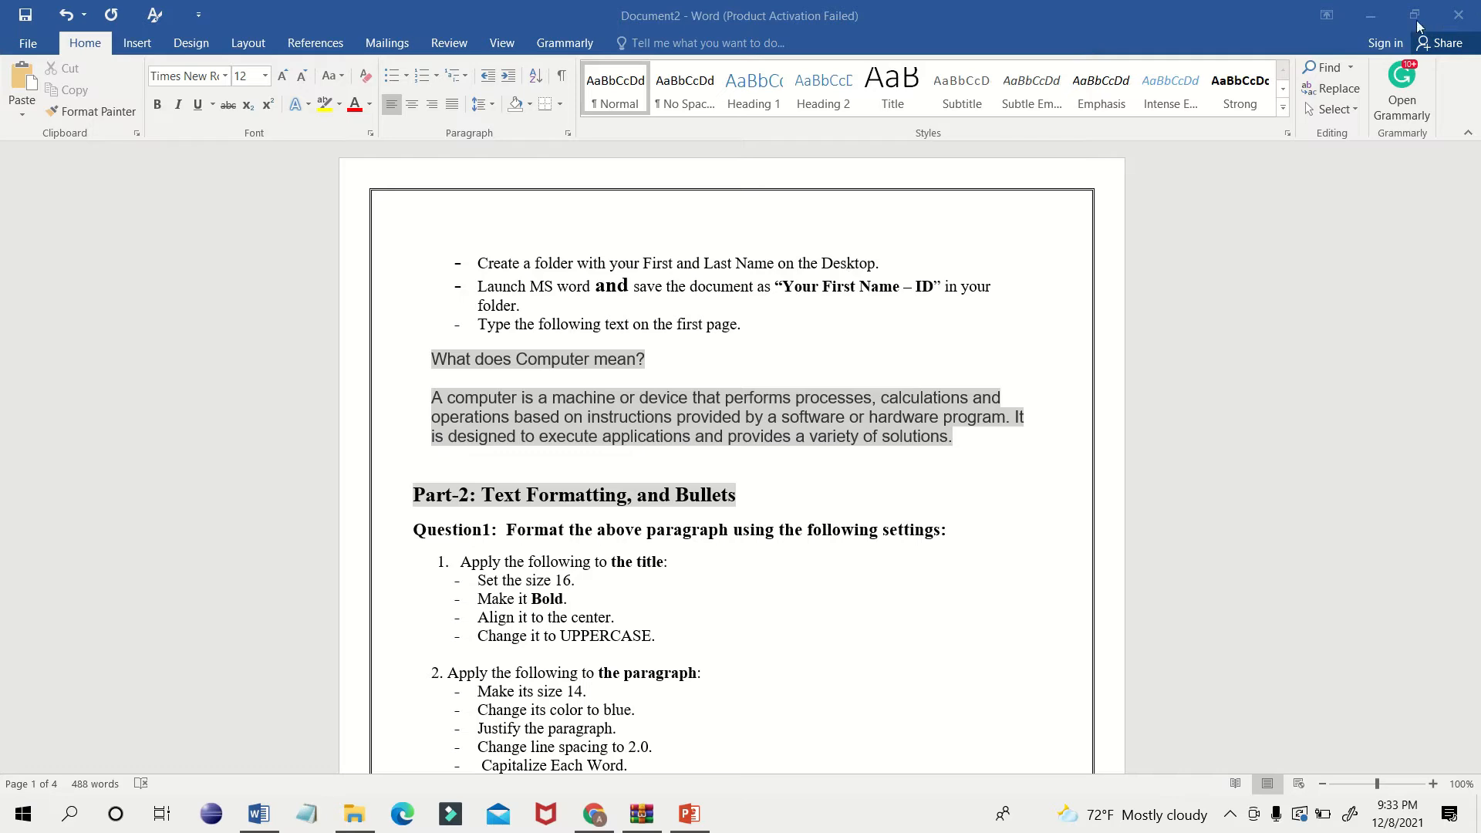
Create a new folder on the Desktop and name it sample 123.
click(1367, 12)
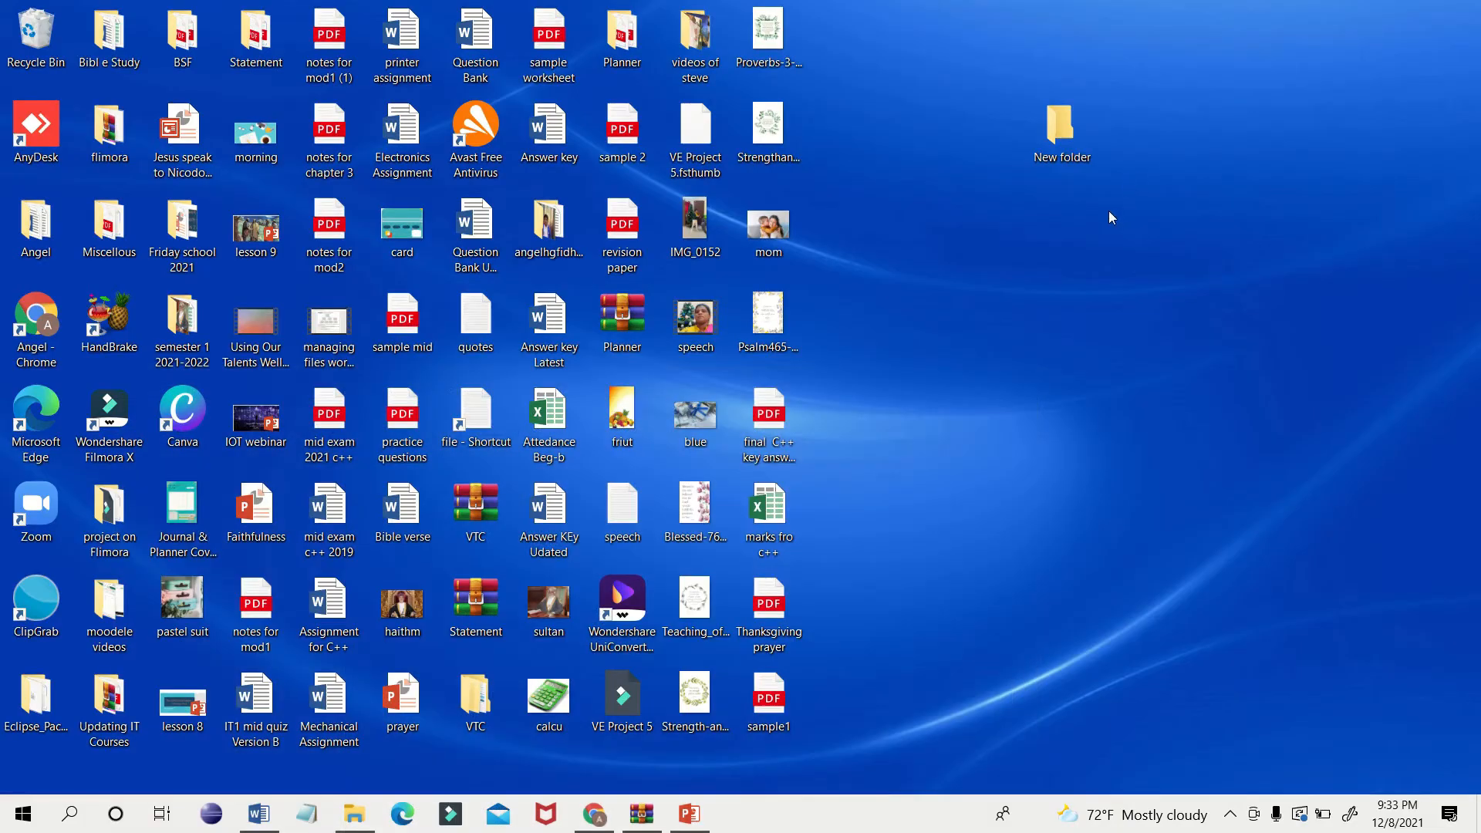
right_click(1108, 211)
mouse_move(993, 397)
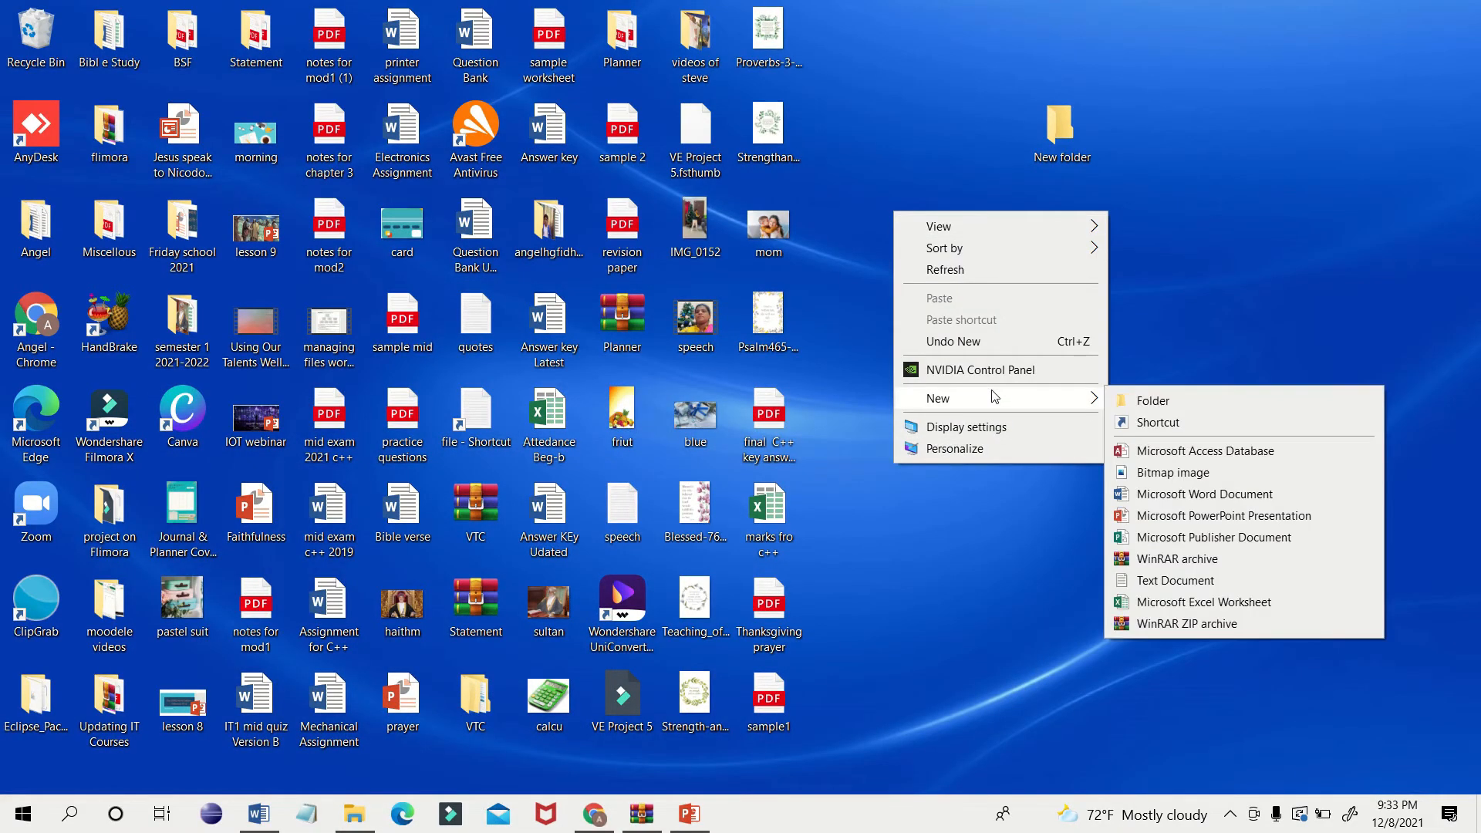
click(1152, 401)
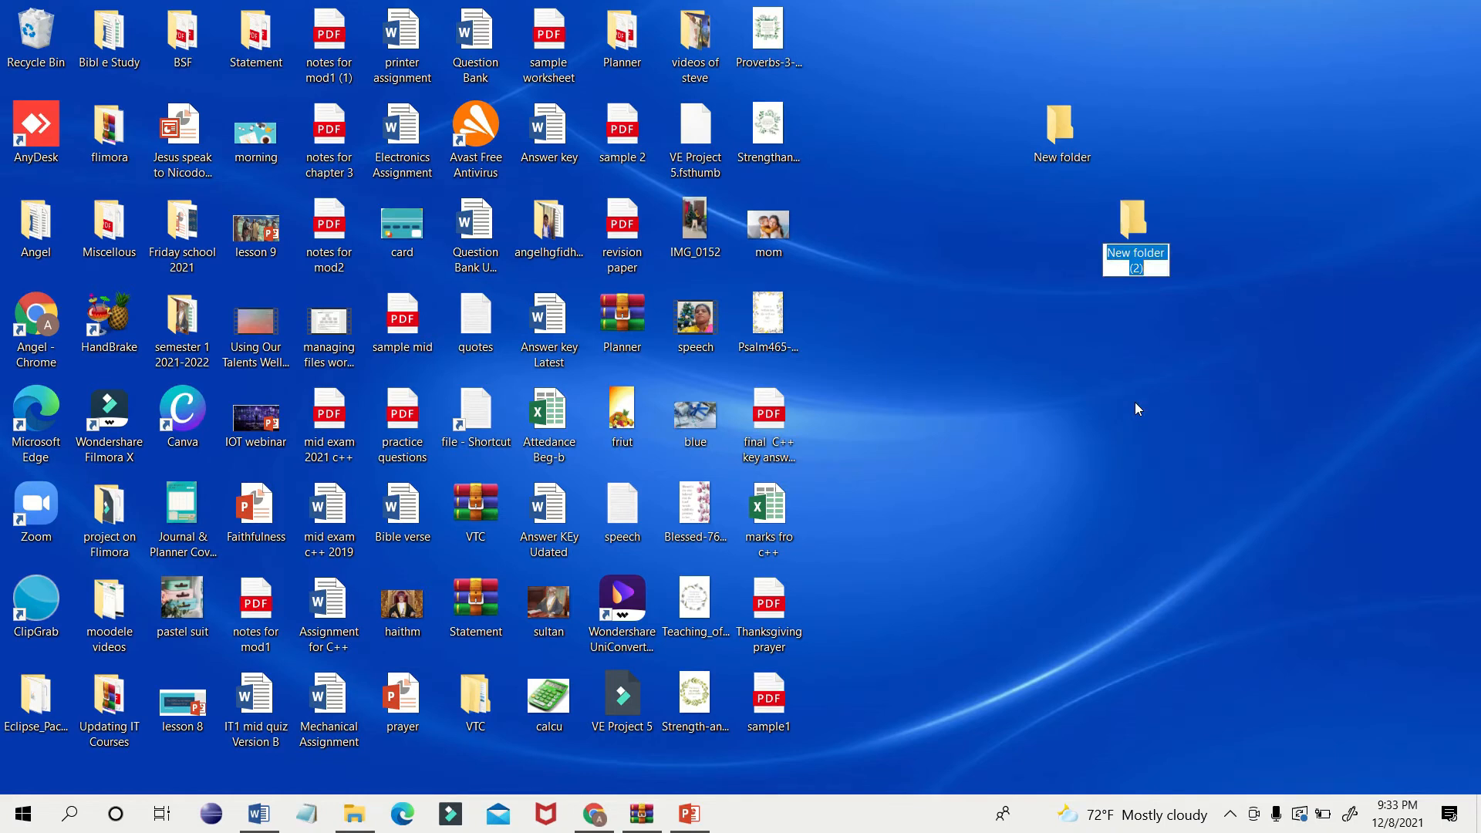
text(de)
key(BackSpace)
key(BackSpace)
text(samp)
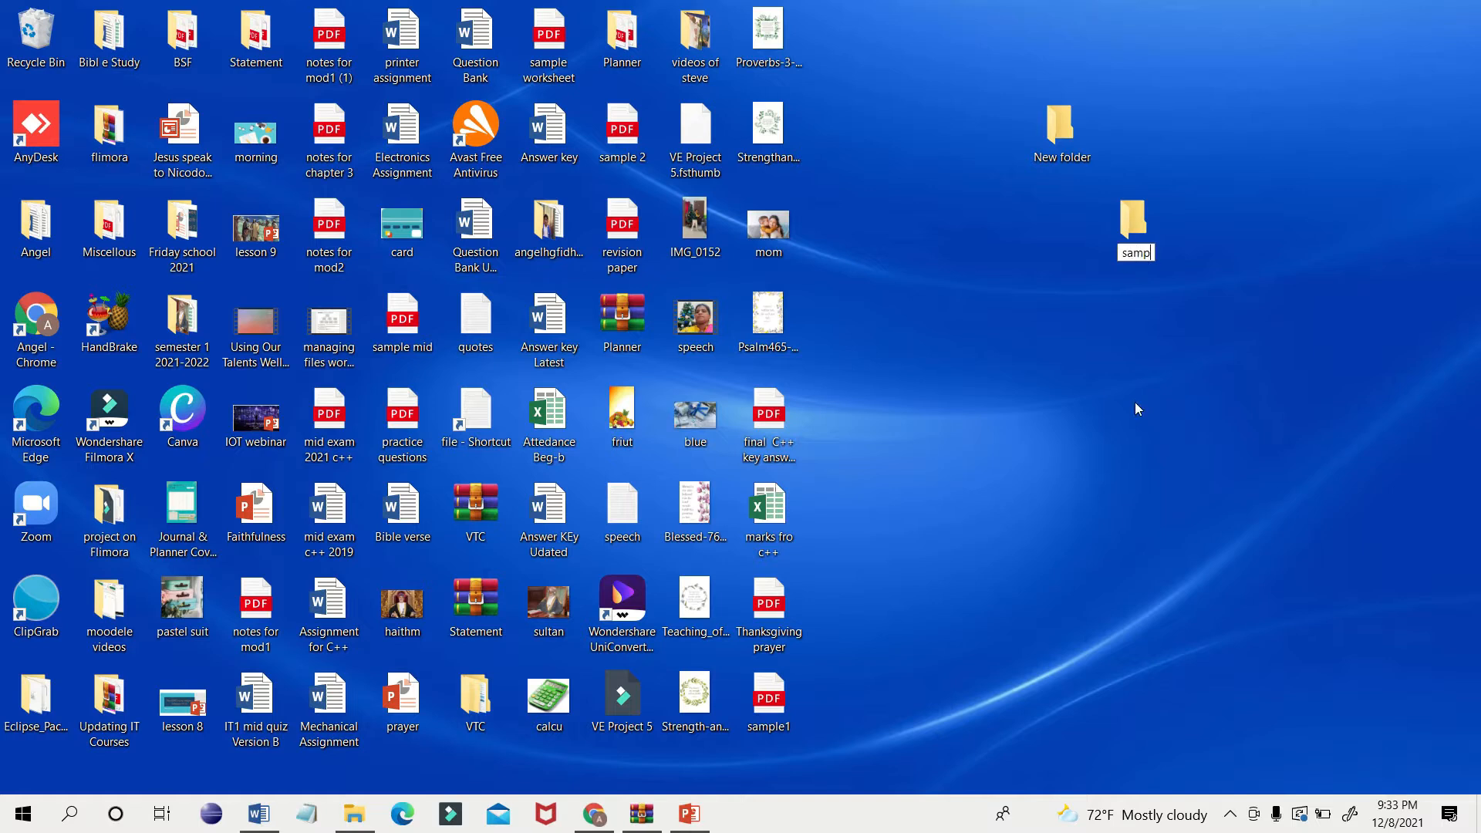
text(le 123)
click(1147, 229)
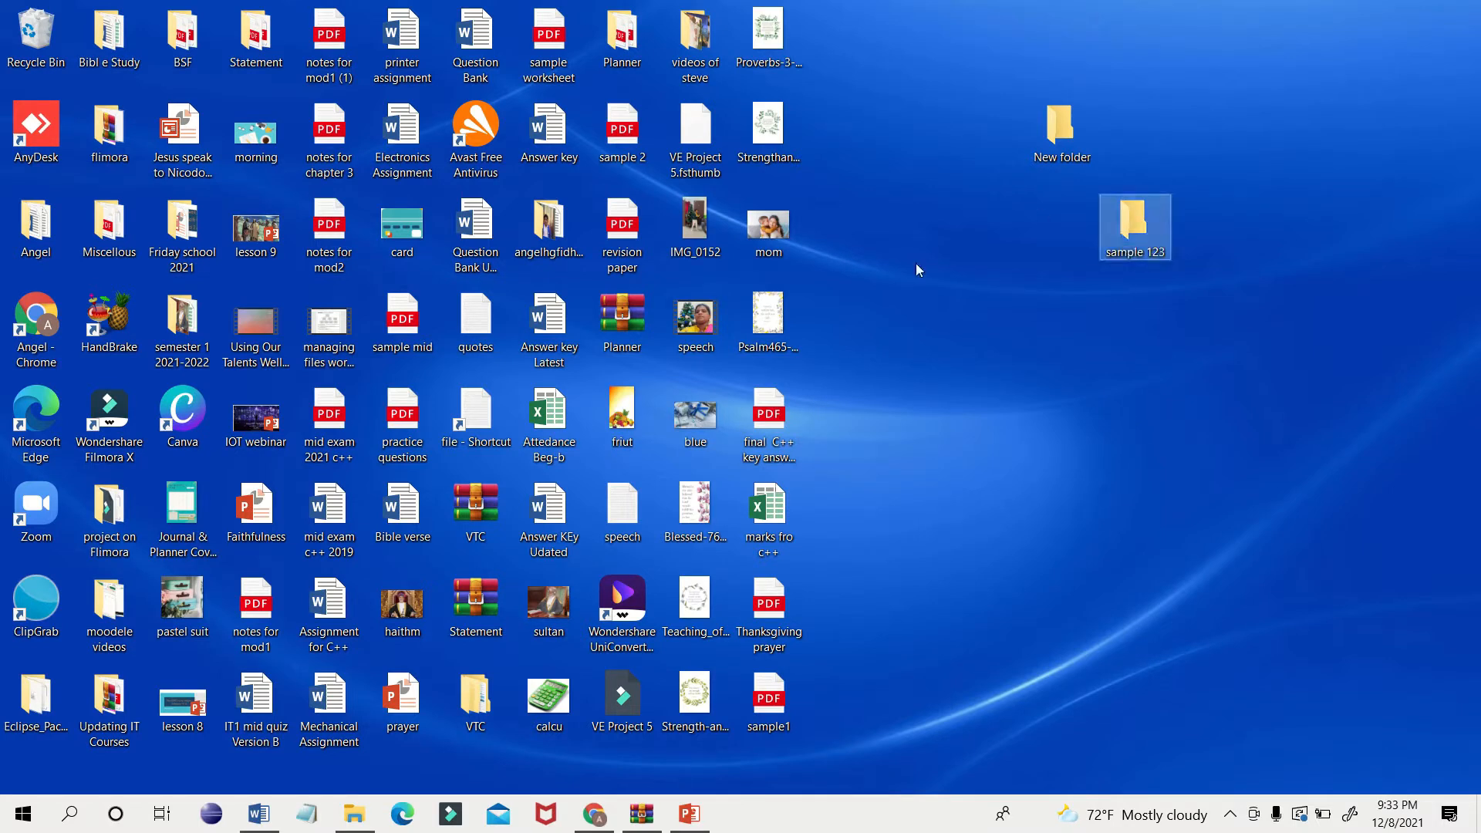
Create a Word document inside the sample 123 folder, named with the student's first name and ID as the assignment requires.
double_click(1131, 234)
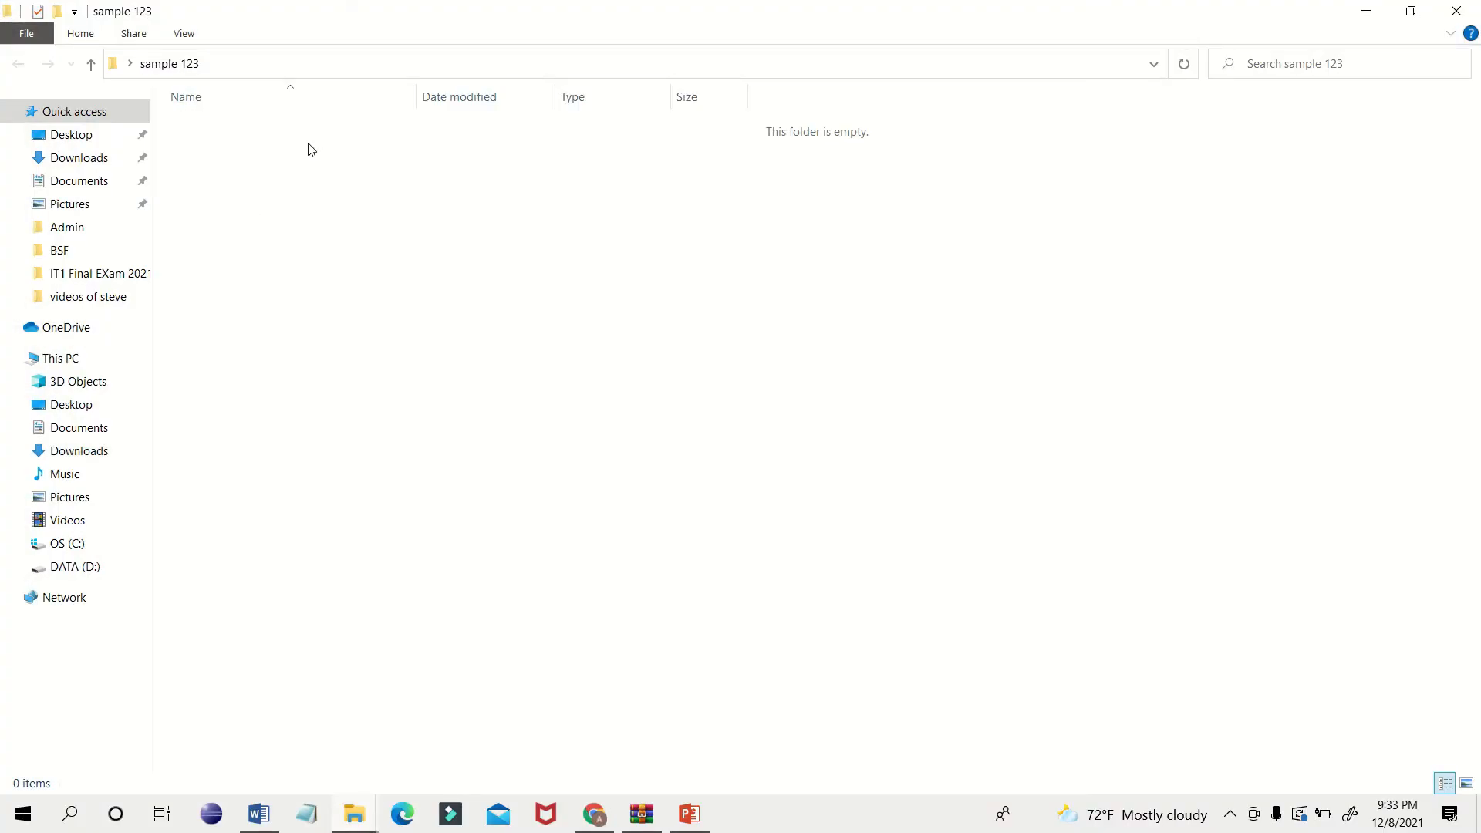
click(259, 814)
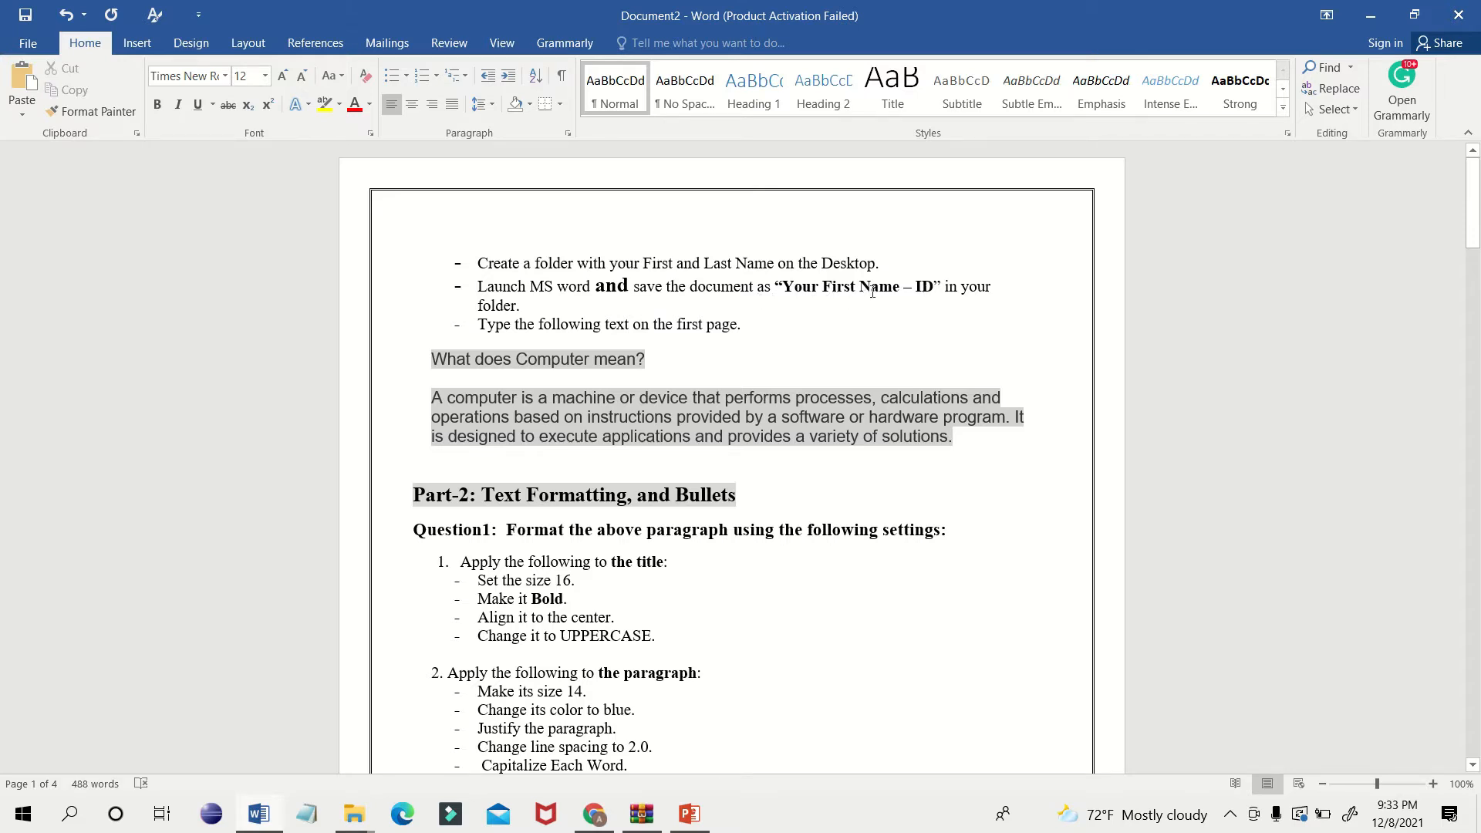
key(alt+Tab)
right_click(403, 181)
mouse_move(297, 420)
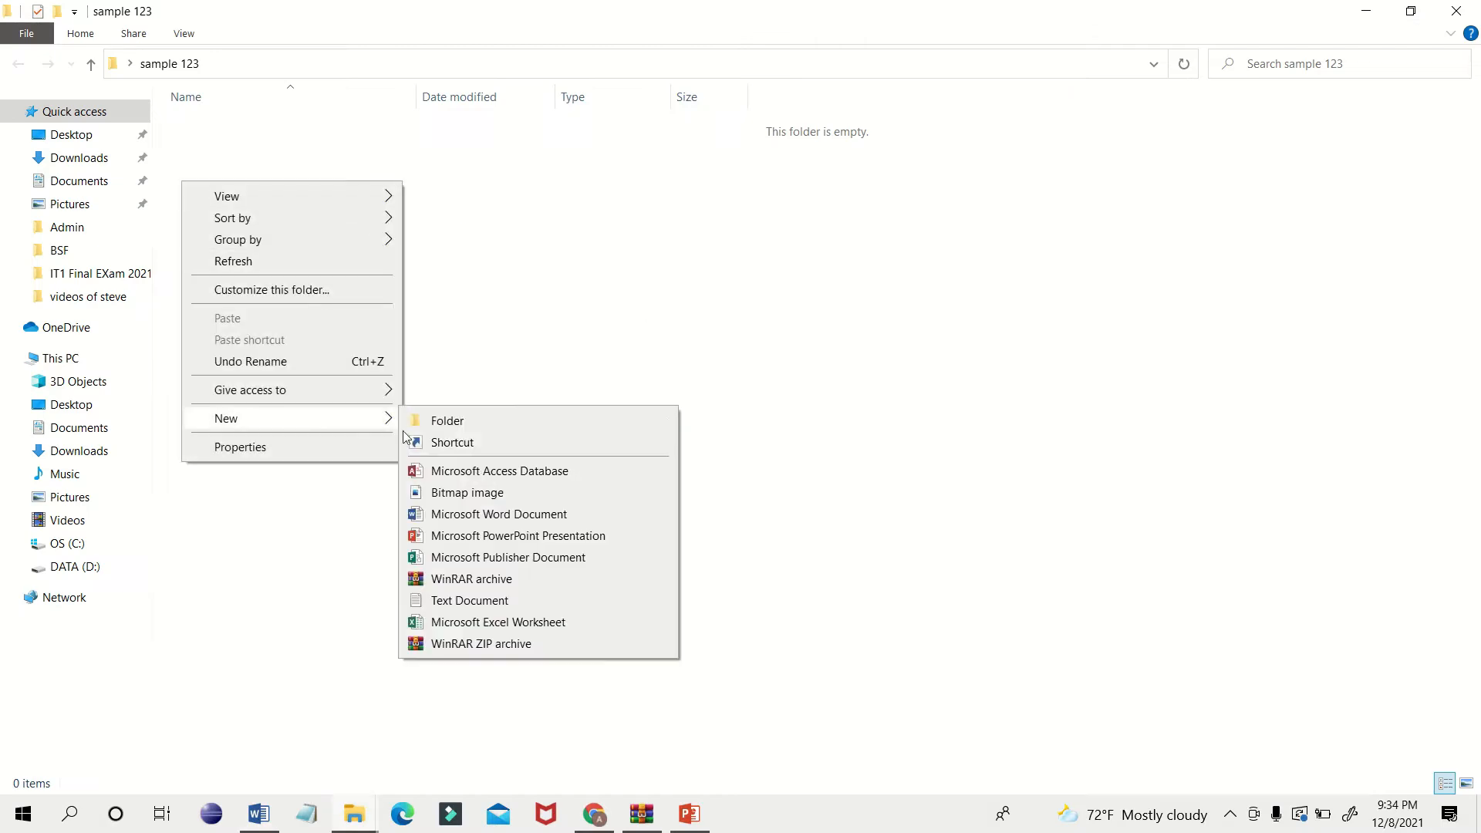
click(451, 515)
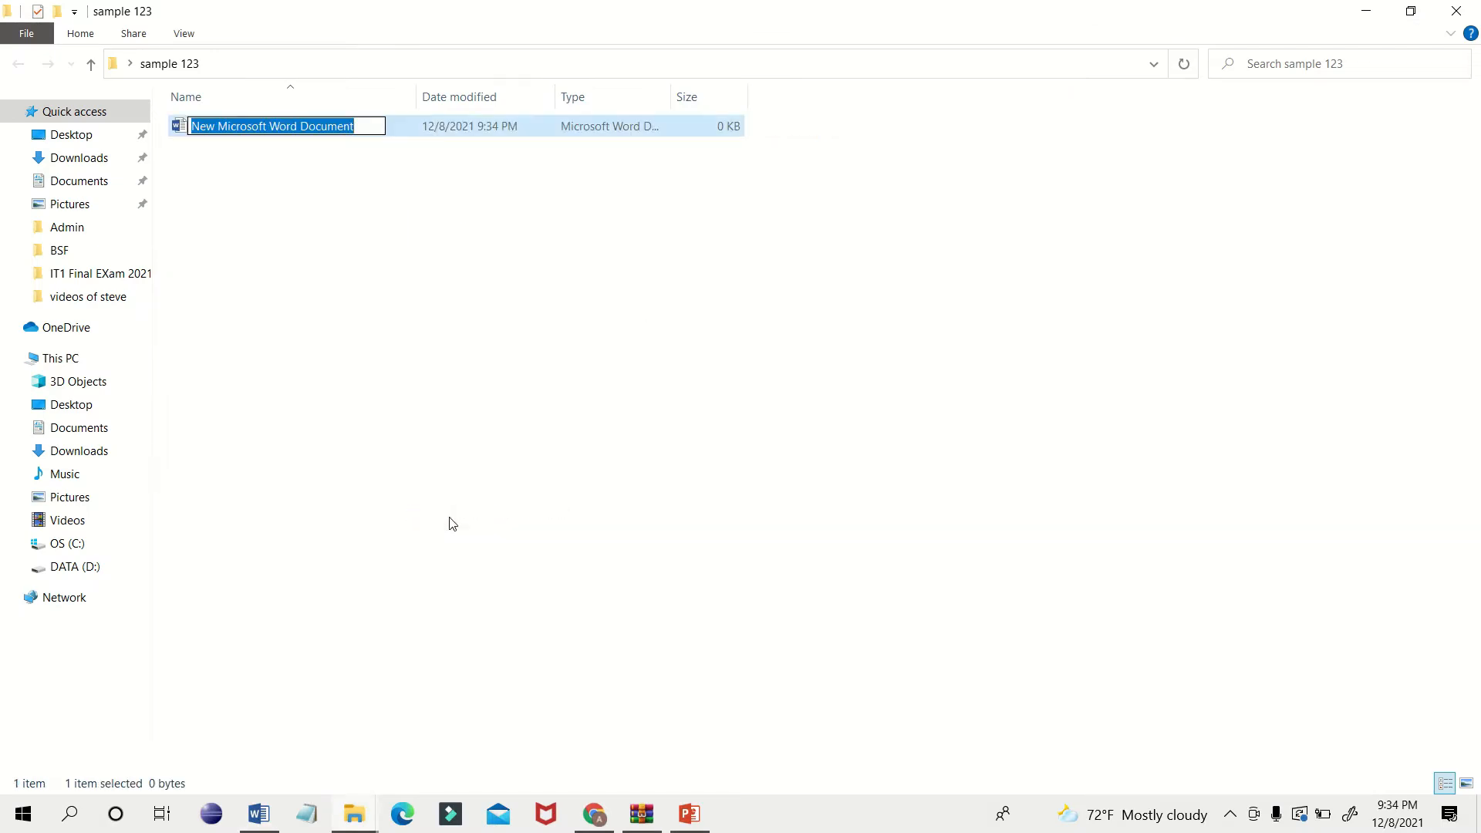
text(an)
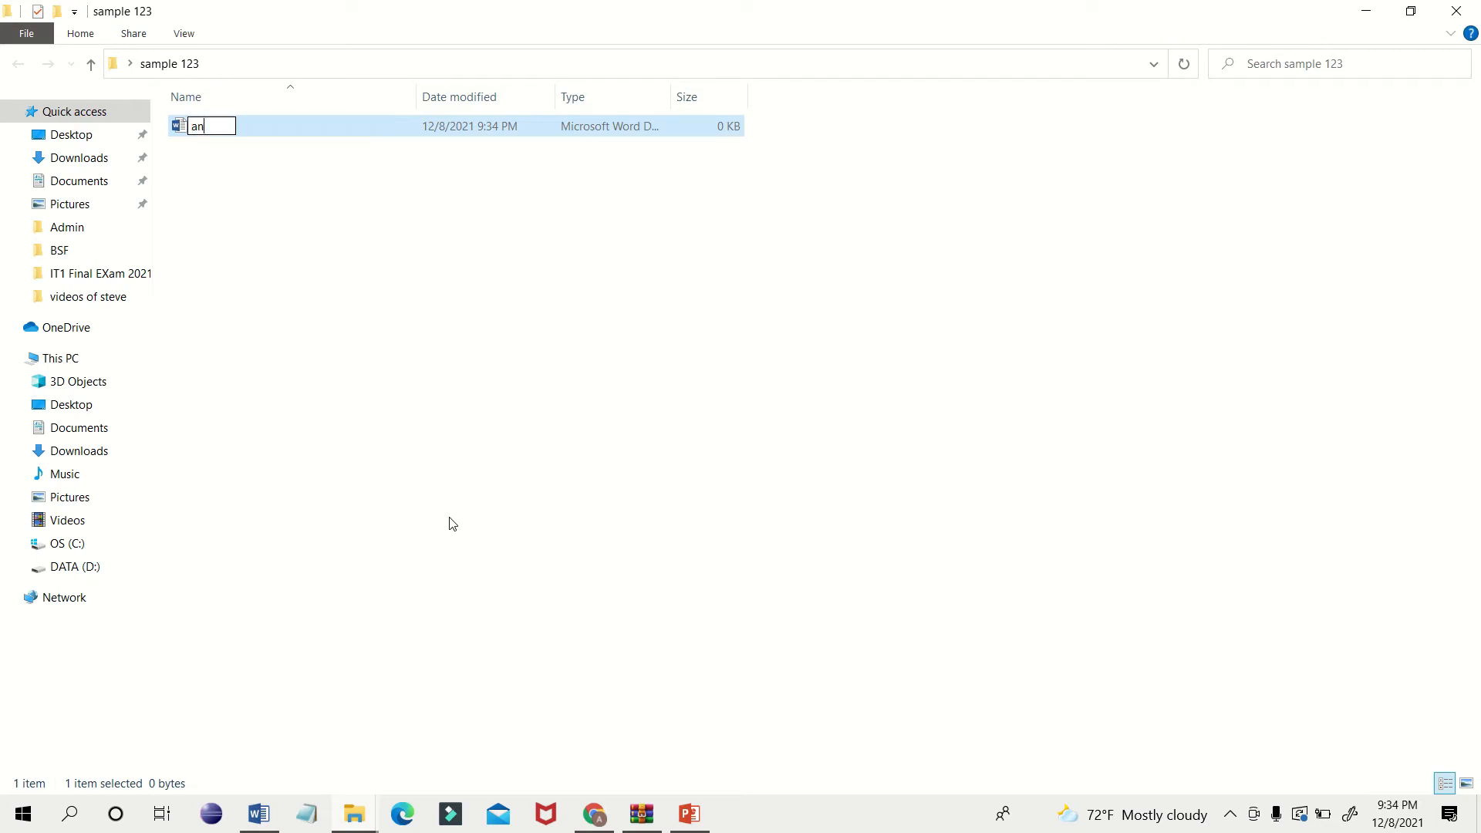
text(gel-12345)
click(438, 236)
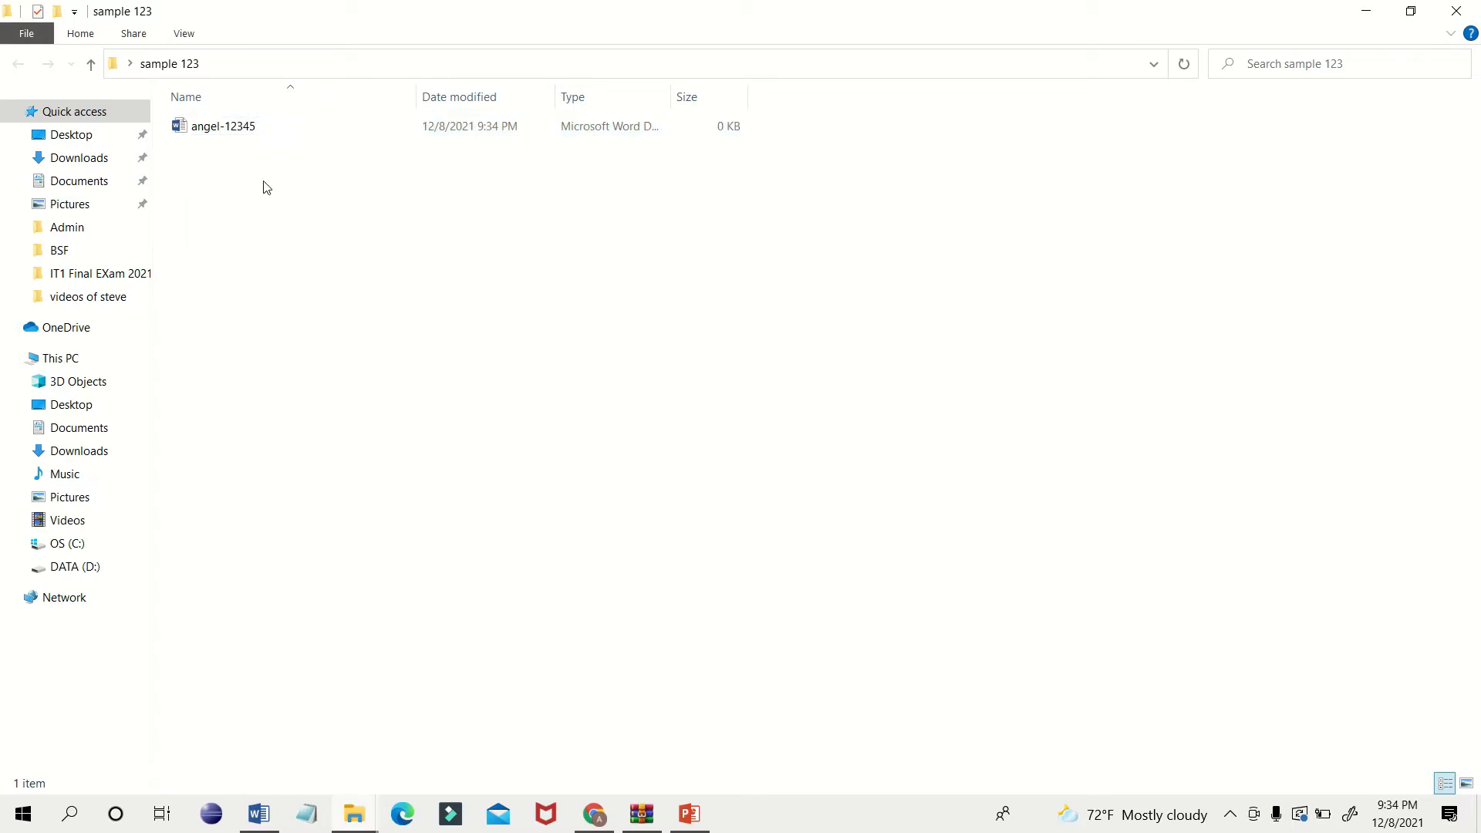
Open the new Word document and copy the "What does Computer mean?" title and its paragraph into it from the assignment document.
double_click(241, 131)
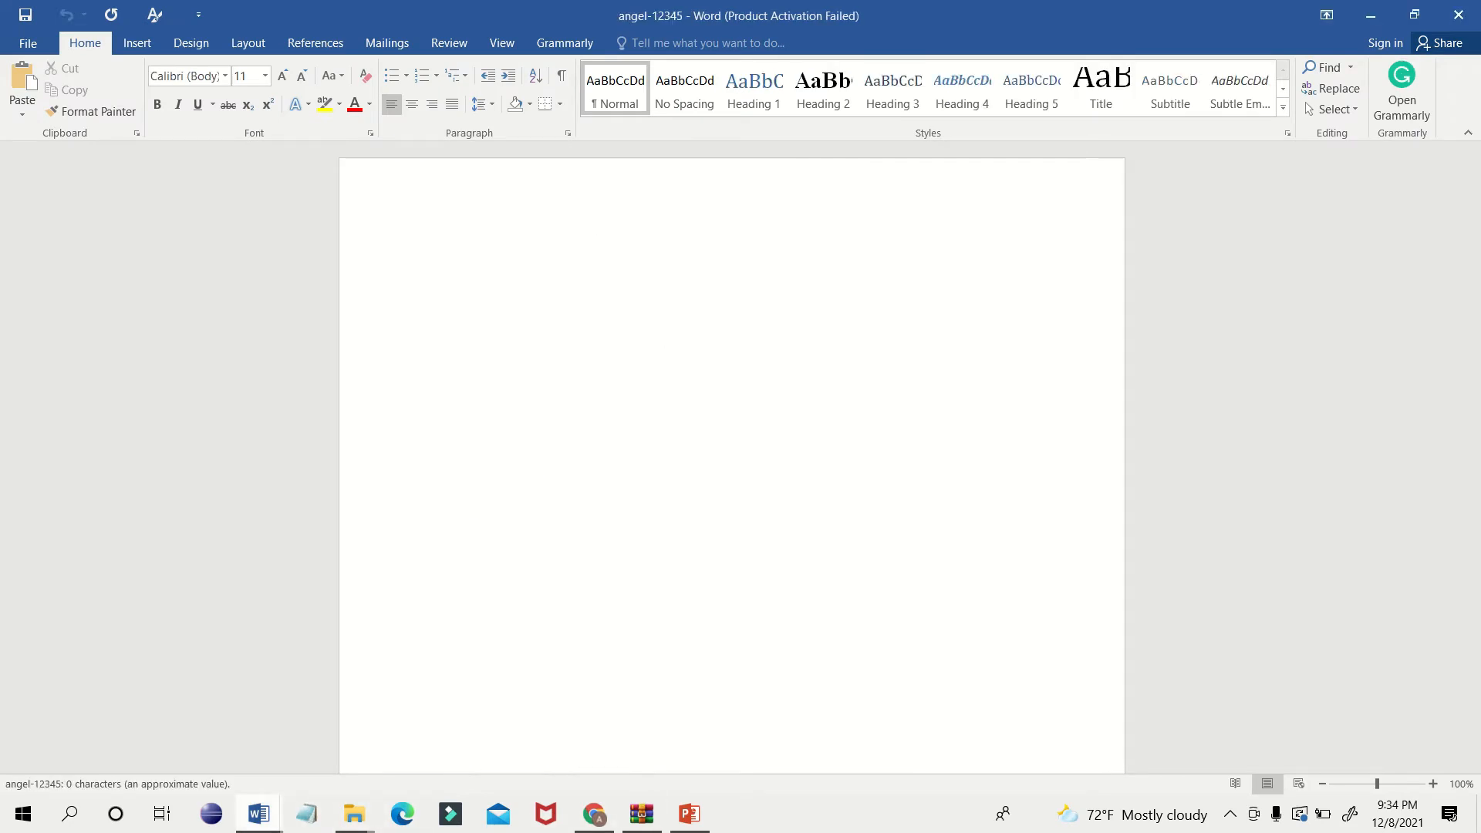
click(259, 813)
click(149, 756)
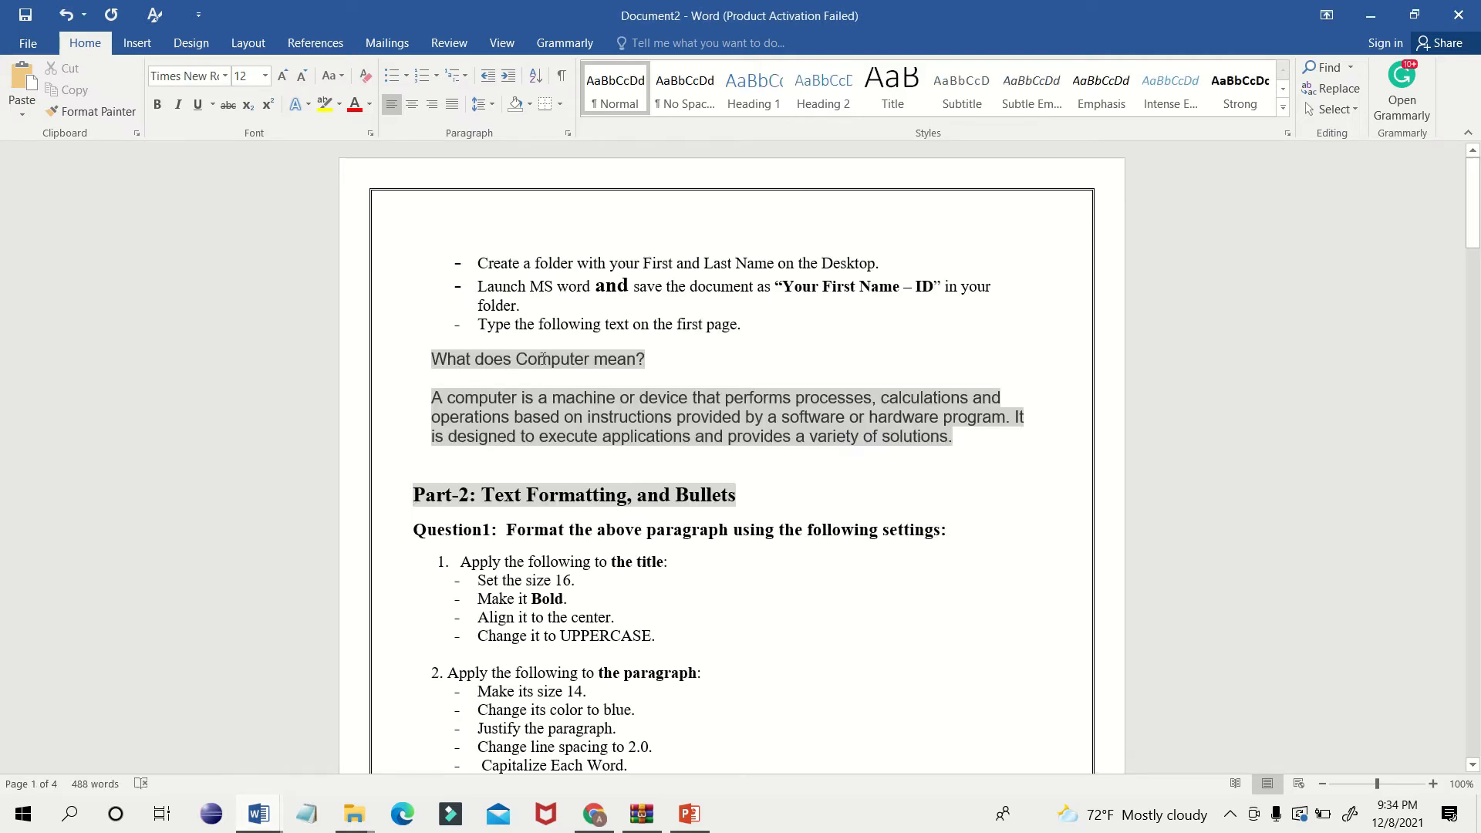
drag(956, 436, 429, 360)
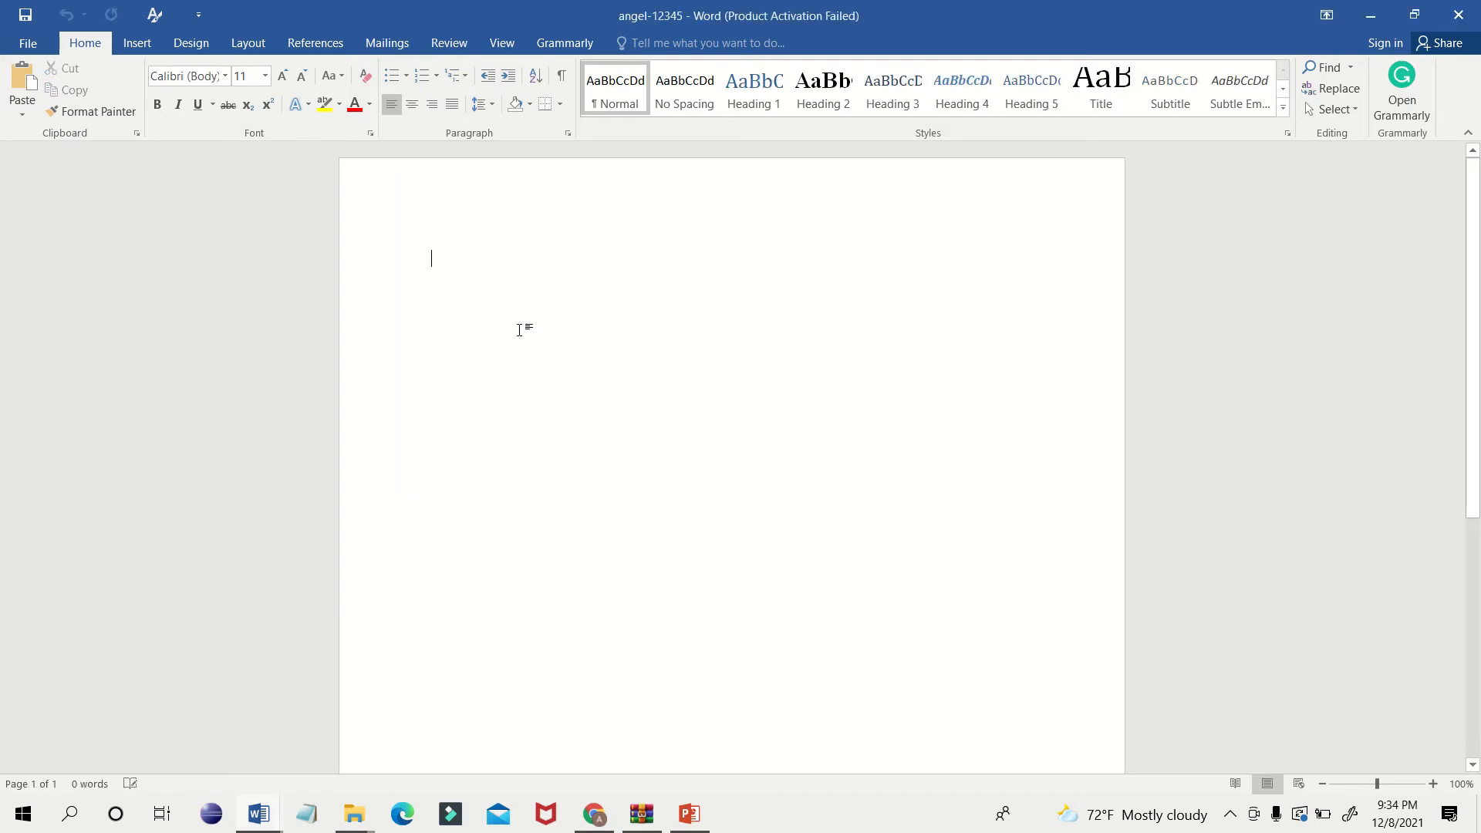
text(What does Computer mean?  A computer is a machine or device that performs processes, calculations and operations based on instructions provided by a software or hardware program. It is designed to execute applications and provides a variety of solutions.)
Following the assignment's title instructions, set the title "What does Computer mean?" to font size 16 in the new document.
key(alt+Tab)
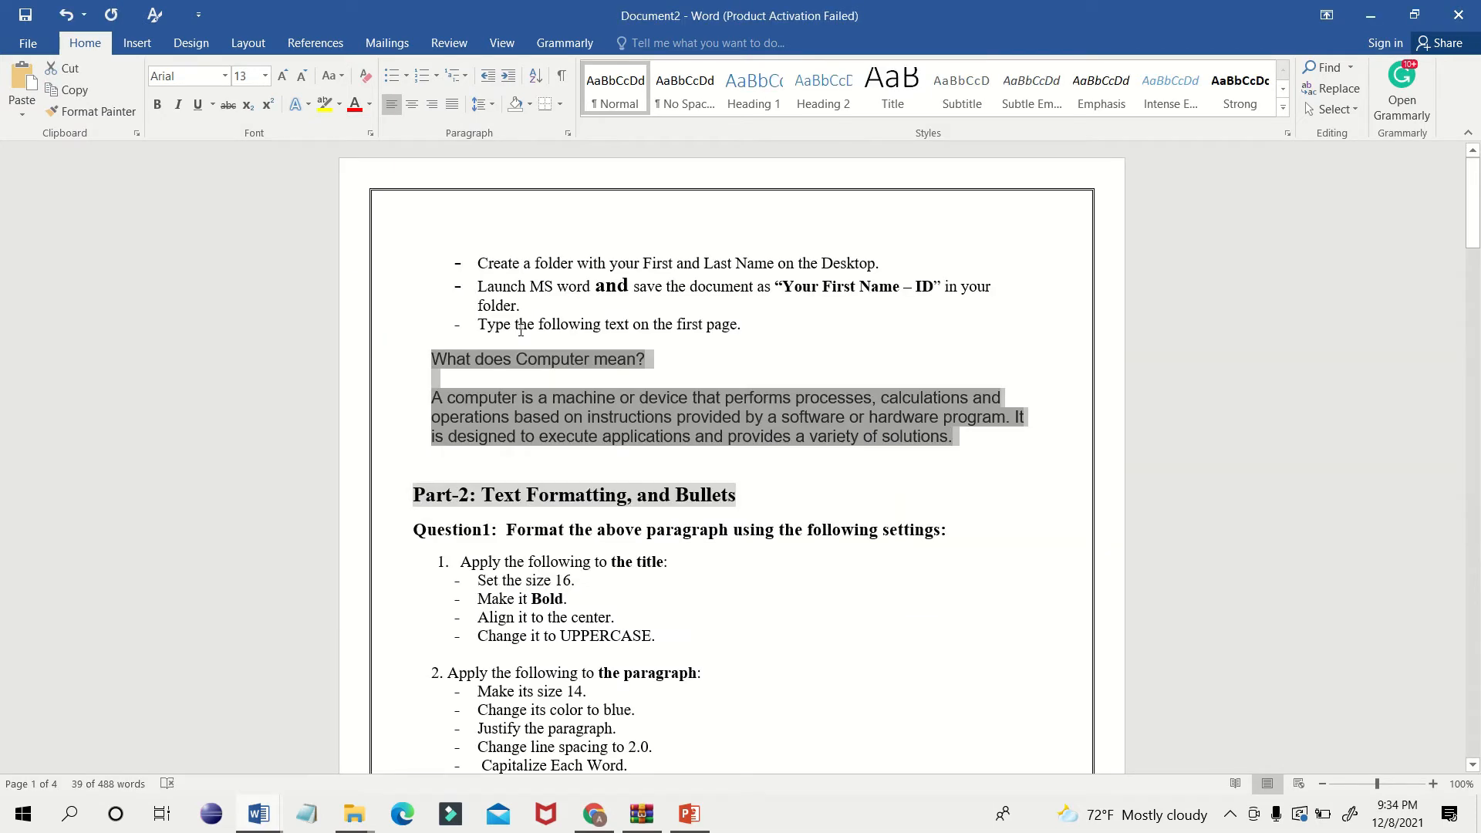
scroll(511, 381, down, 3)
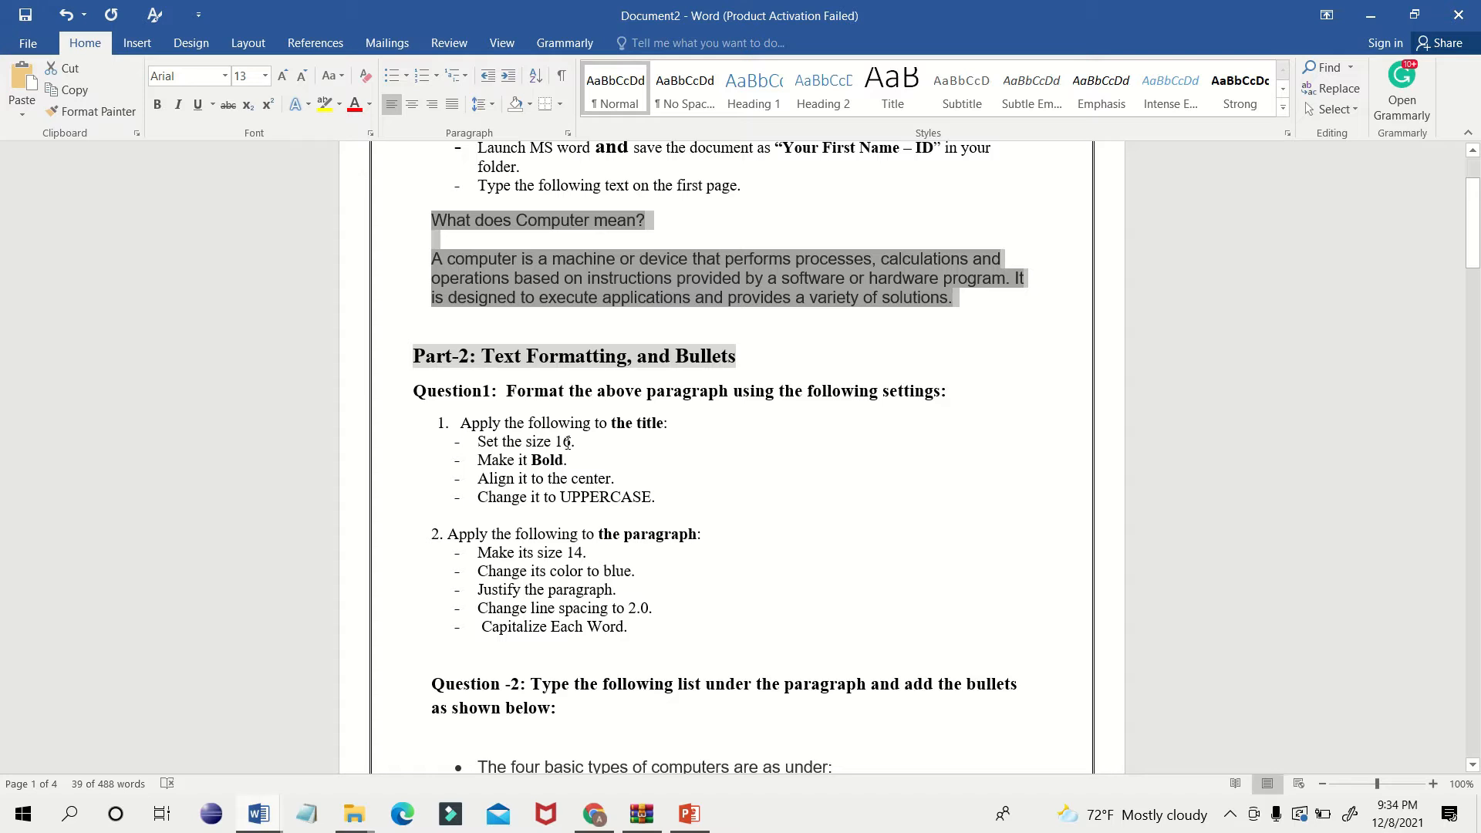
key(alt+Tab)
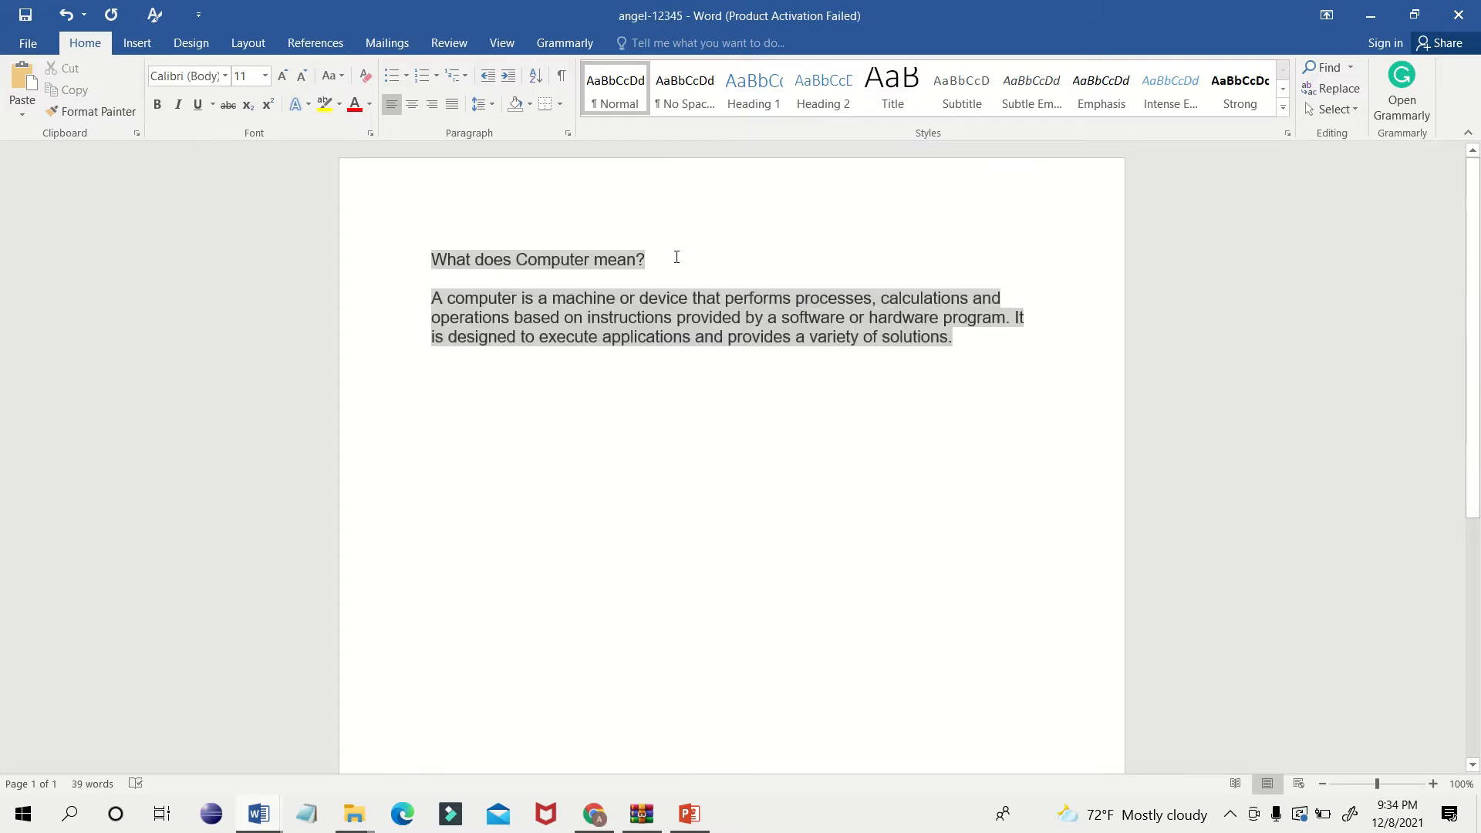
drag(646, 259, 430, 259)
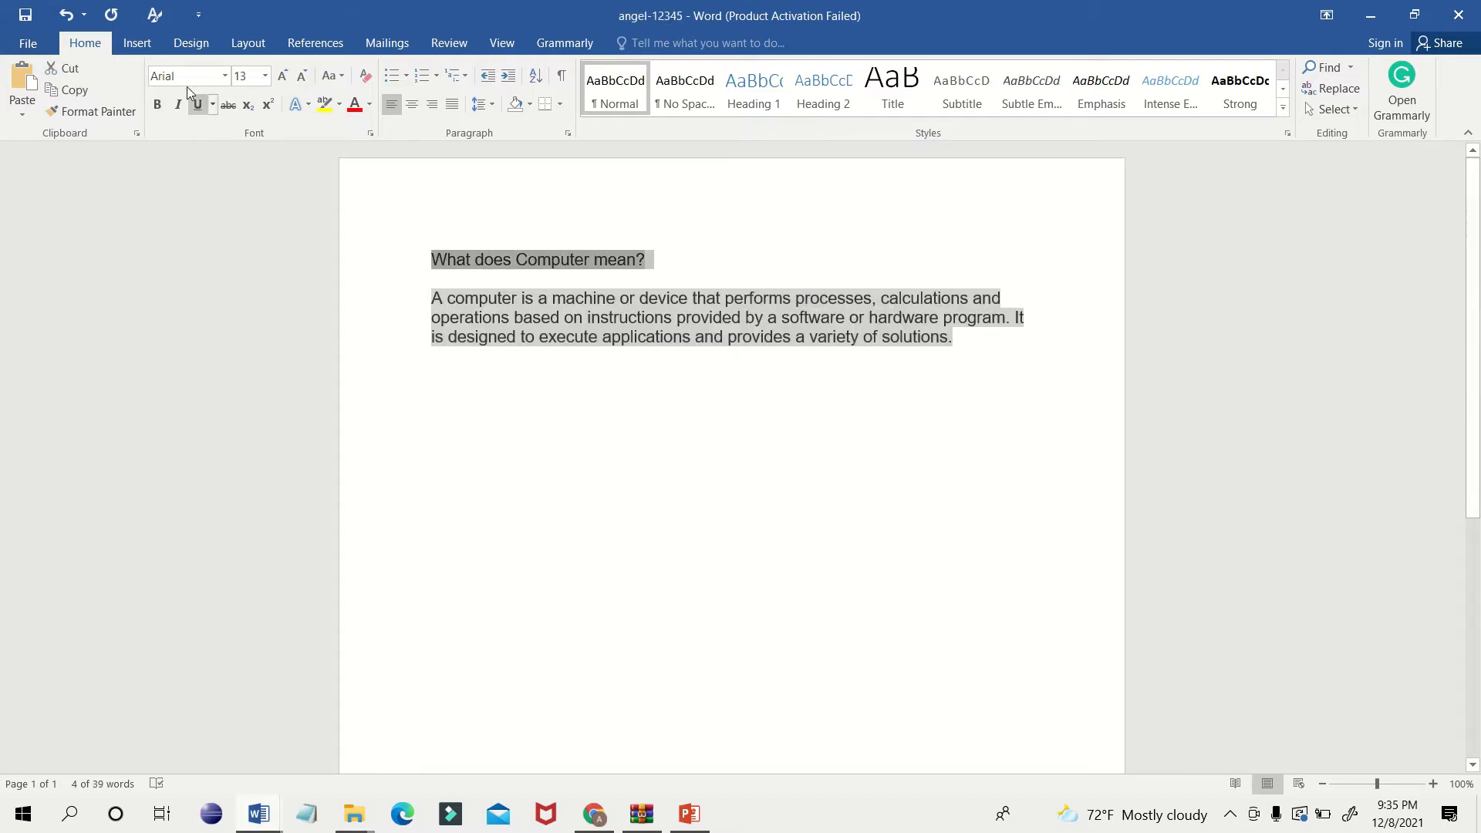
click(265, 76)
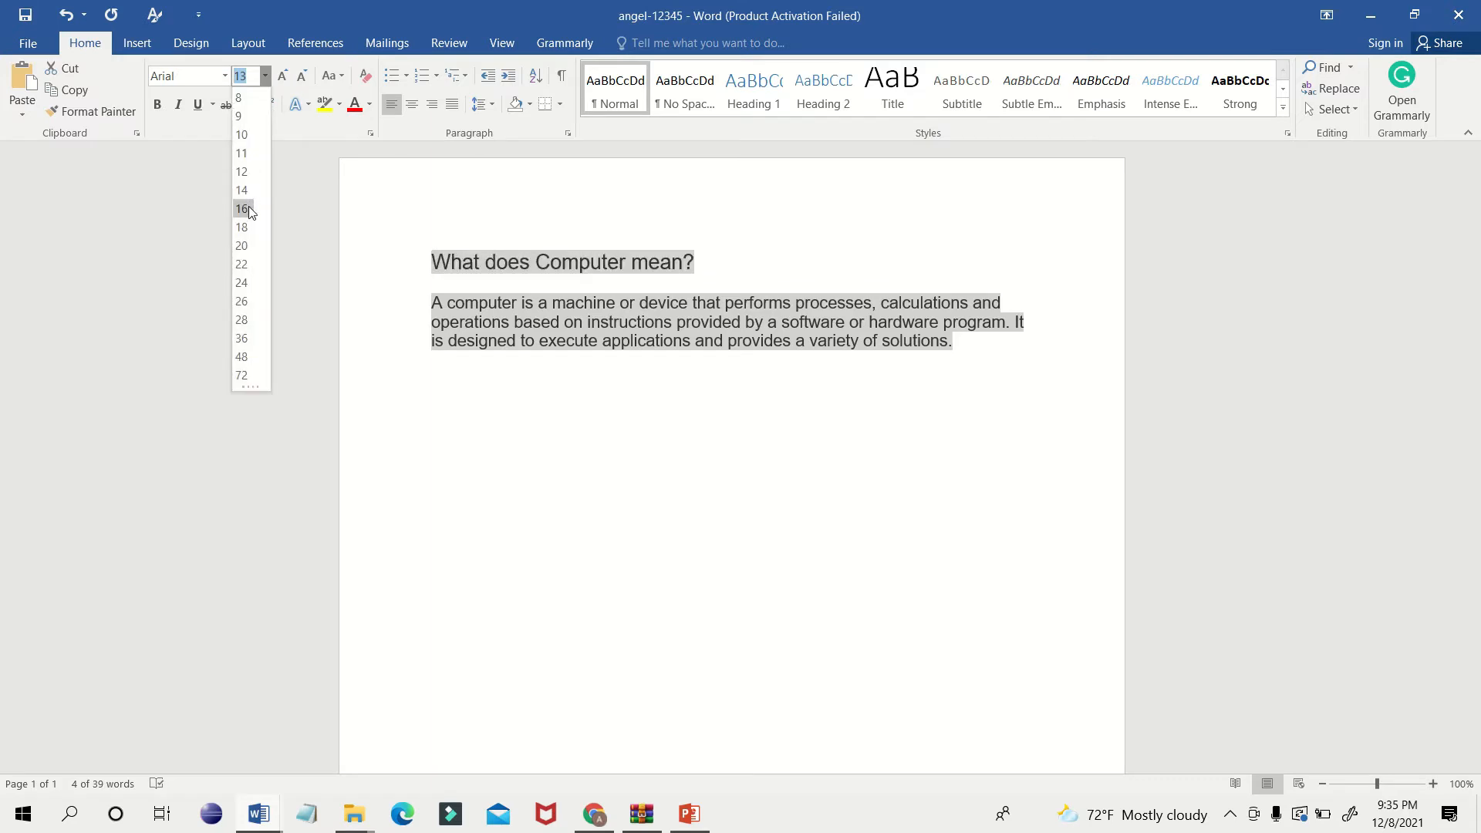
click(242, 208)
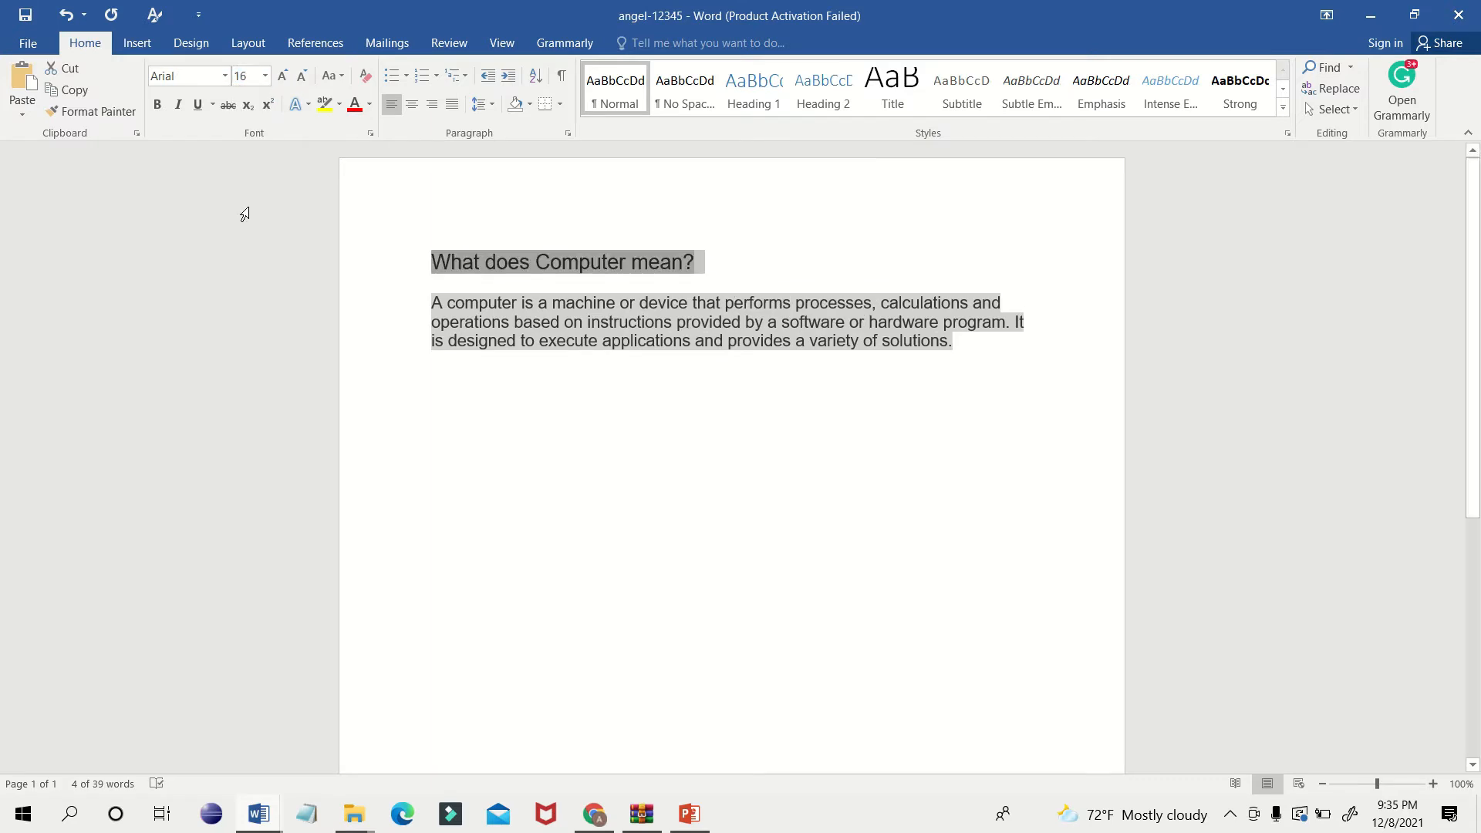
Make the title "What does Computer mean?" bold, as listed in the assignment.
key(alt+Tab)
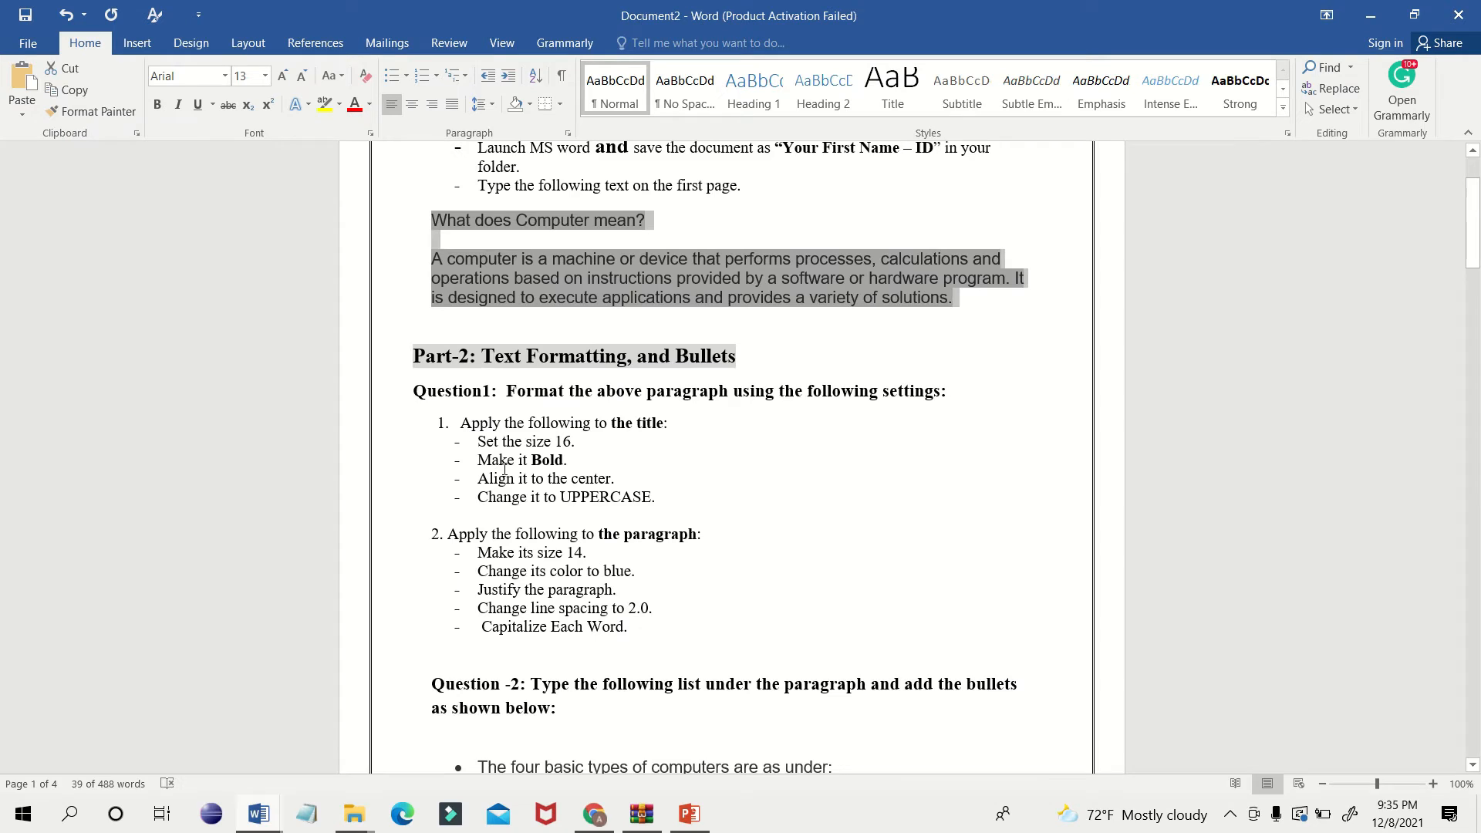
key(alt+Tab)
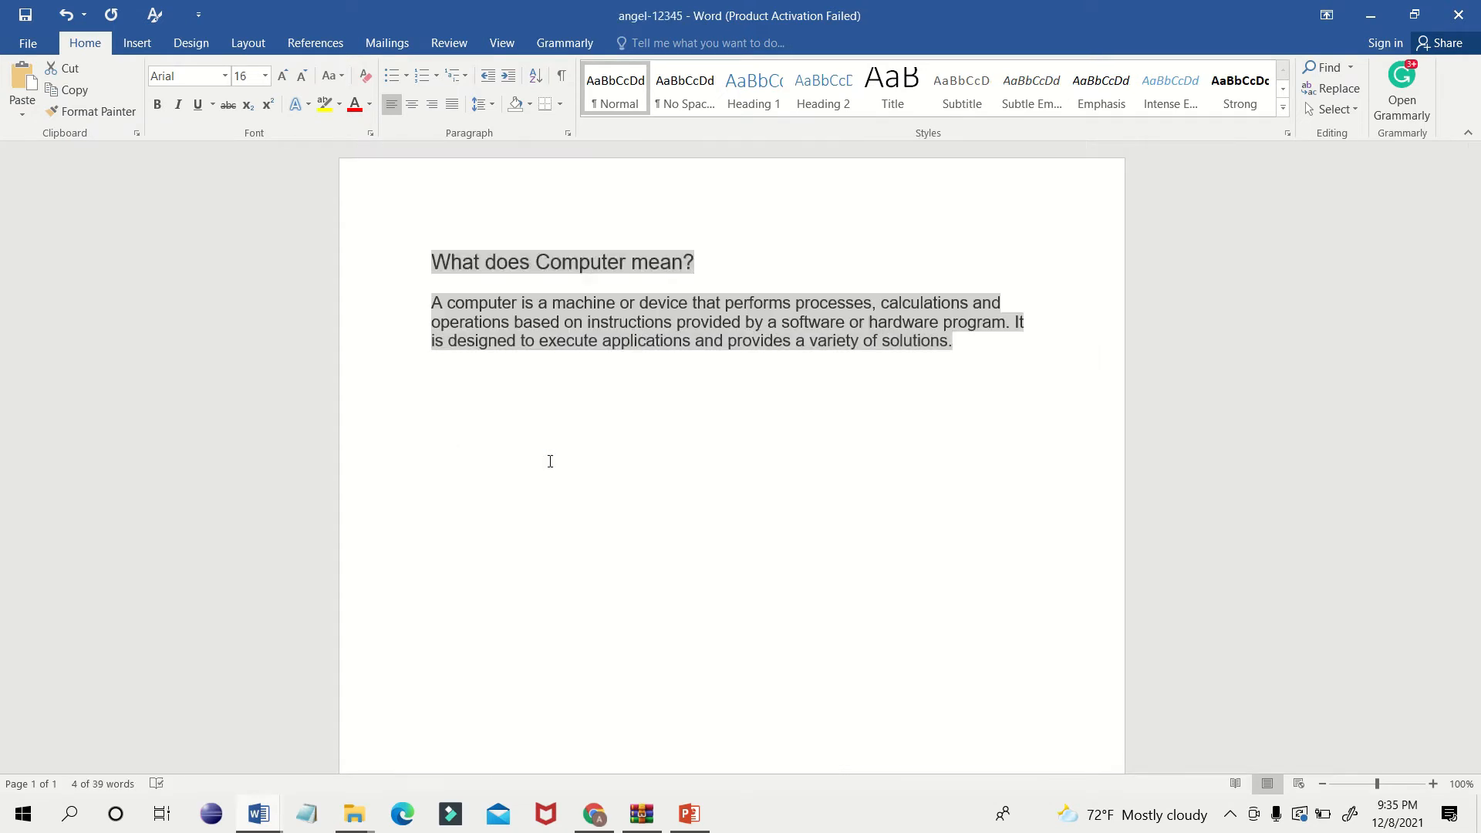
key(ctrl+b)
click(709, 268)
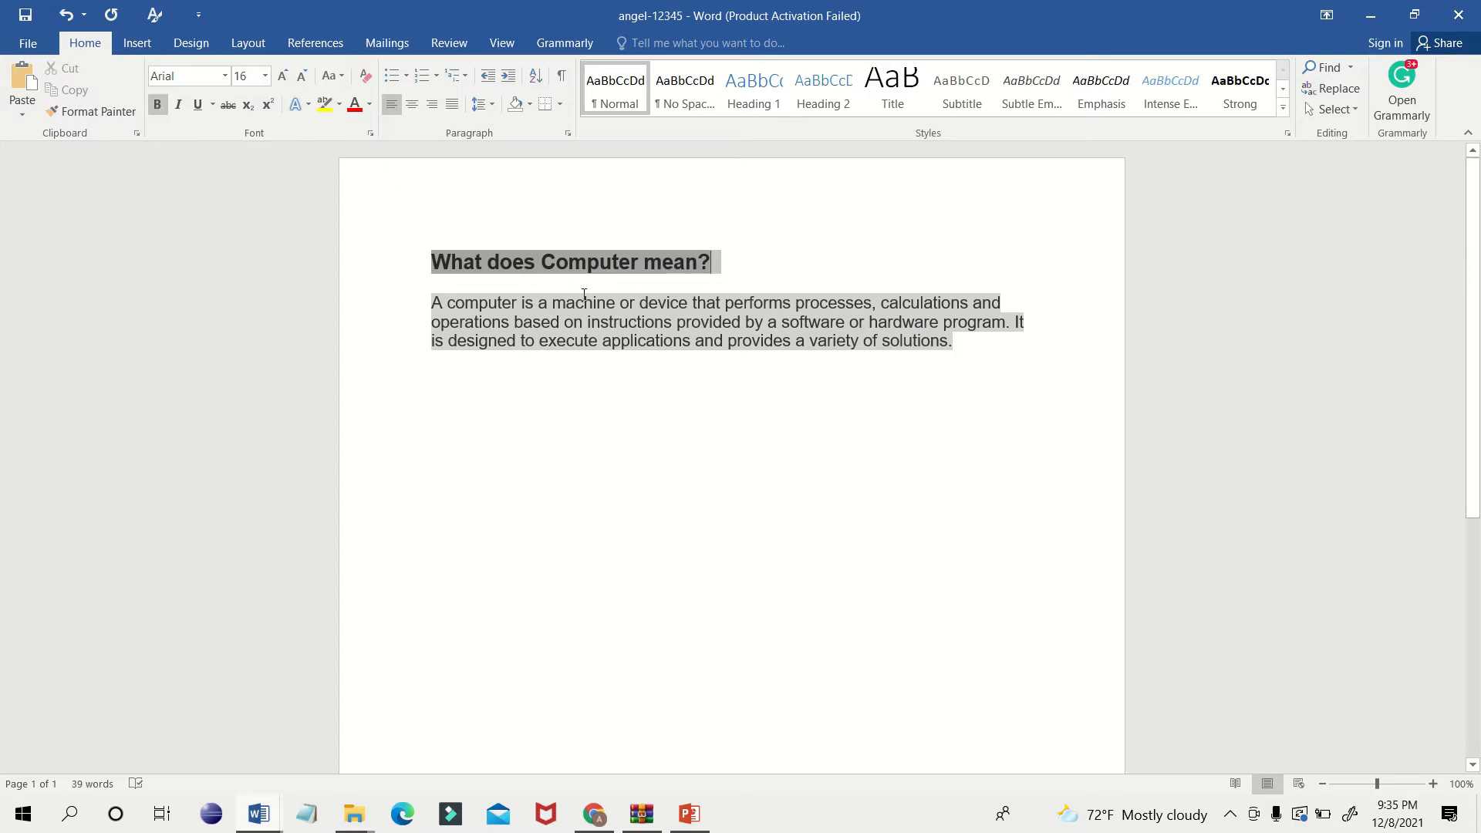
Center the title "What does Computer mean?" on the page, following the assignment's alignment instruction.
key(alt+Tab)
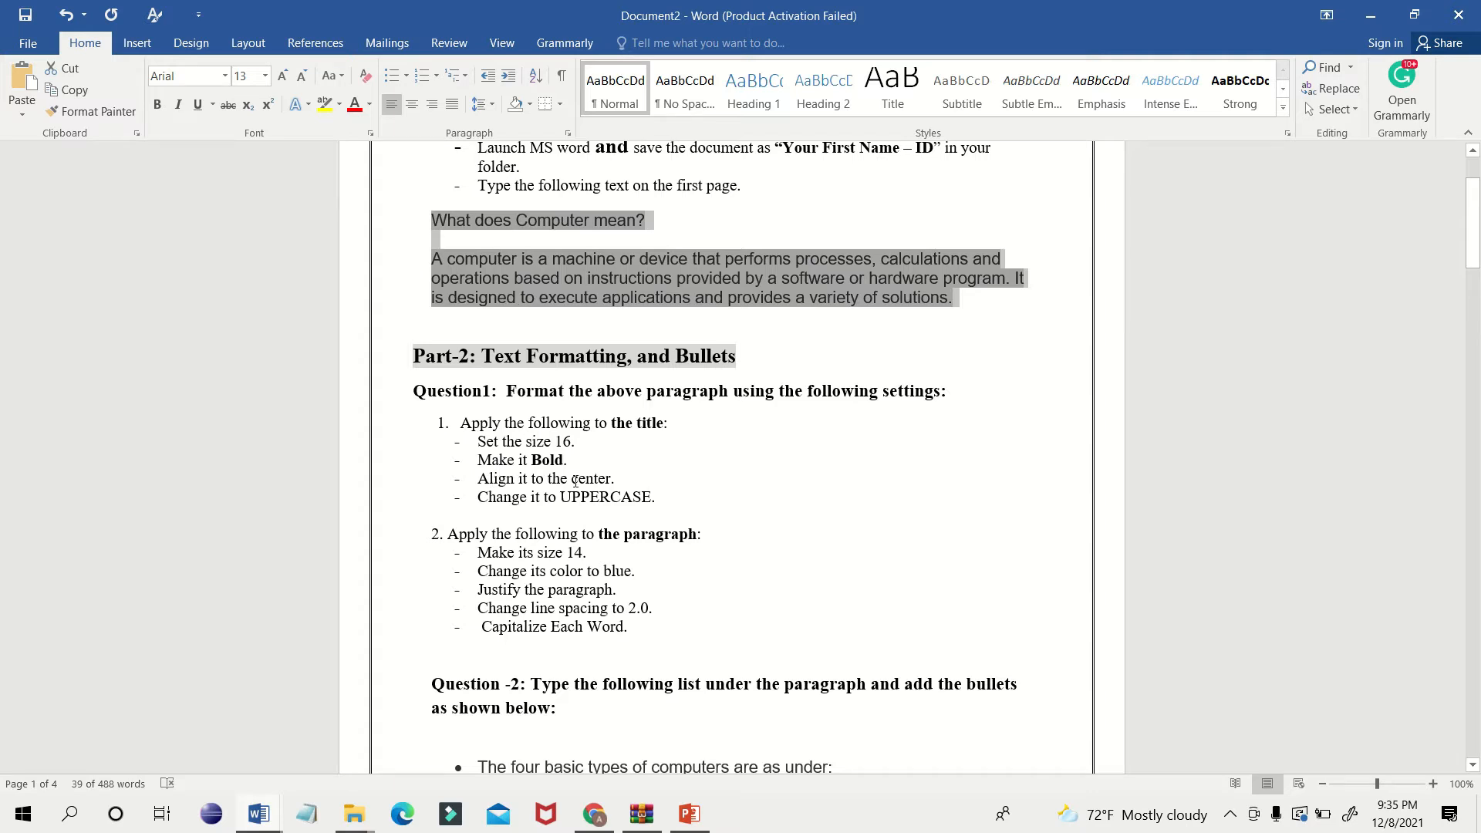
key(alt+Tab)
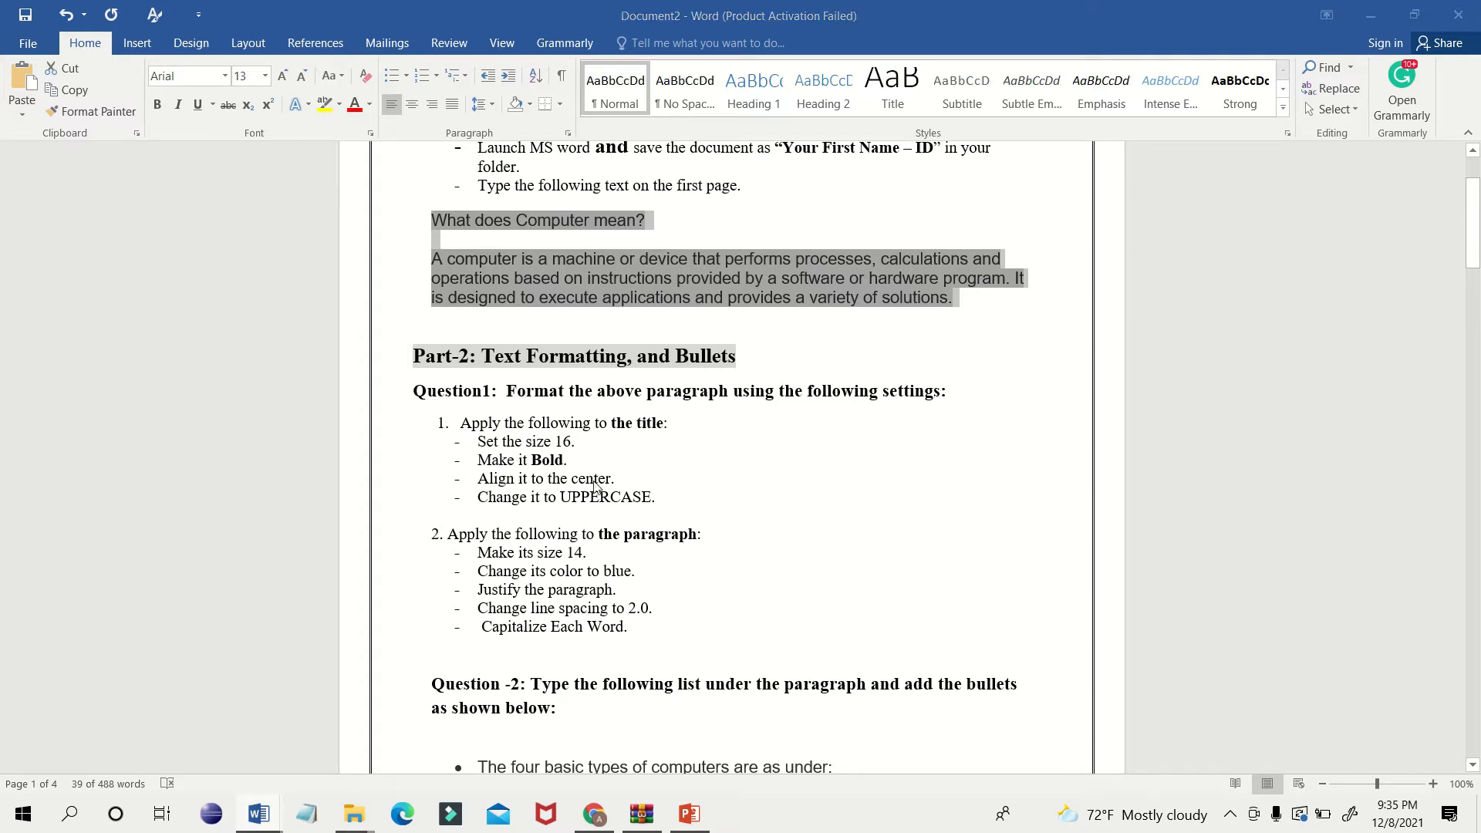
drag(712, 262, 454, 253)
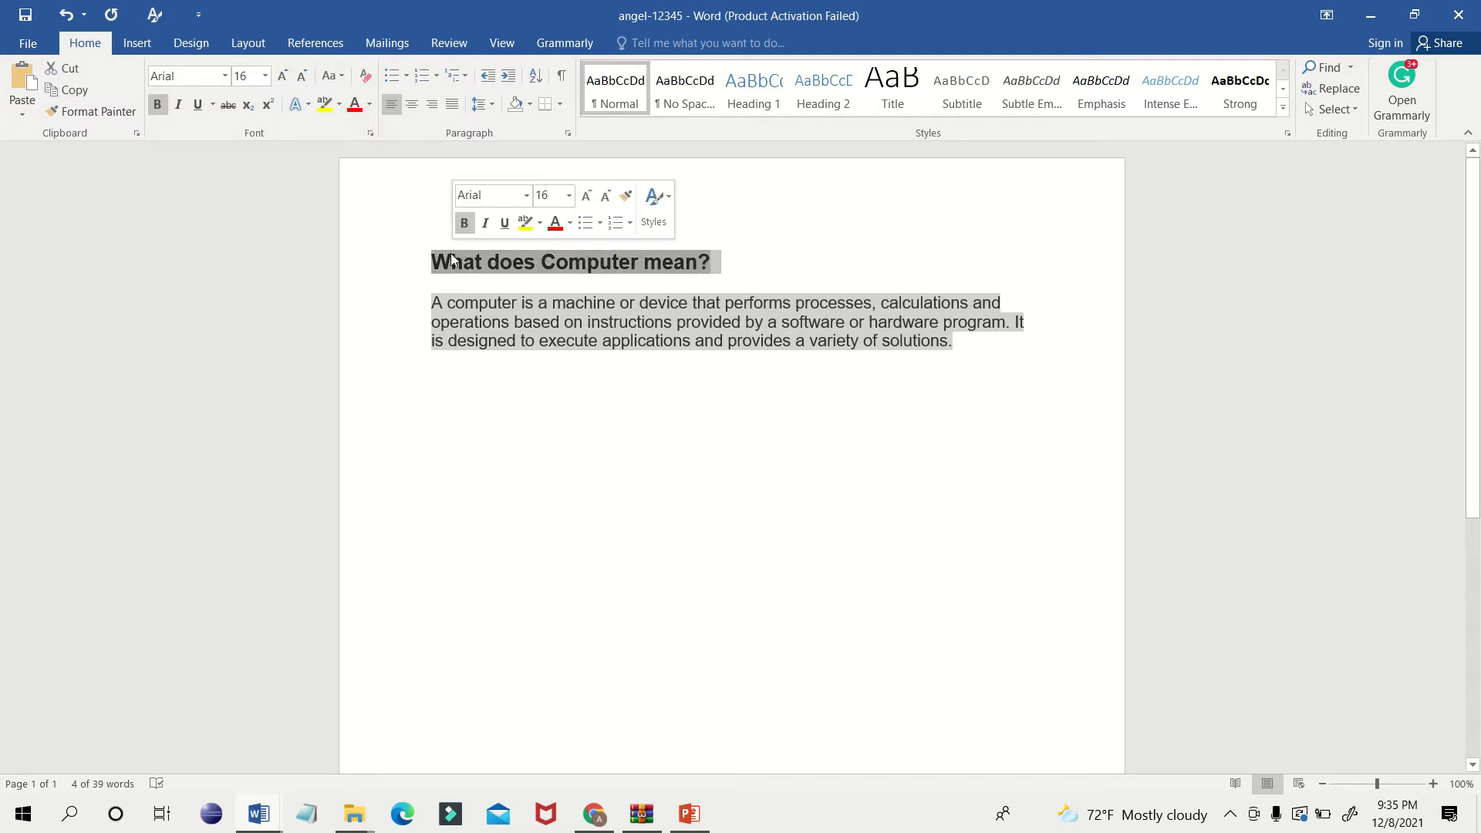
click(412, 112)
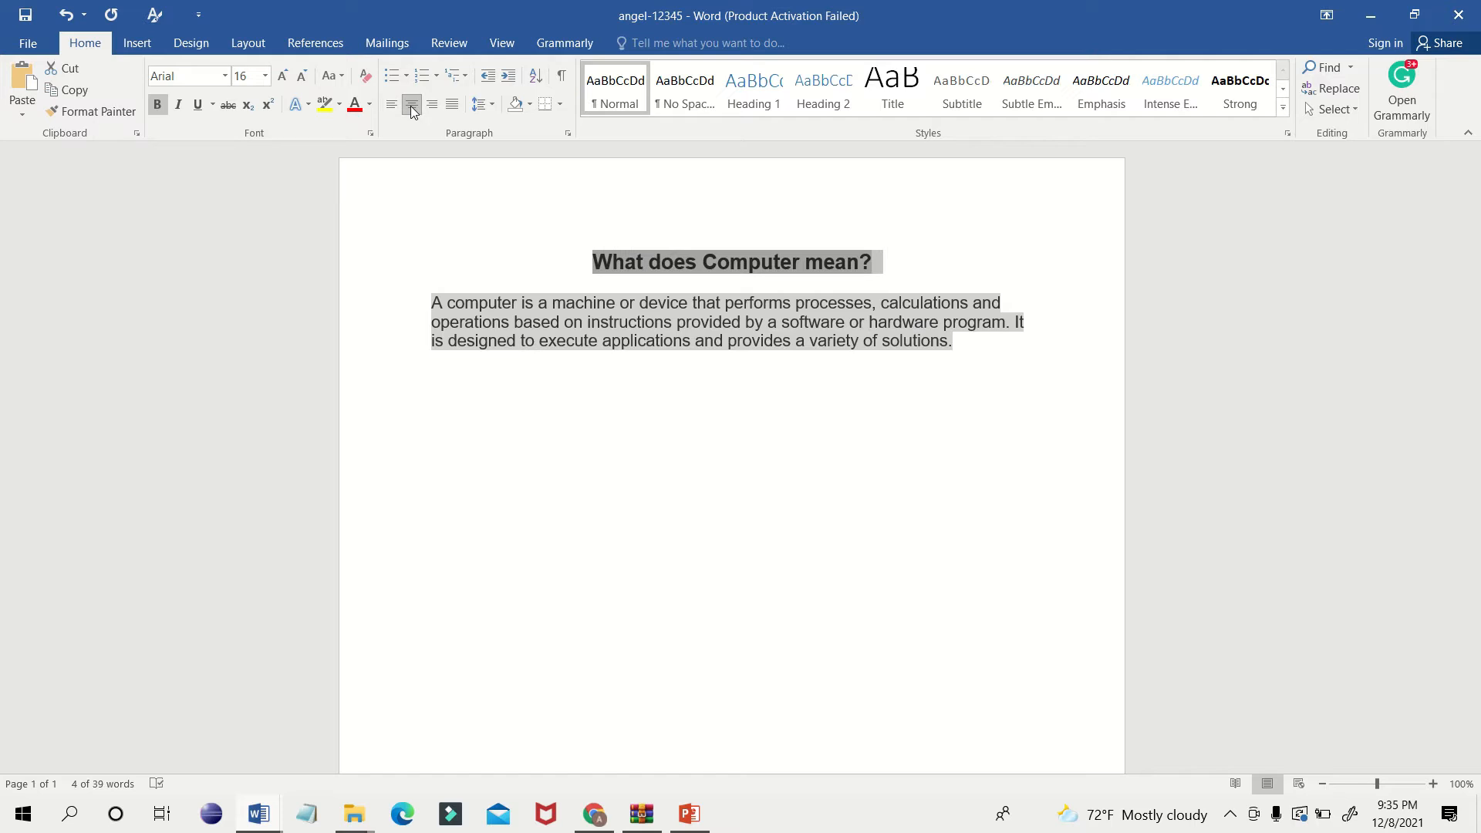
Change the title's case to UPPERCASE, following the last title instruction in the assignment.
key(alt+Tab)
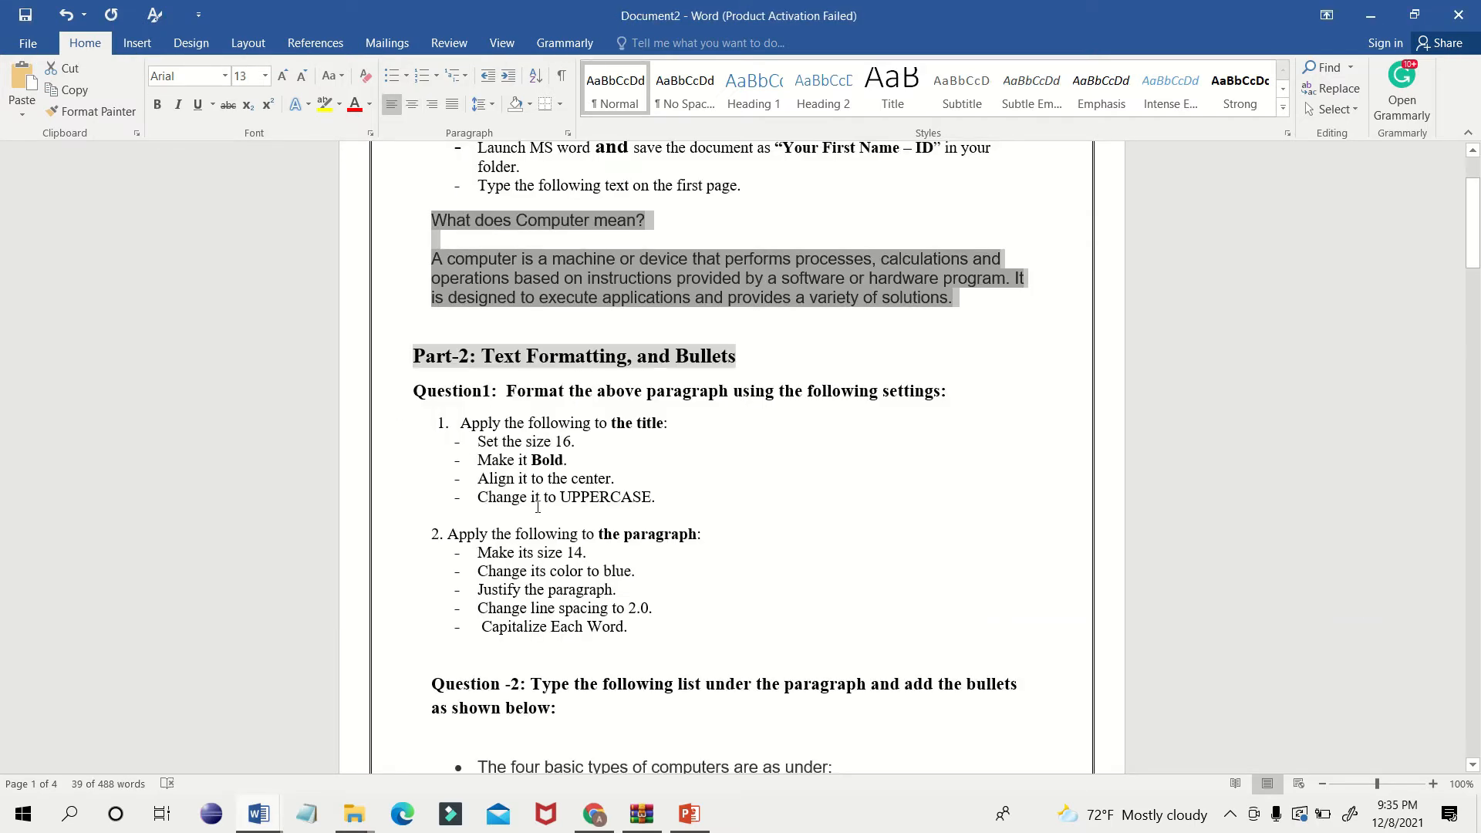
key(alt+Tab)
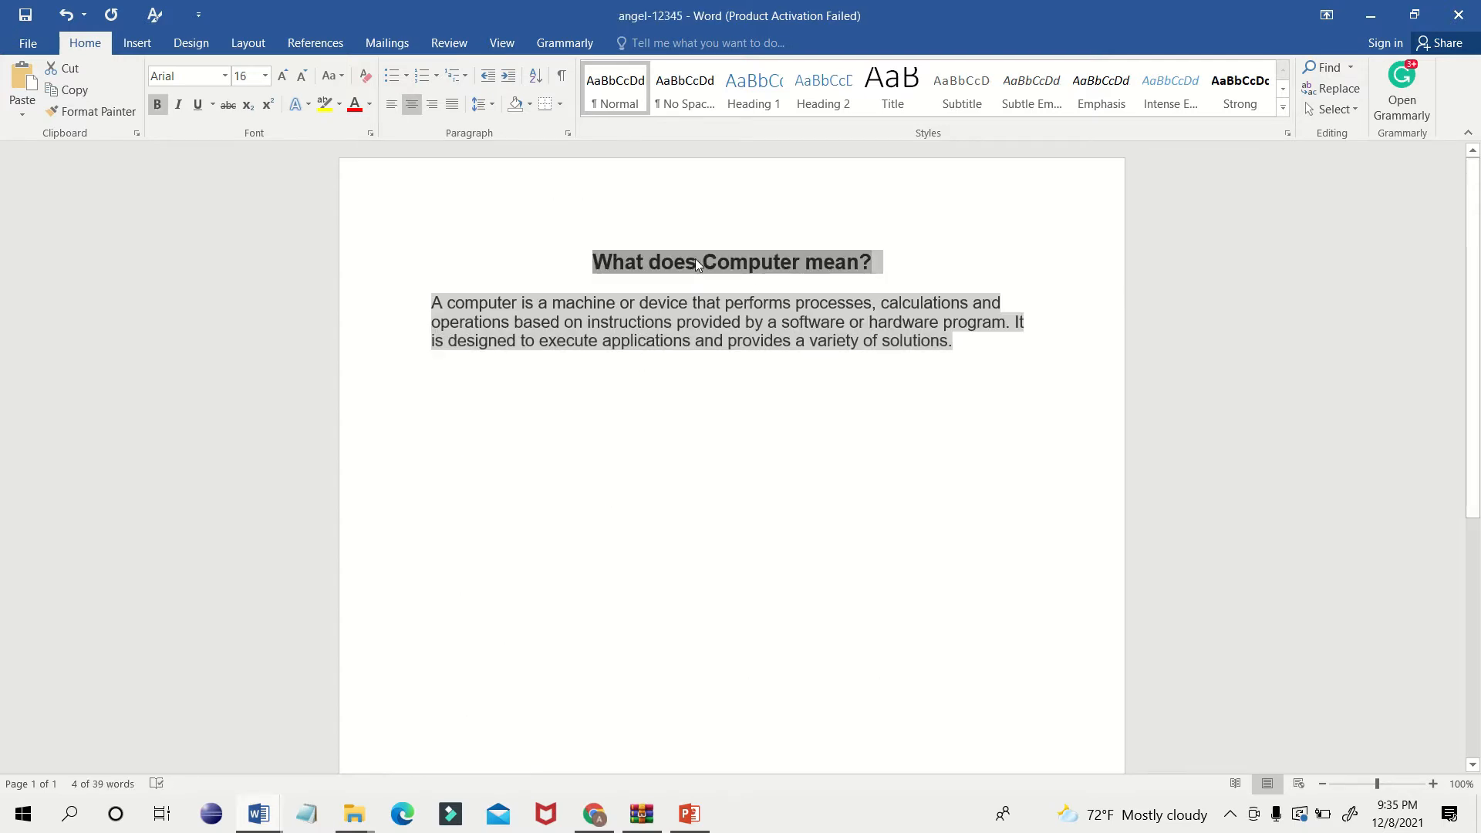
drag(877, 262, 590, 264)
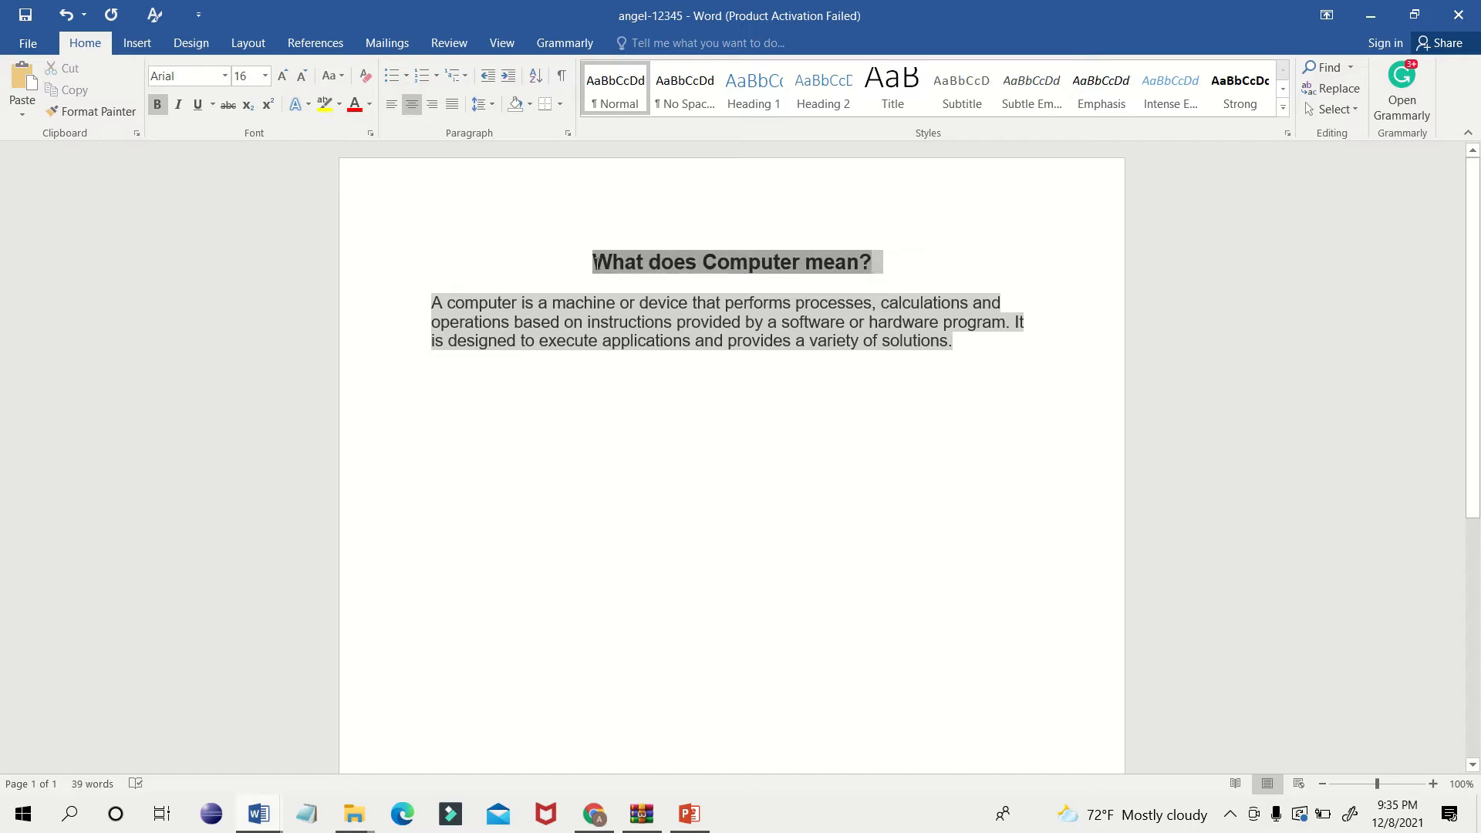
click(340, 76)
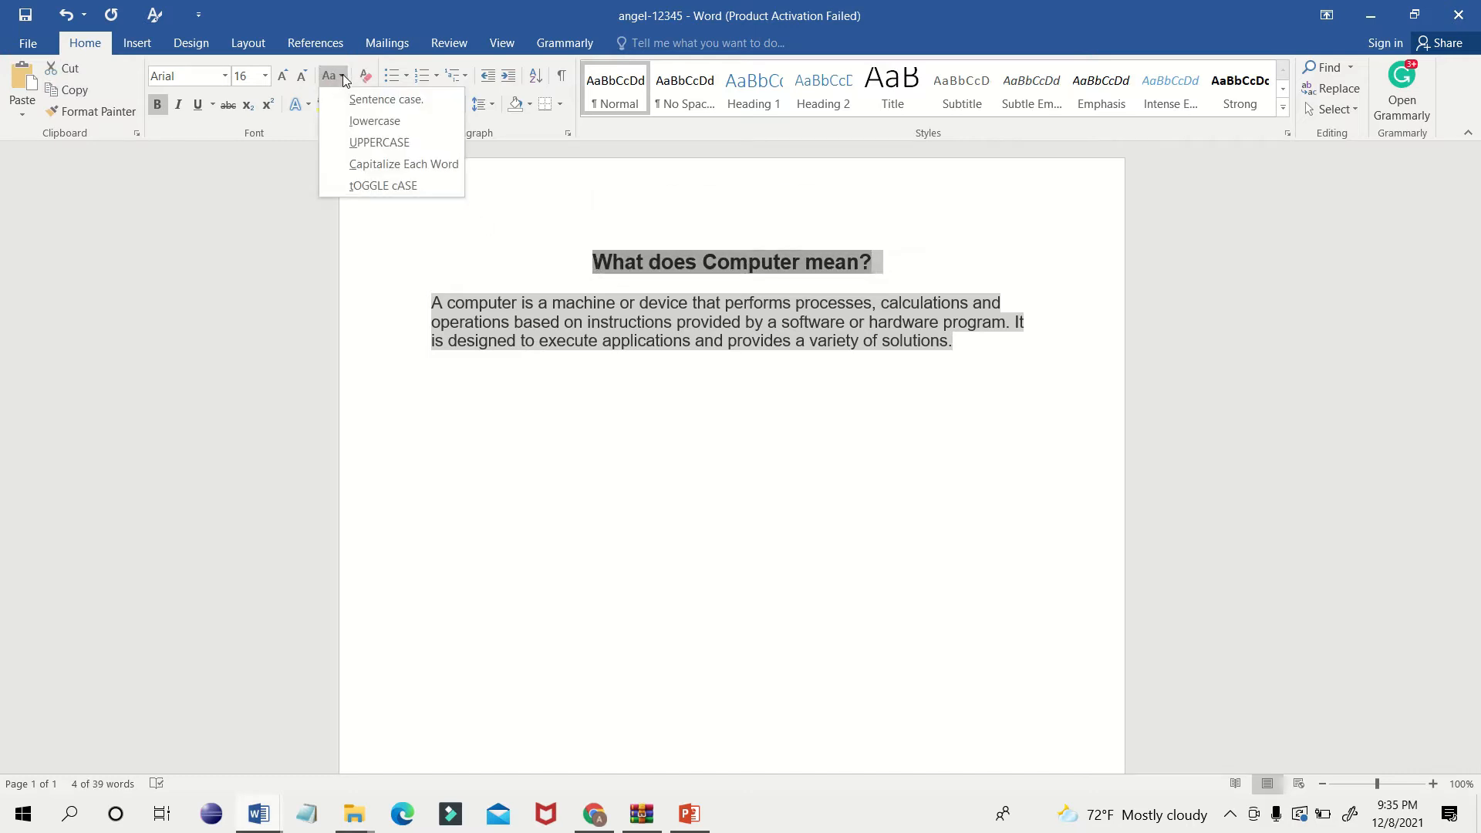
click(366, 145)
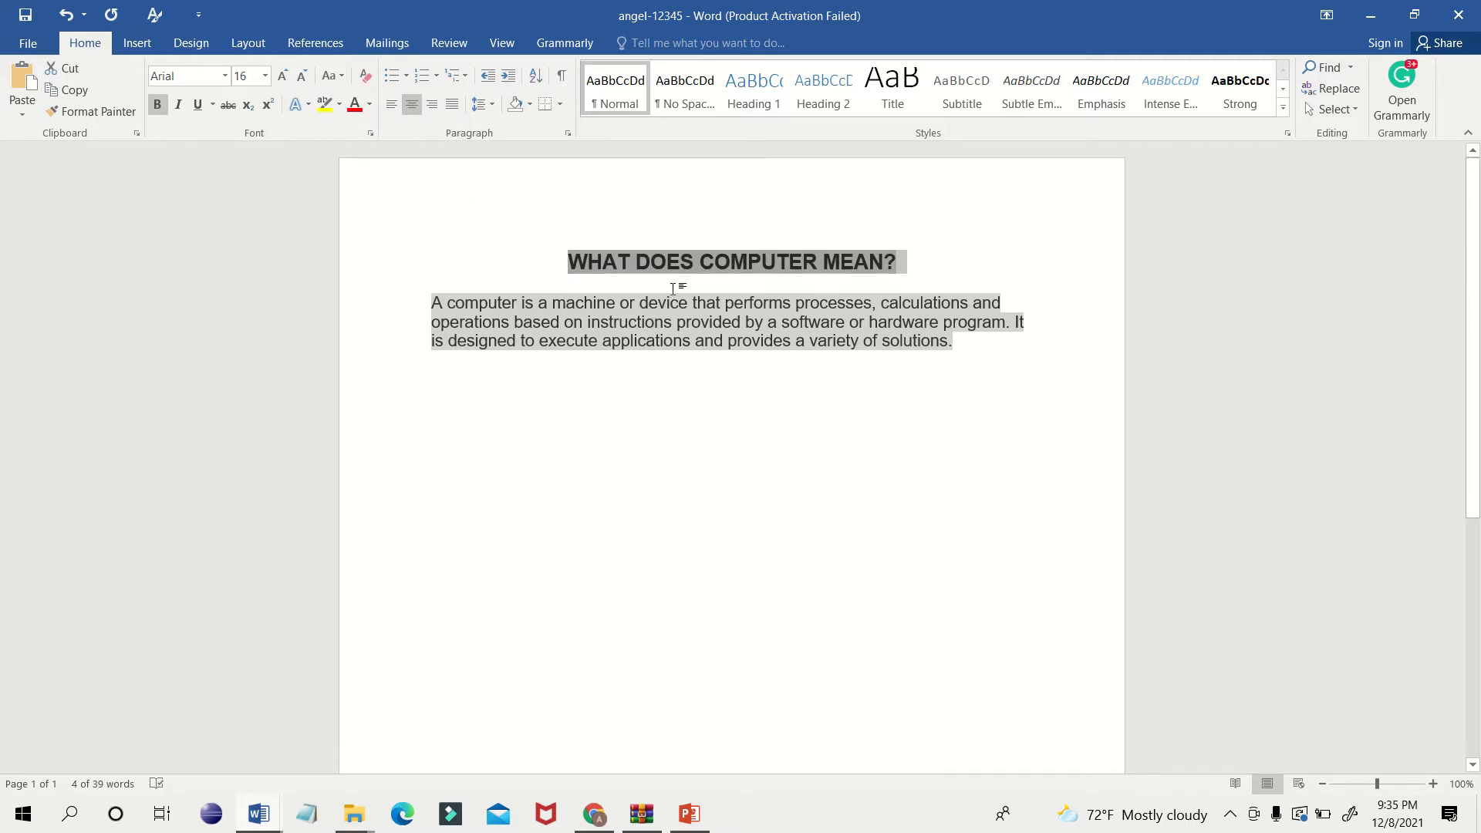
Following the assignment's paragraph instructions, set the paragraph beginning "A computer is a machine" to font size 14.
key(alt+Tab)
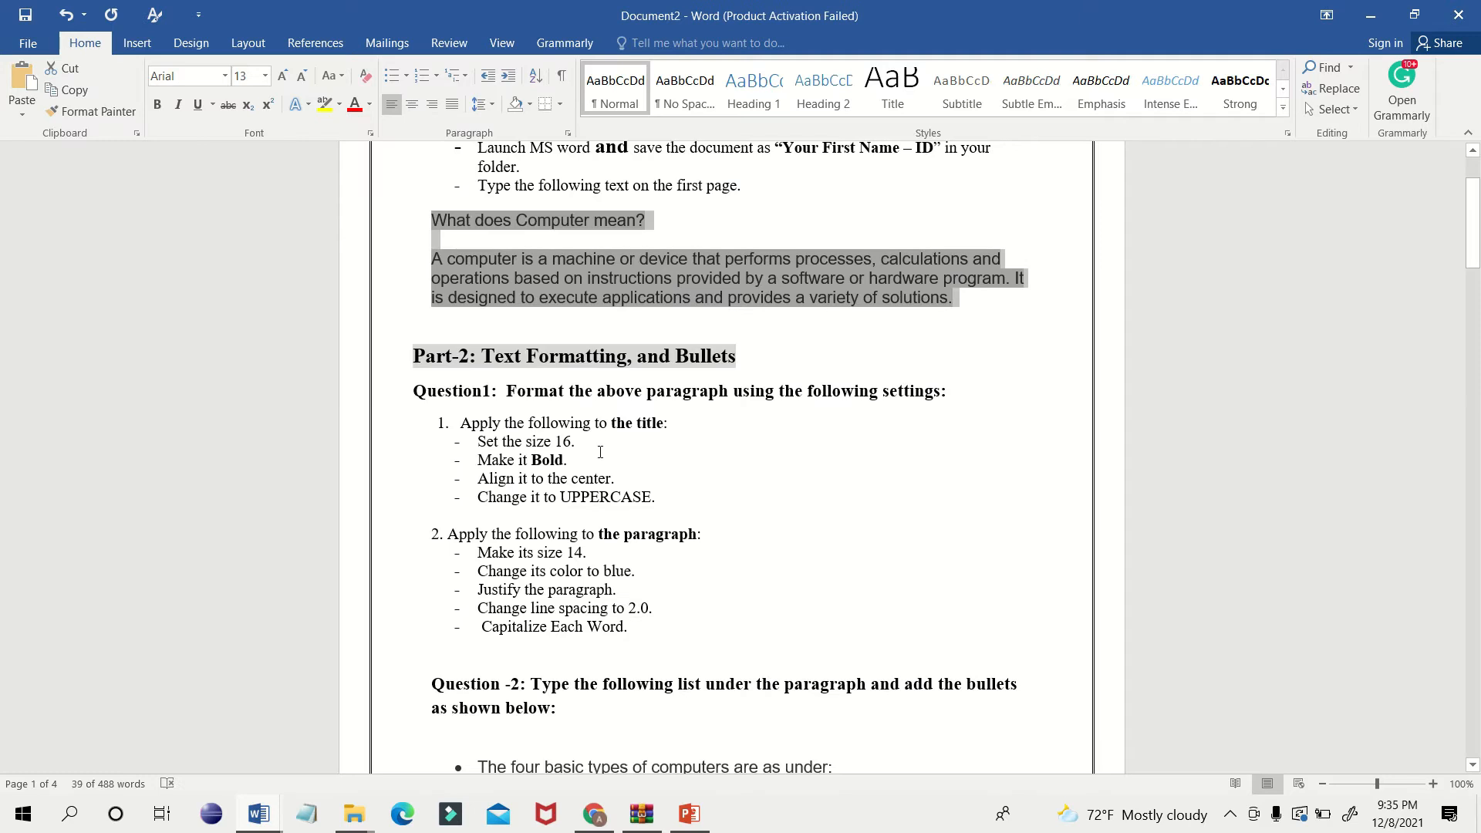
scroll(560, 517, down, 2)
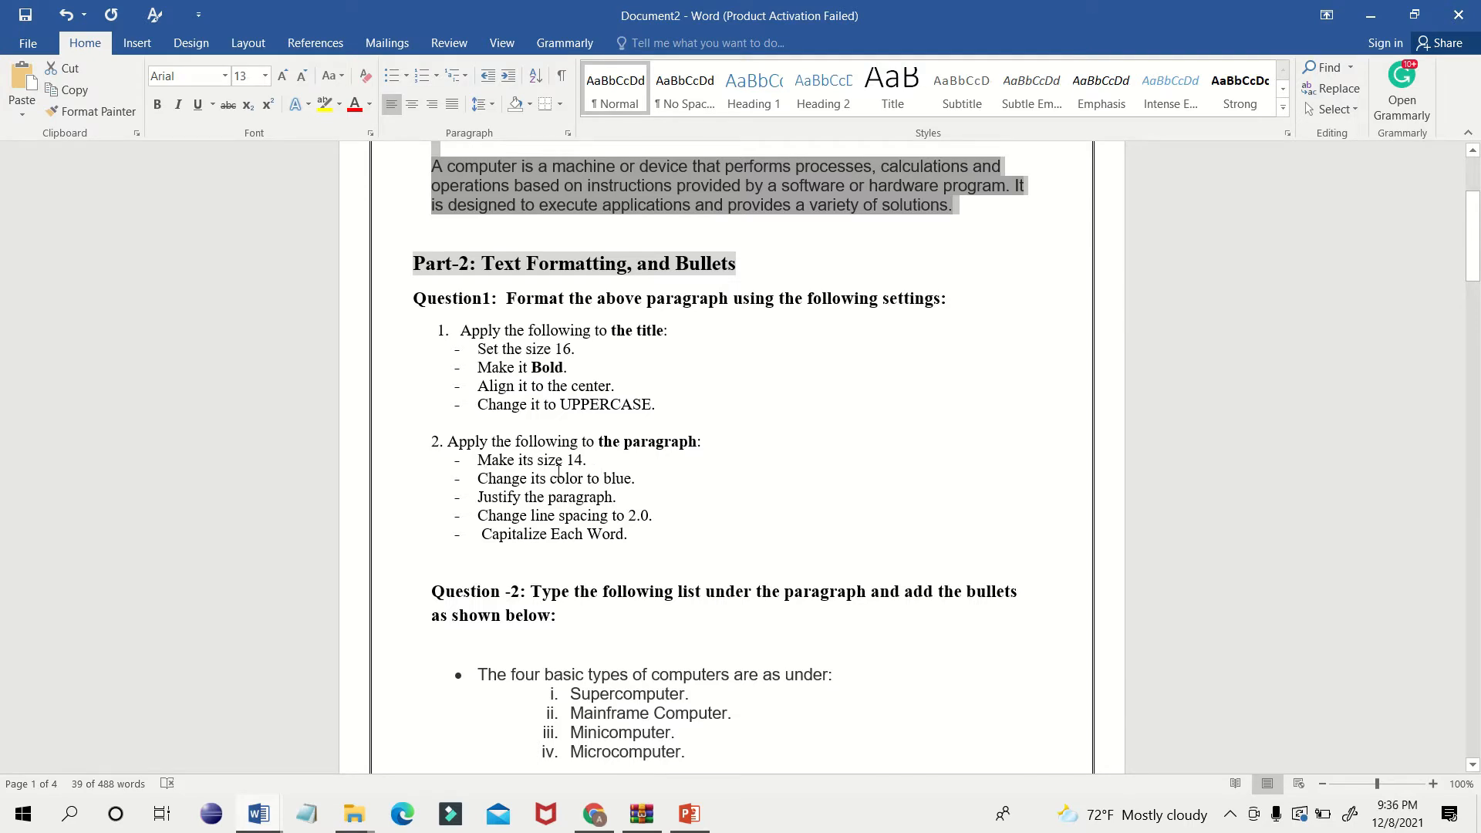
key(alt+Tab)
drag(436, 301, 1077, 364)
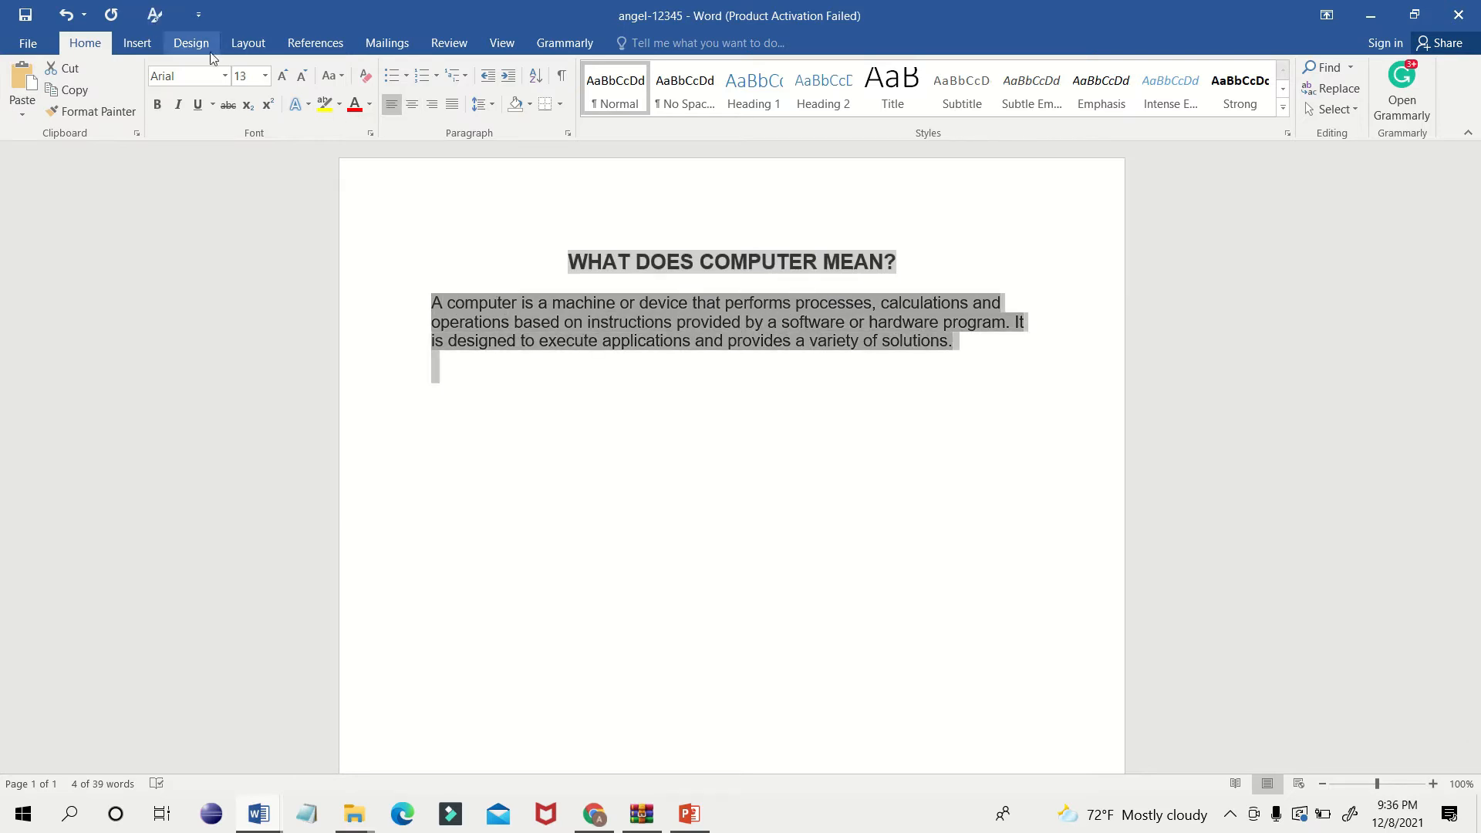
click(265, 76)
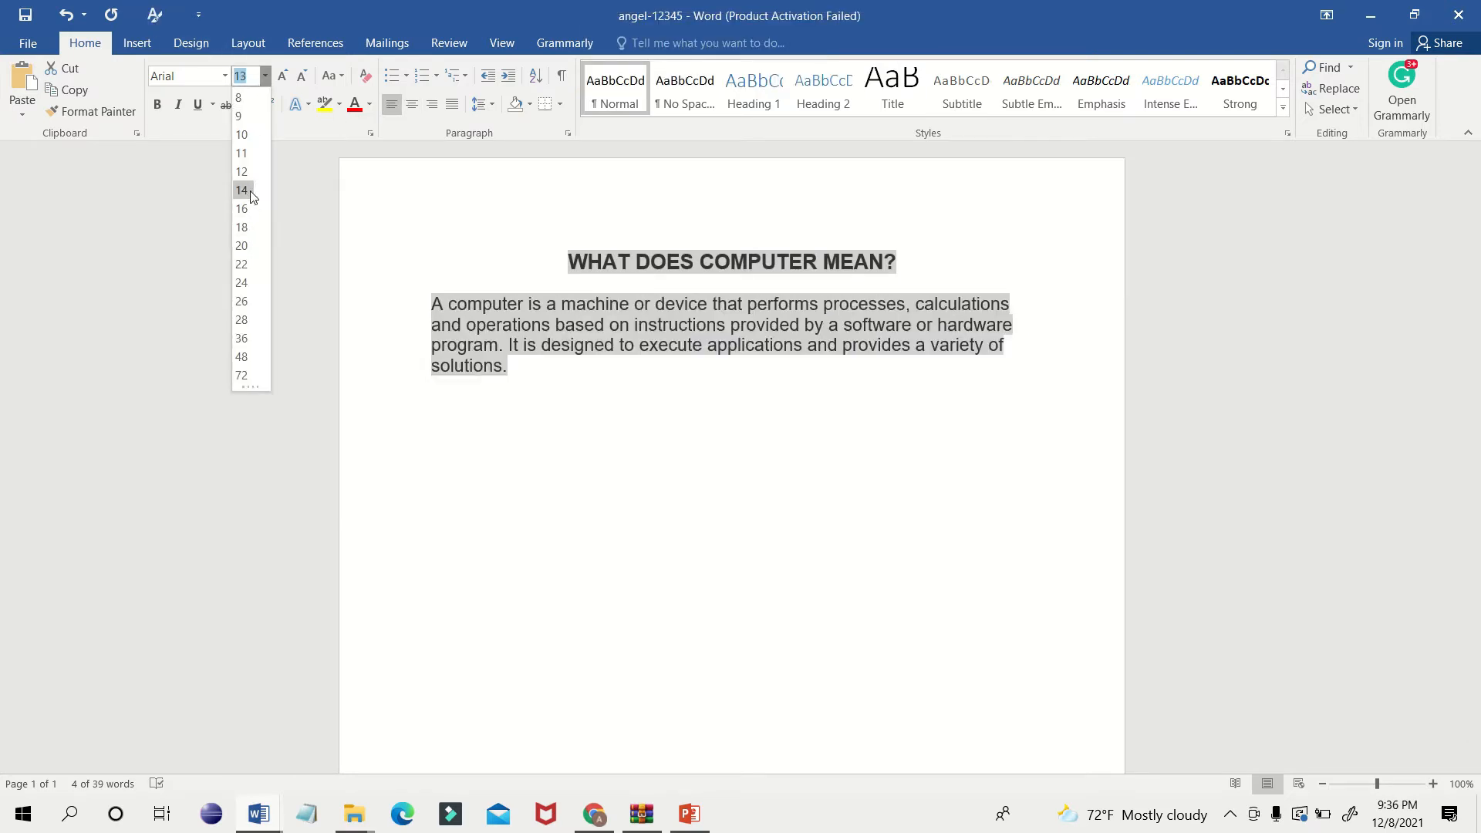
click(242, 190)
Change the font color of the paragraph under the title to blue, as the assignment's paragraph instructions require.
key(alt+Tab)
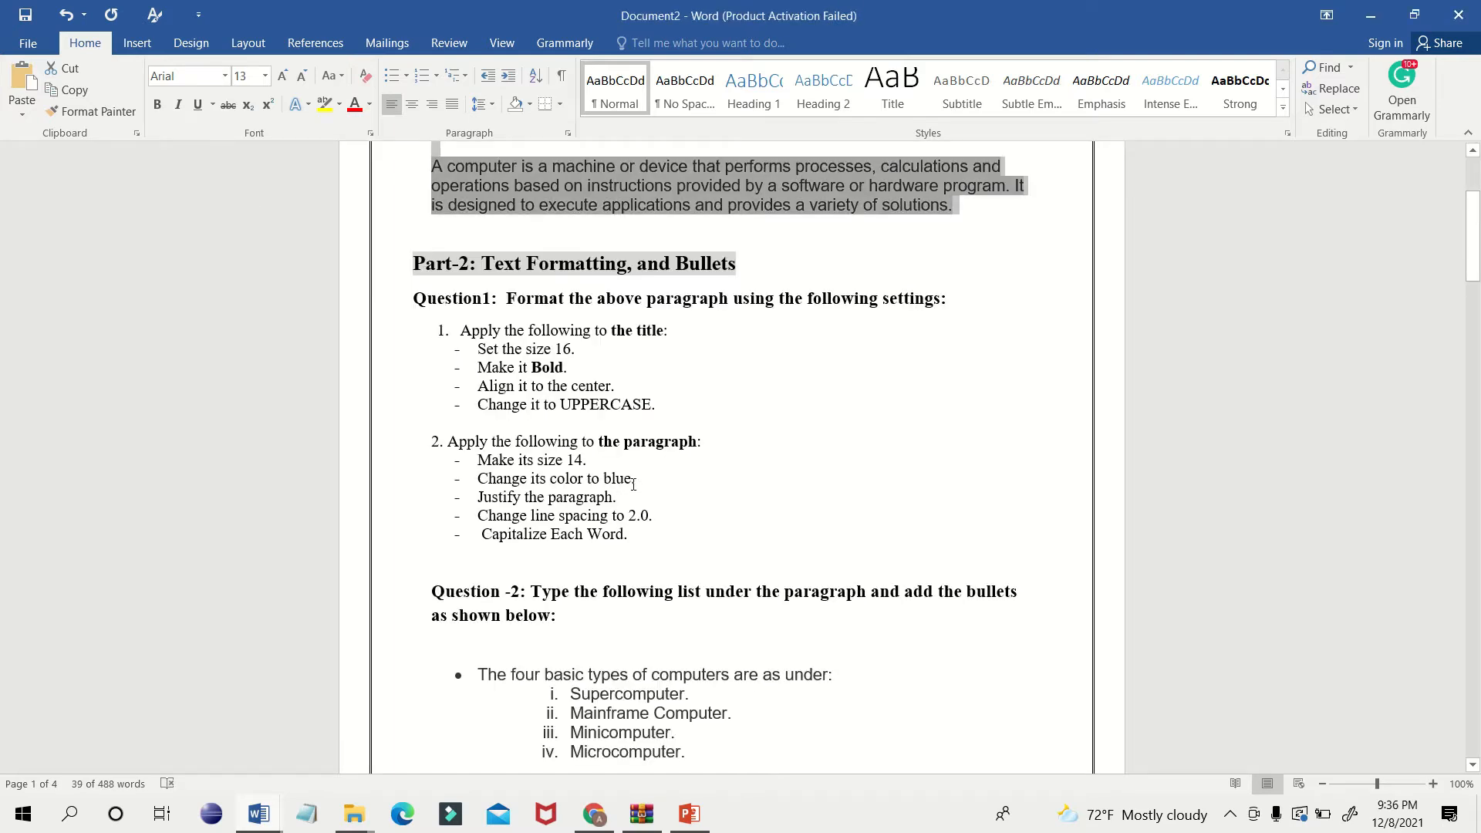
key(alt+Tab)
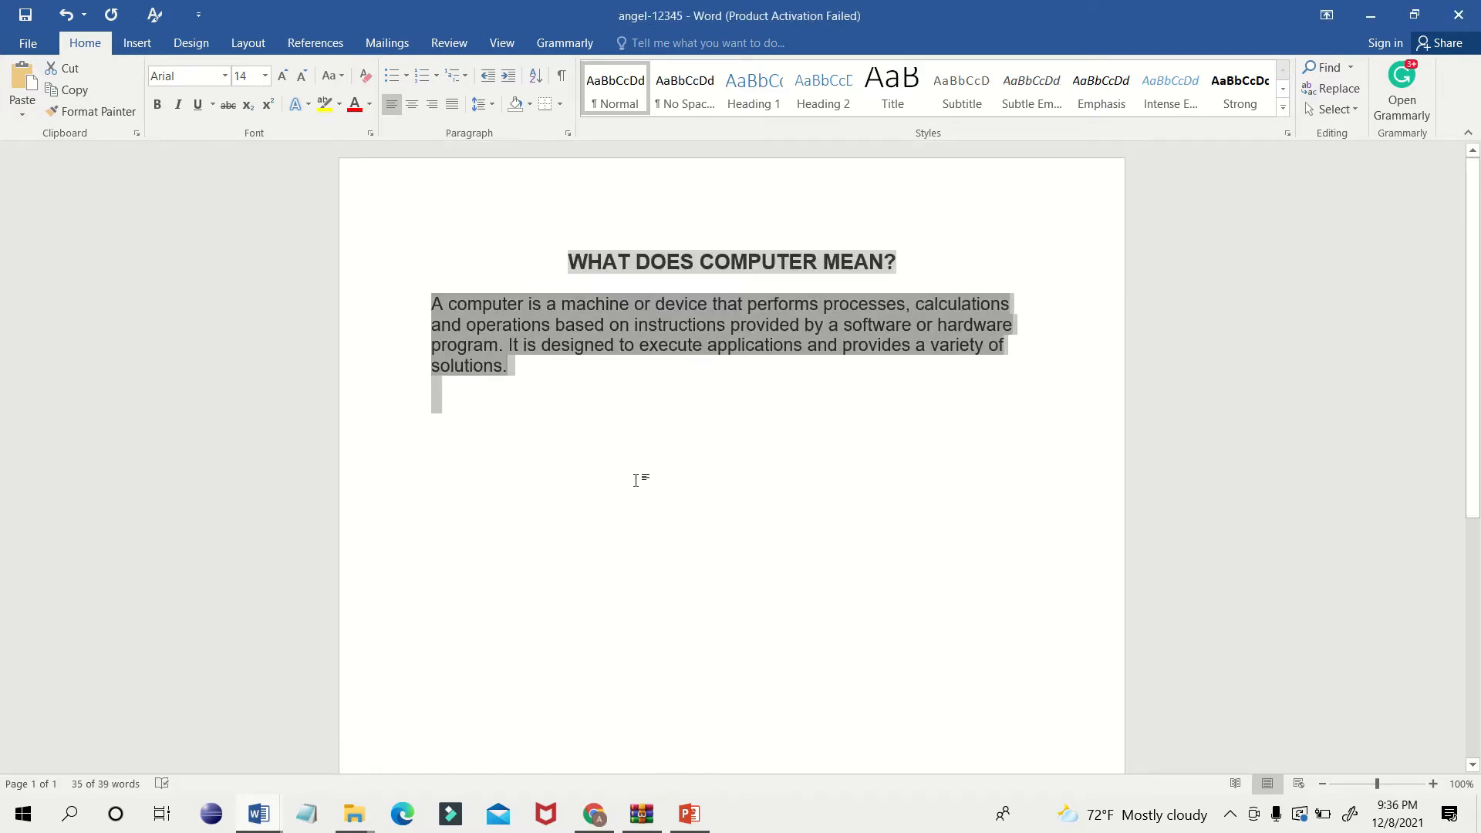
click(518, 375)
drag(446, 301, 434, 285)
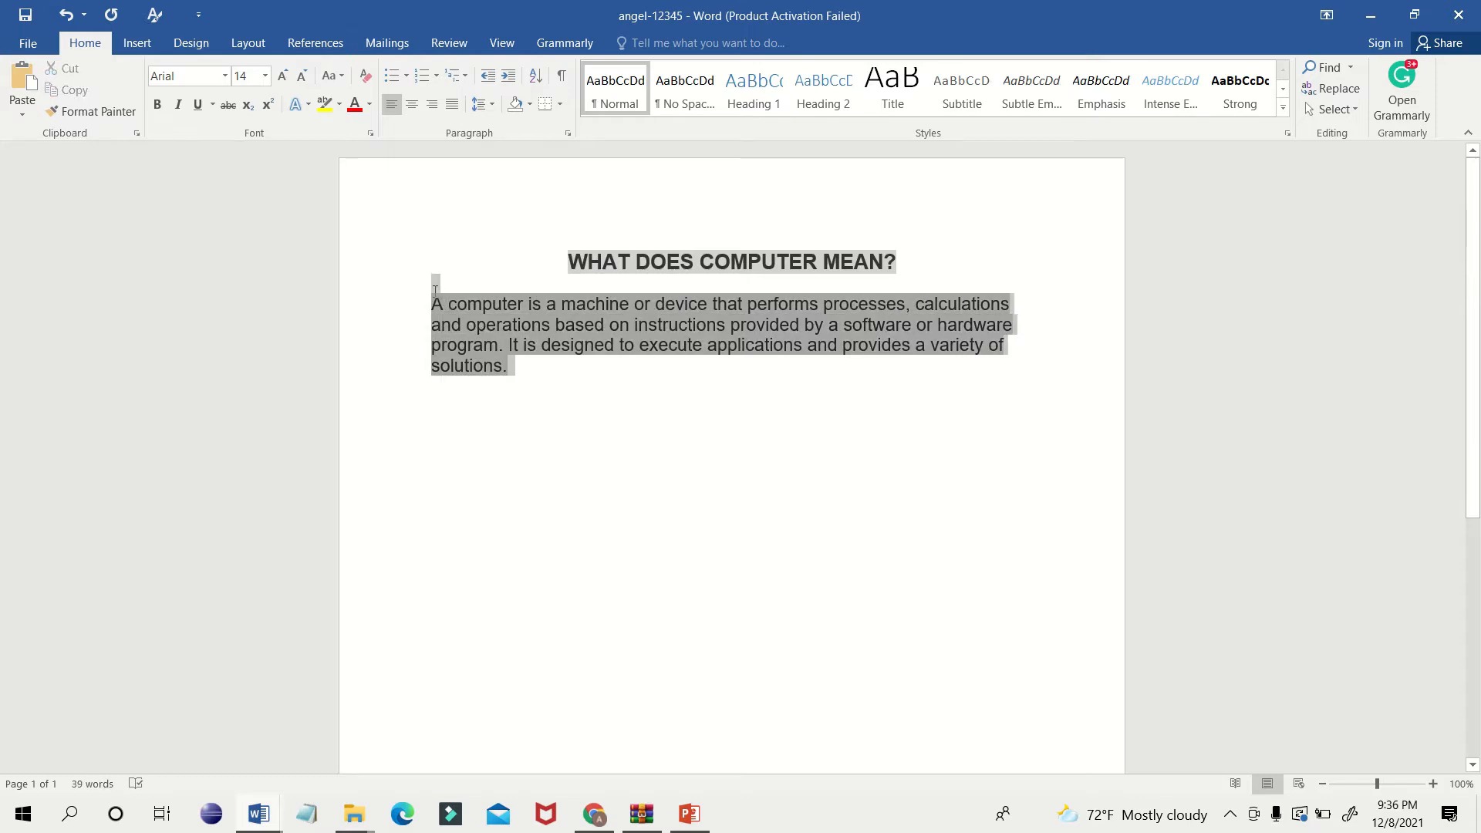
click(369, 105)
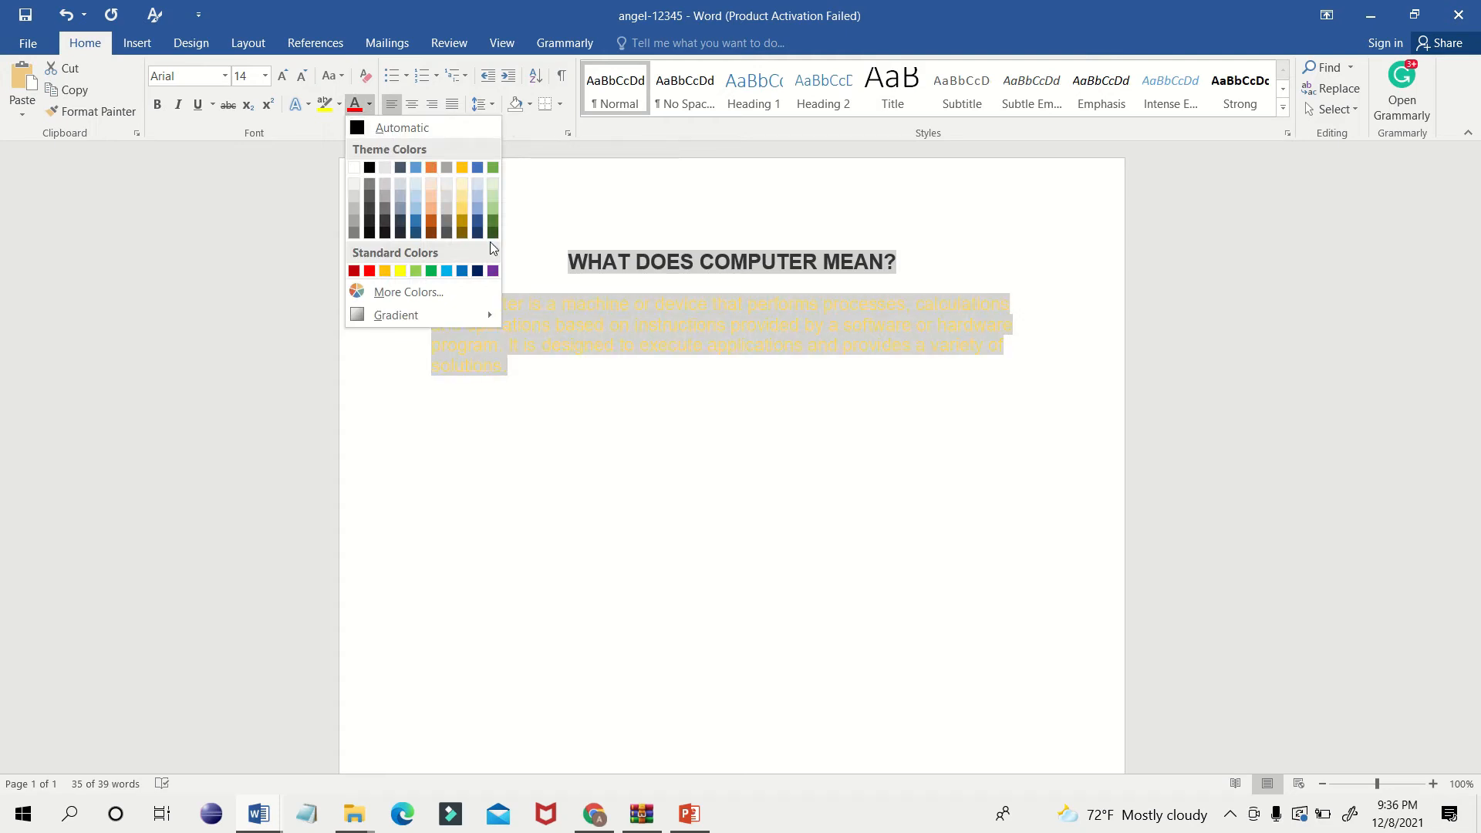
click(479, 222)
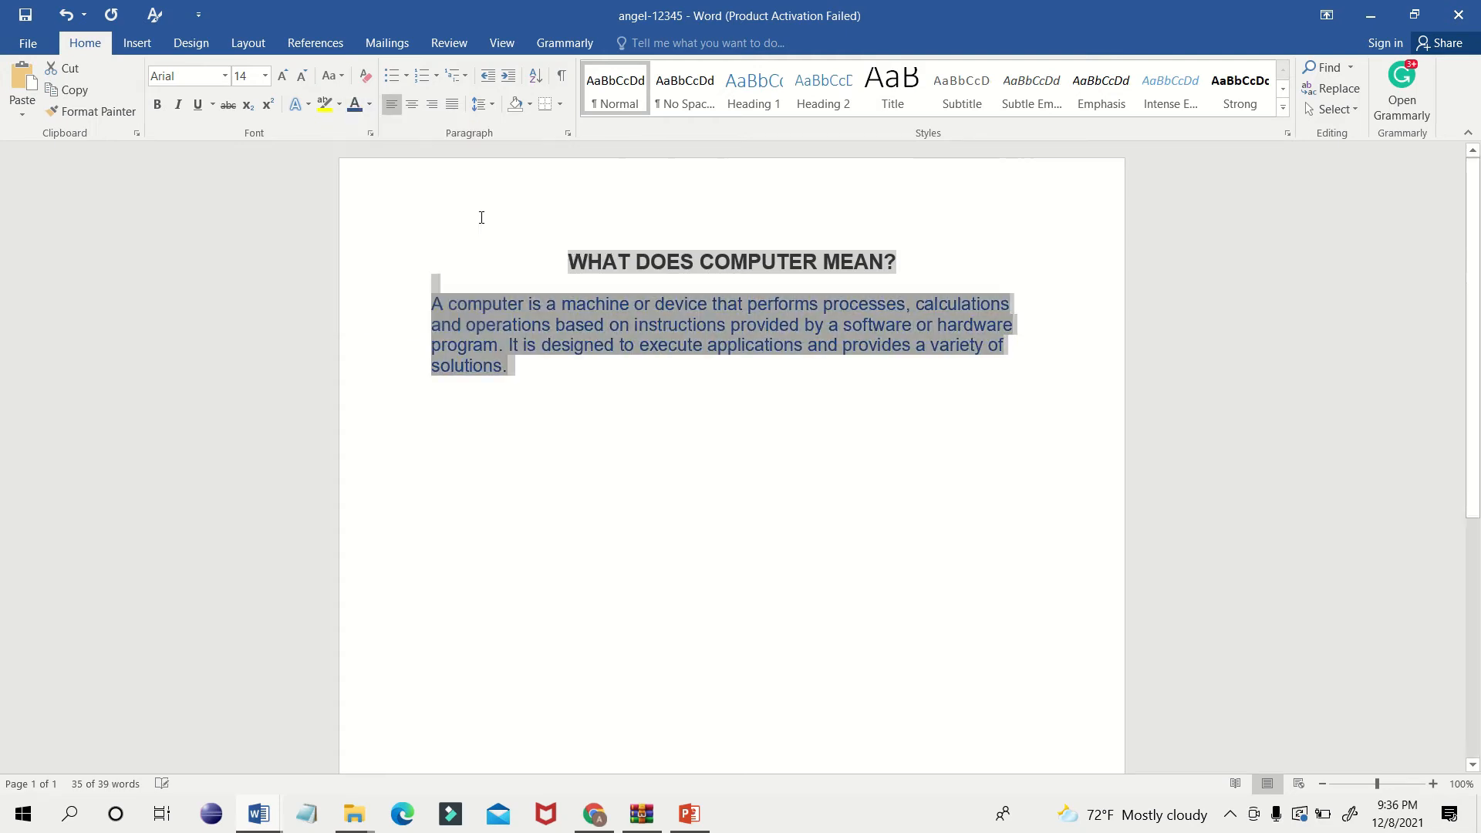
Justify the paragraph under the title, following the assignment's alignment instruction.
key(alt+Tab)
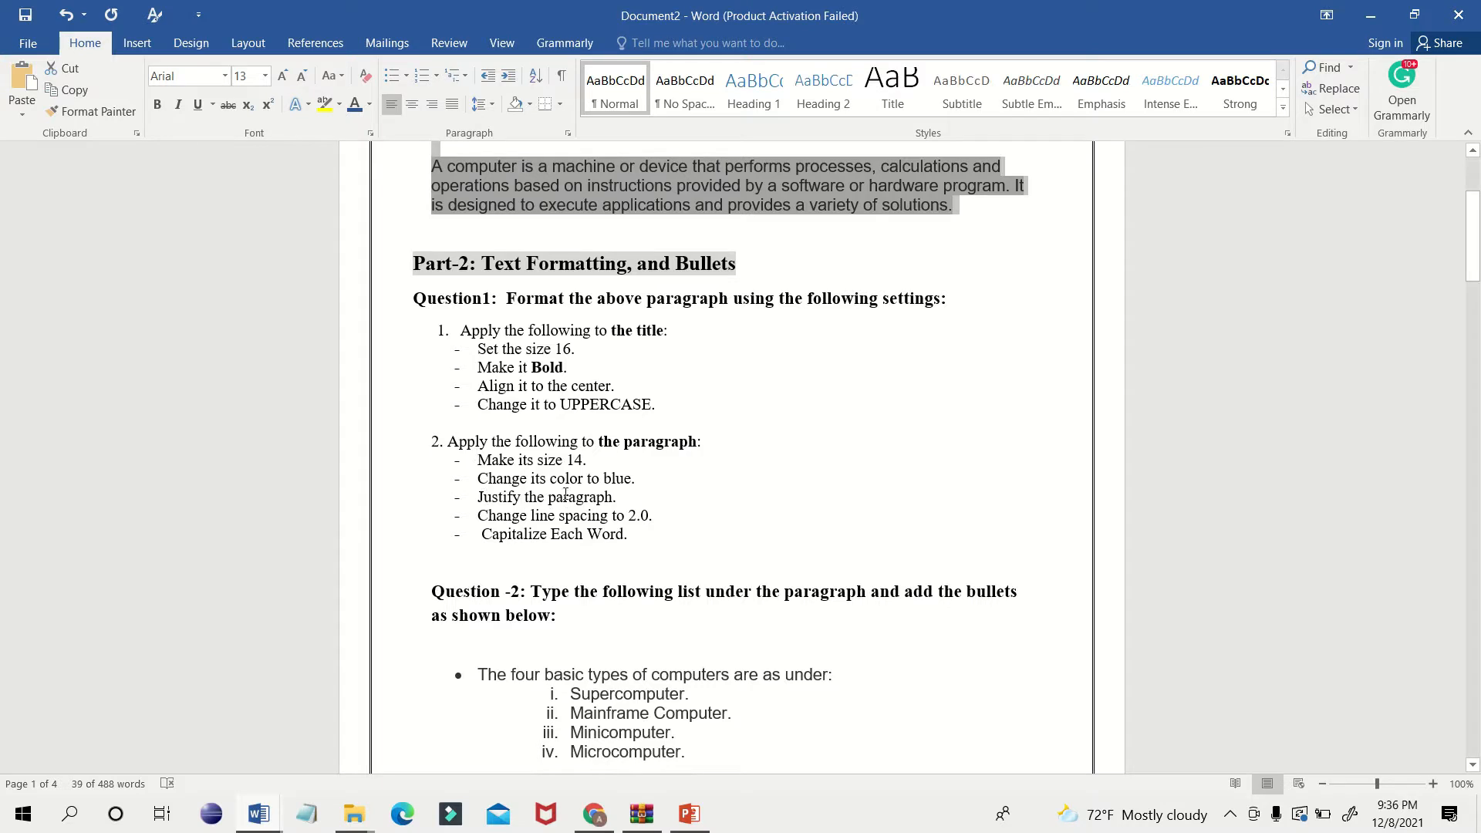
key(alt+Tab)
drag(532, 394, 429, 299)
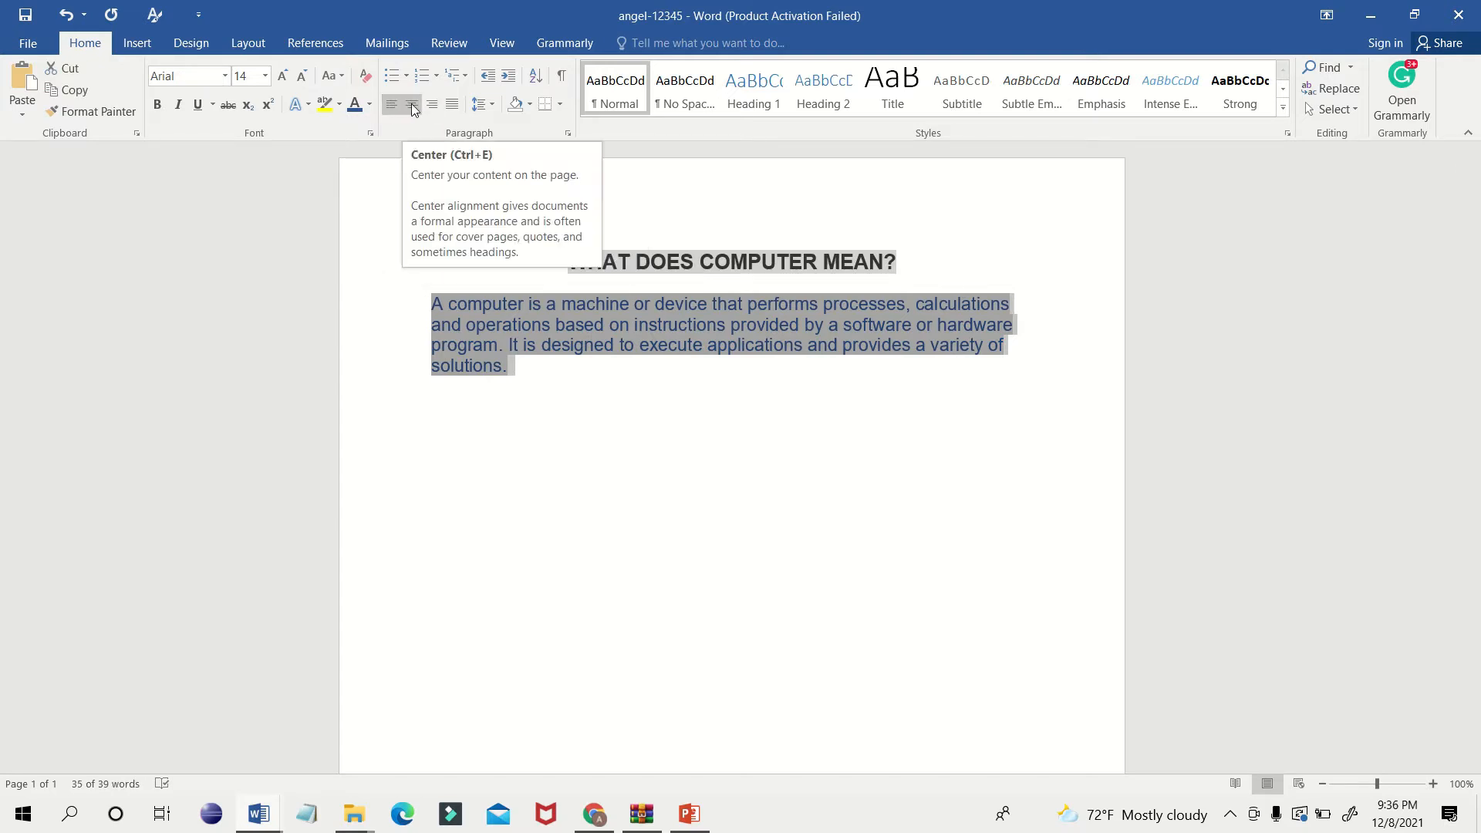
click(454, 108)
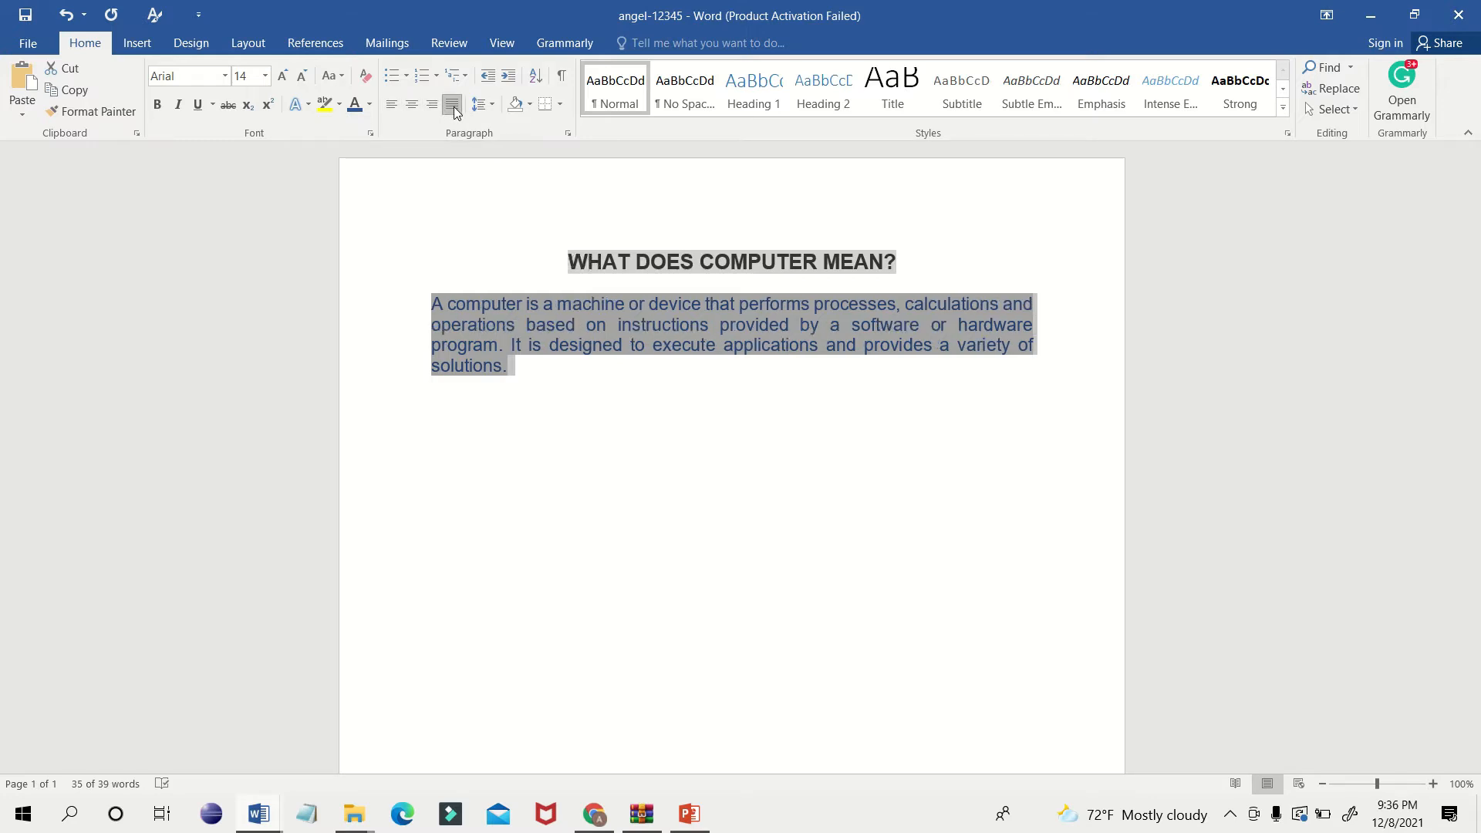
Set the line spacing of the paragraph under the title to 2.0, as listed in the assignment.
key(alt+Tab)
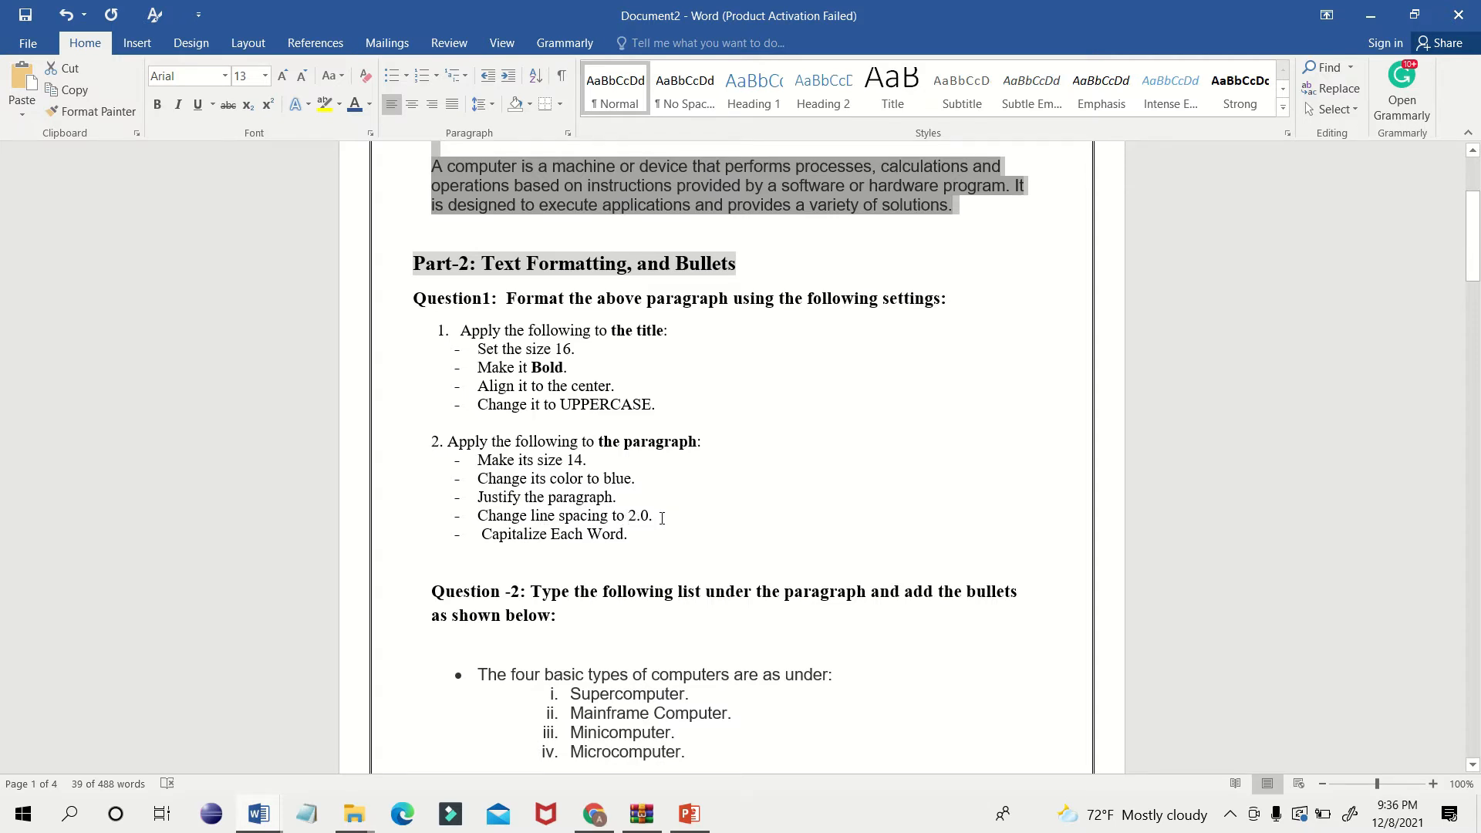
key(alt+Tab)
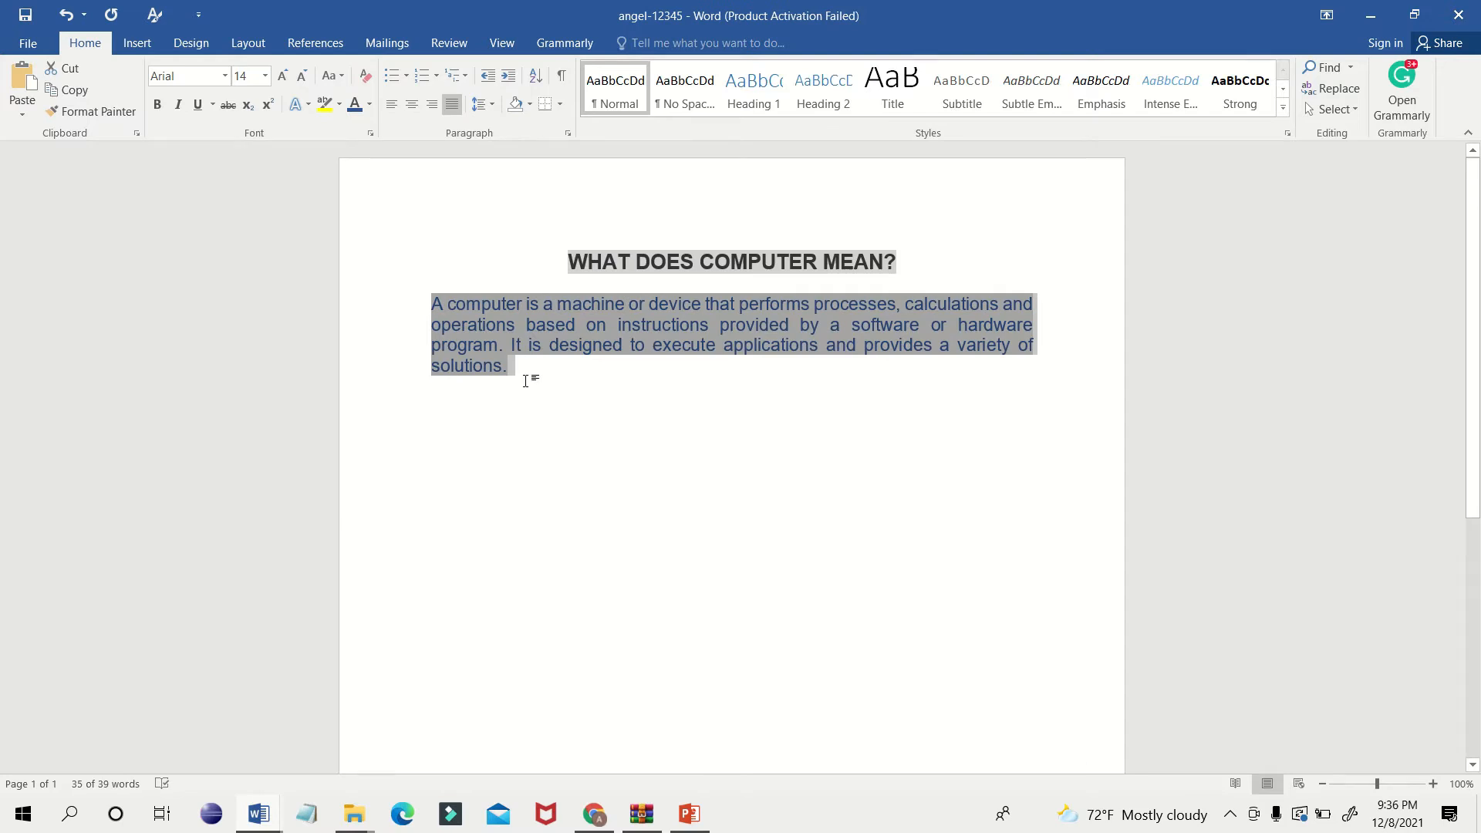
drag(524, 375, 430, 303)
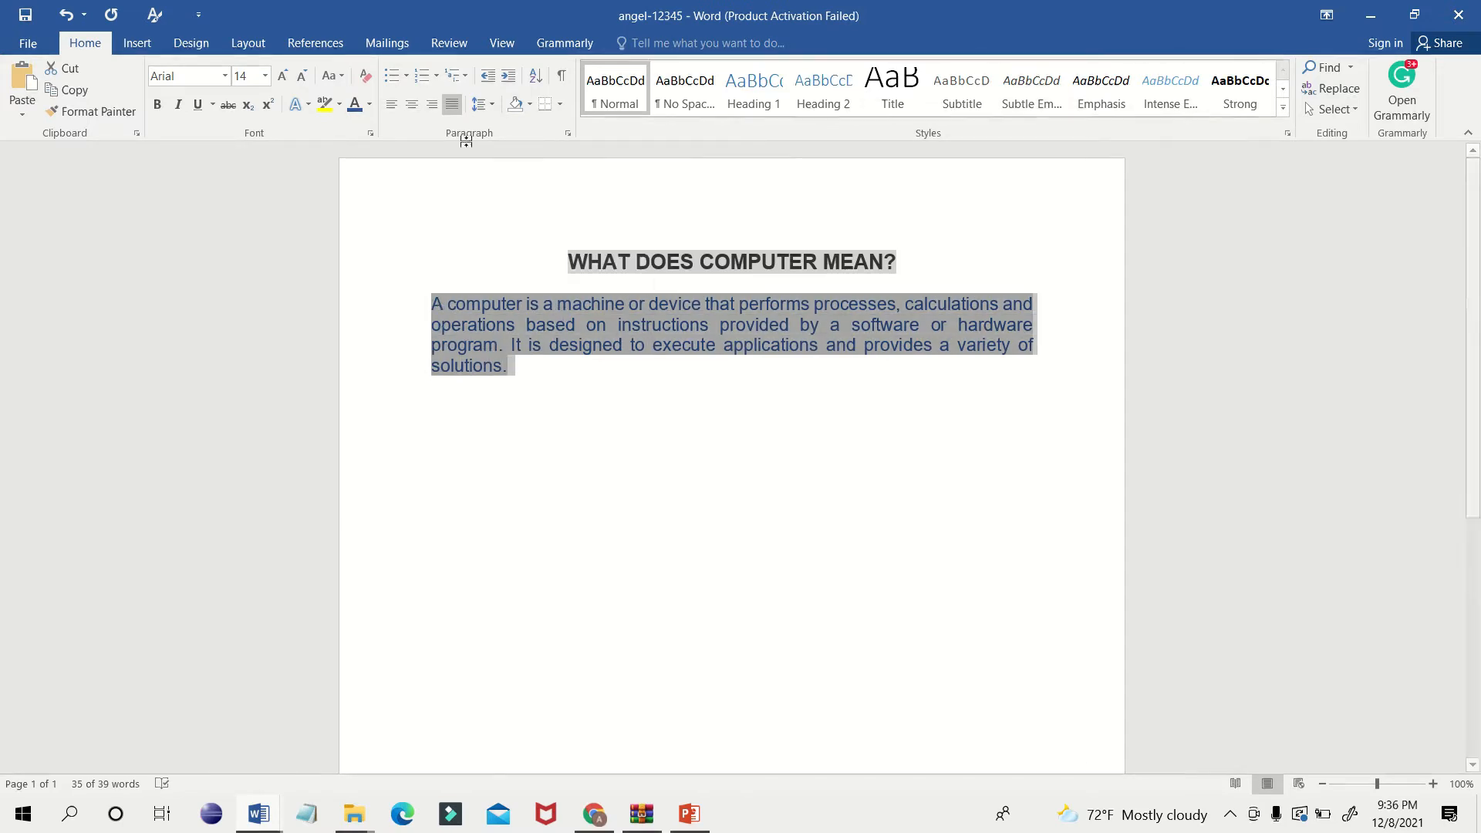
click(495, 110)
click(508, 192)
Apply the Capitalize Each Word case to the paragraph under the title, following the last paragraph instruction.
key(alt+Tab)
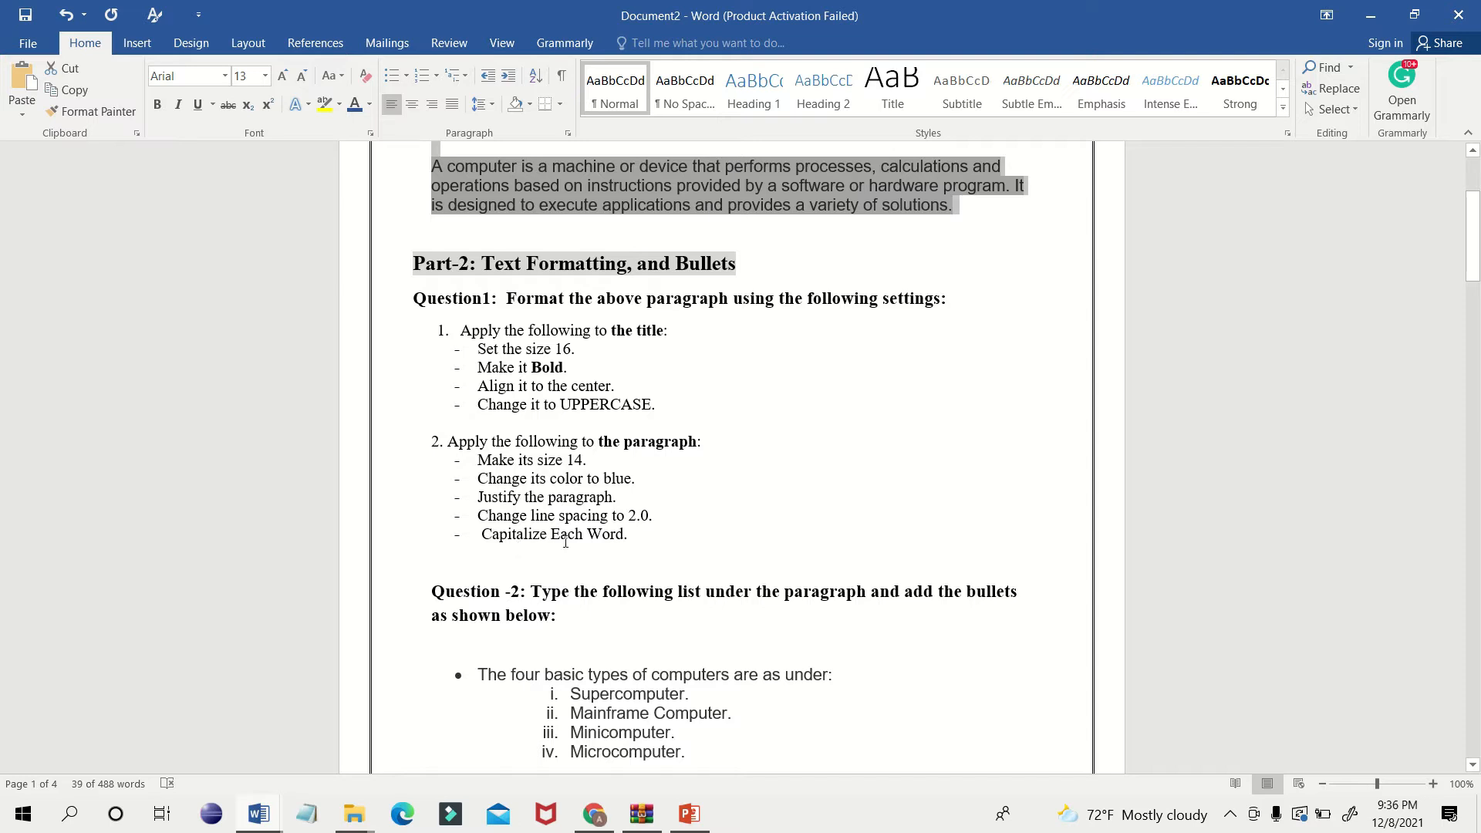
drag(629, 533, 492, 458)
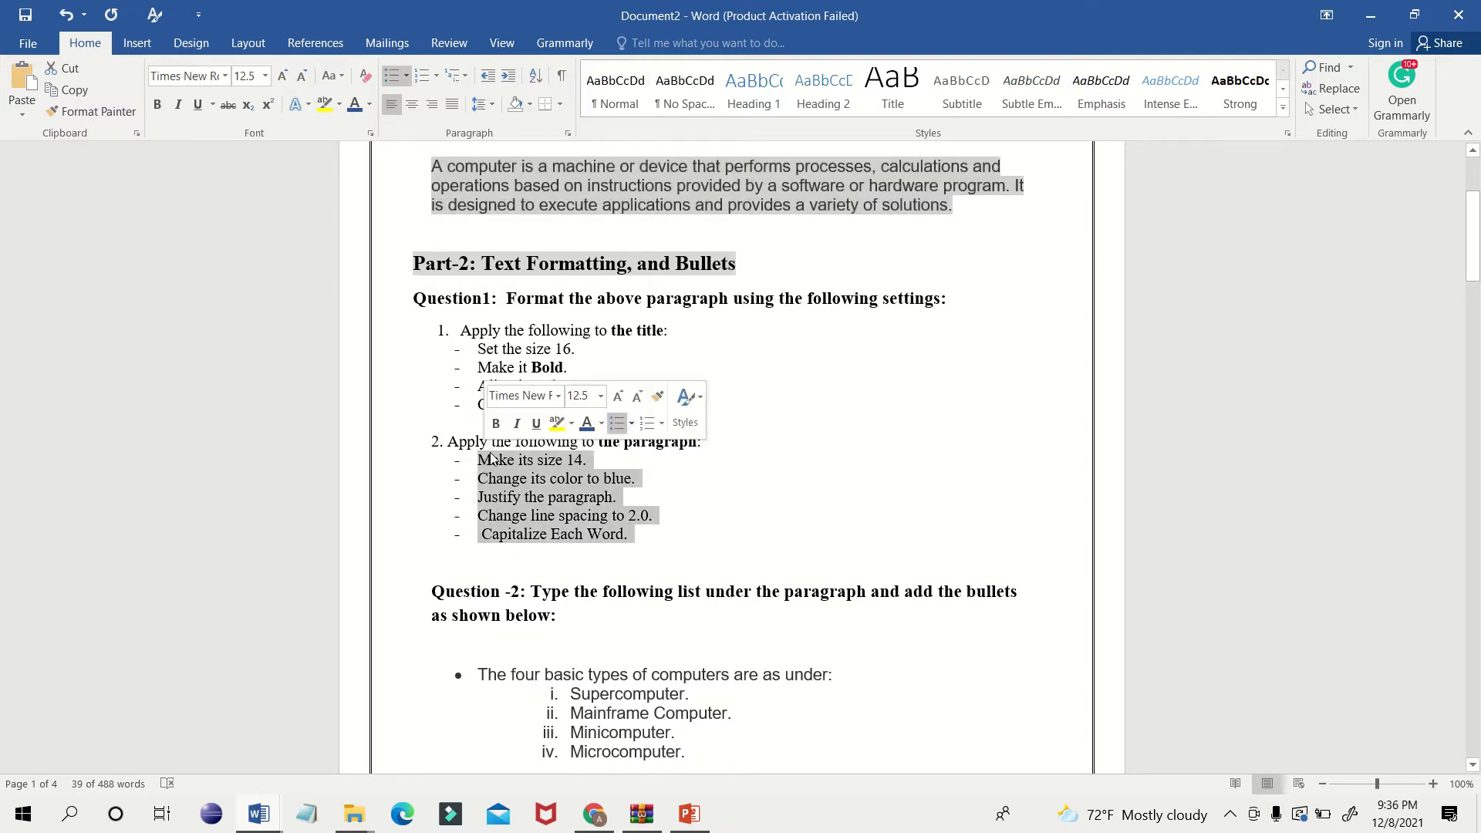
click(675, 550)
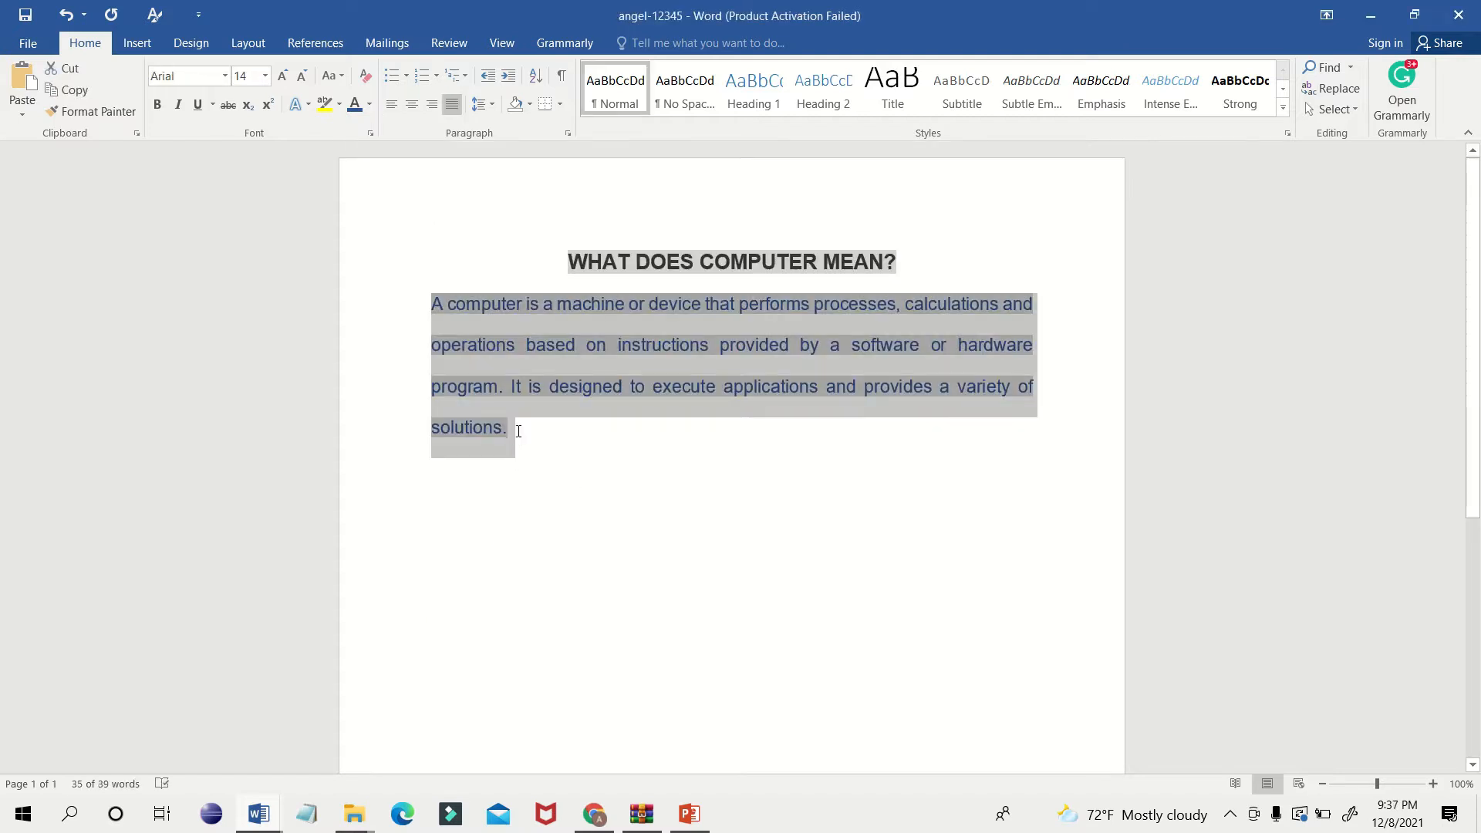
drag(513, 428, 428, 299)
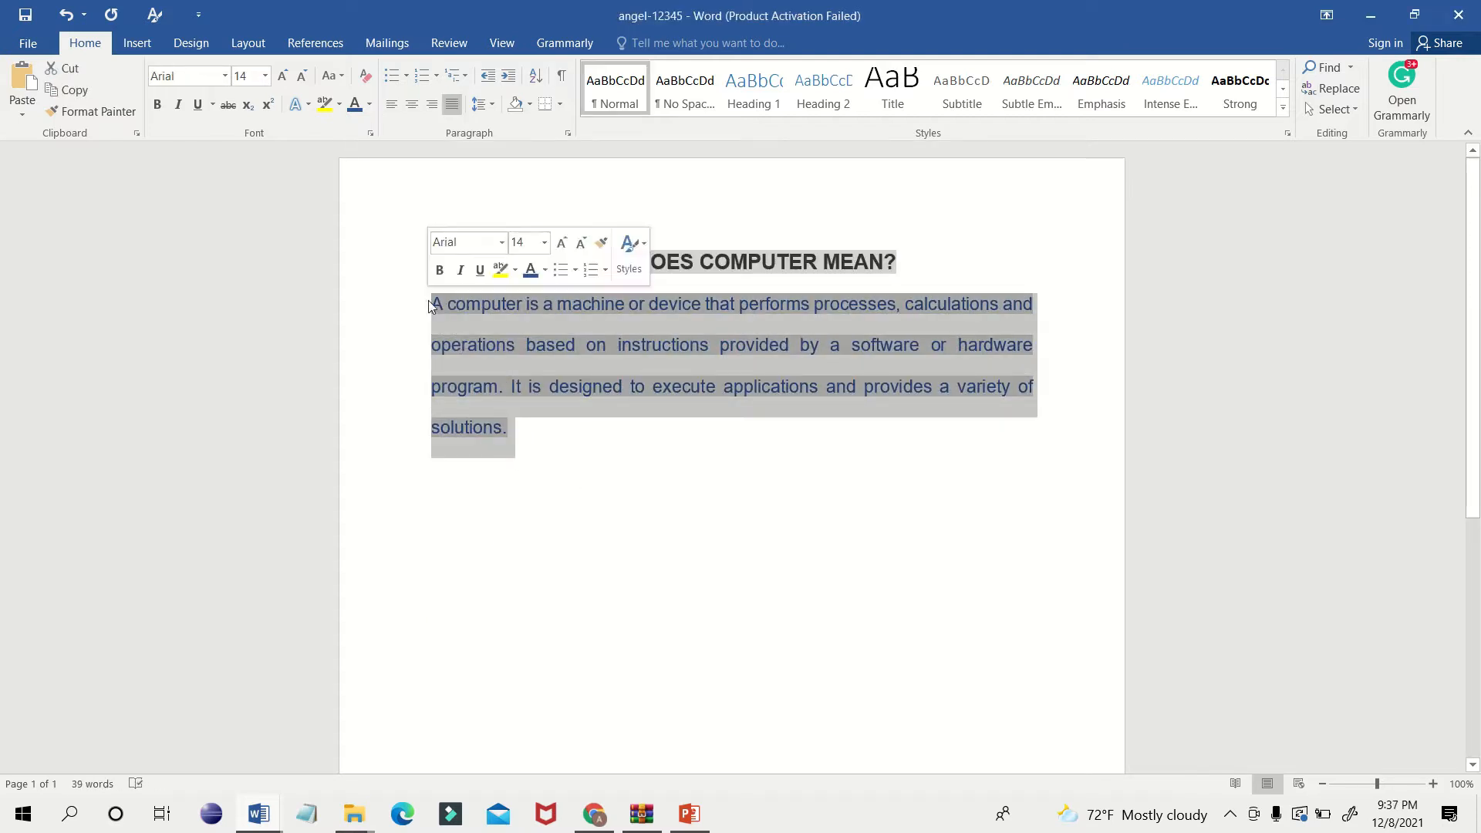
click(343, 76)
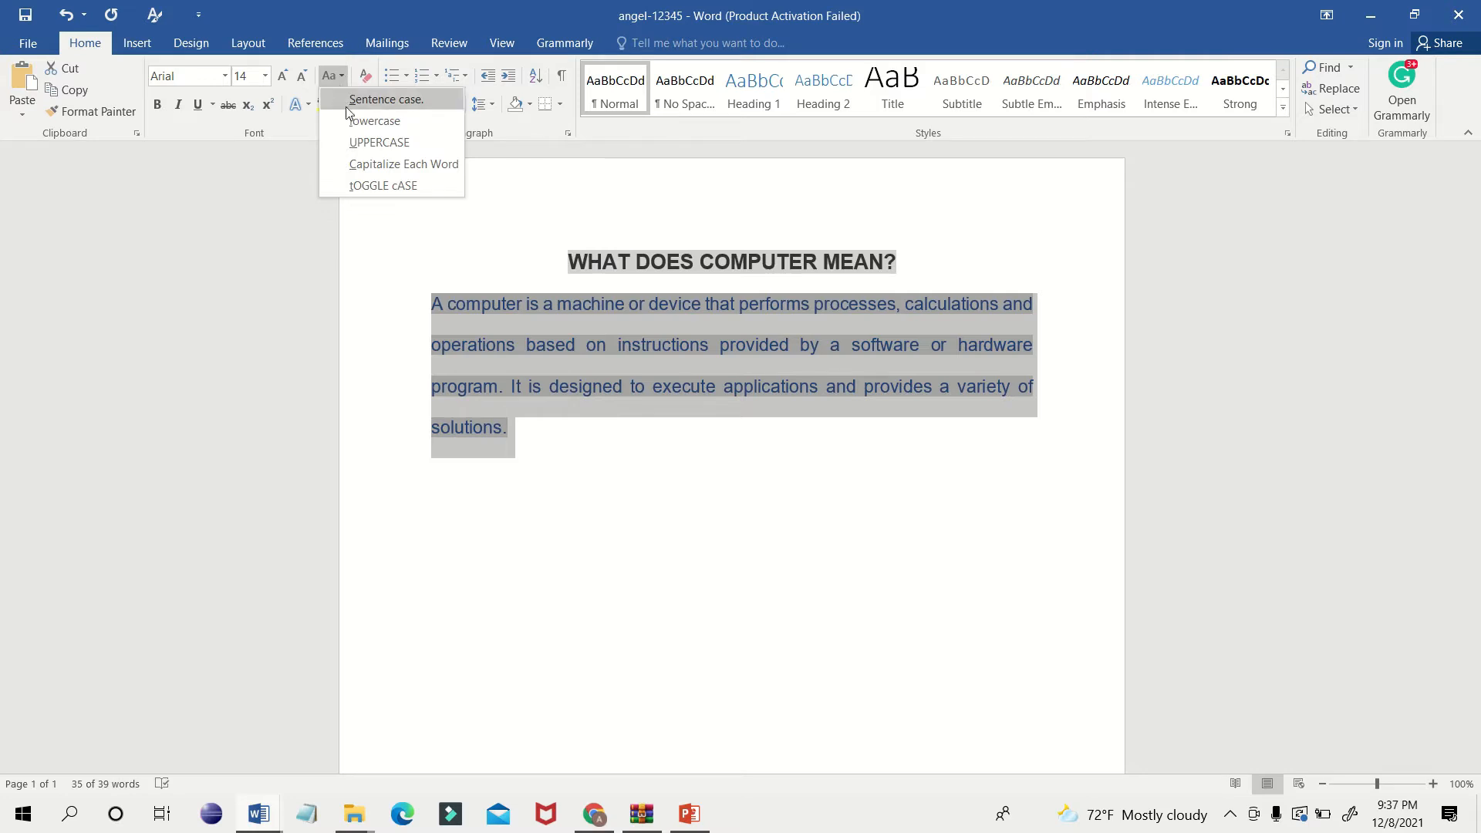
click(420, 170)
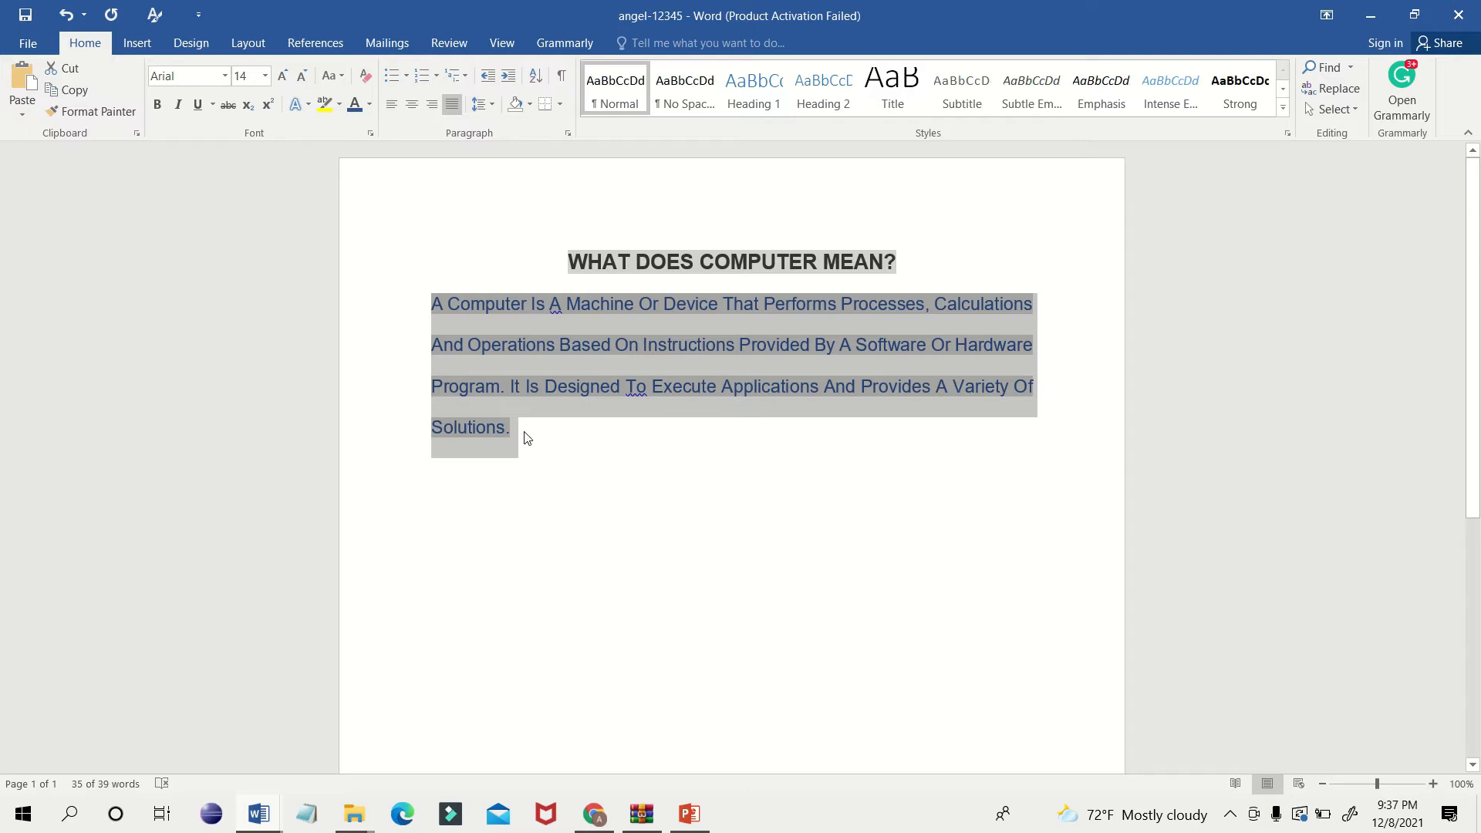
click(331, 75)
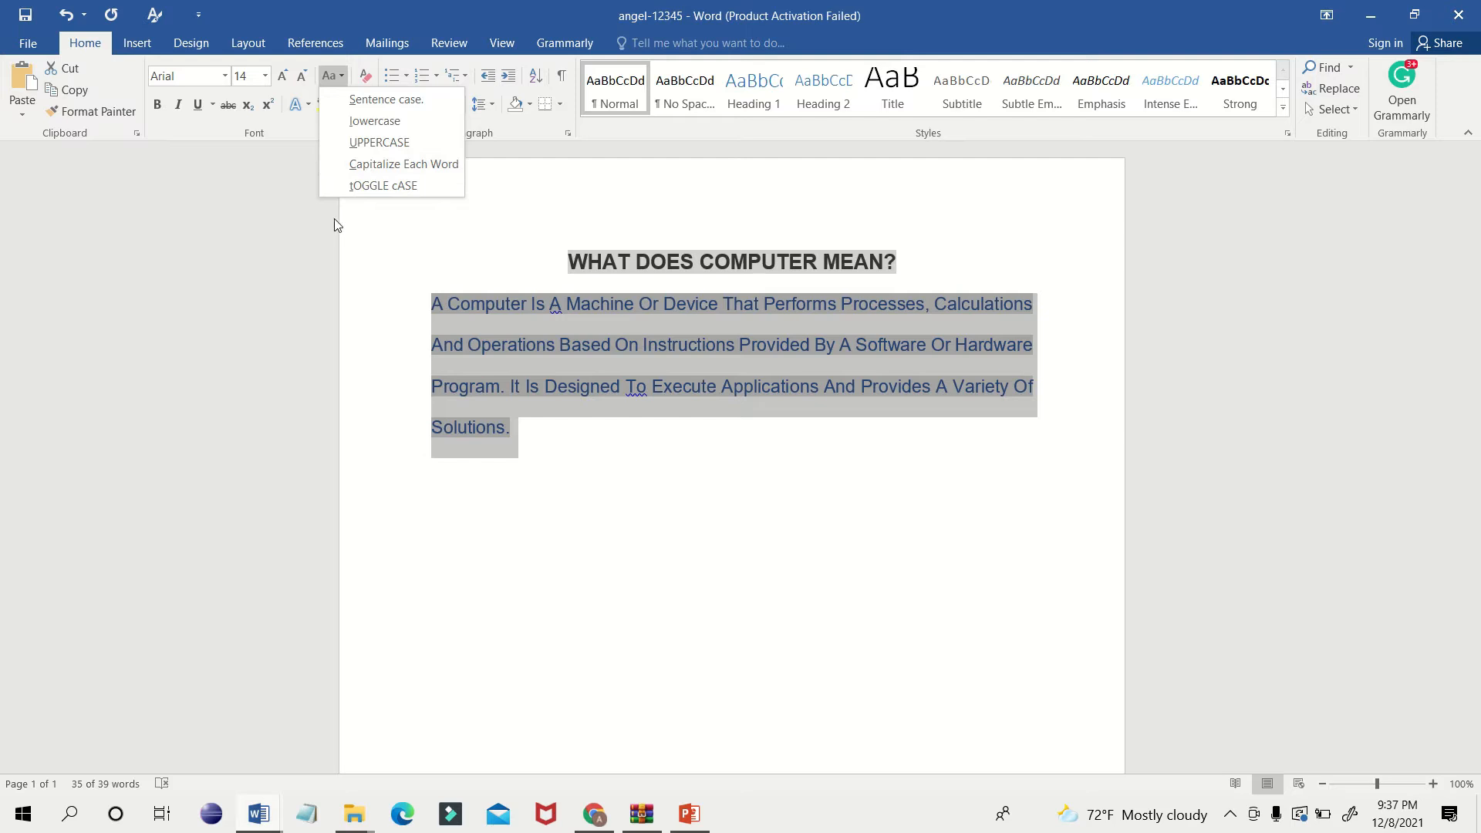
click(339, 240)
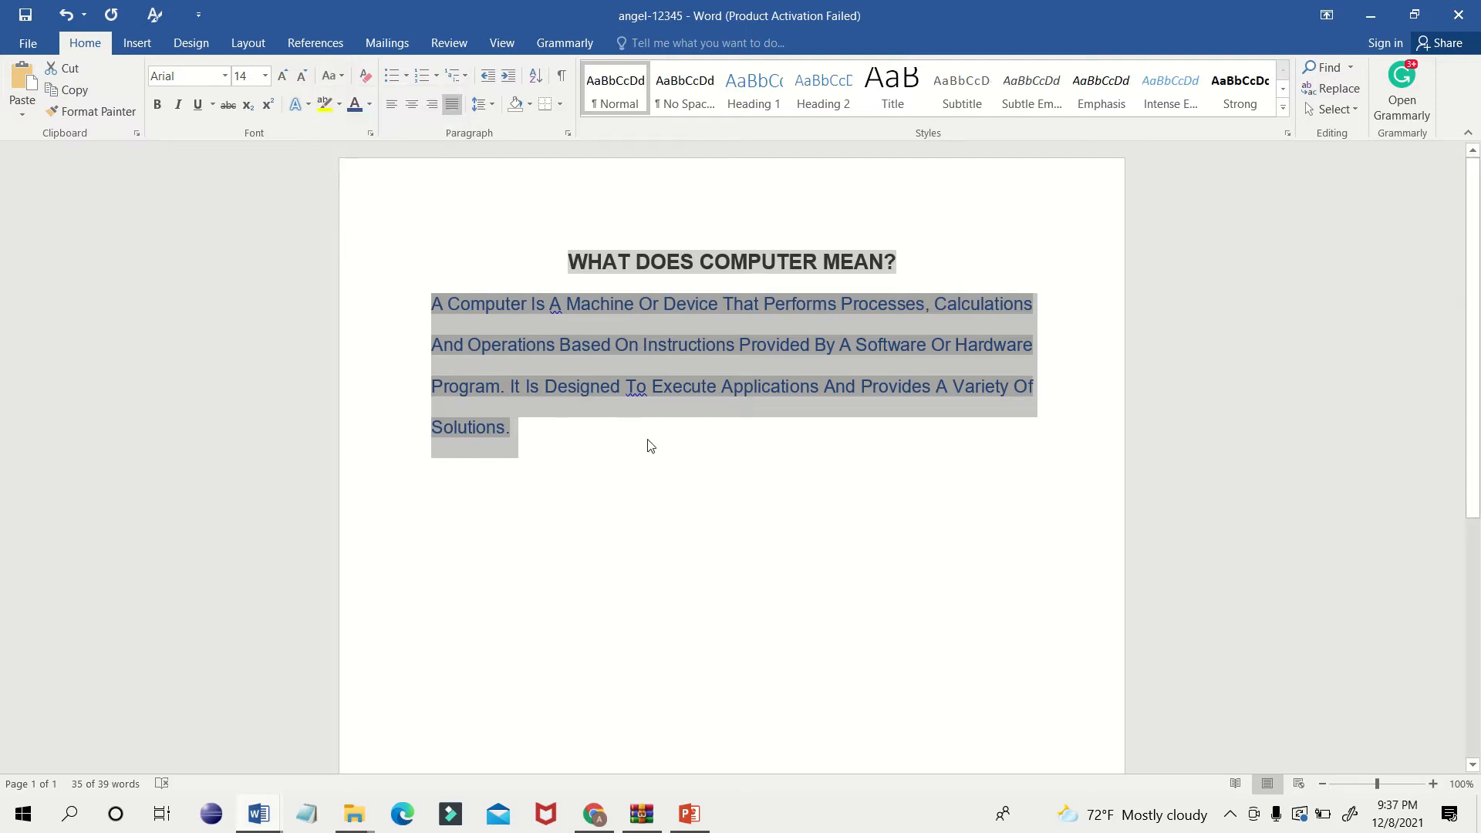
Following Question 2 of the assignment, enter the line "The four basic types of computers are as under :" below the paragraph.
key(alt+Tab)
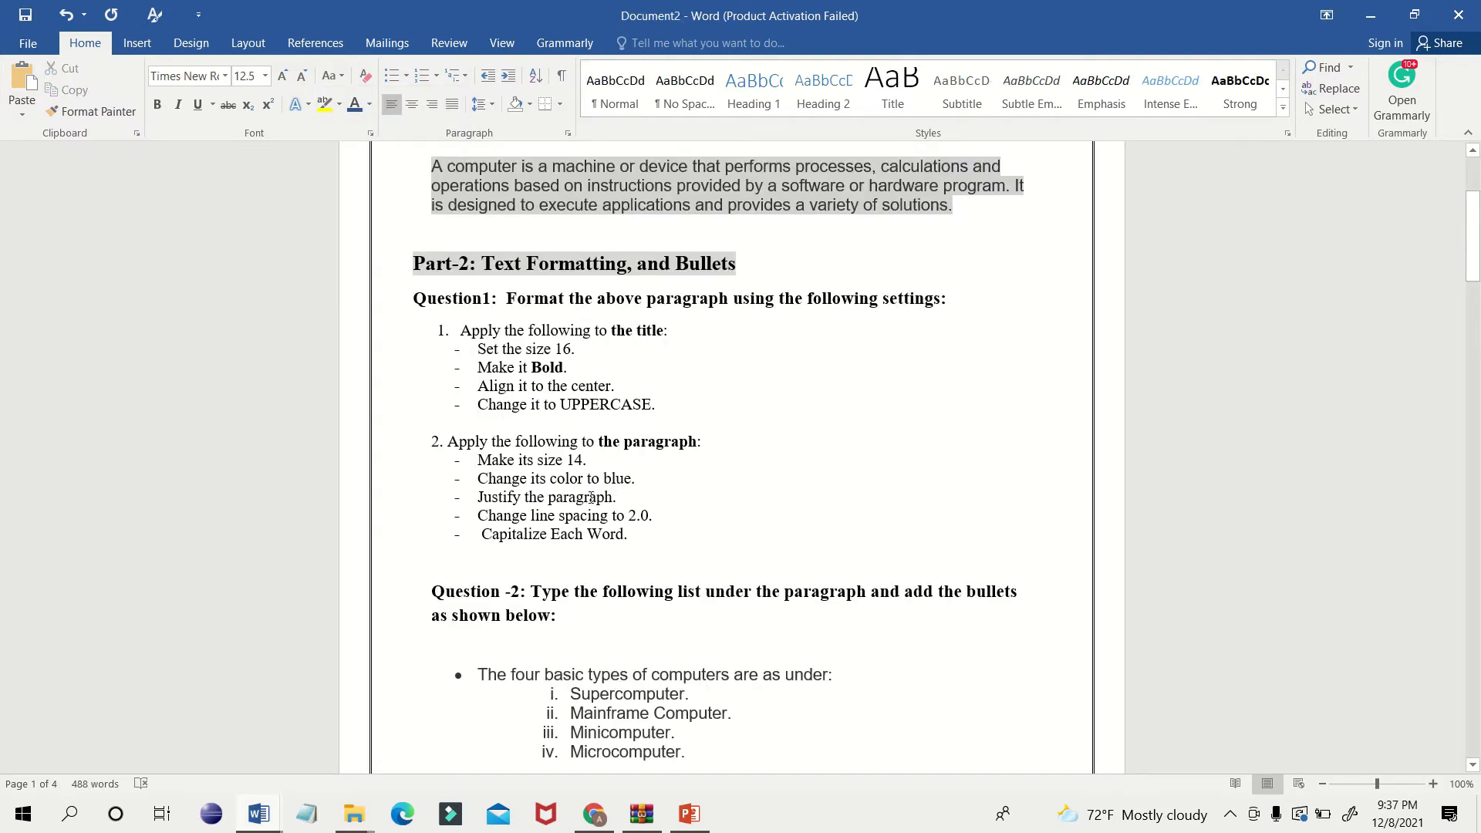
scroll(590, 497, down, 5)
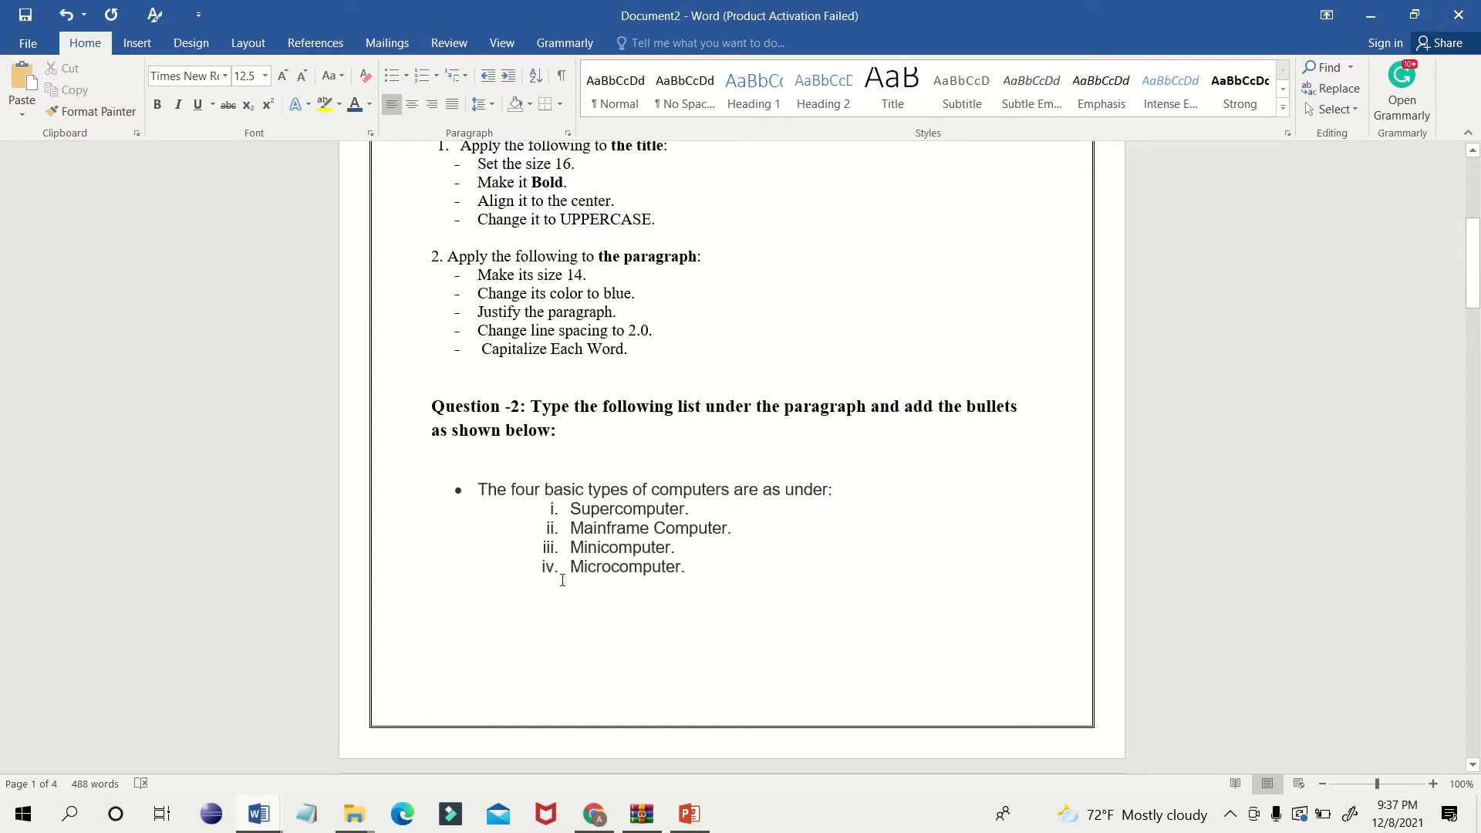
key(alt)
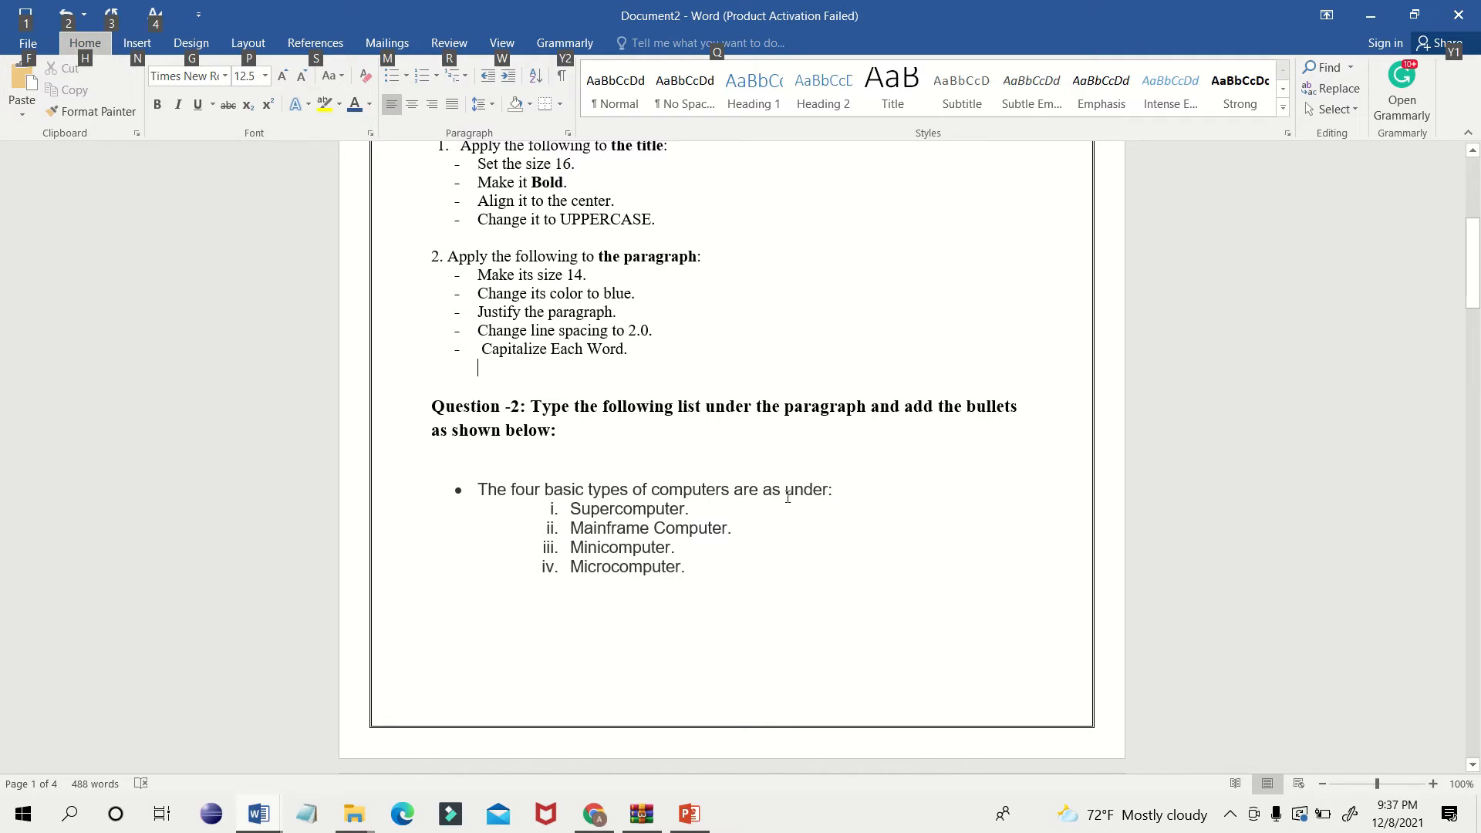
key(alt+Tab)
click(550, 448)
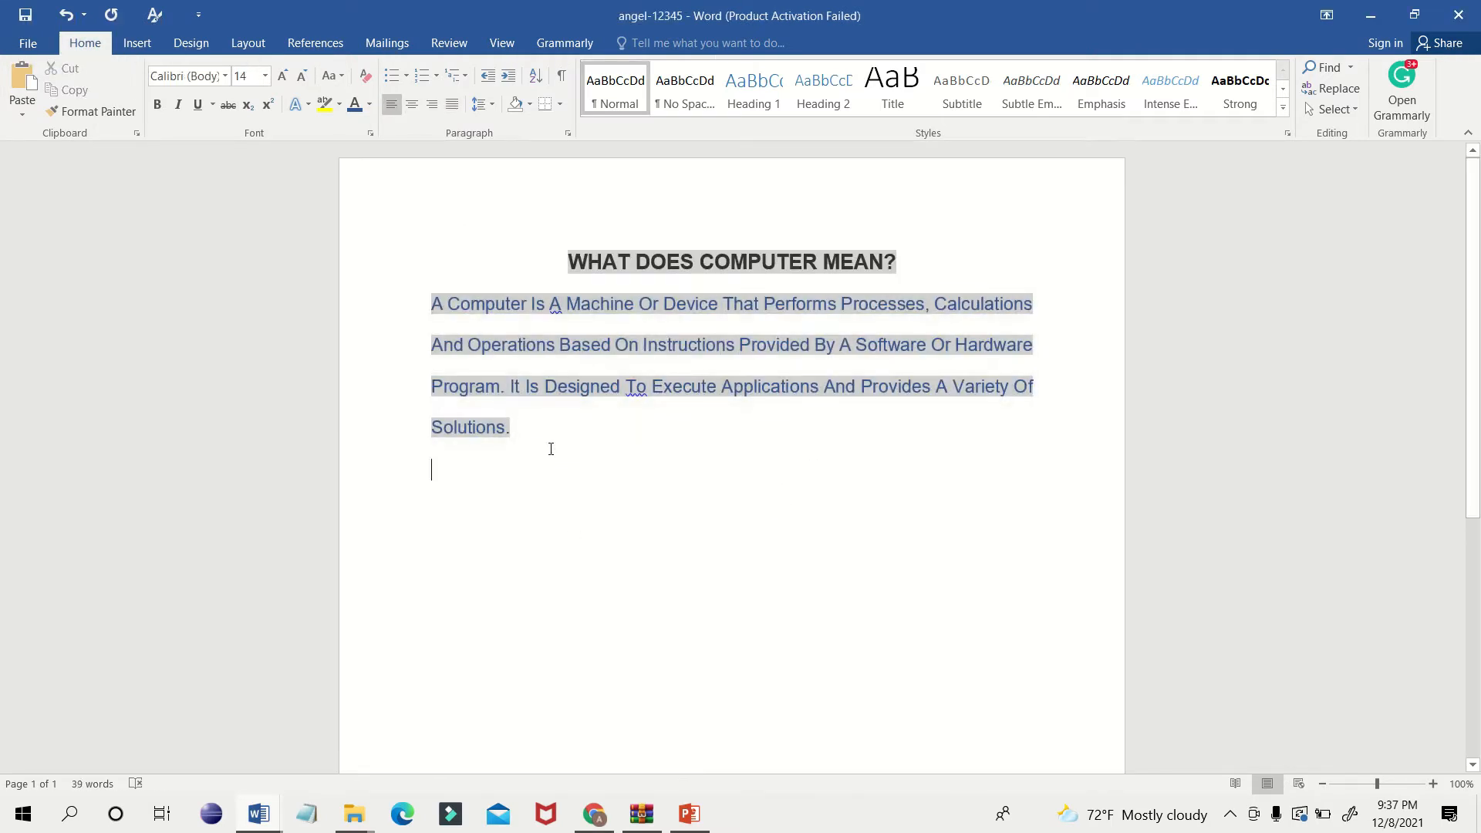
text(The four basic types of computers)
key(alt+Tab)
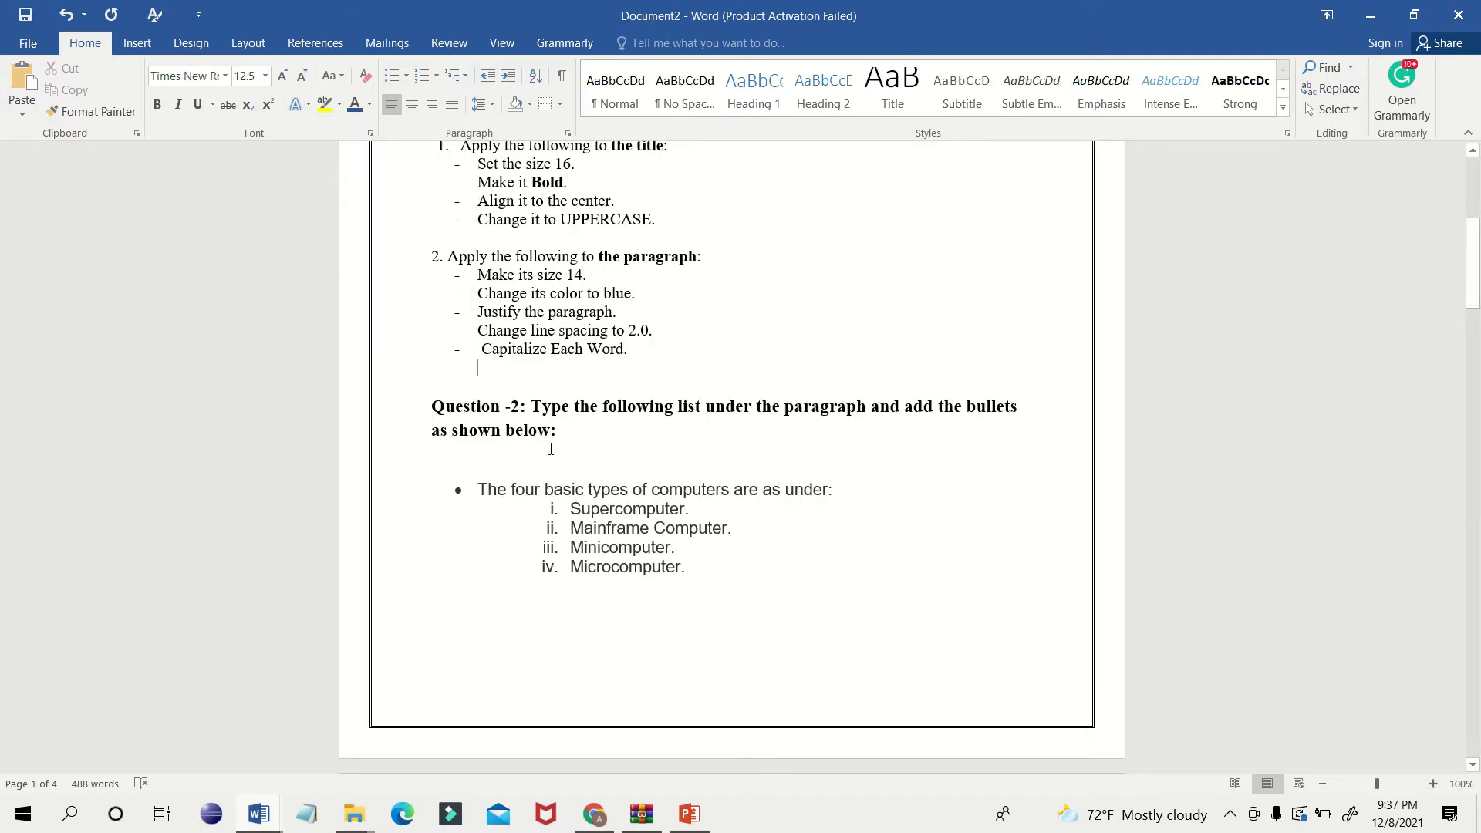
key(alt+Tab)
text(are )
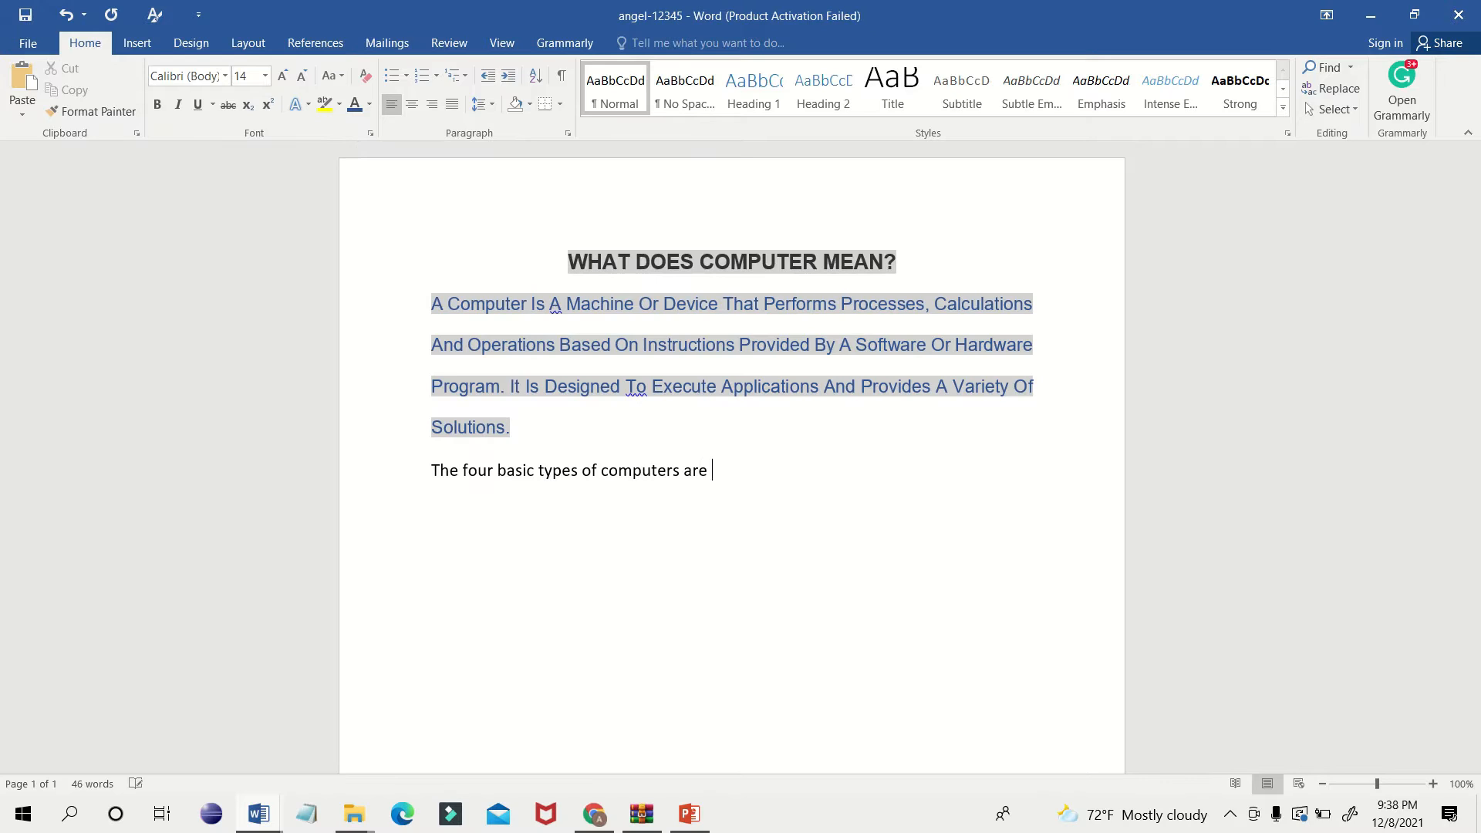
text(as under)
key(alt+Tab)
key(alt+Tab)
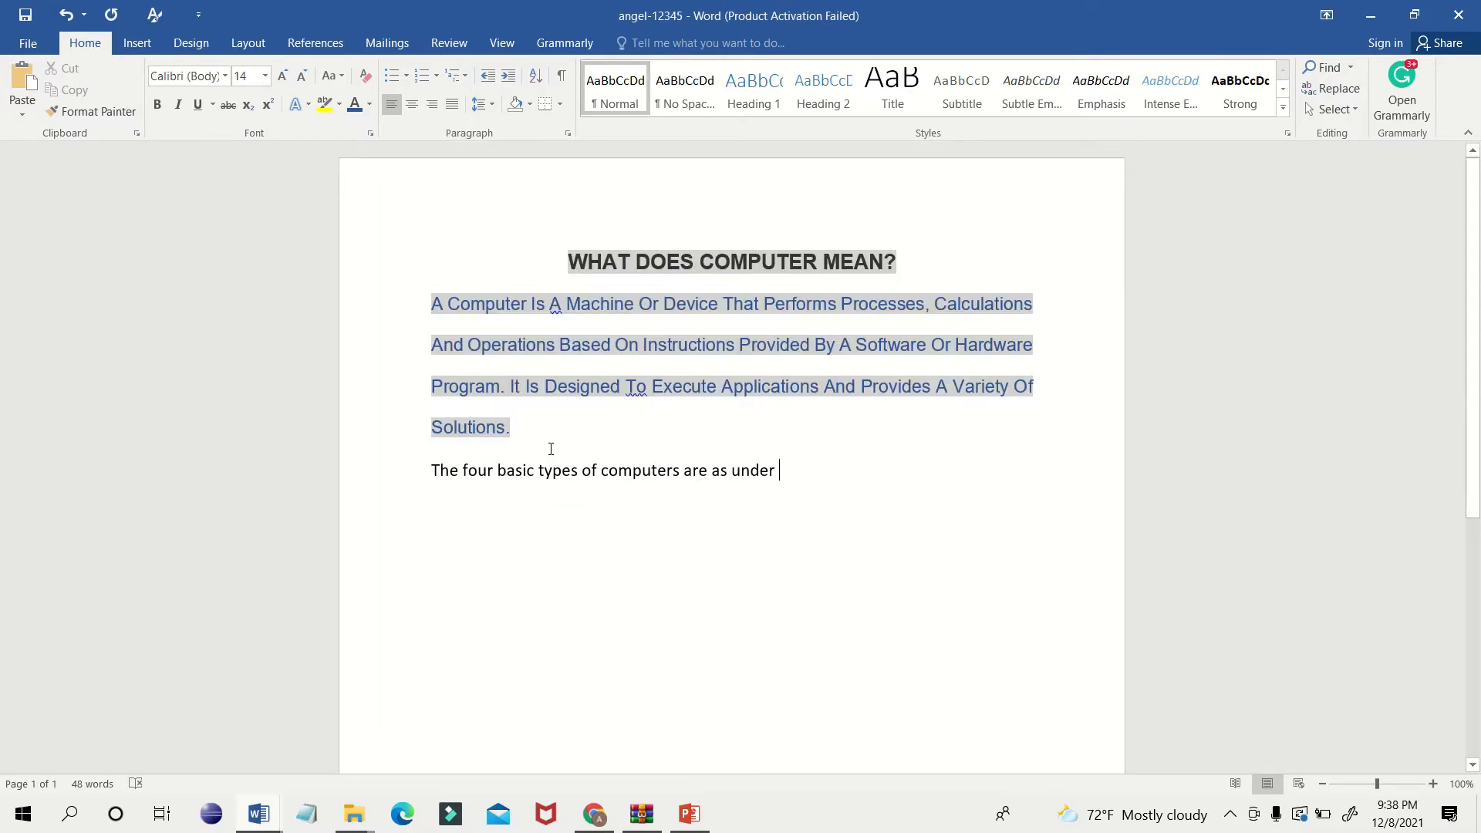
text(:)
key(Return)
Add a round bullet to the line "The four basic types of computers are as under :", matching the assignment.
key(alt+Tab)
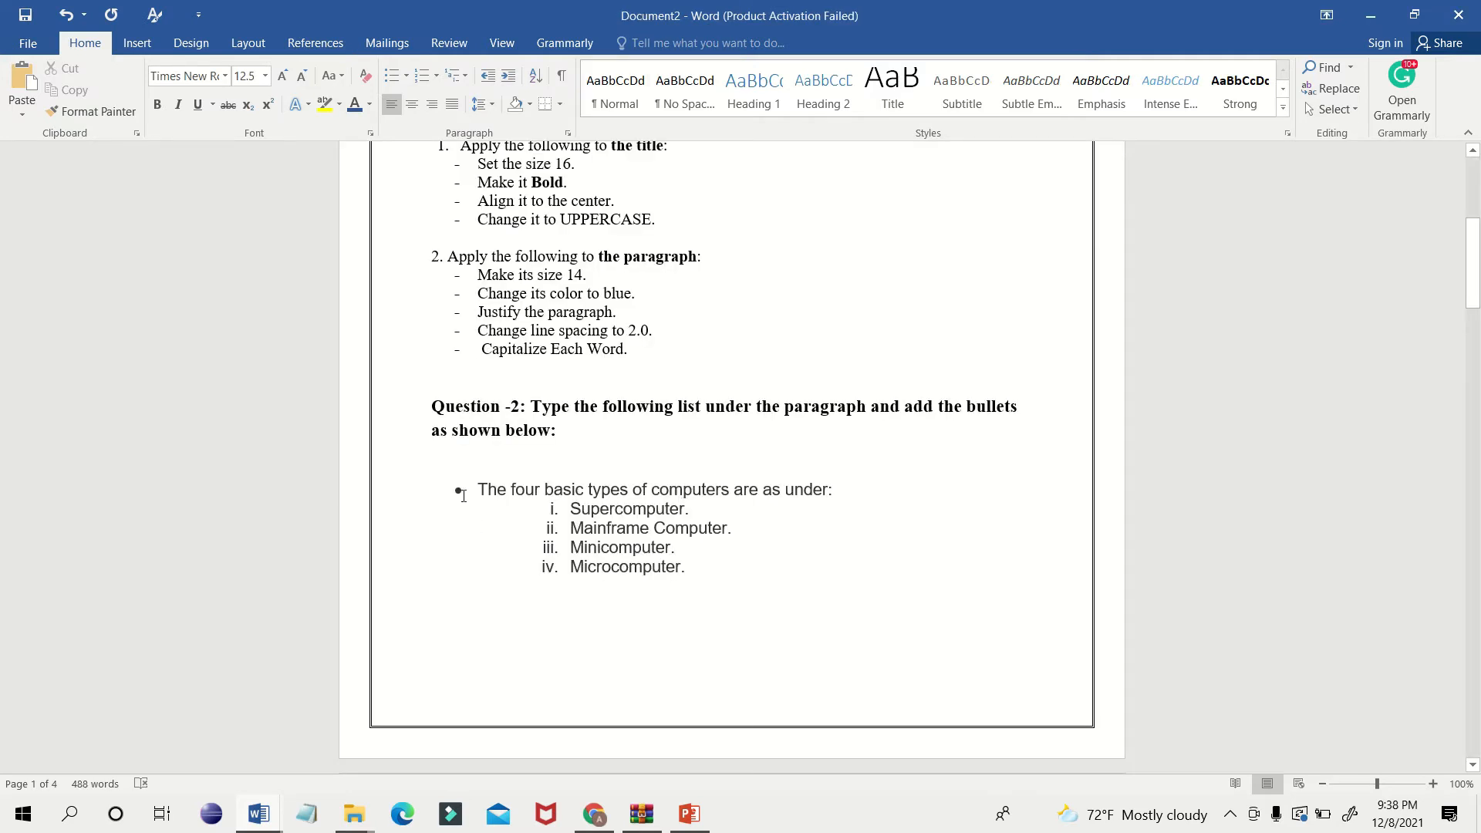
key(alt+Tab)
drag(793, 472, 391, 478)
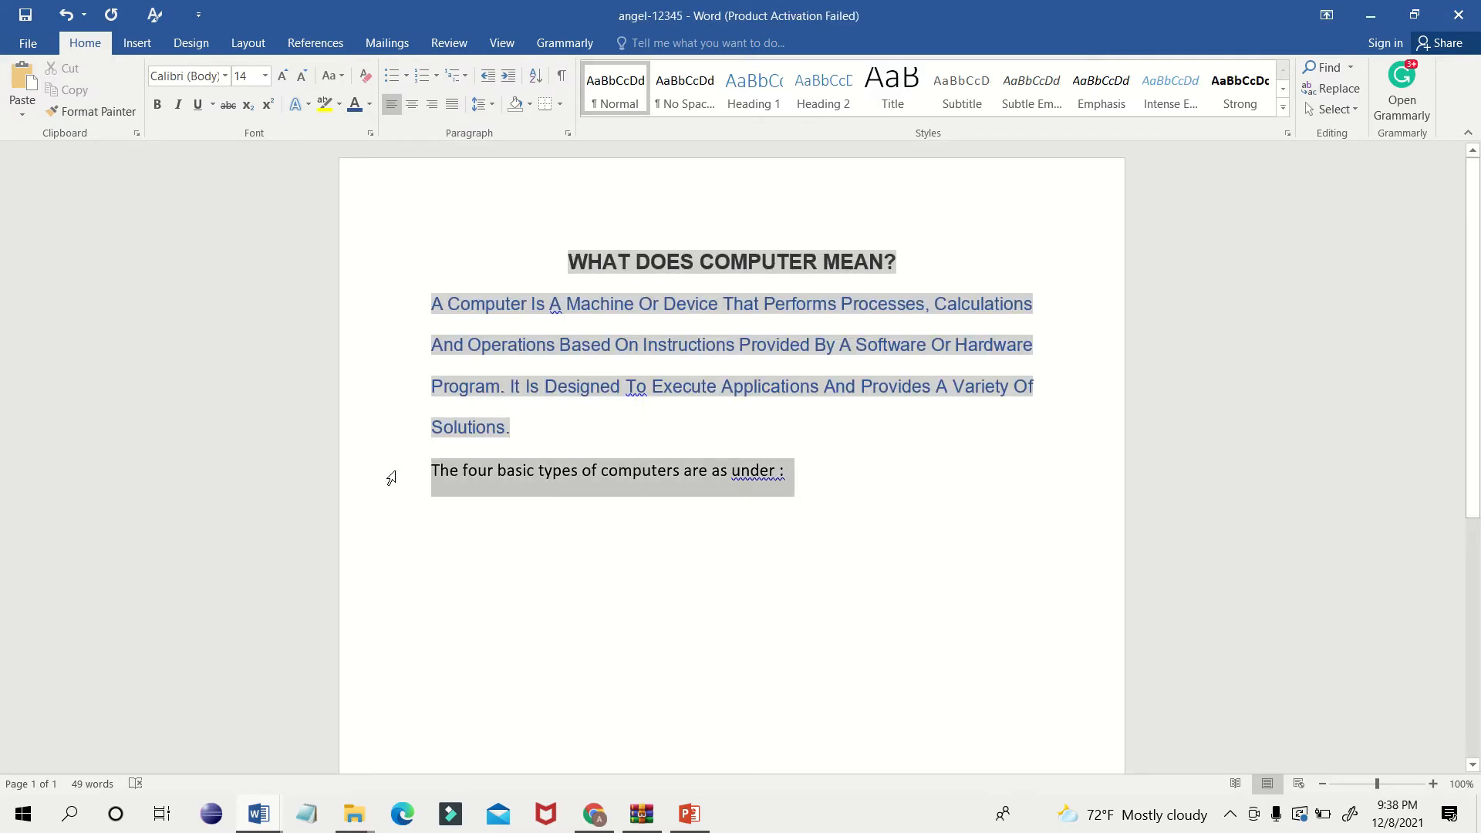
click(406, 75)
click(453, 132)
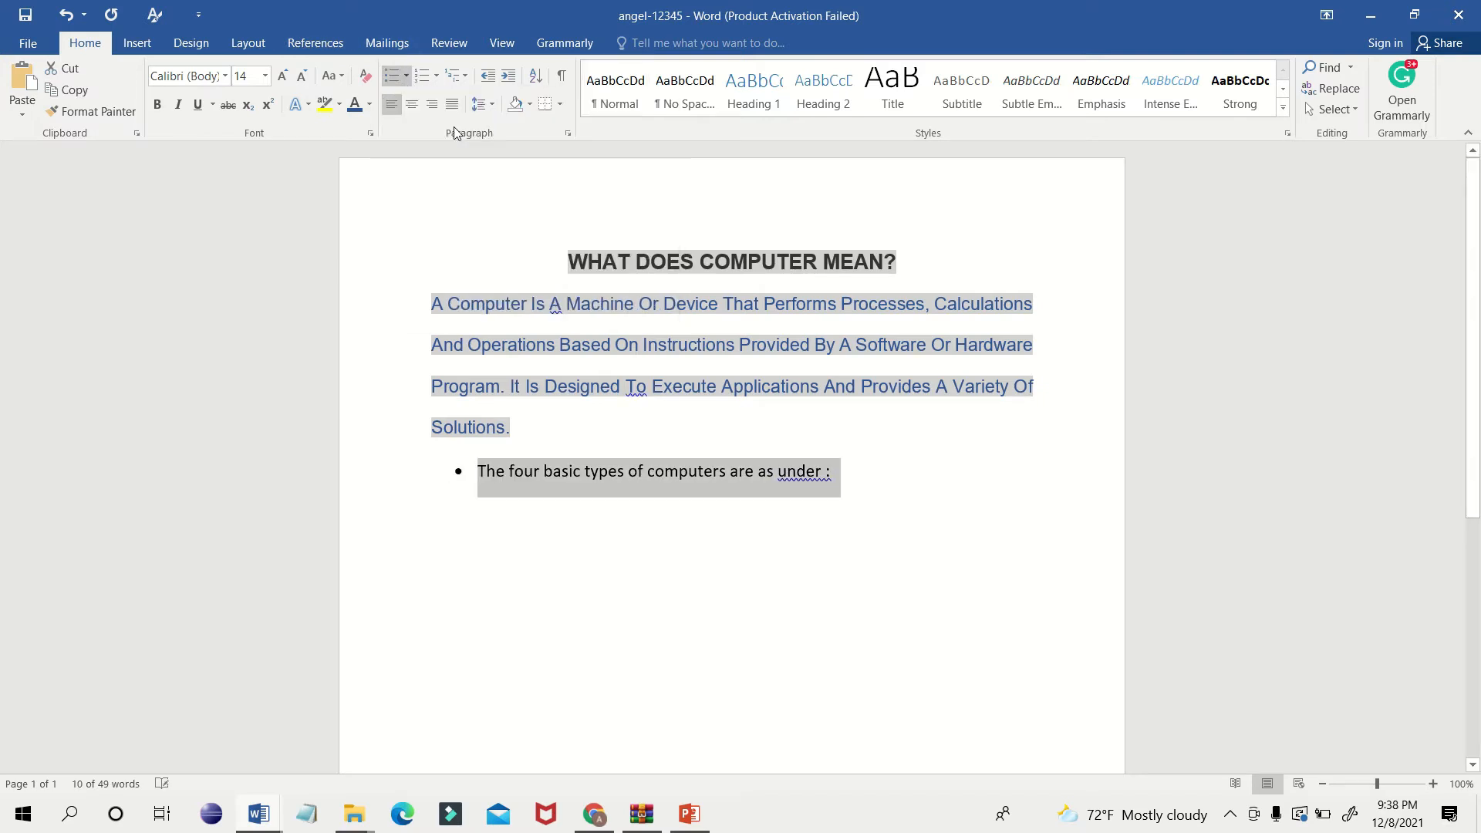
Following the assignment's list, enter "Super computer" and "Mainframe computer" on separate unbulleted lines under the bulleted line.
key(alt+Tab)
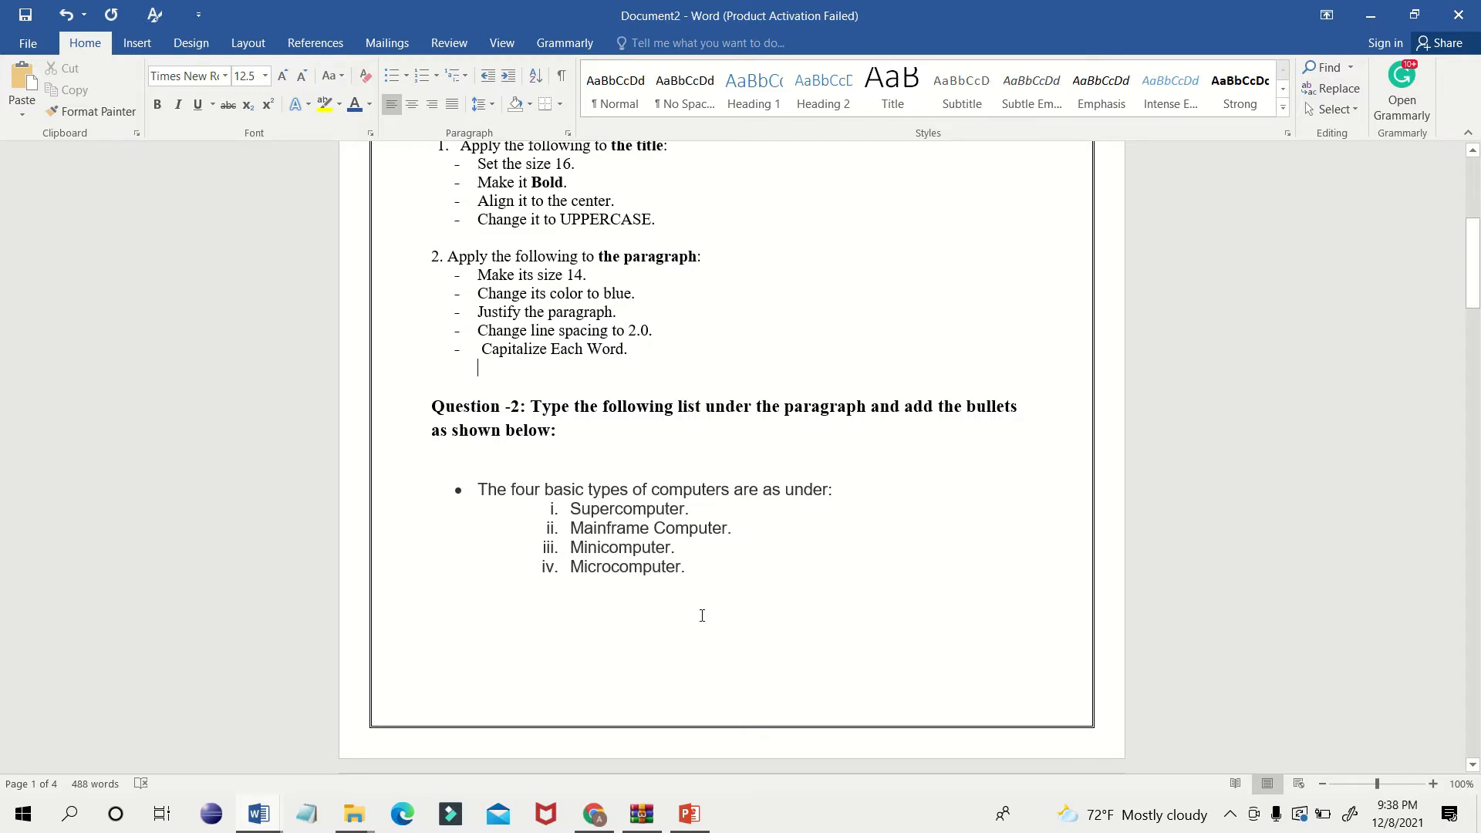
key(alt+Tab)
click(864, 481)
key(Return)
key(BackSpace)
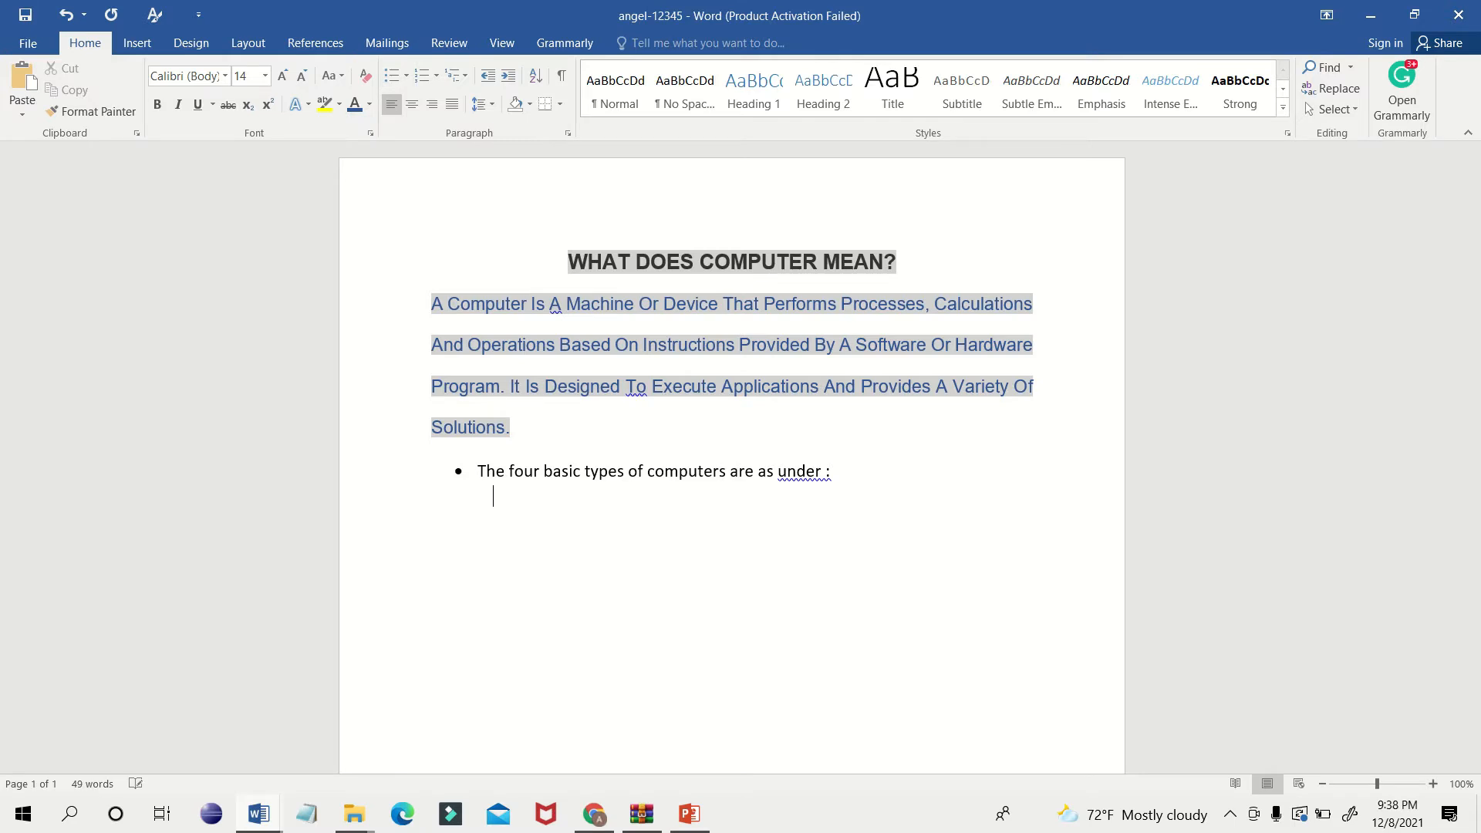
text(Super )
text(computer )
text(Mainframe )
text(computer)
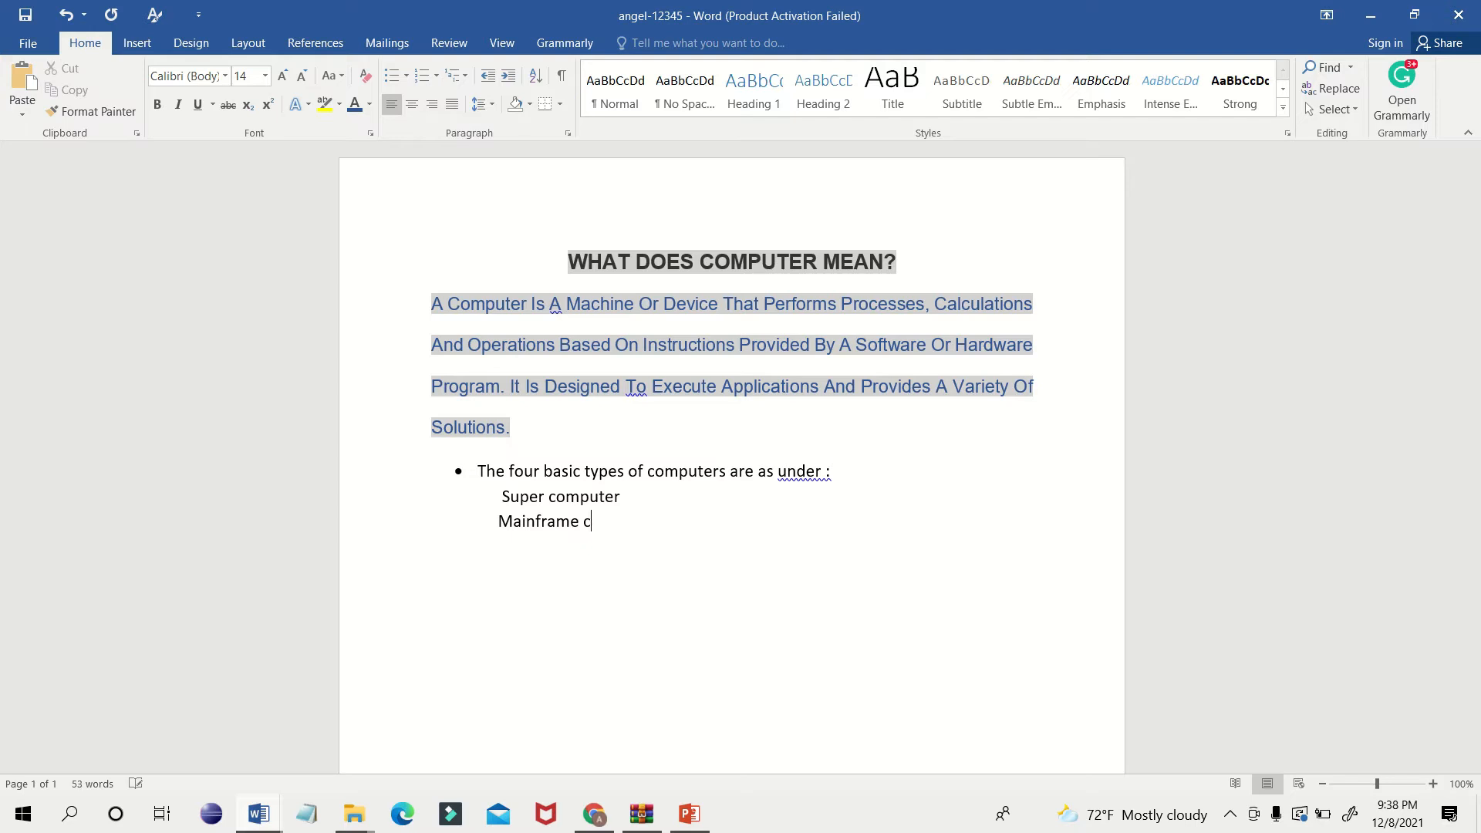
Add the lines "Mini Computer" and "Micro computer" below "Mainframe computer", checking the order against the assignment.
key(Return)
text(Mini Computer)
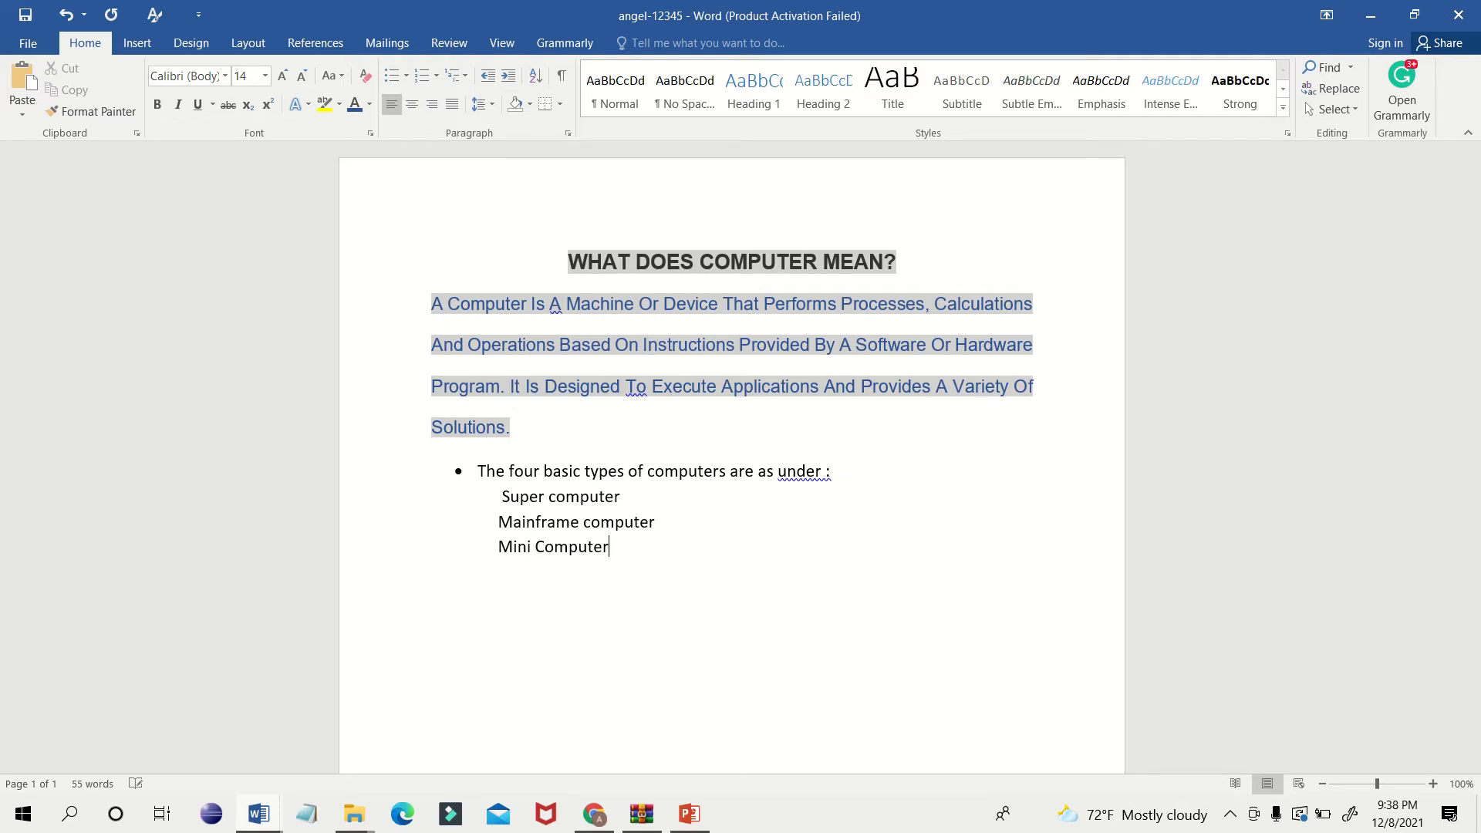
key(alt+Tab)
key(alt+Tab)
key(Return)
text(Micro computer)
Number the four computer types with the lowercase Roman i., ii., iii. format, comparing the list with the assignment.
drag(620, 574, 502, 499)
click(437, 75)
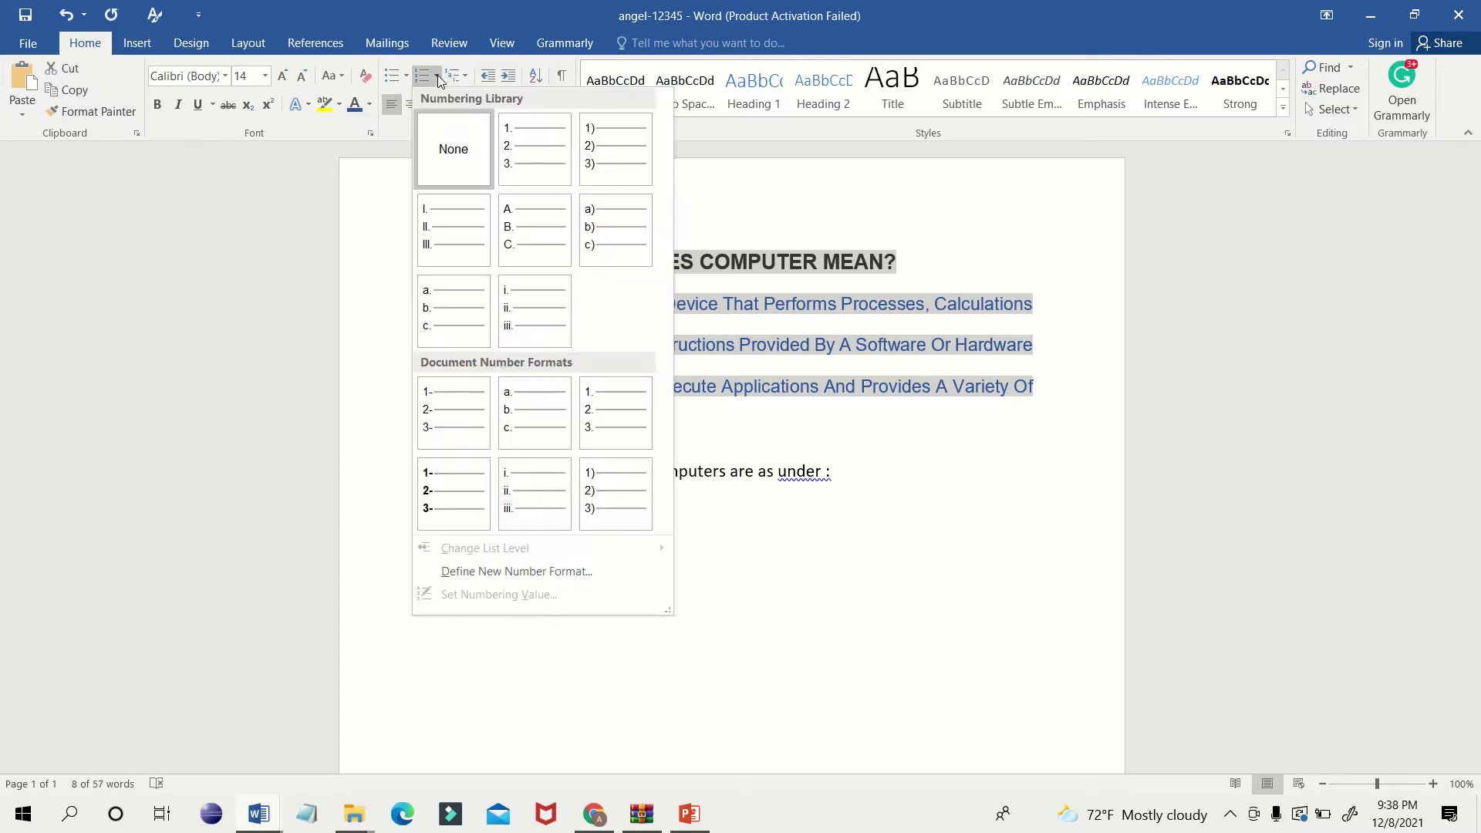
click(526, 493)
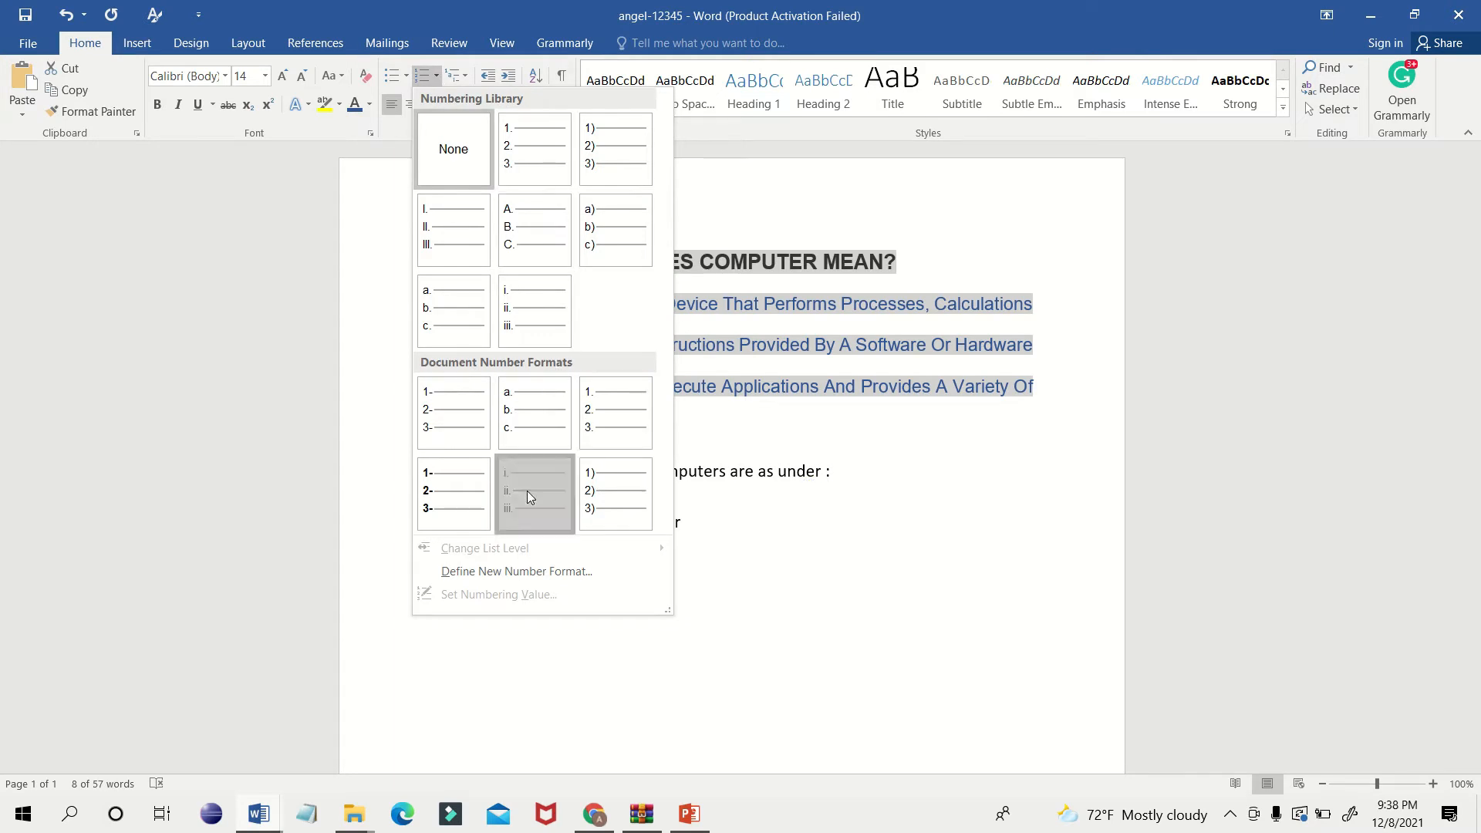
key(alt+Tab)
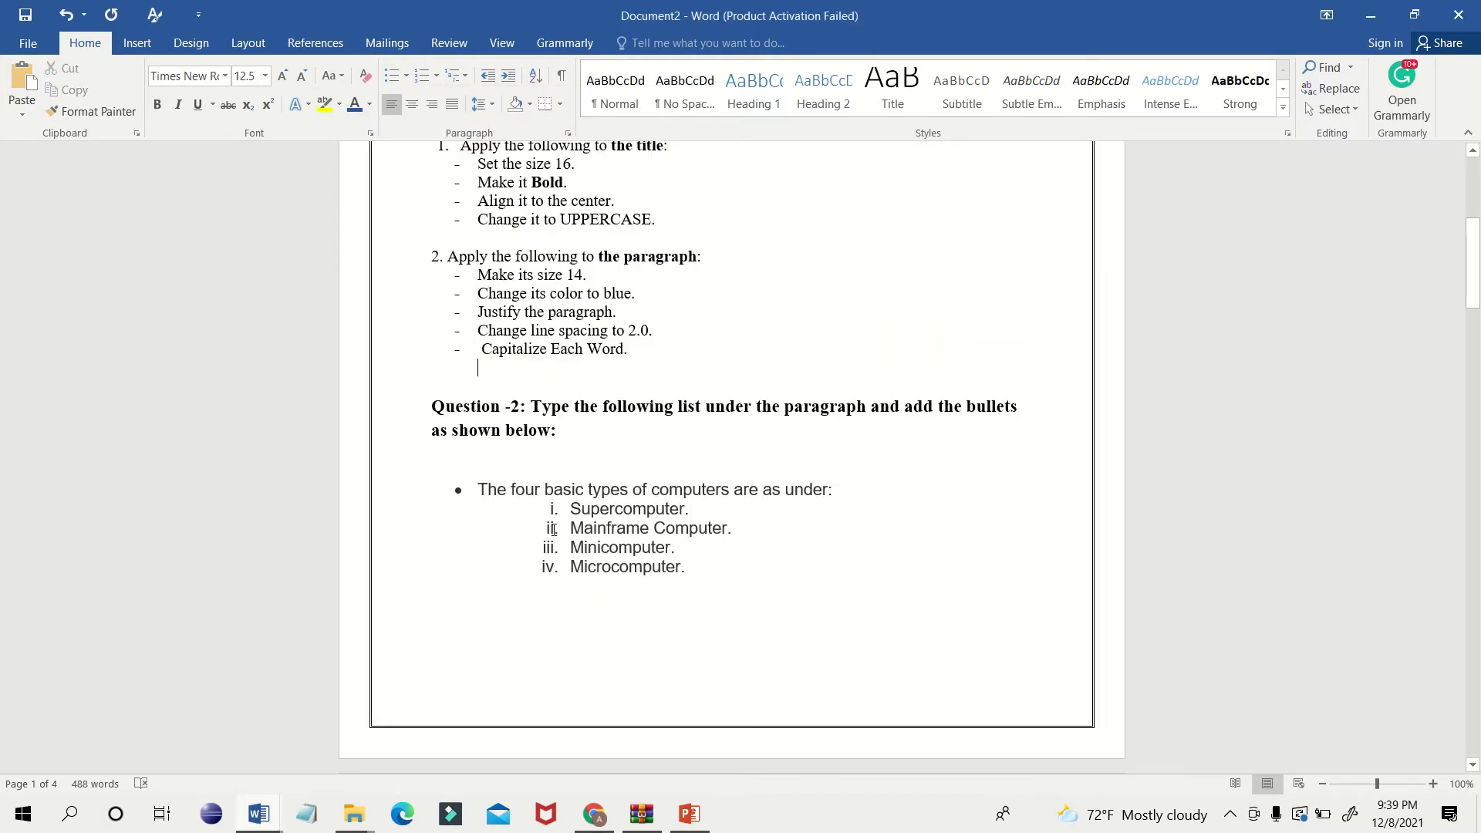
key(alt+Tab)
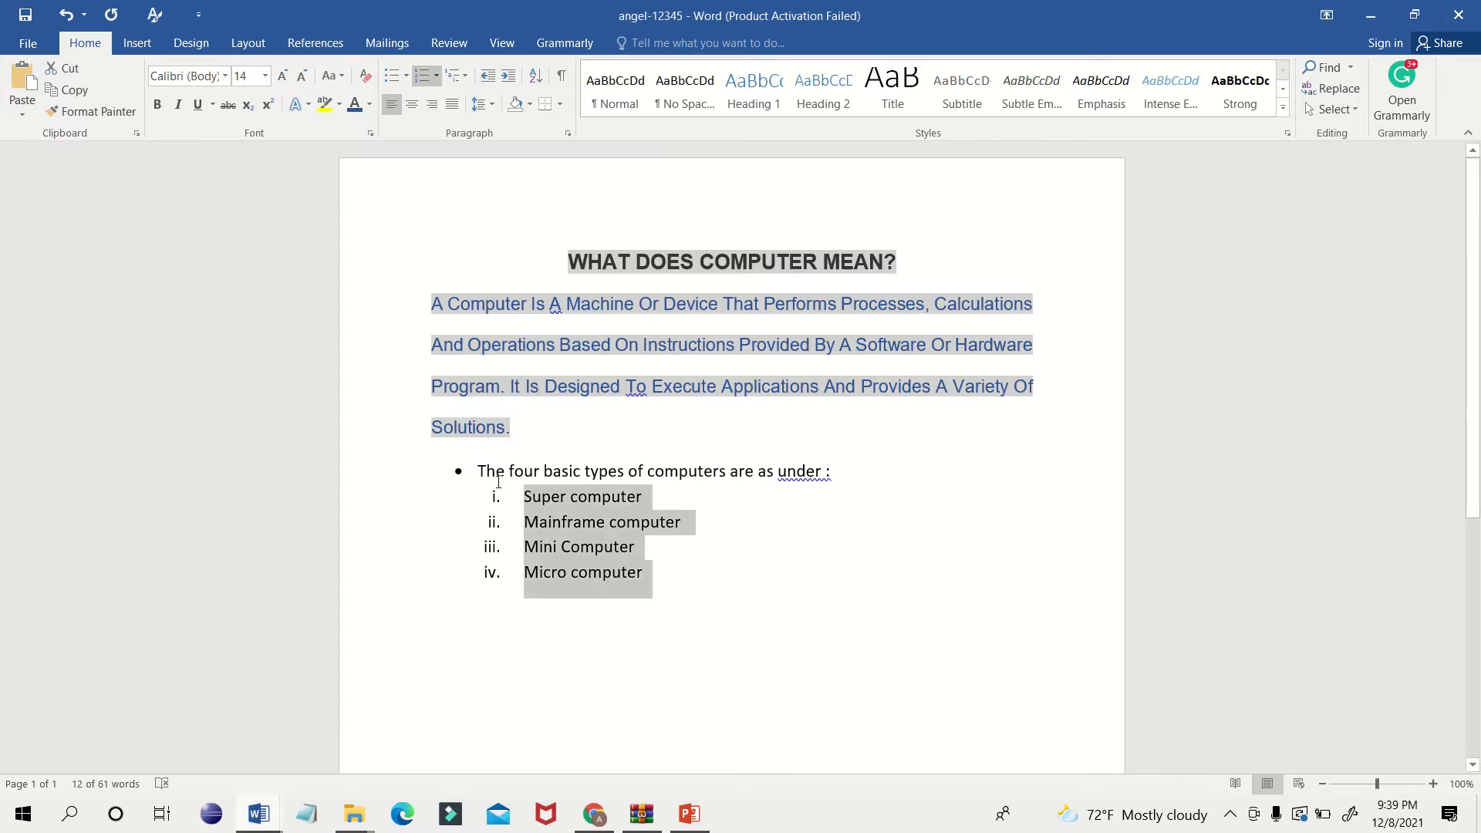
key(alt+Tab)
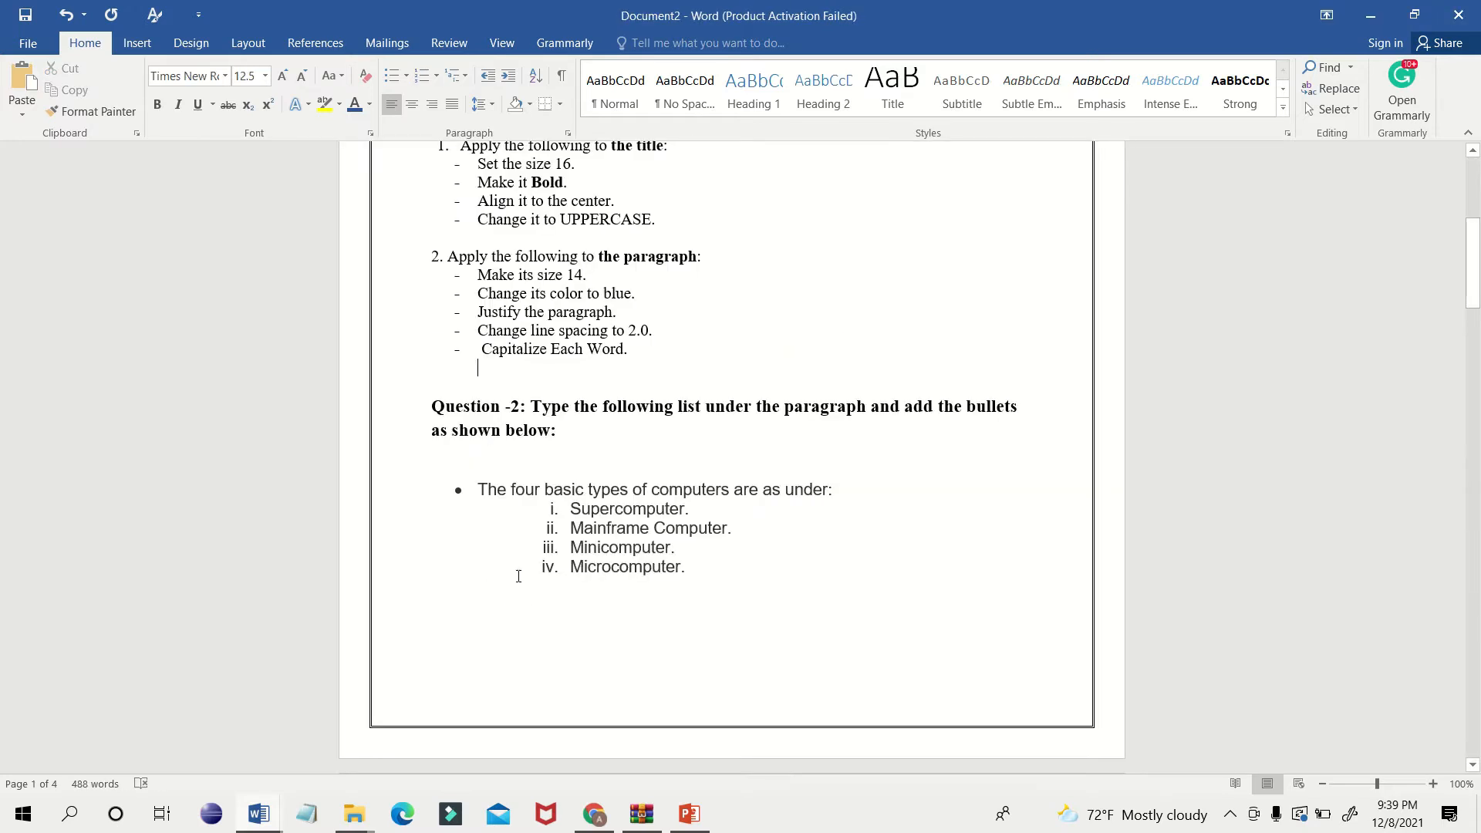
key(alt+Tab)
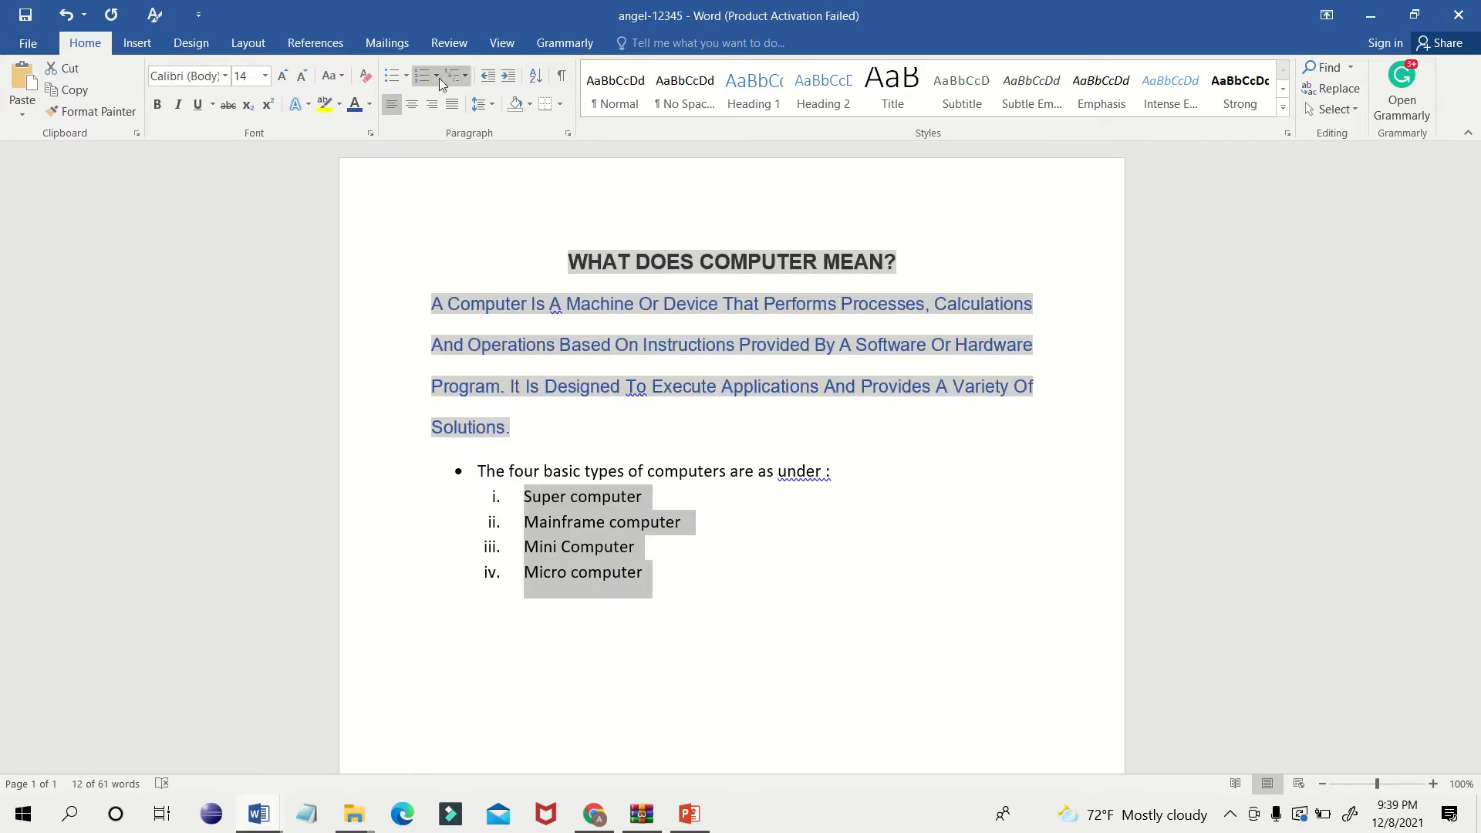
click(404, 77)
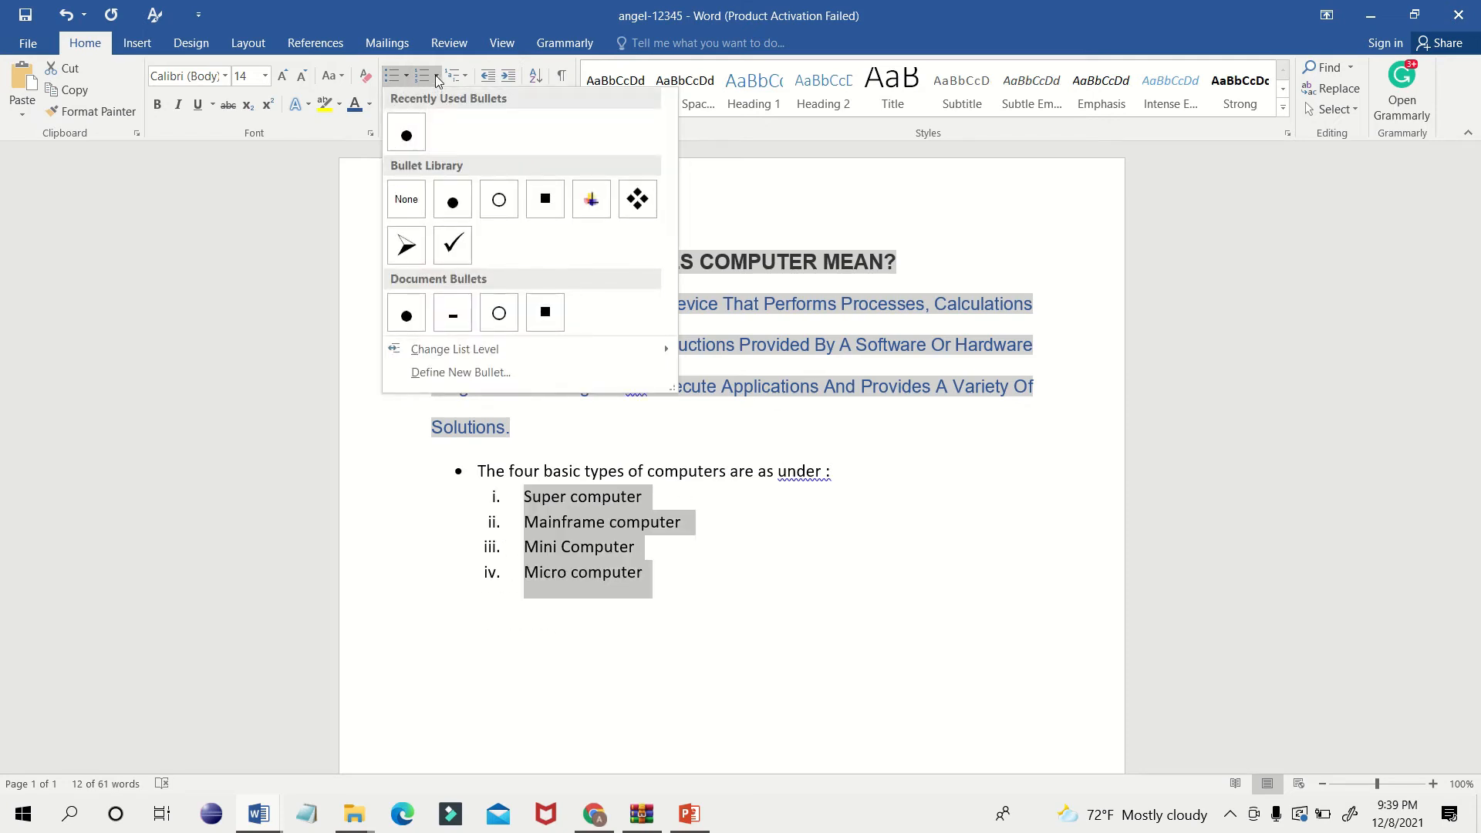
key(Escape)
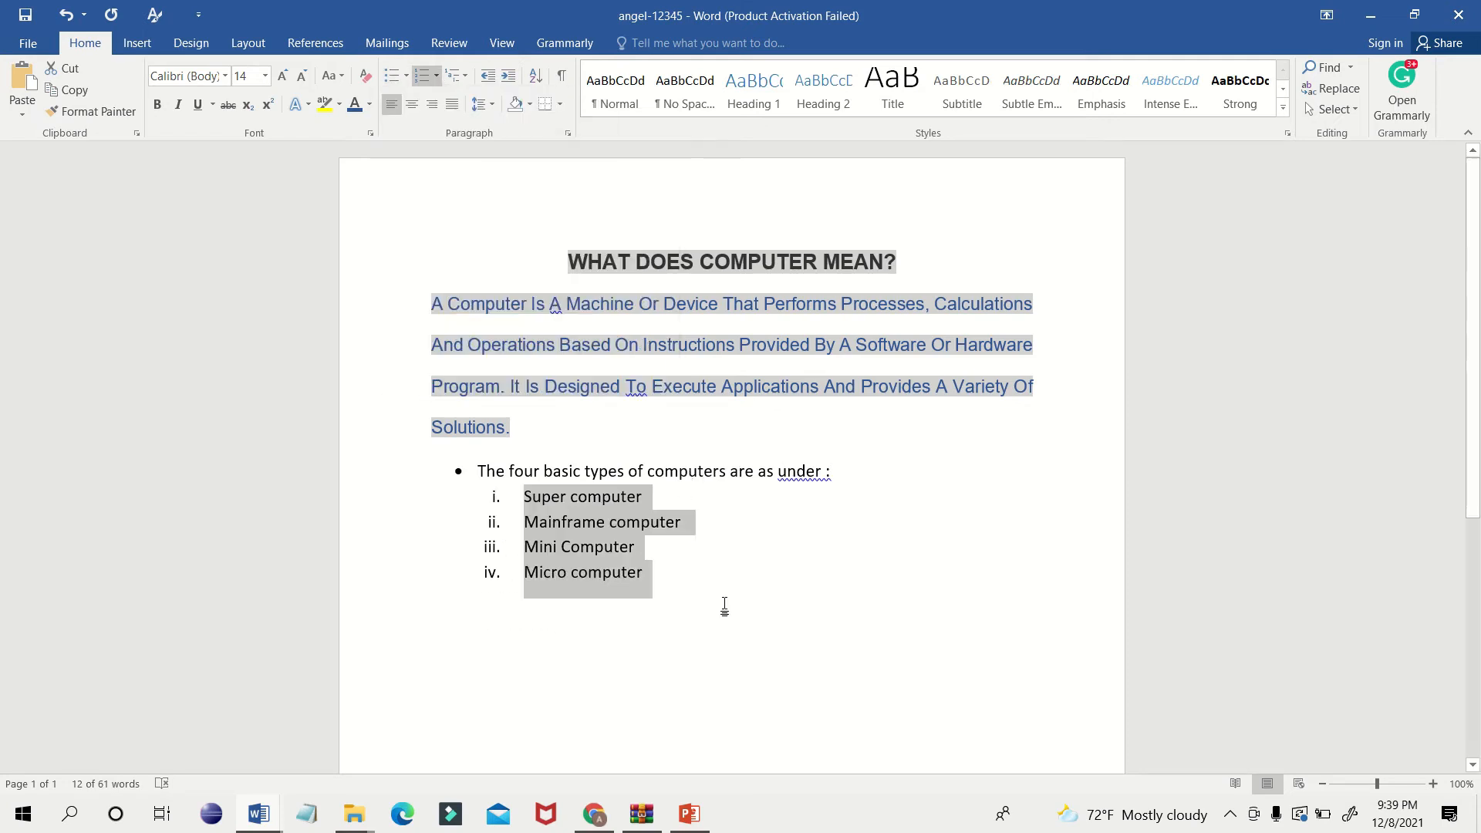
End the Roman-numbered list after "Micro computer" and start an unnumbered line below it.
click(661, 578)
key(Return)
key(Return)
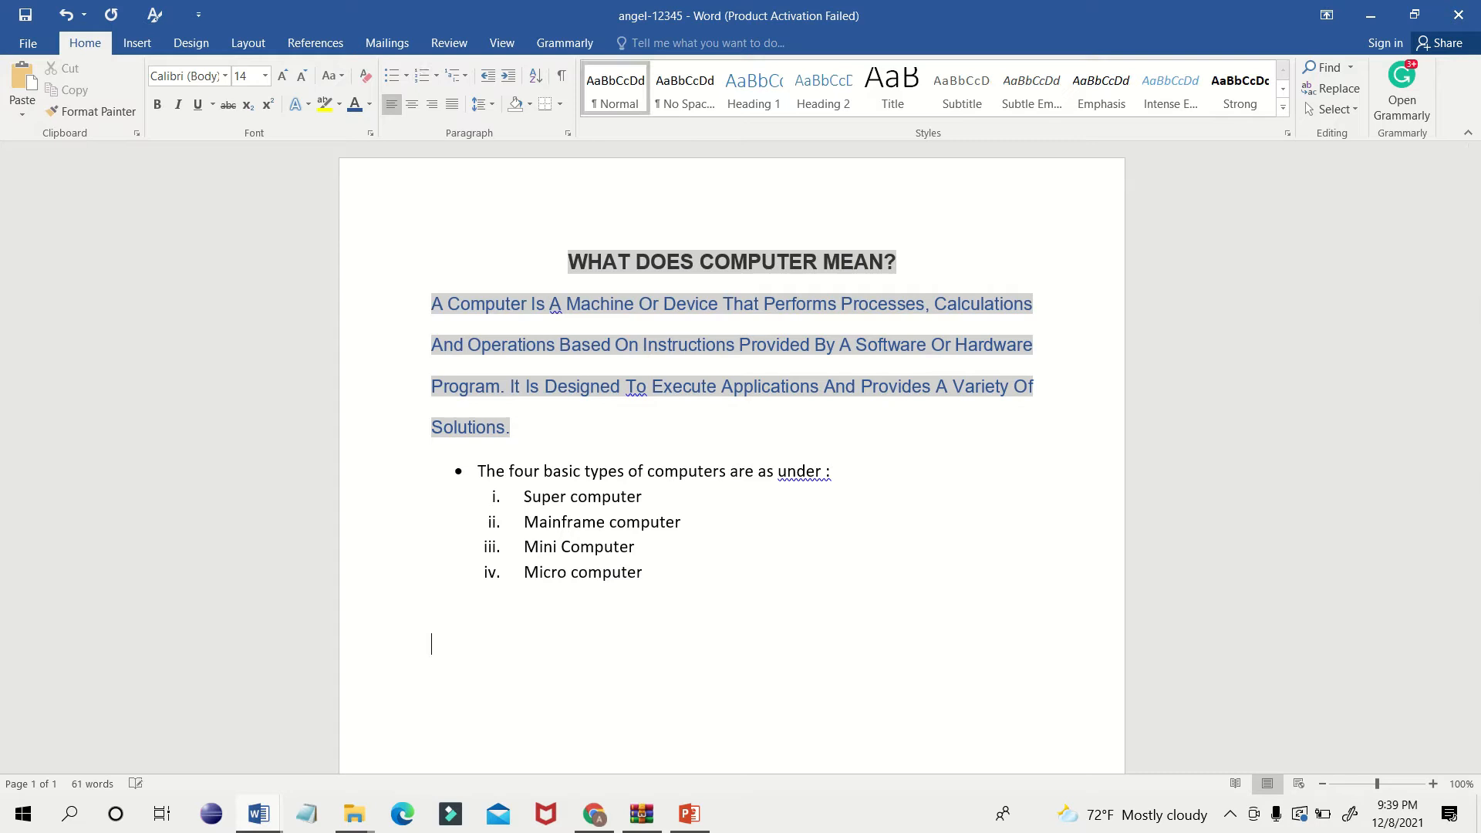
Following Part-3 Question 1 of the assignment, draw an isosceles triangle about 1.05" high and 1.33" wide below the list.
key(alt+Tab)
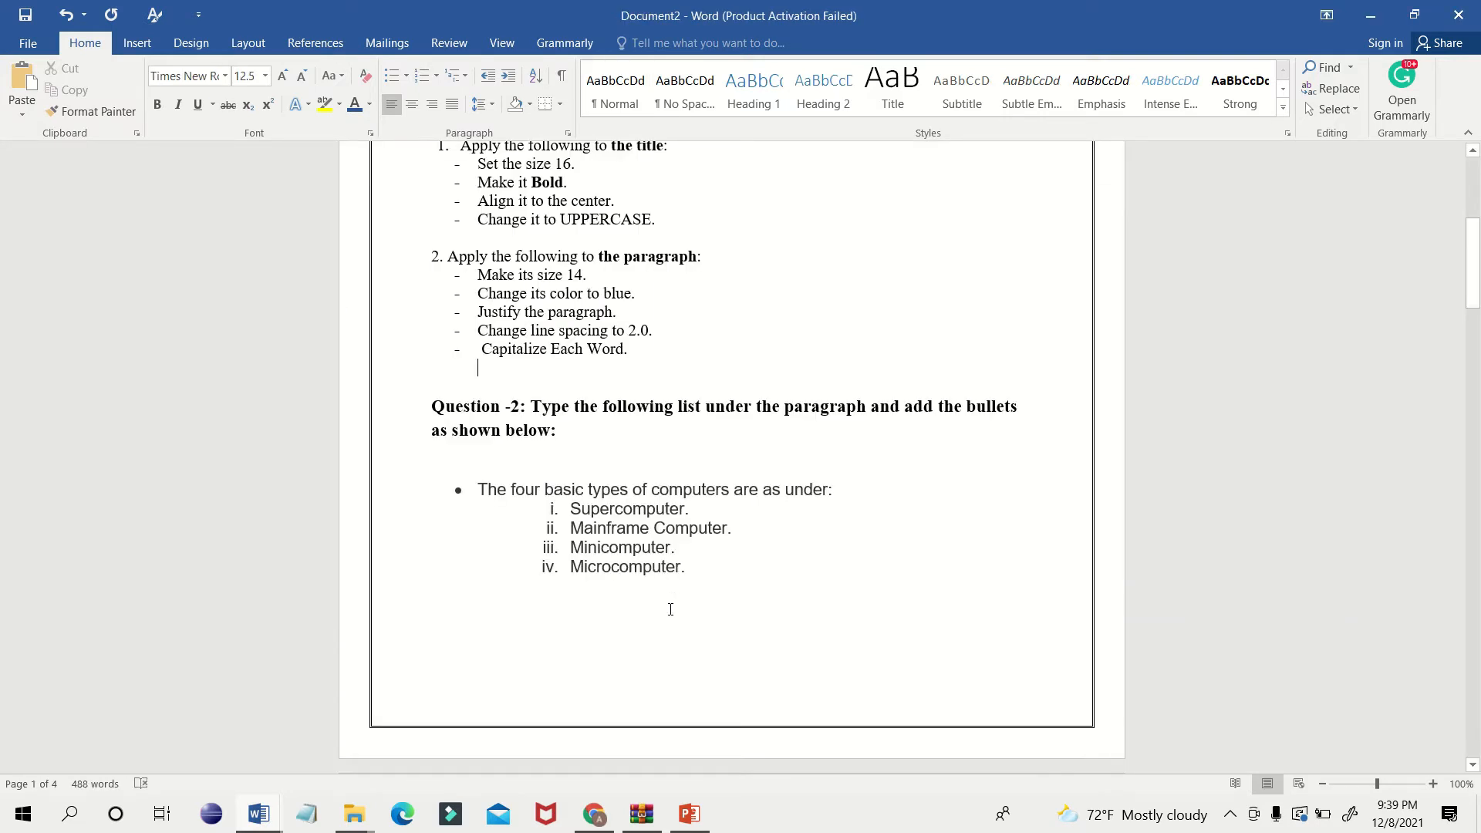
scroll(733, 417, down, 2)
scroll(701, 472, down, 7)
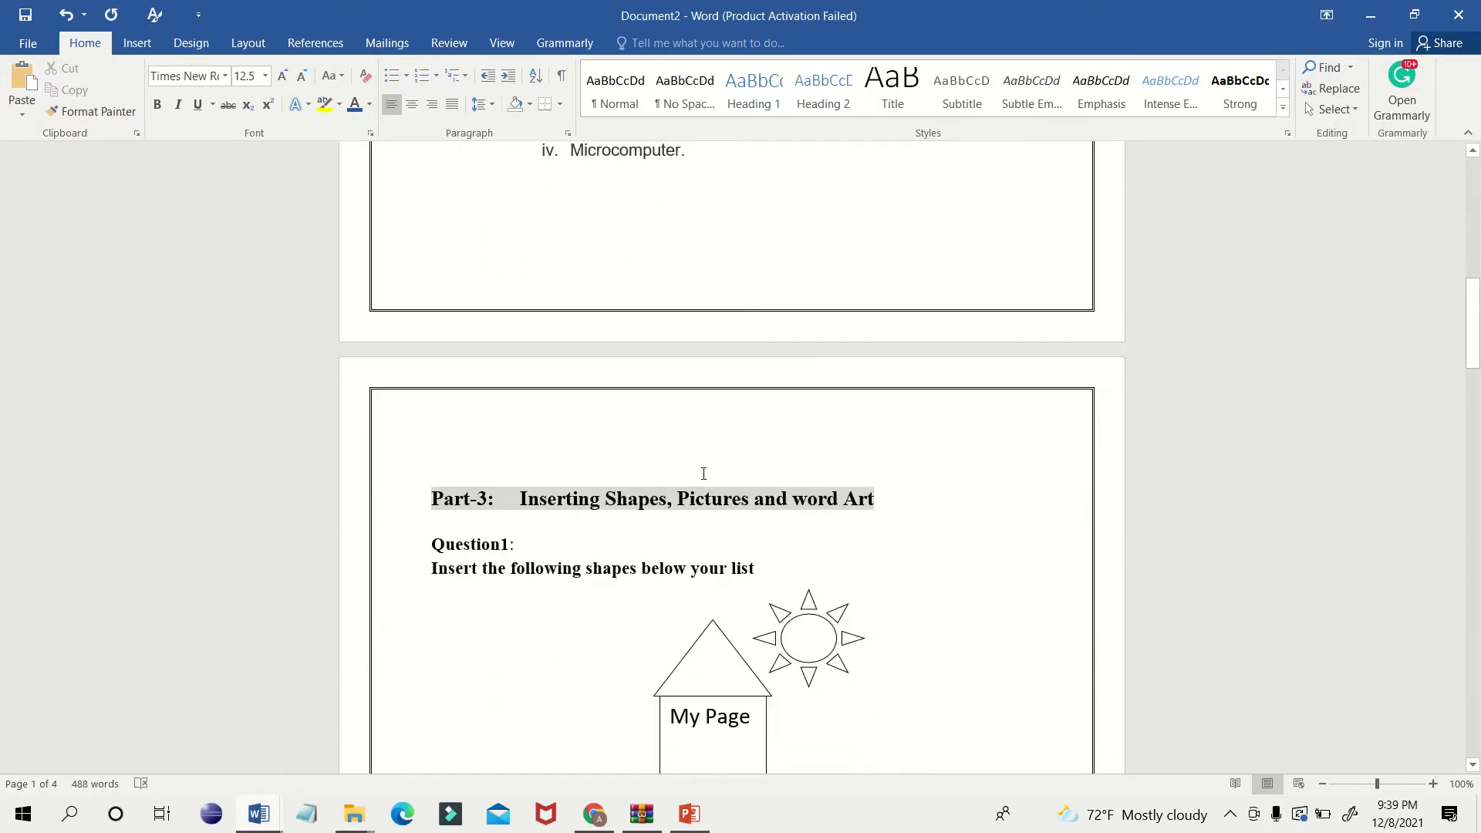
scroll(703, 472, down, 3)
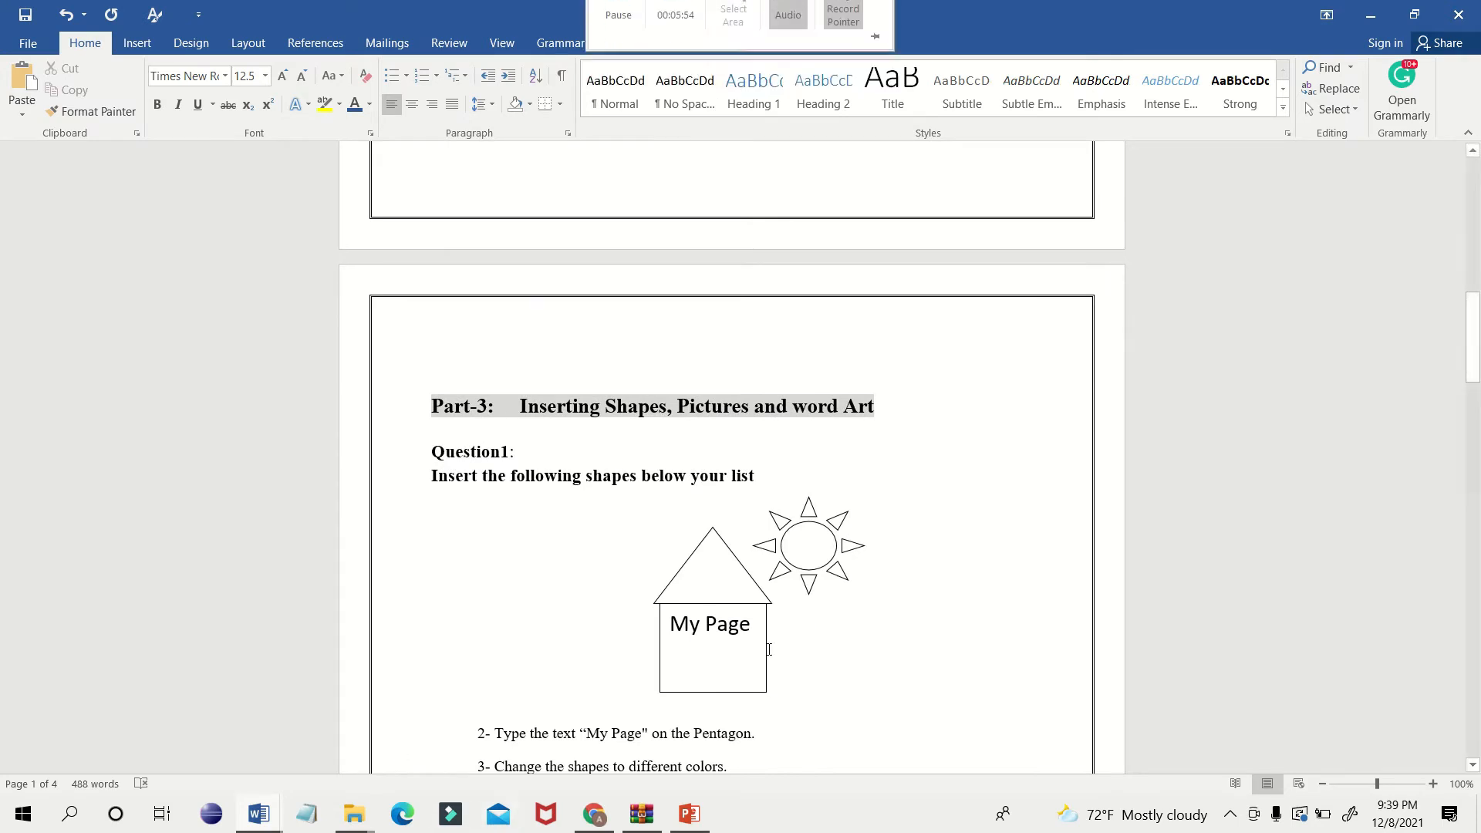
scroll(605, 549, down, 3)
scroll(605, 548, down, 2)
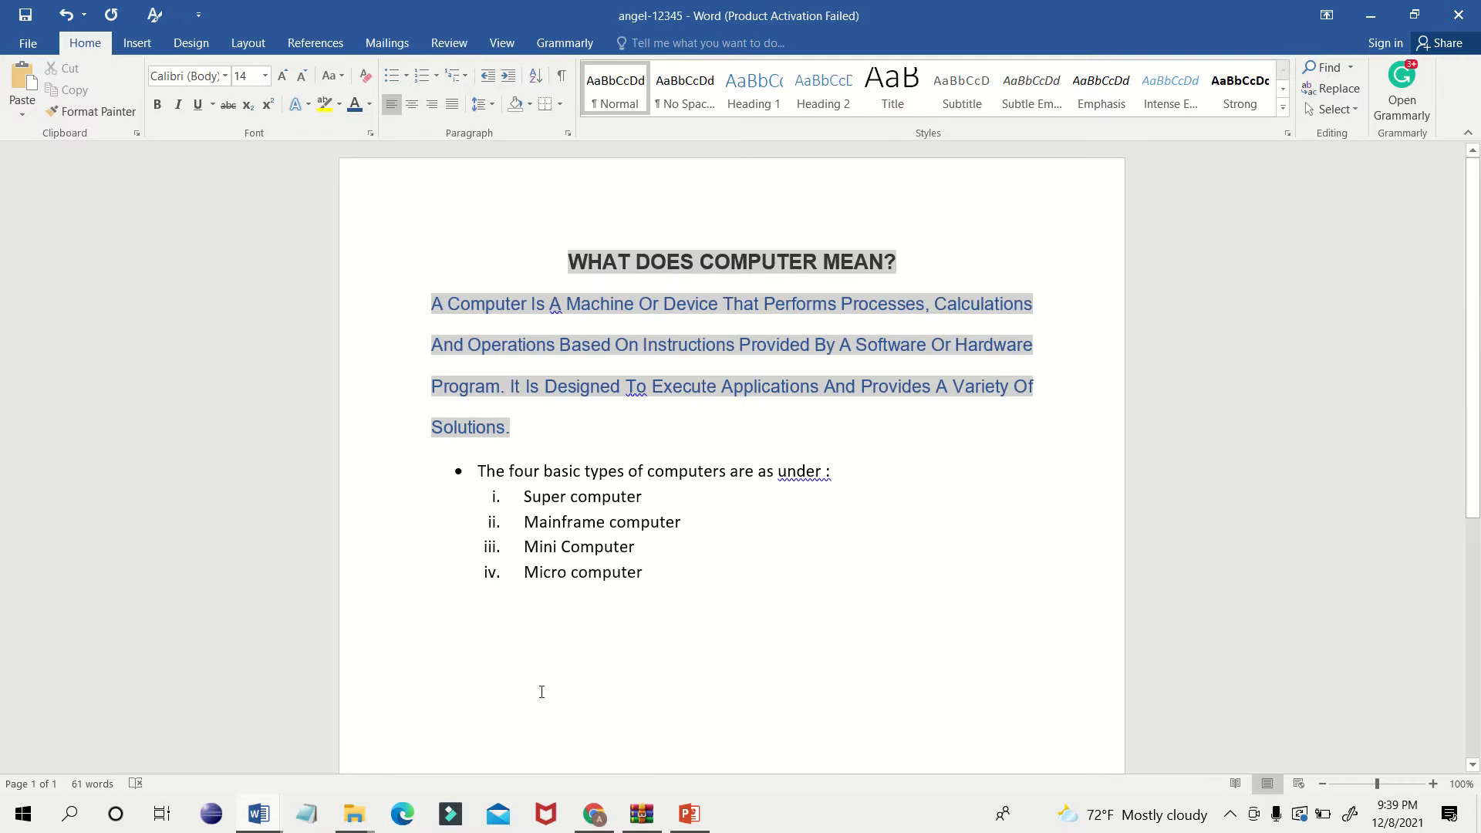
click(542, 692)
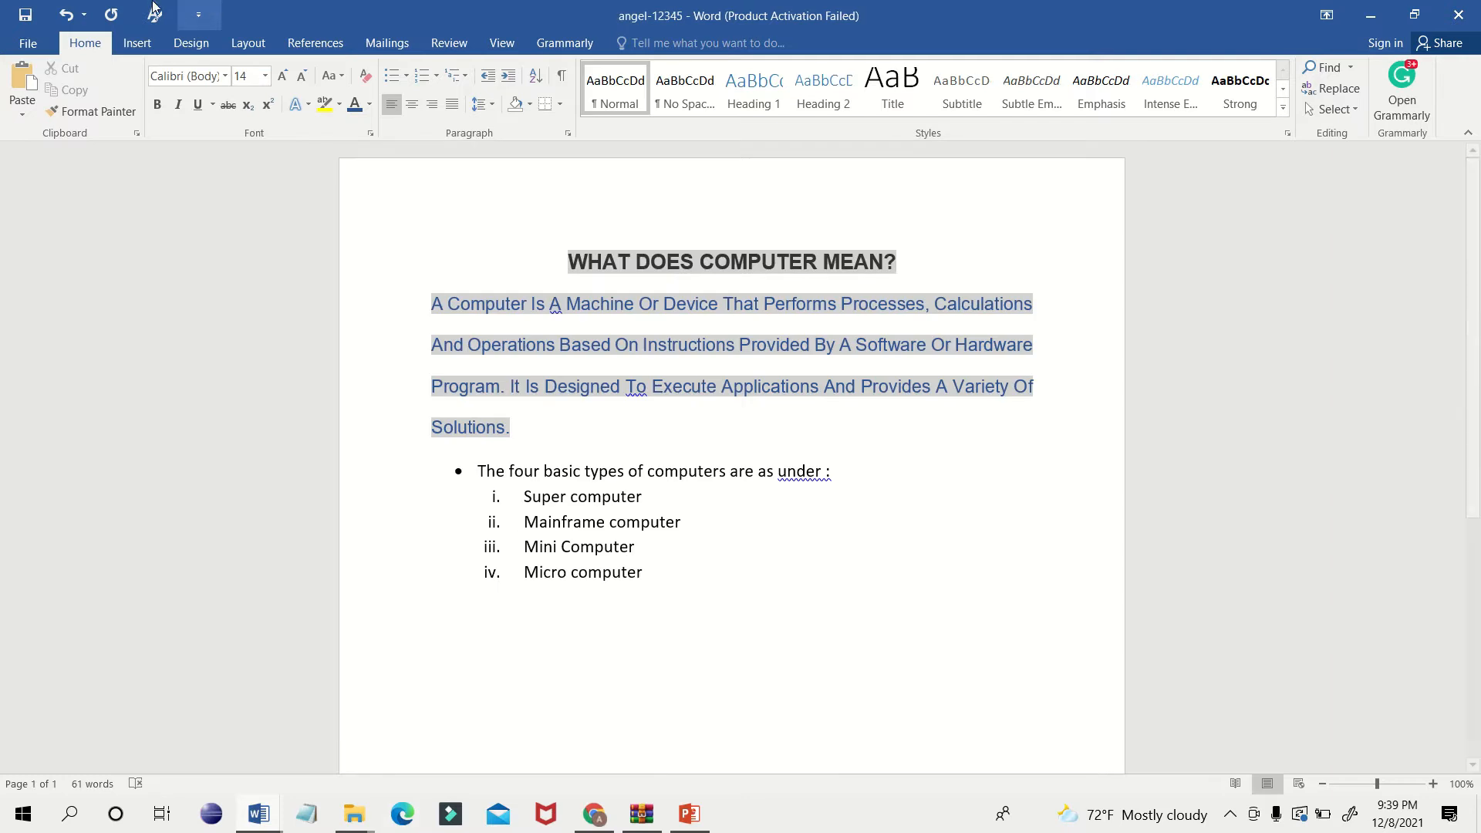
click(137, 42)
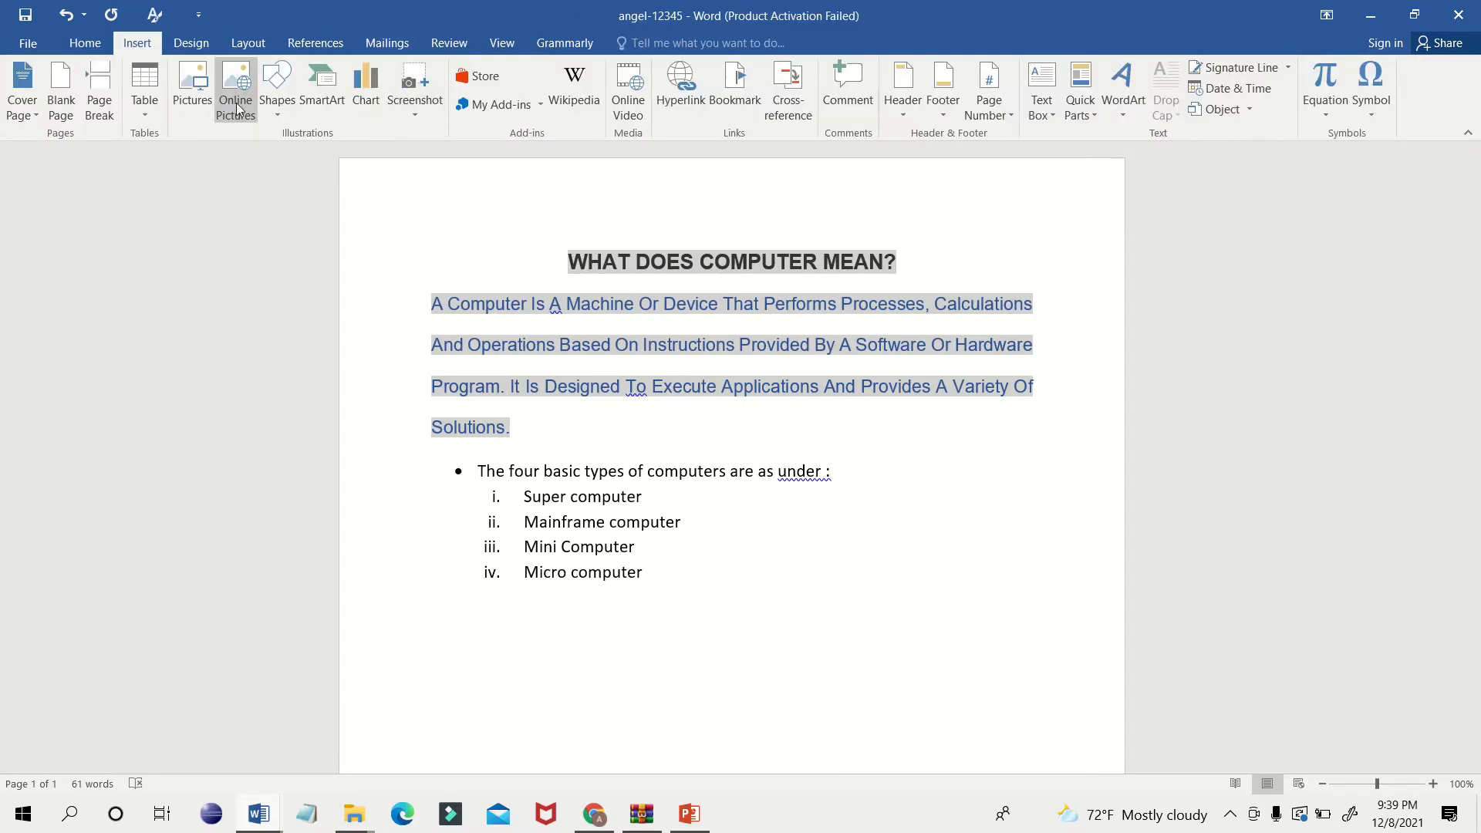
click(277, 91)
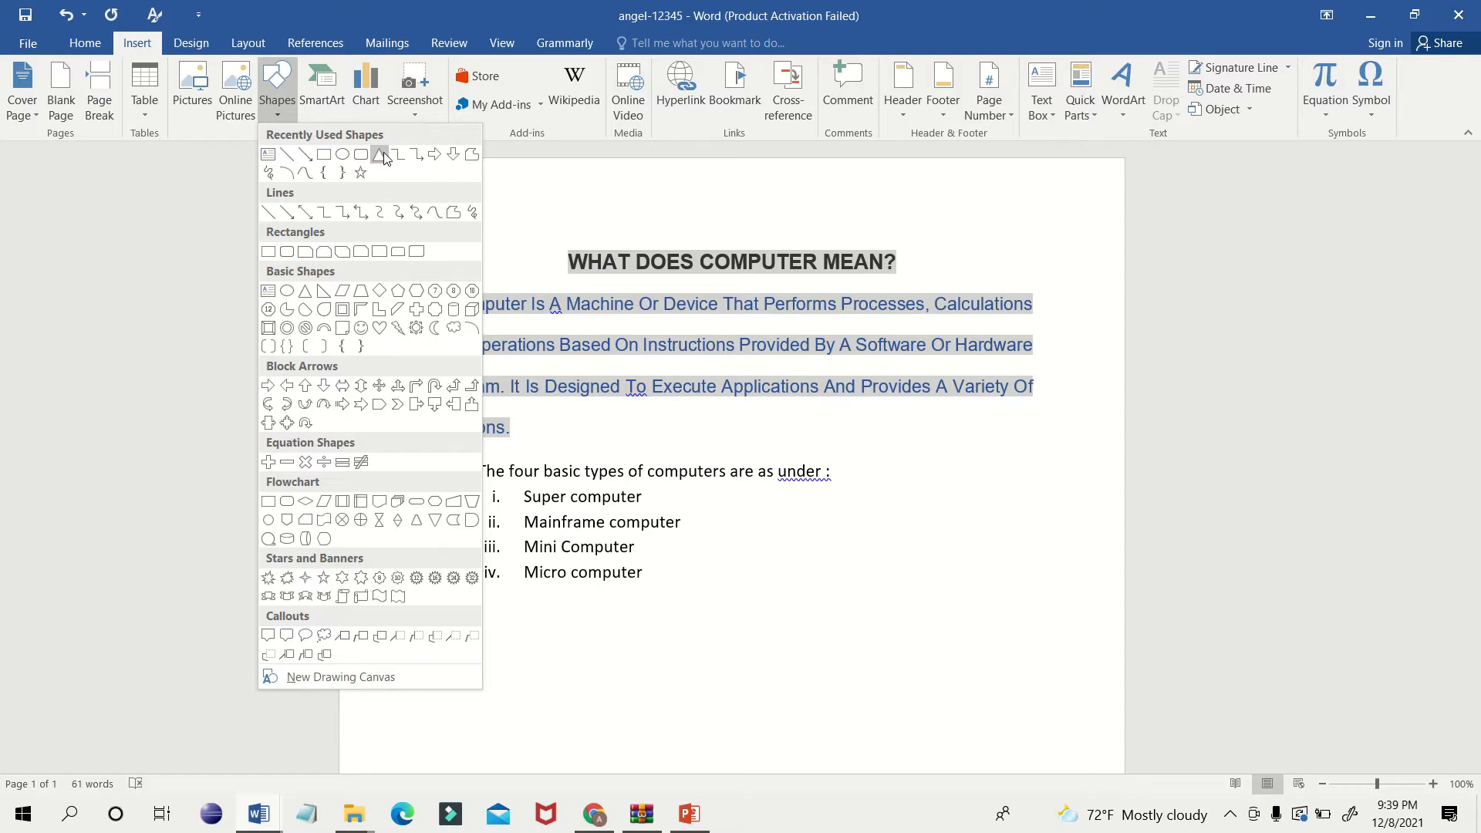
click(379, 154)
mouse_move(498, 620)
mouse_down()
mouse_move(575, 699)
mouse_move(622, 718)
mouse_up()
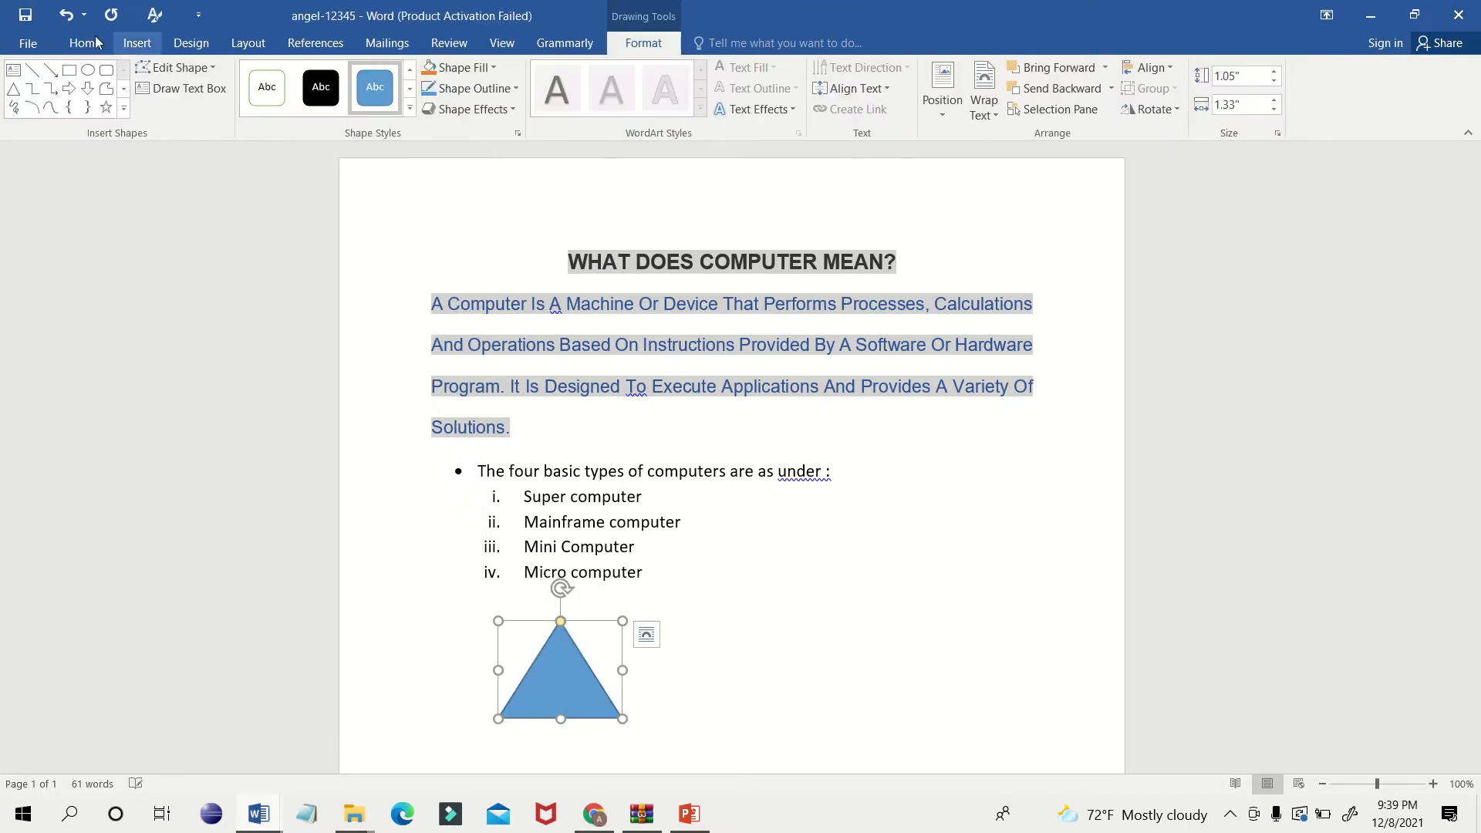
Draw a rectangle about 1.13" high and 1.19" wide directly under the triangle and align it to form a house.
click(129, 48)
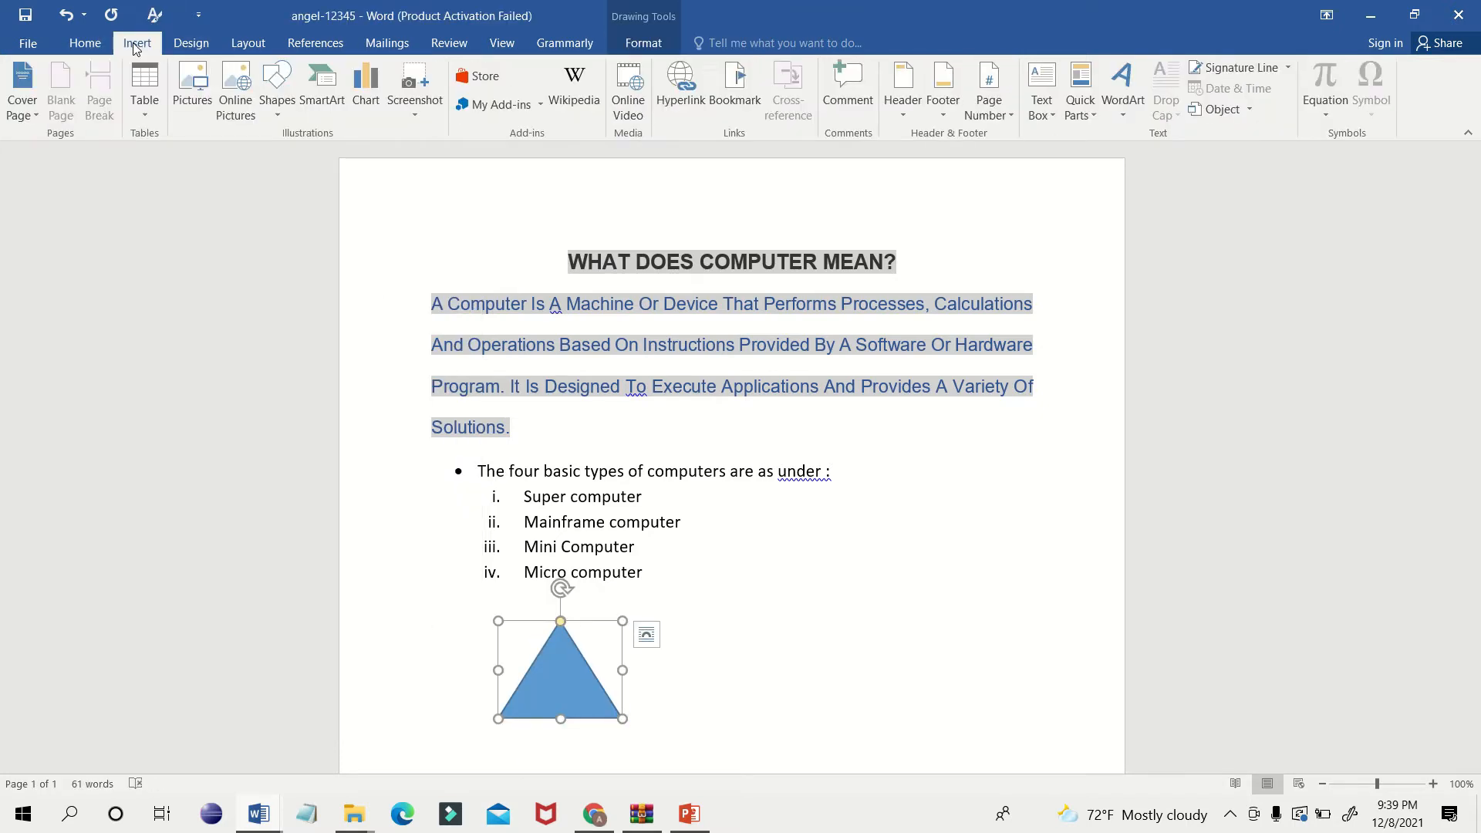
click(276, 96)
click(268, 252)
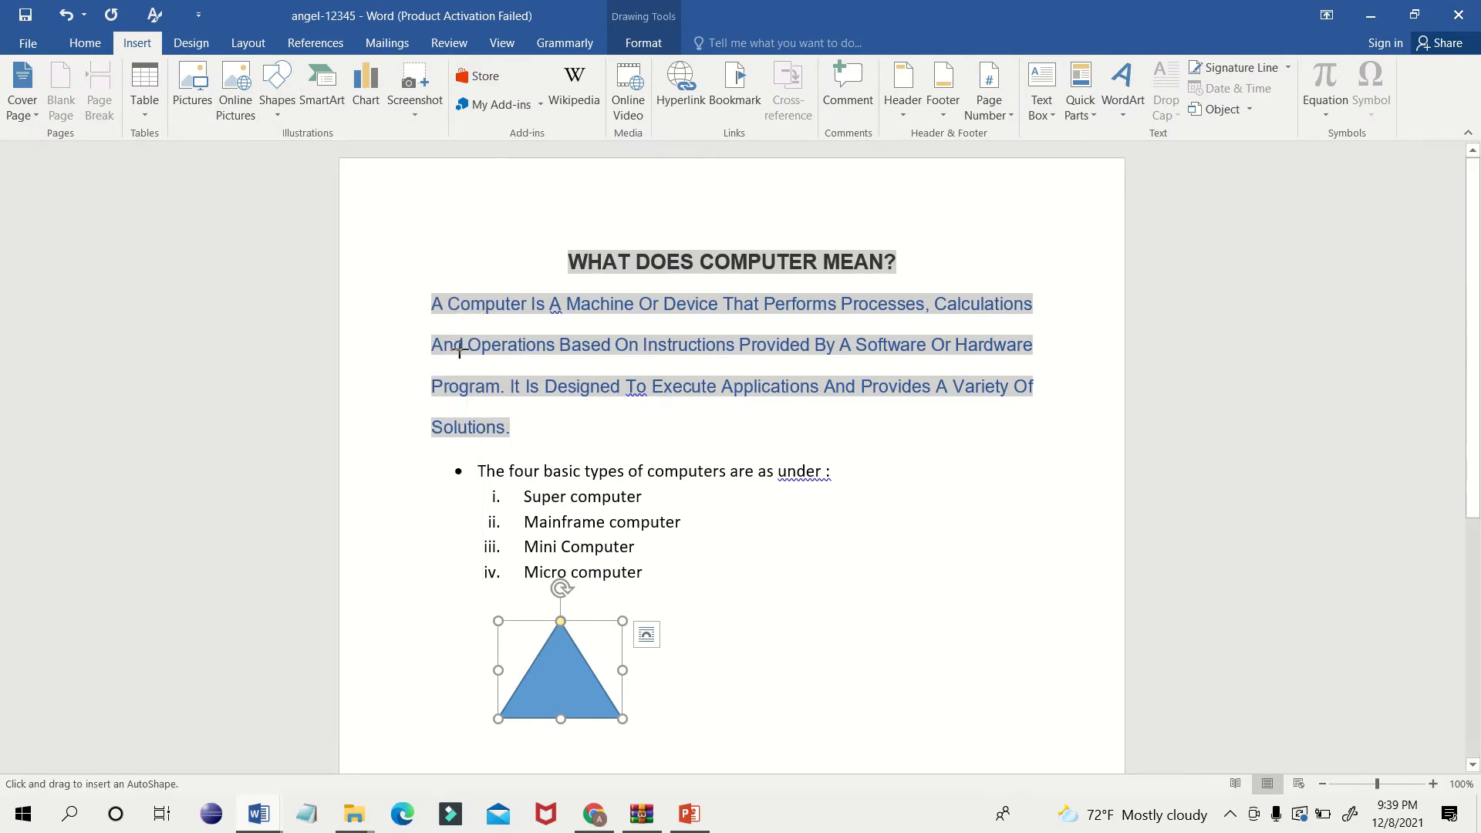
scroll(539, 431, down, 5)
drag(502, 300, 614, 405)
drag(556, 342, 557, 344)
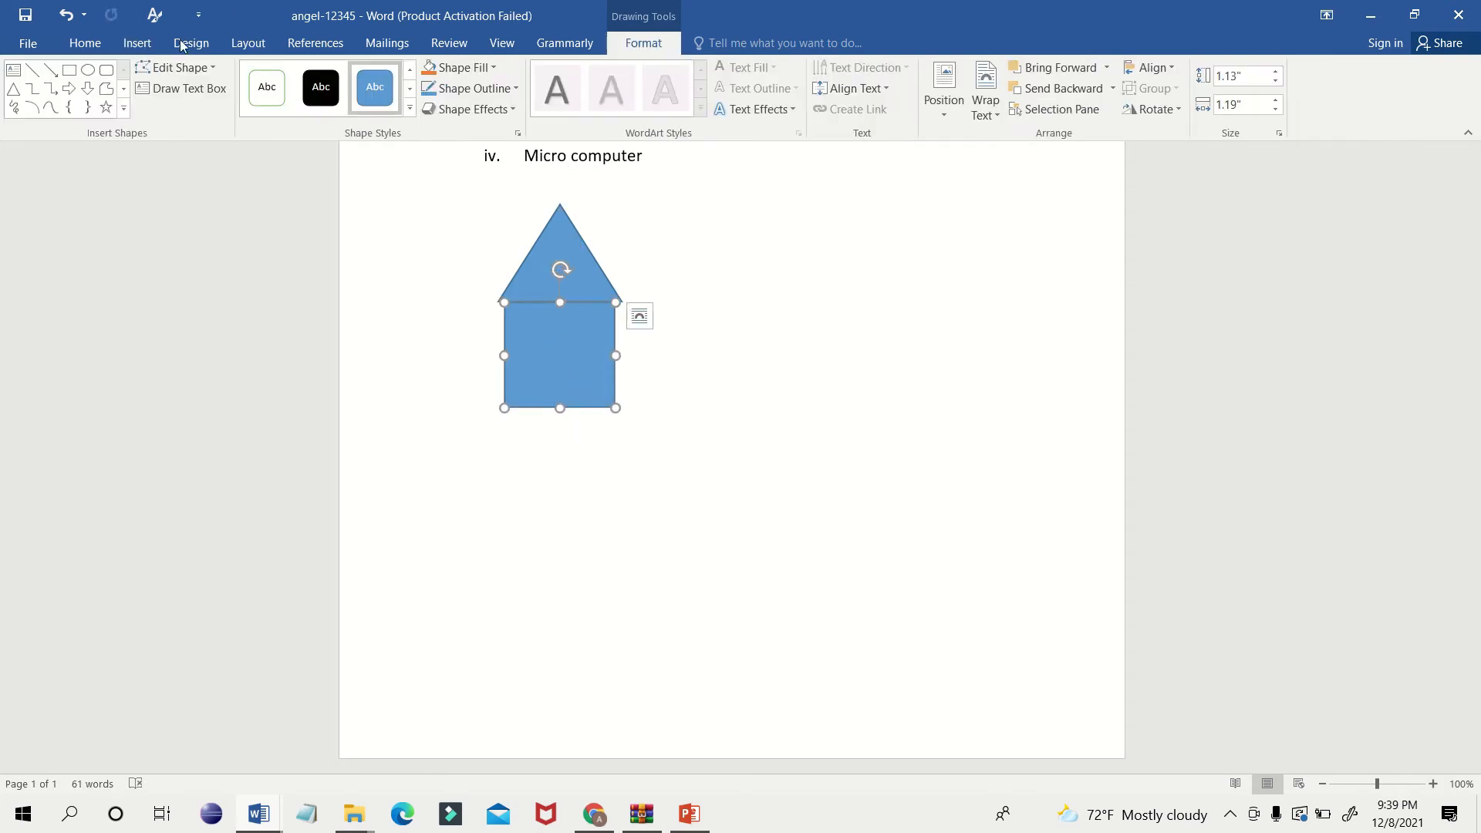
Draw a sun shape about 1.4" high and 1.75" wide and place it to the right of the house's roof.
click(137, 43)
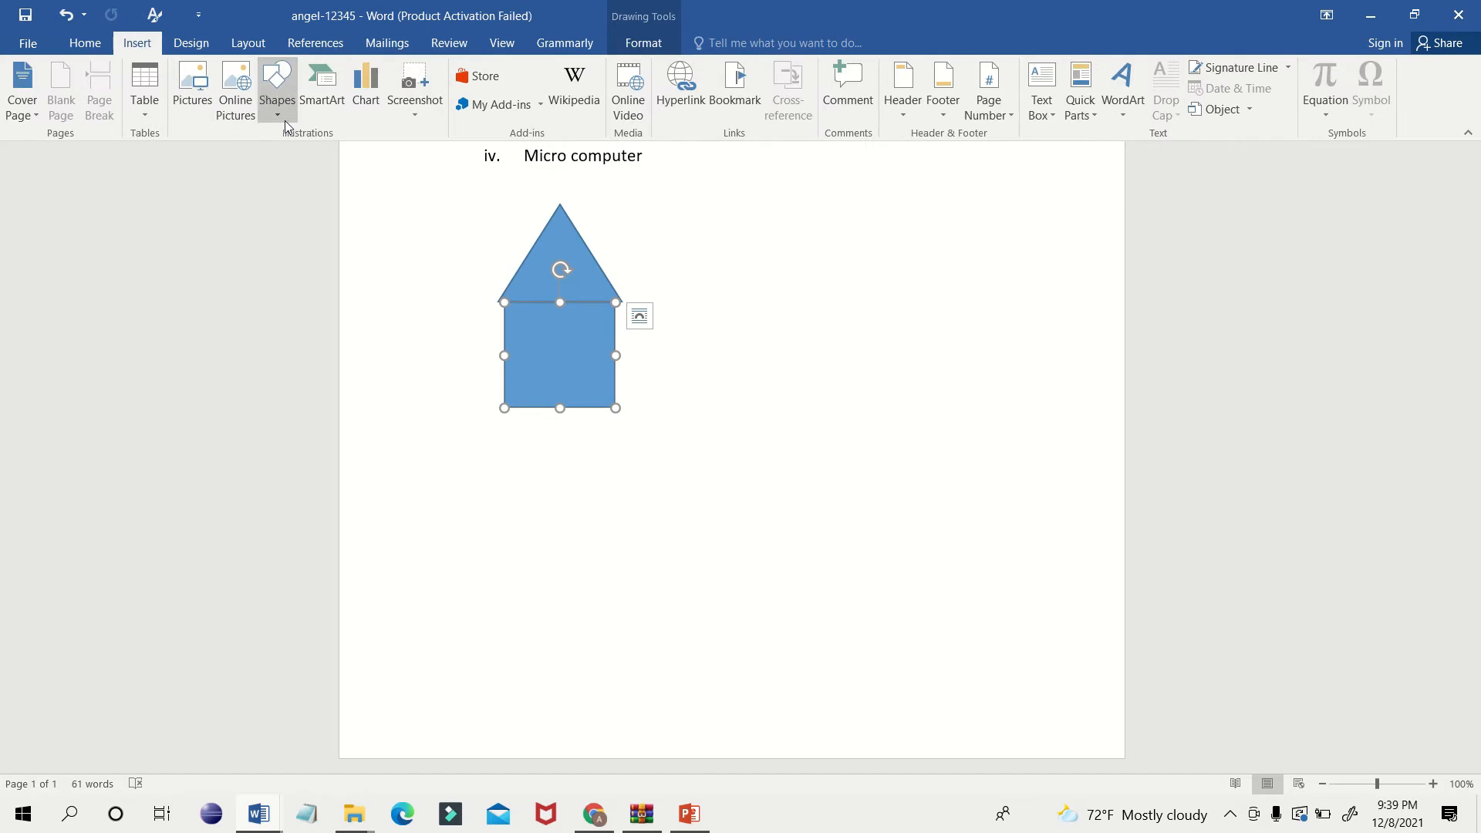
click(270, 92)
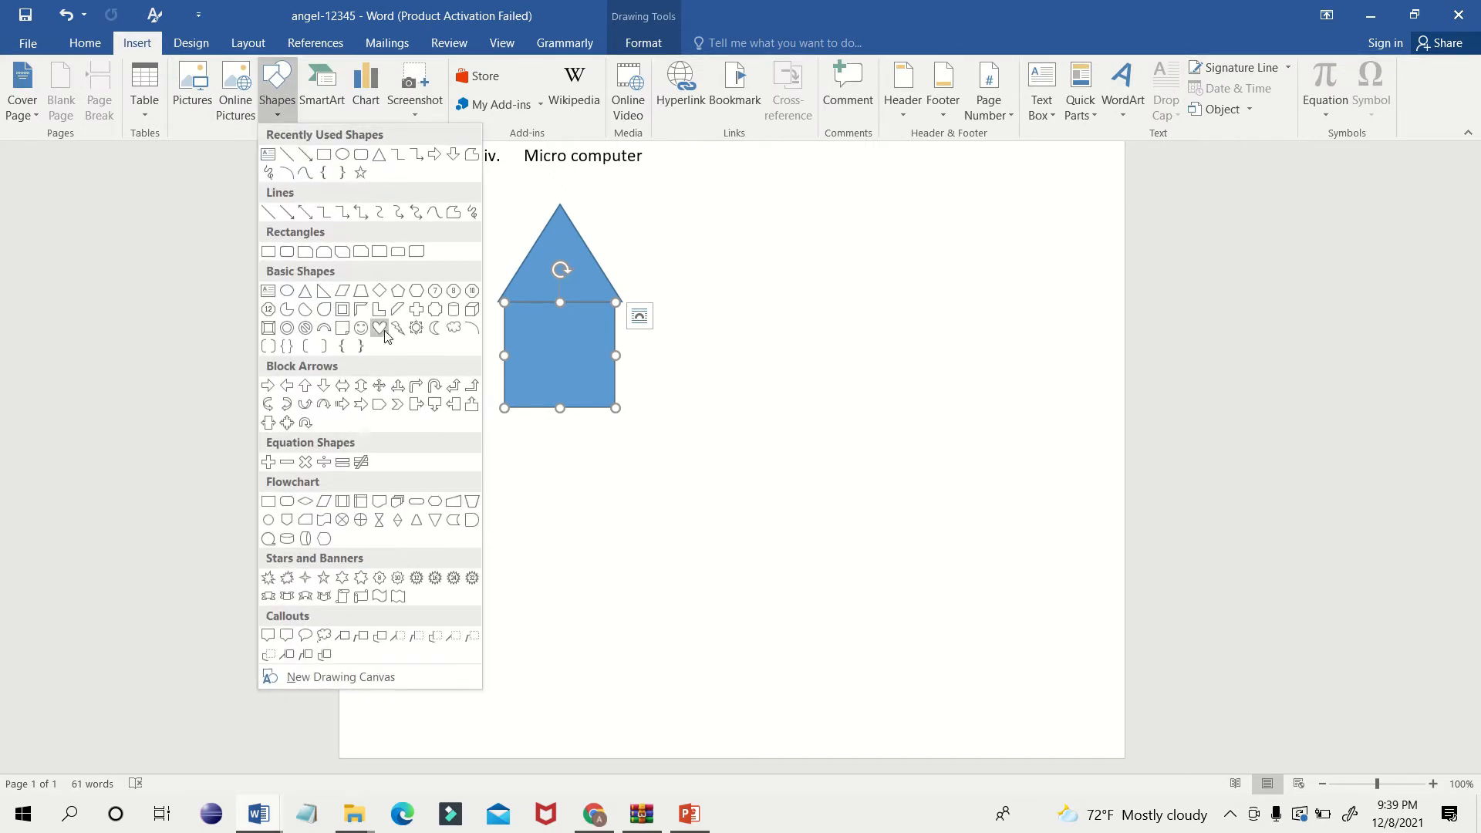
click(415, 326)
drag(758, 260, 875, 354)
drag(793, 291, 790, 255)
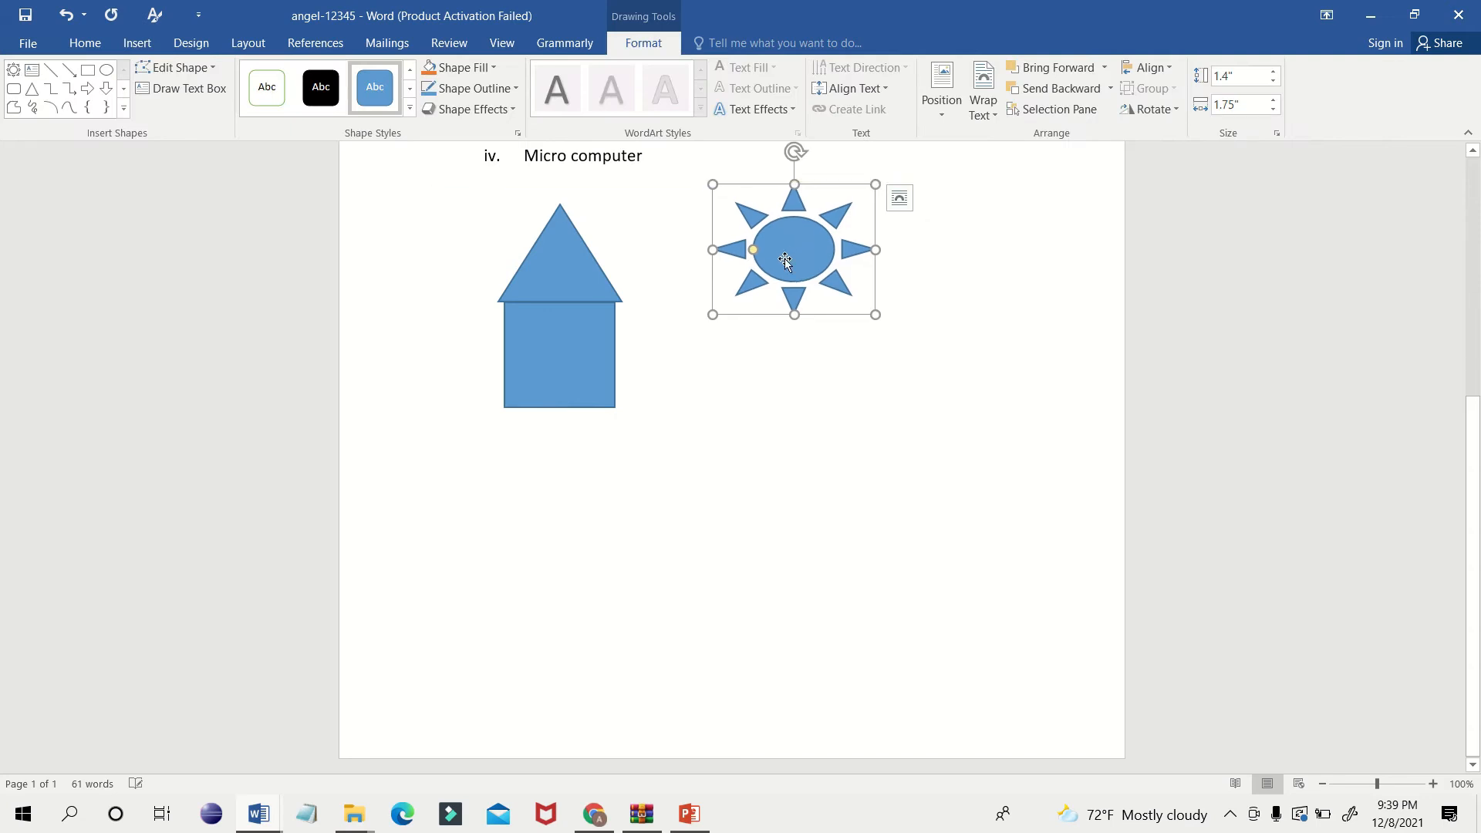
Add the text "MY PAGE" inside the rectangle of the house, as the assignment's shape example shows.
key(alt+Tab)
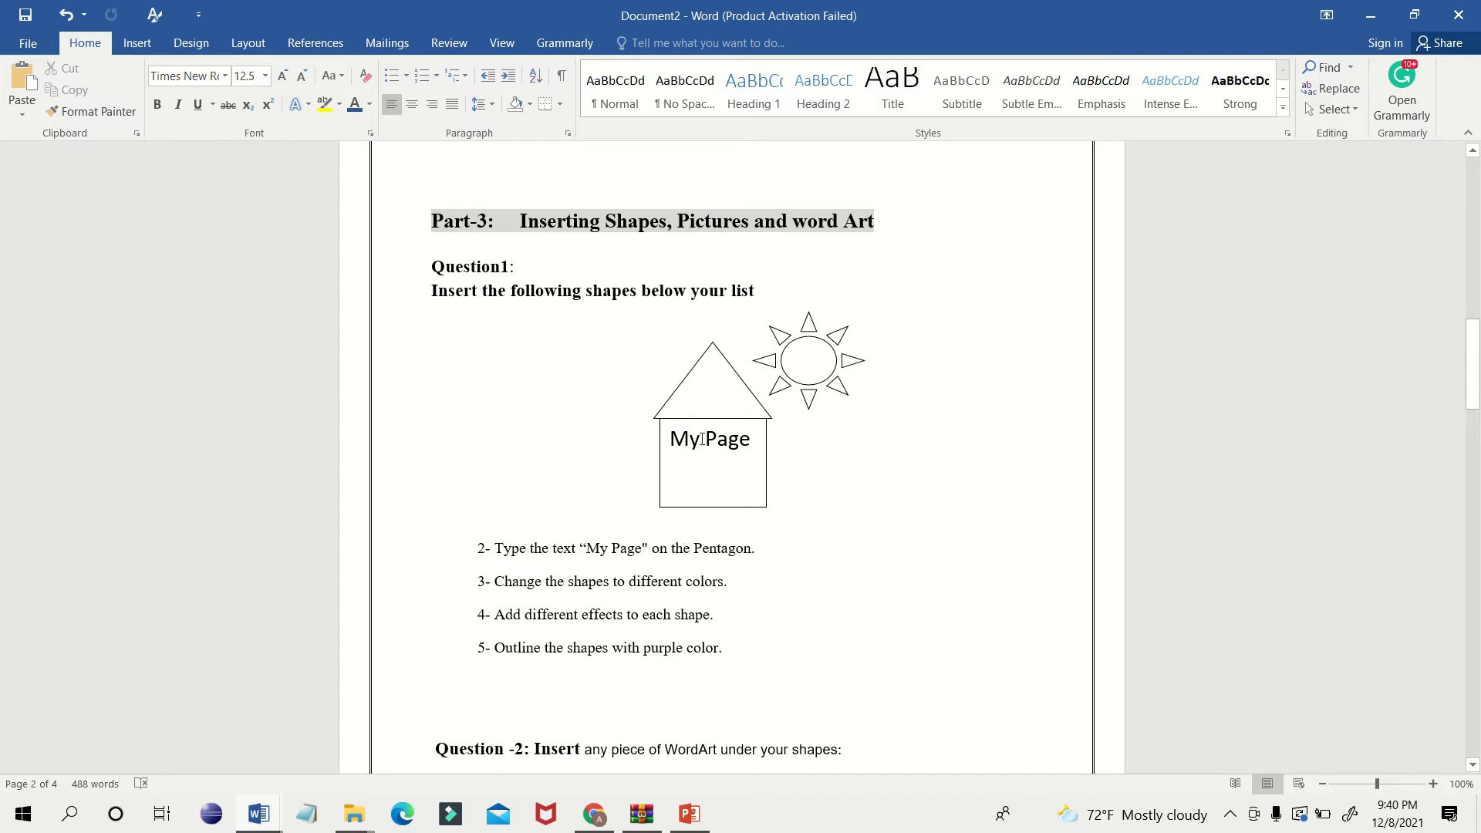
key(alt+Tab)
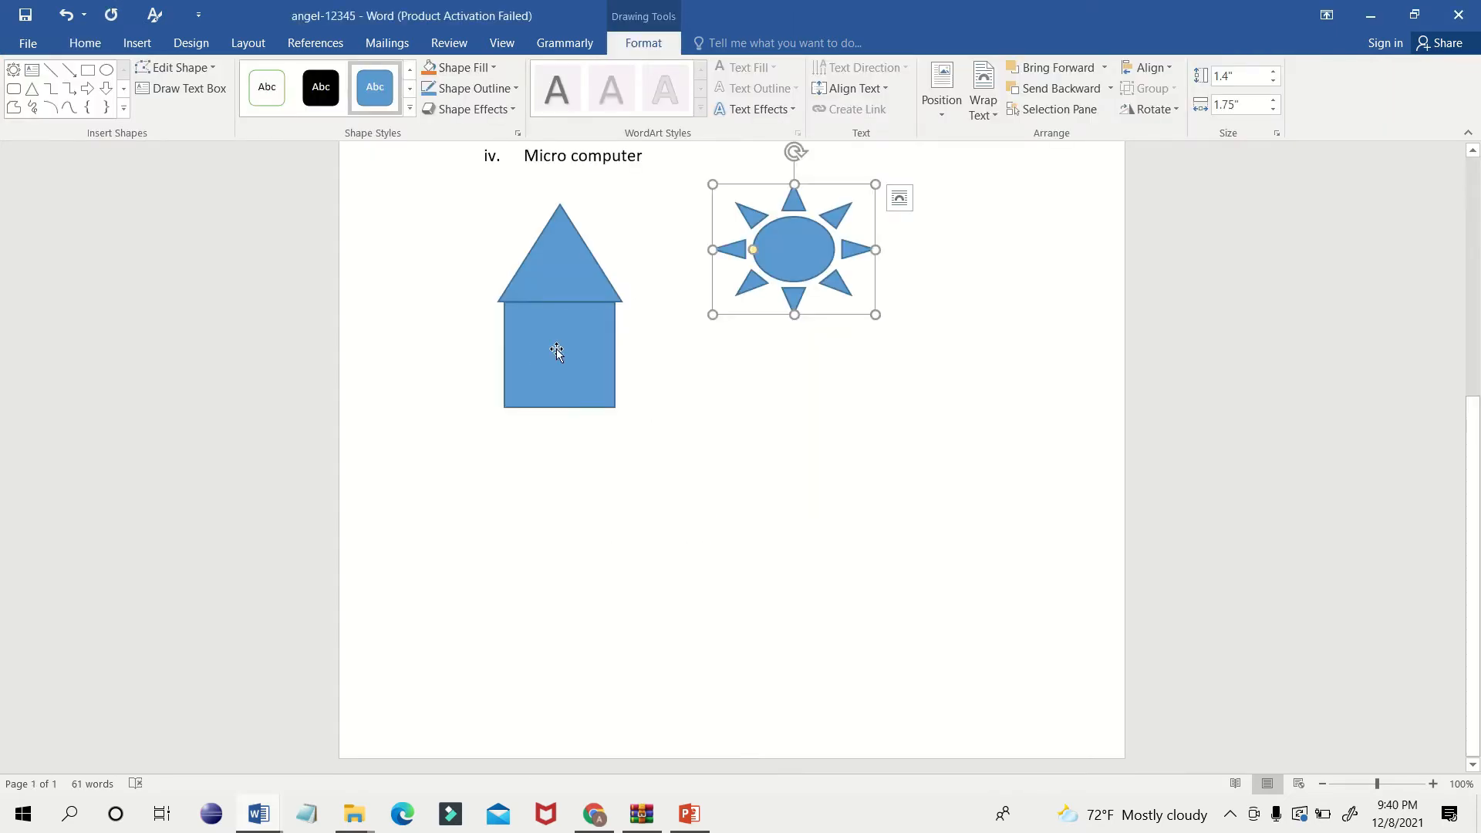
right_click(556, 348)
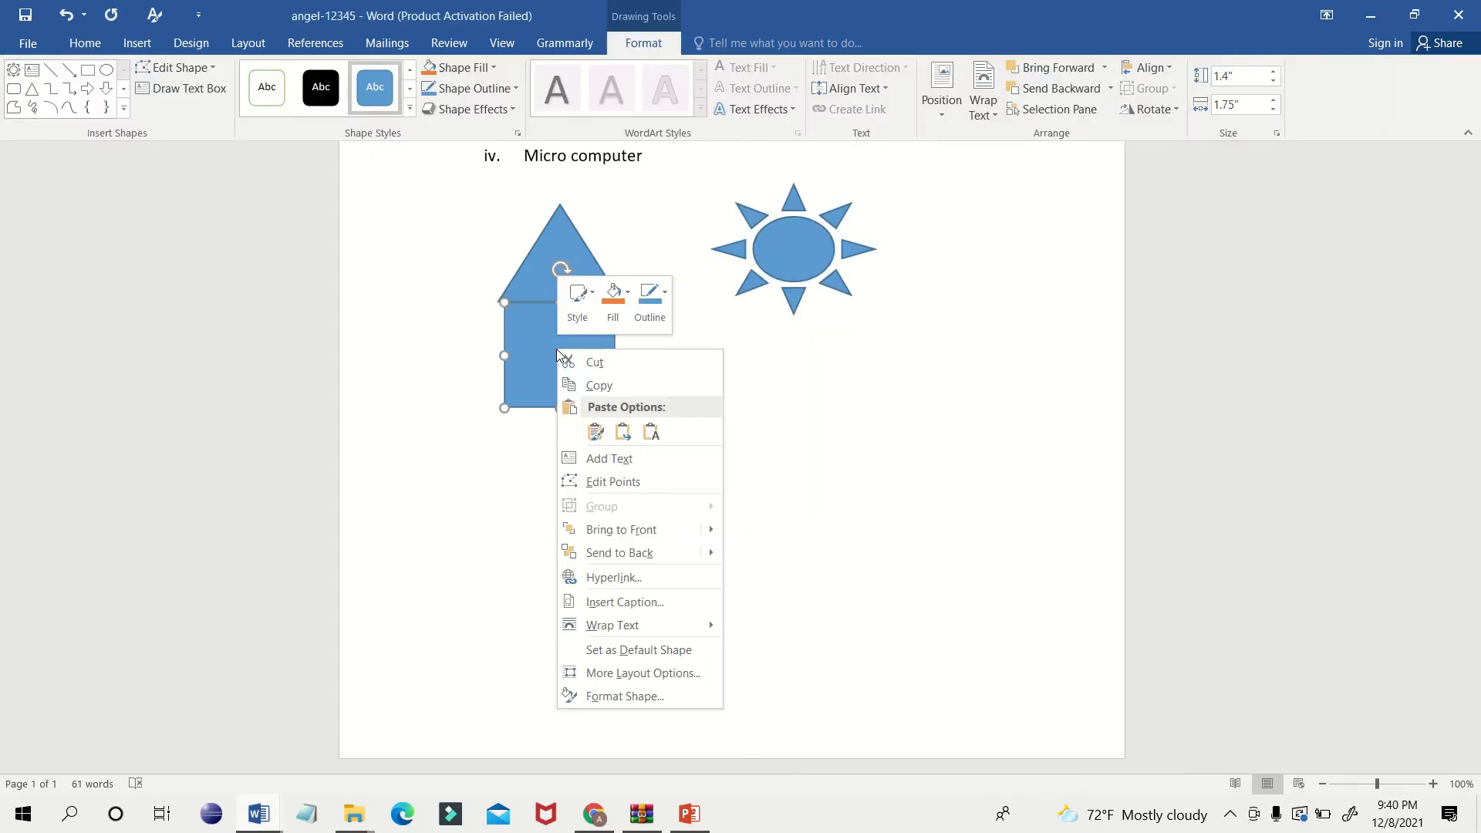
click(613, 458)
text(MY)
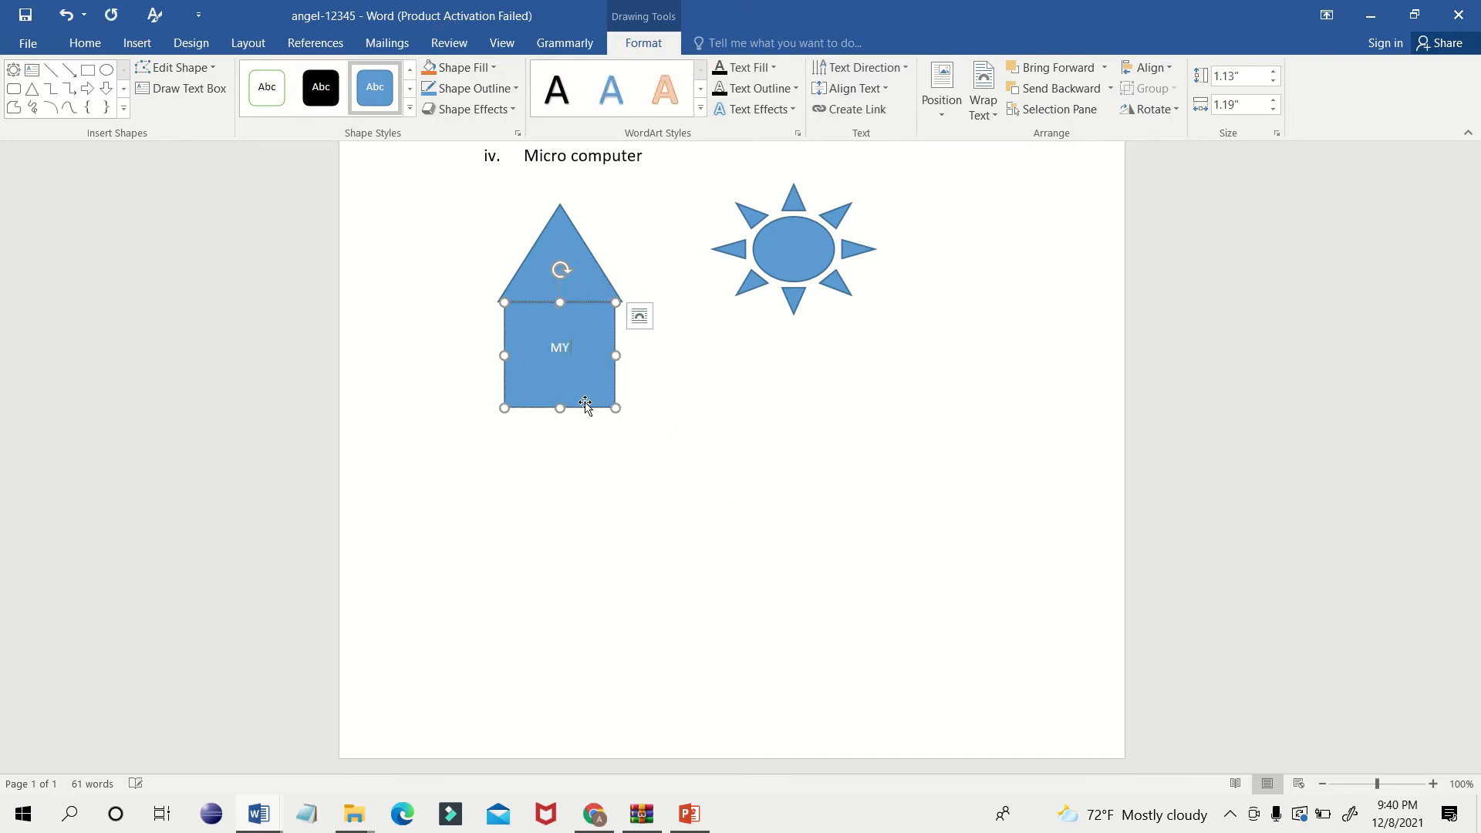
text( O)
key(BackSpace)
text(PAGE)
Following the assignment's color instruction, apply the solid green theme style from the second row to the triangle.
key(alt+Tab)
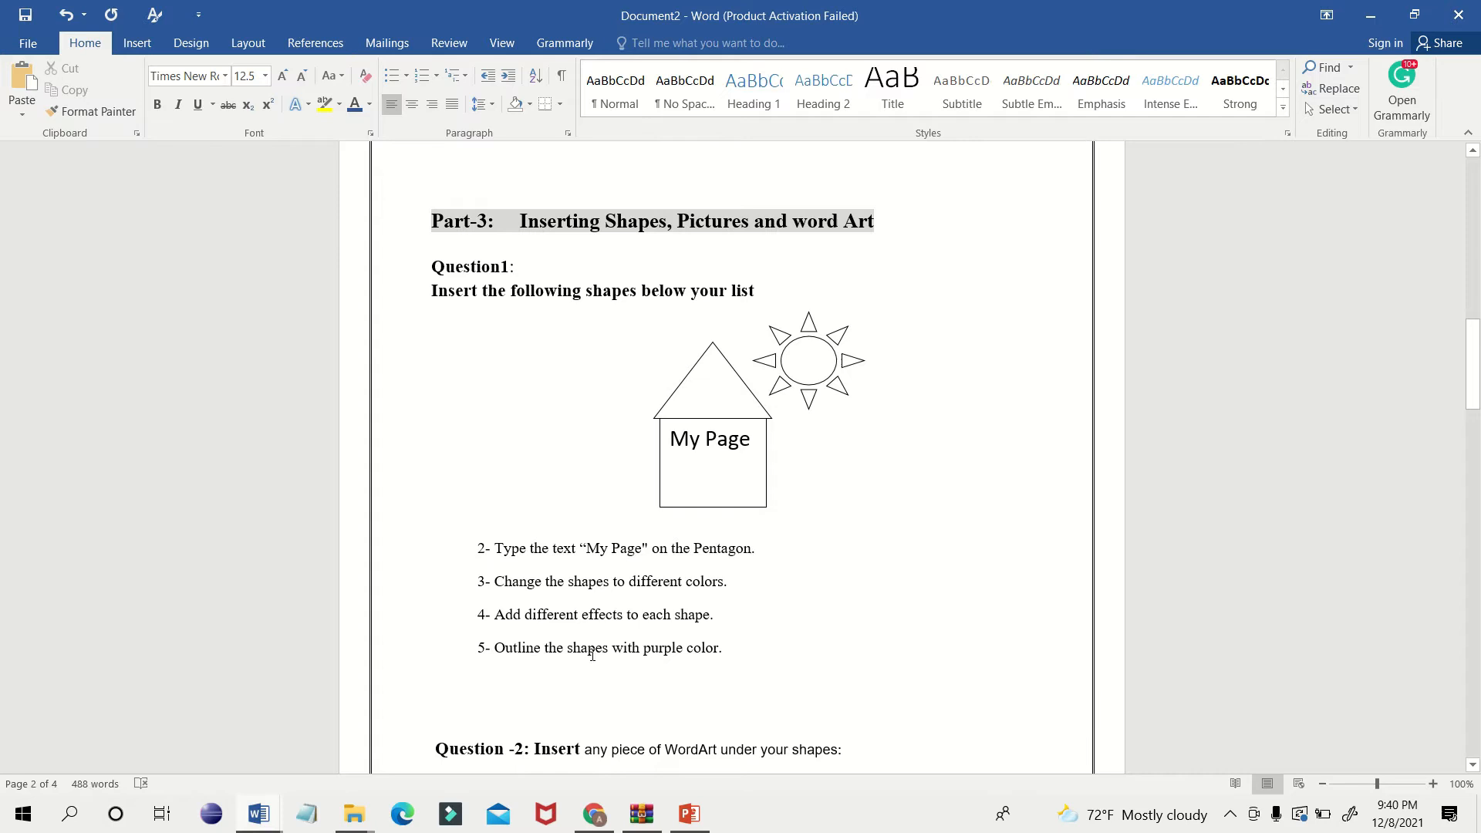
key(alt+Tab)
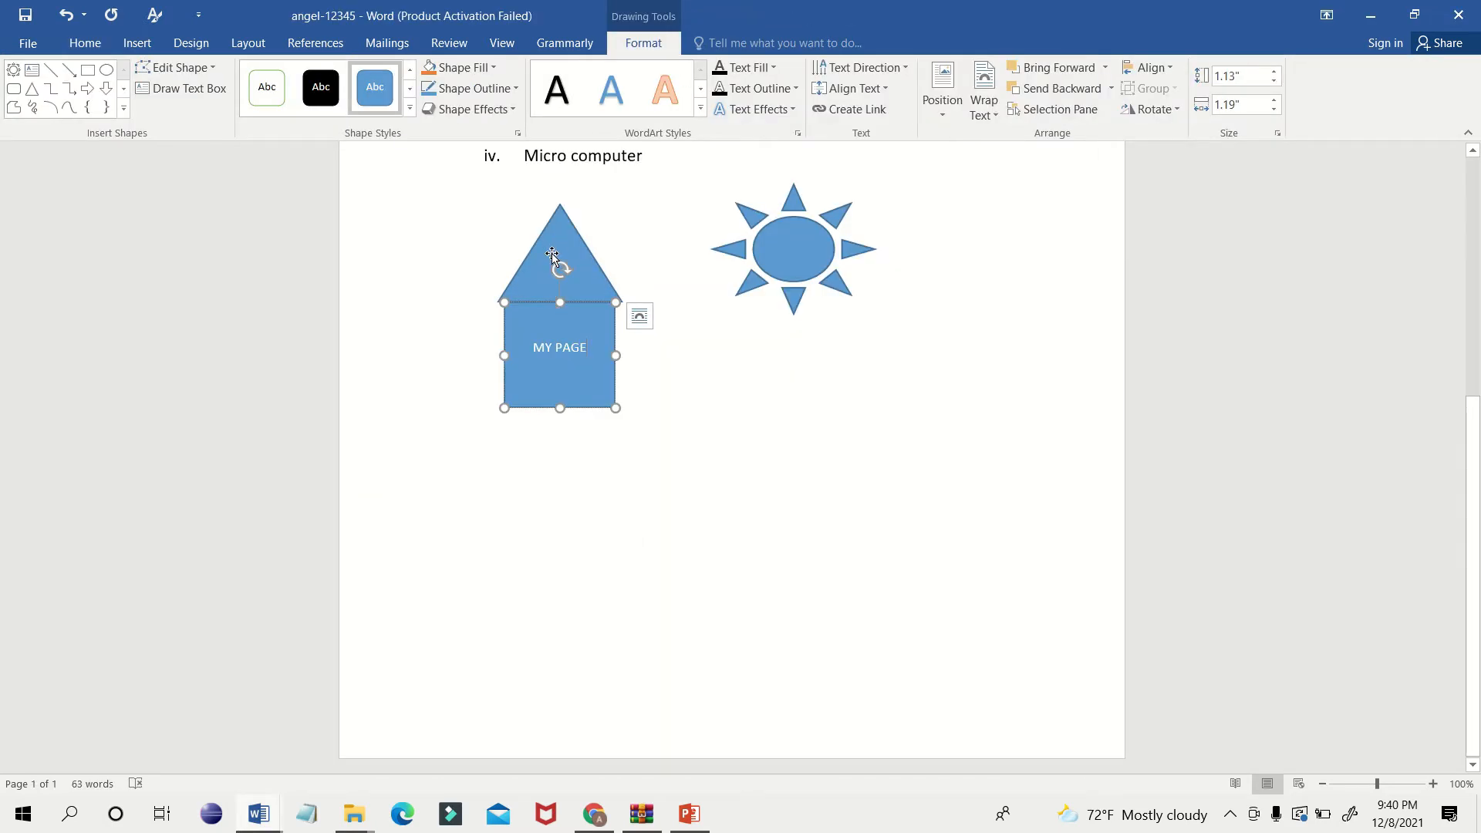
click(552, 255)
click(409, 108)
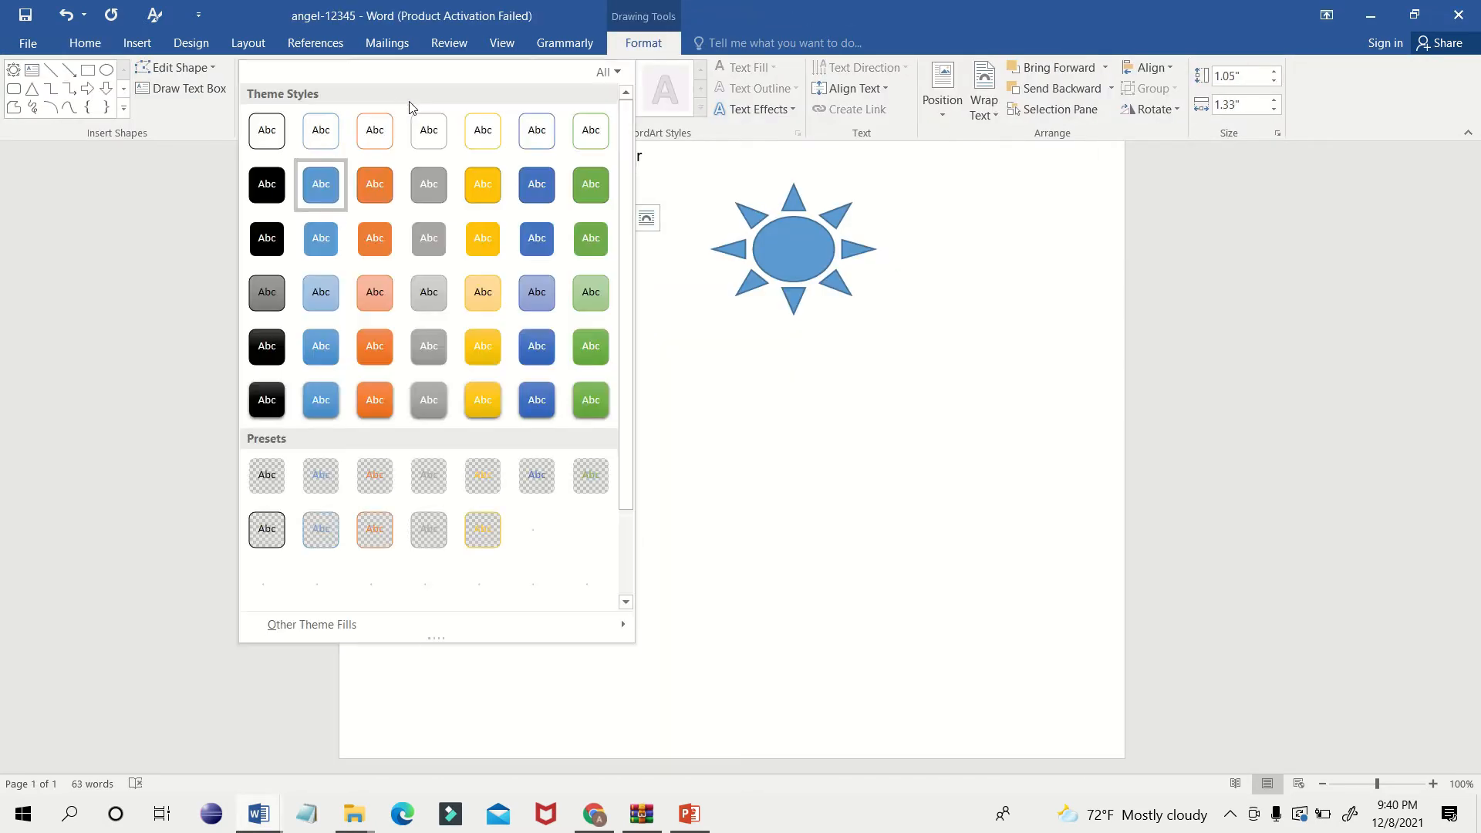
click(584, 183)
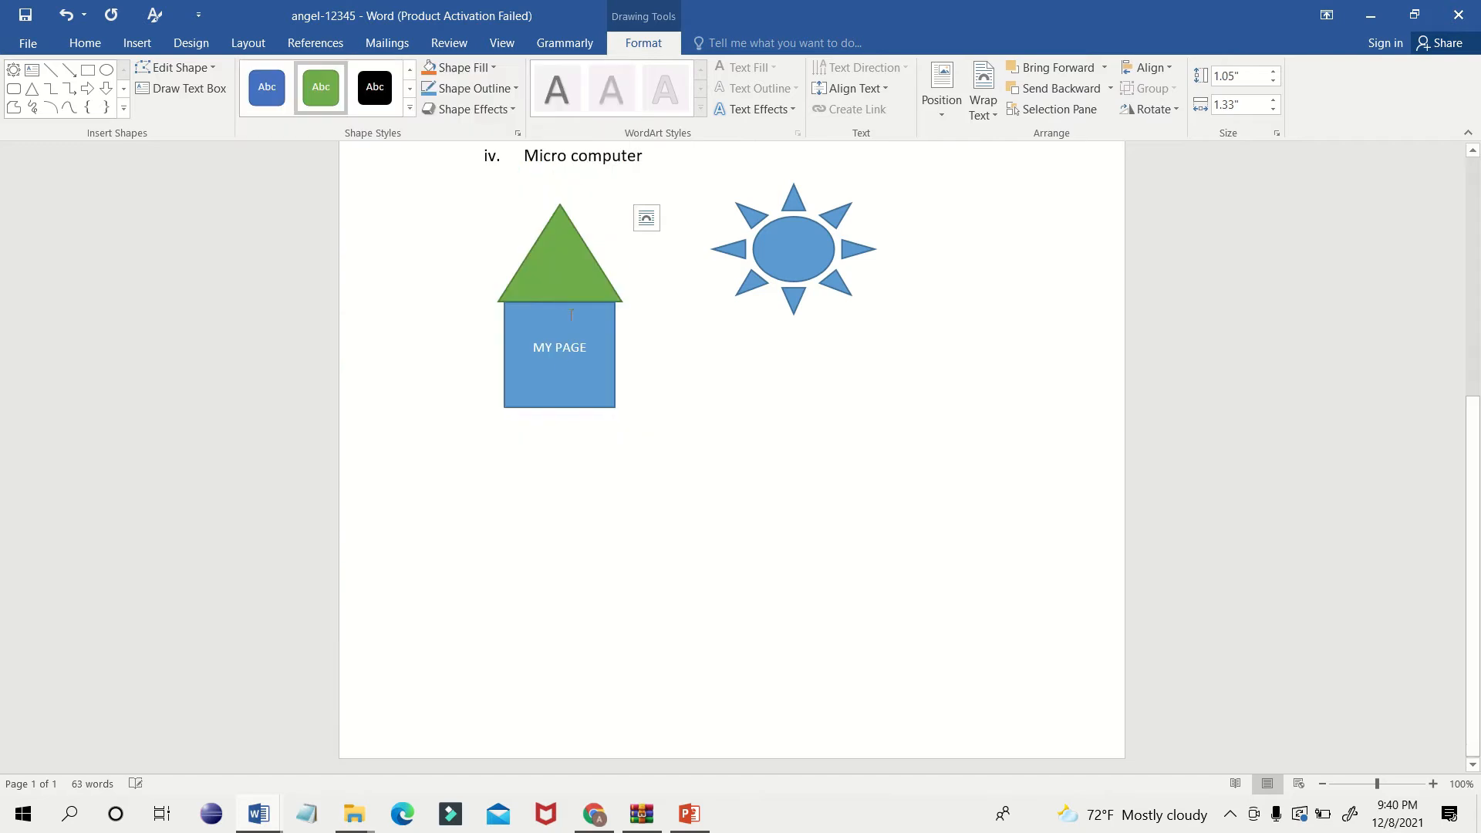
Apply the light orange theme style from the fourth row to the house's rectangle.
click(559, 363)
click(410, 109)
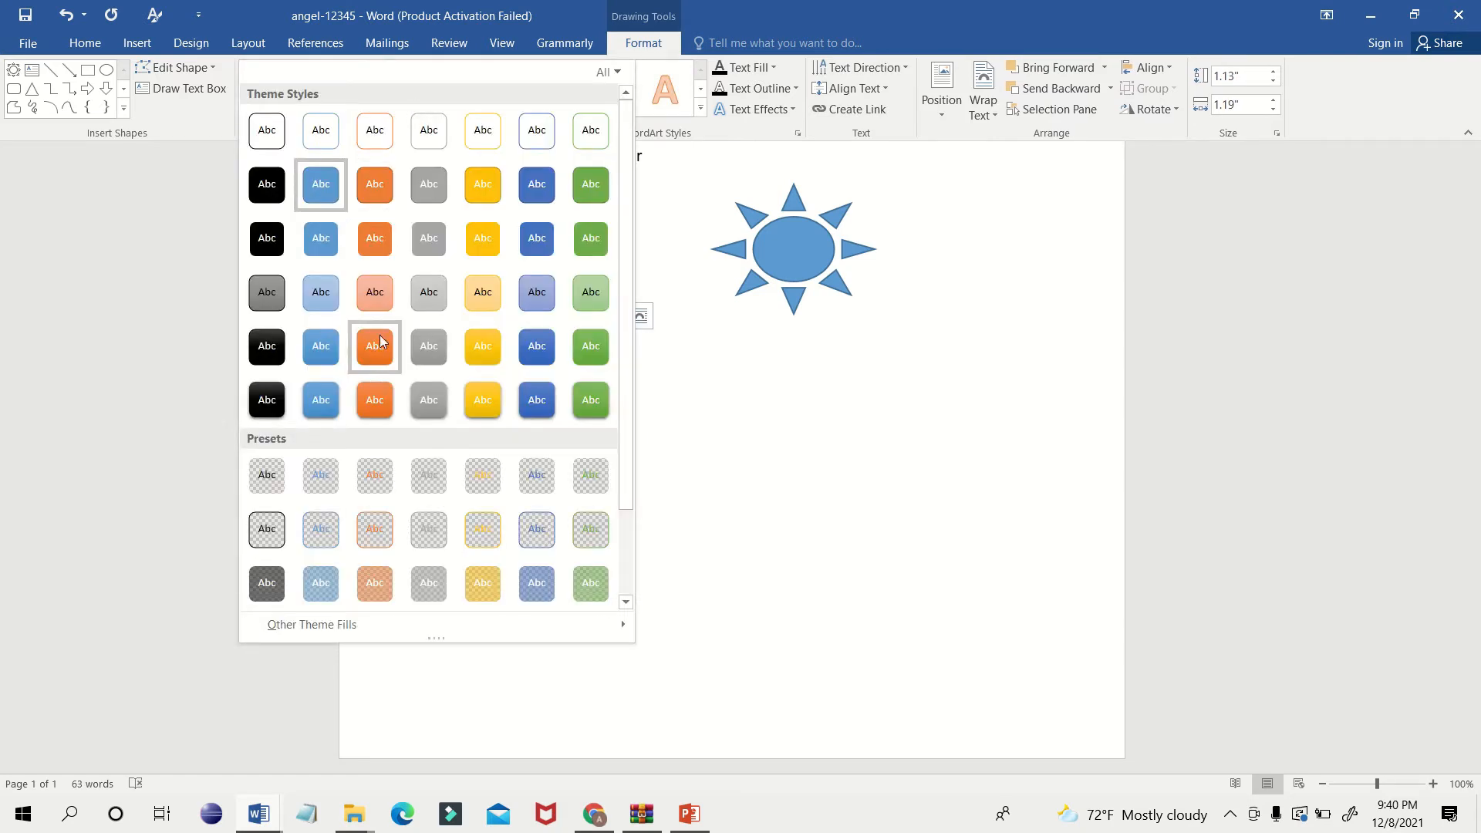
click(380, 295)
Apply the light gold theme style from the fourth row to the sun shape.
click(781, 274)
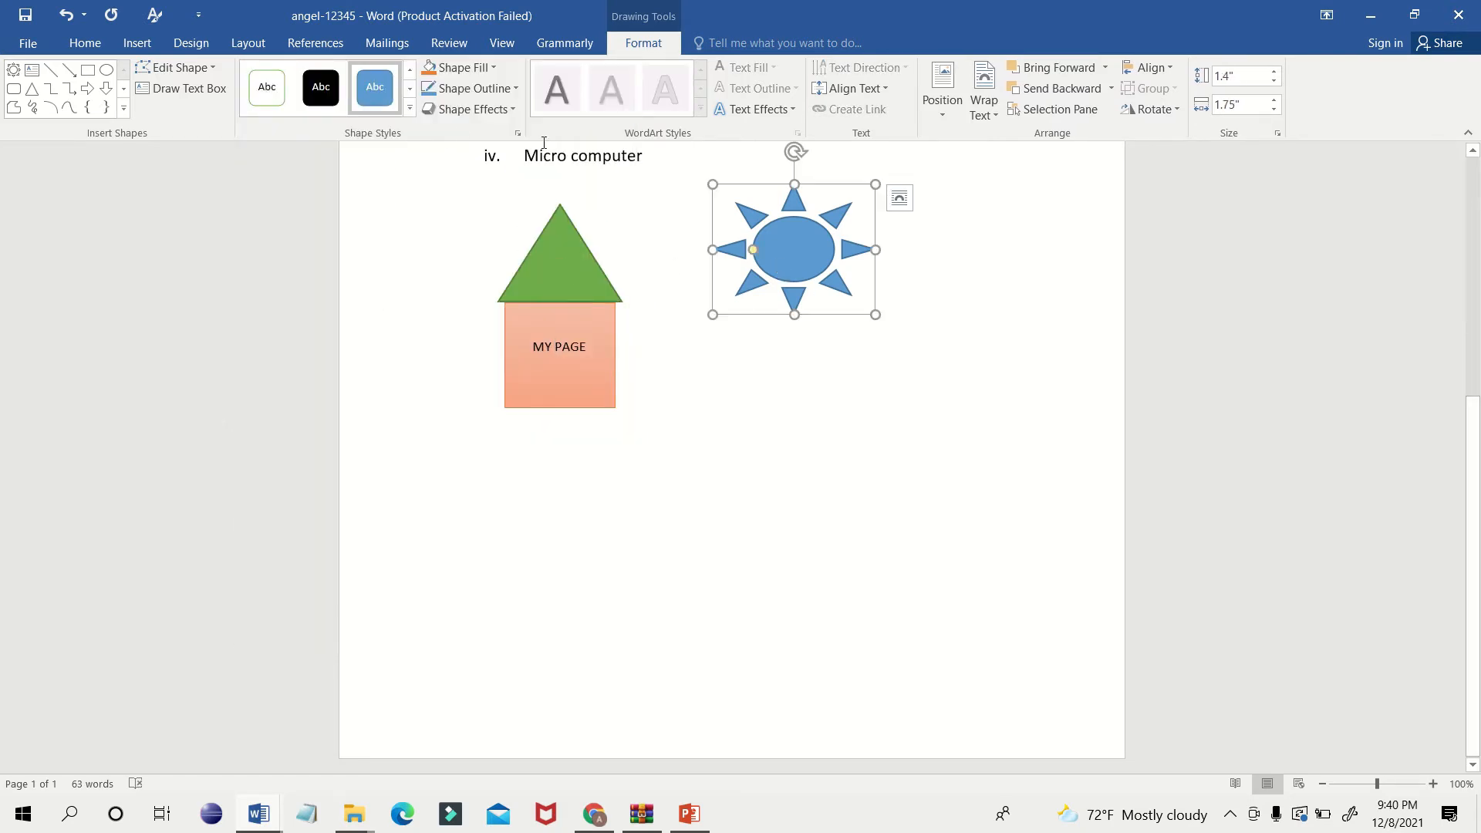
click(409, 109)
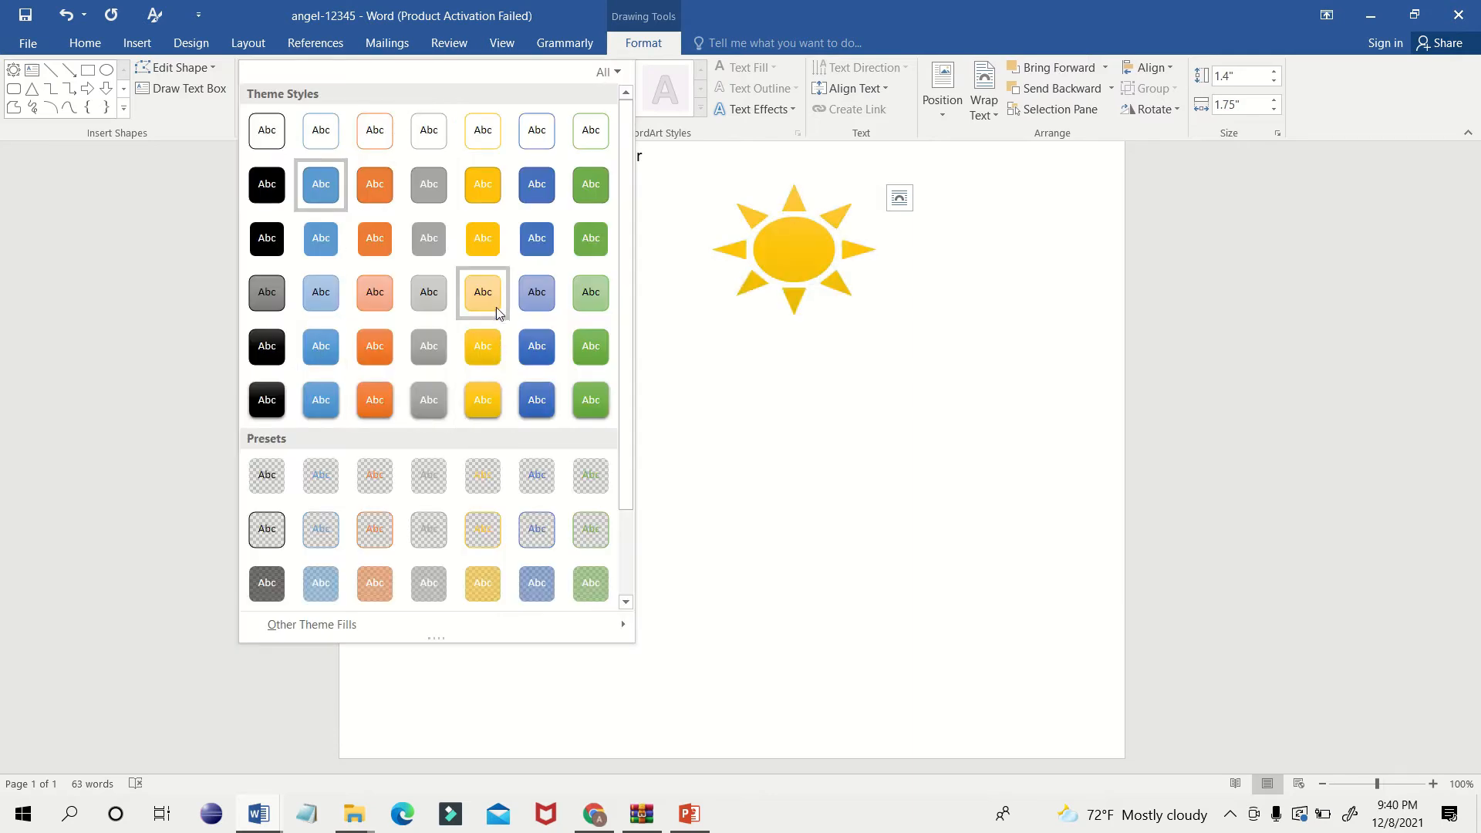
click(482, 292)
click(780, 554)
Following the assignment's effects instruction, apply the centered inner shadow to the triangle.
key(alt+Tab)
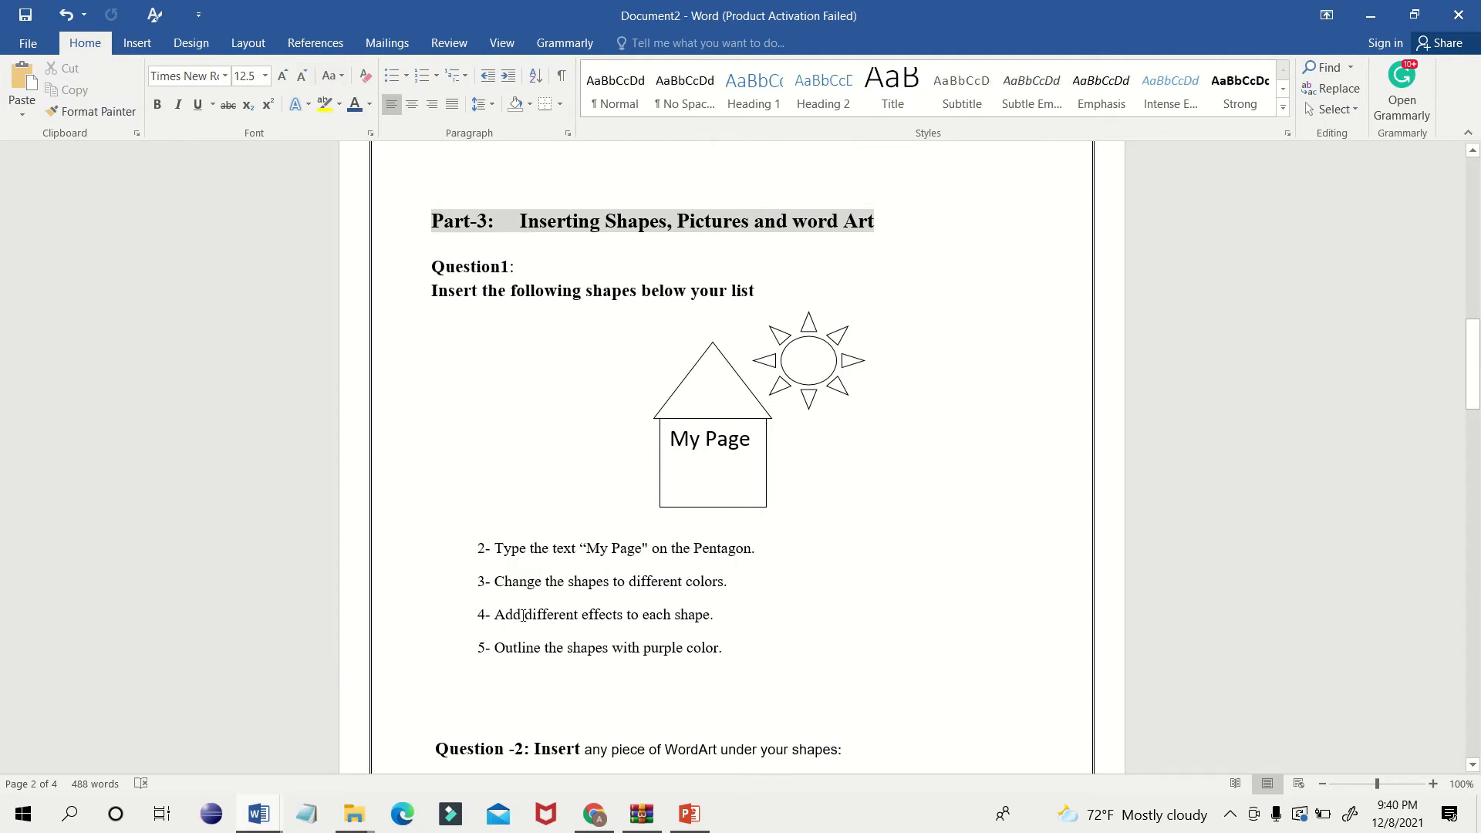
key(alt+Tab)
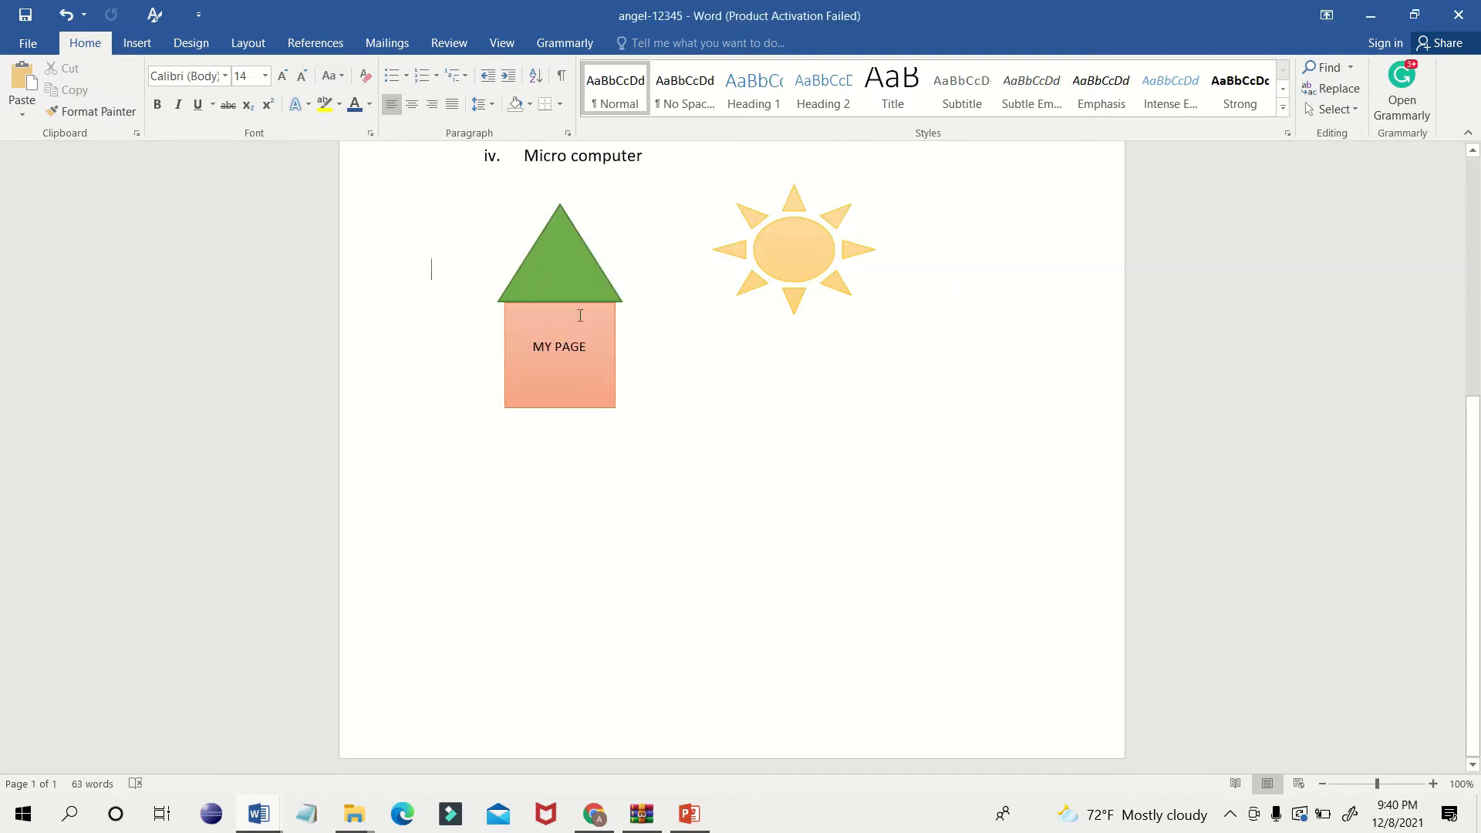
click(570, 271)
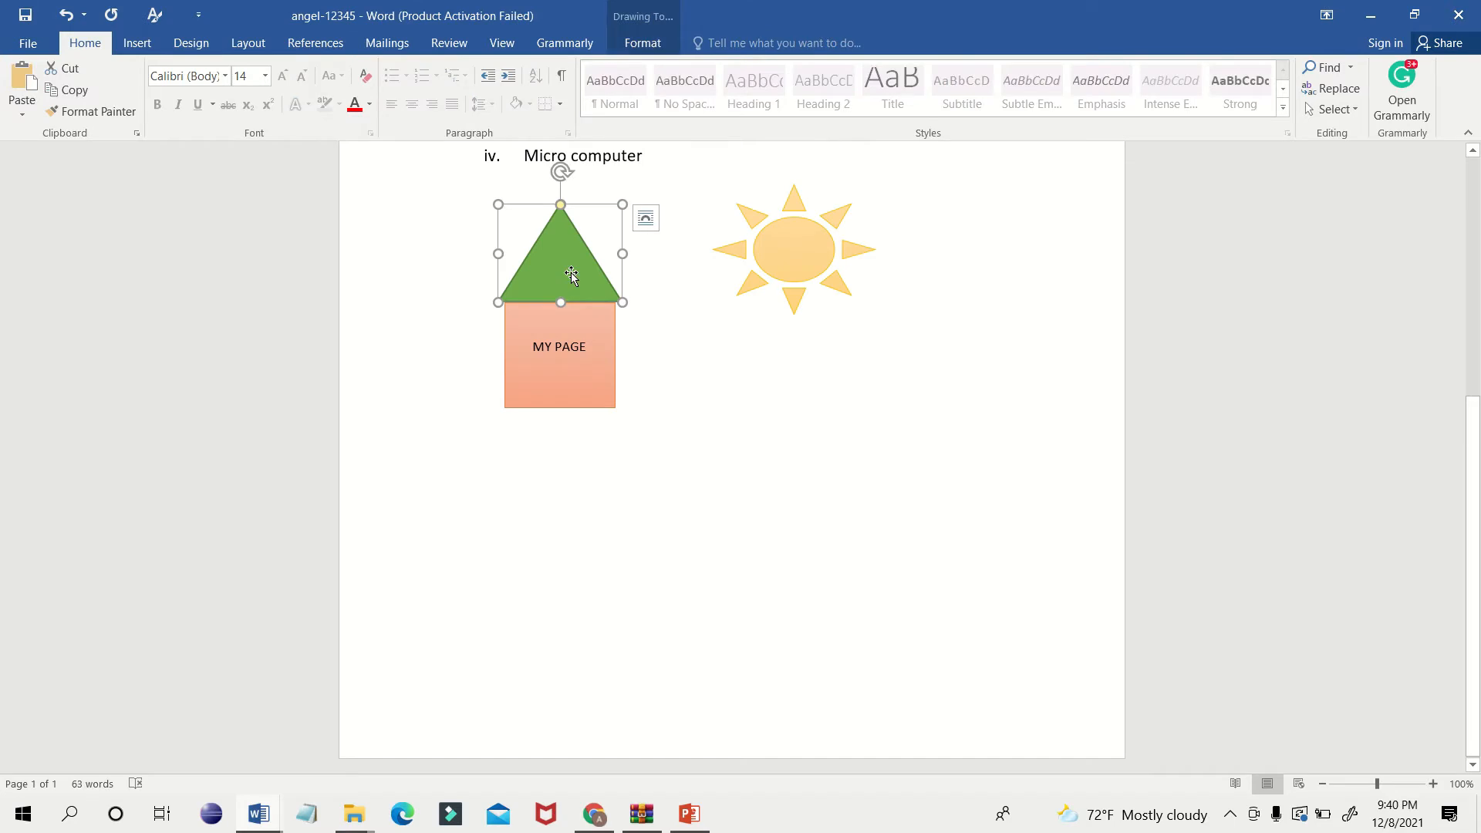
click(633, 45)
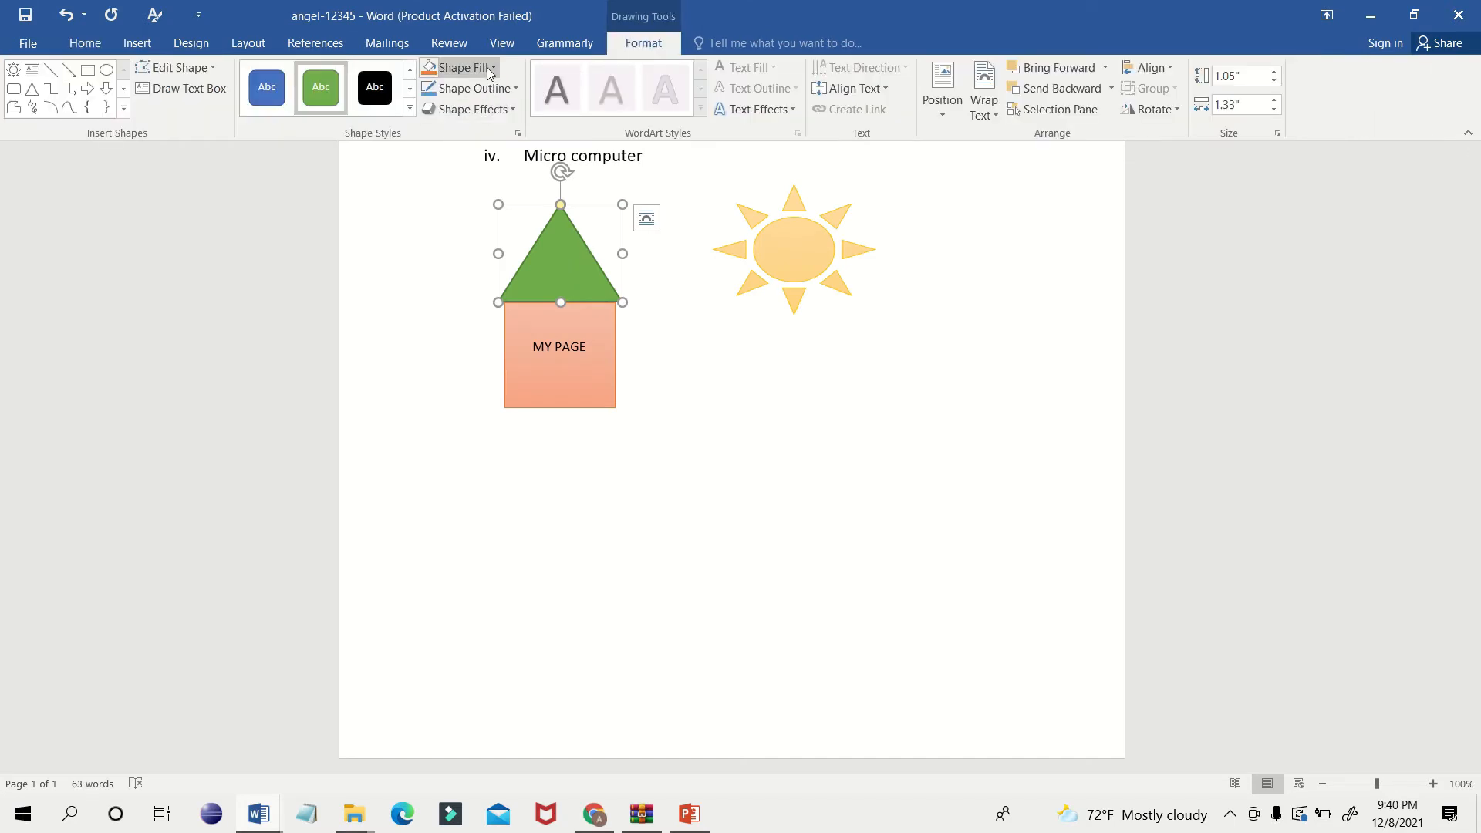
click(511, 110)
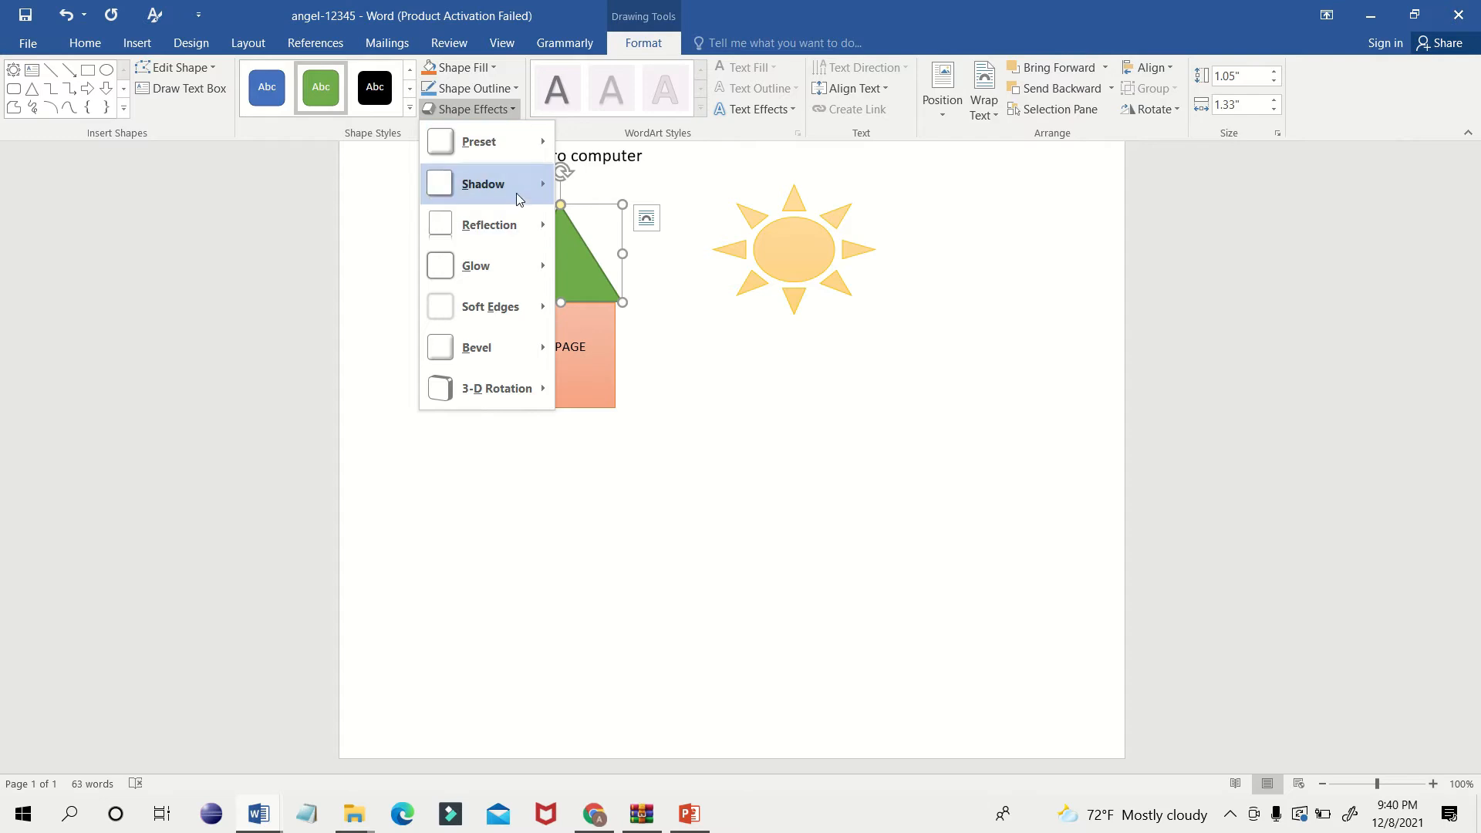
mouse_move(516, 192)
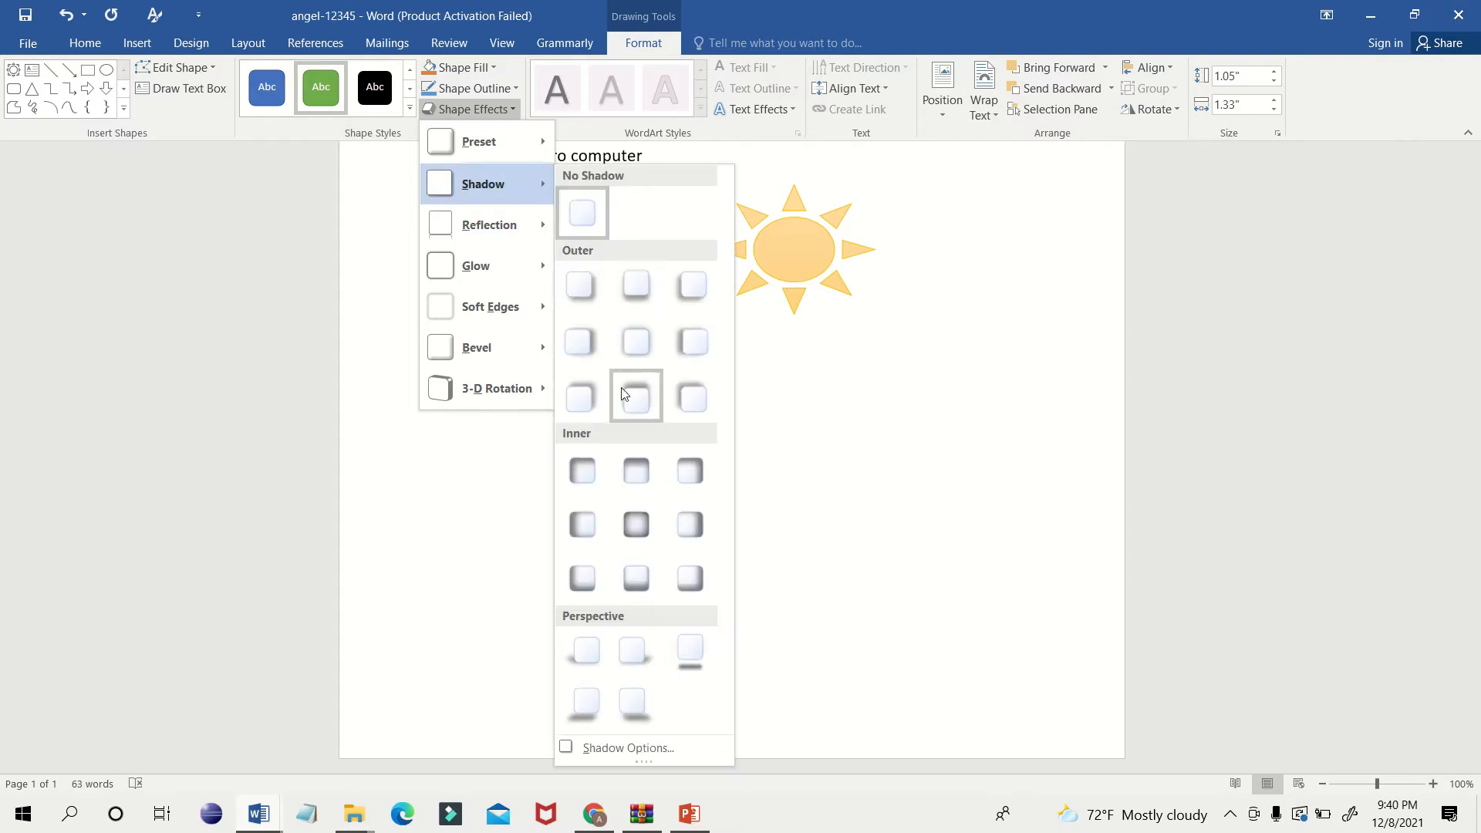
click(644, 517)
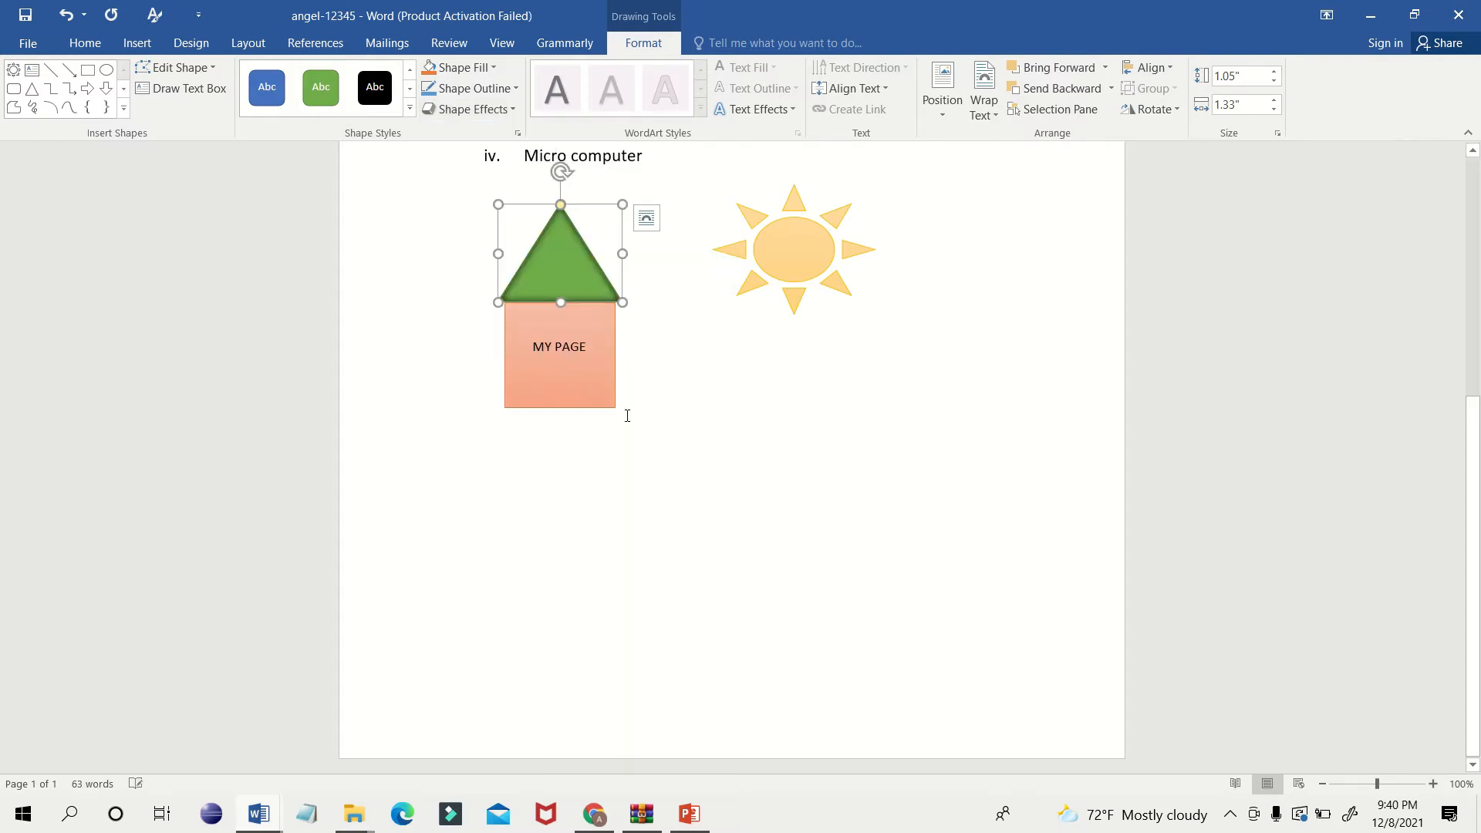
click(566, 338)
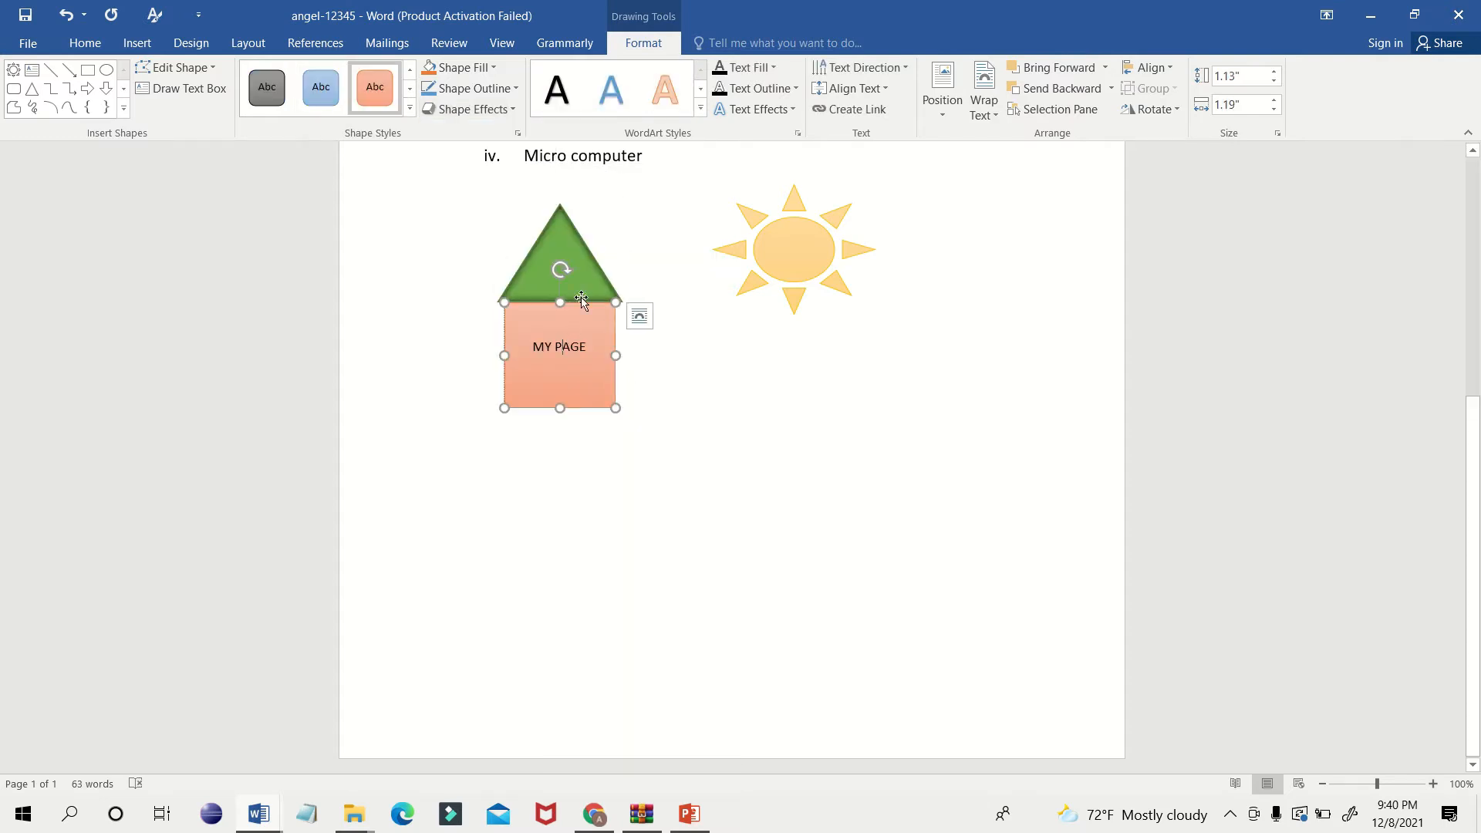
click(507, 110)
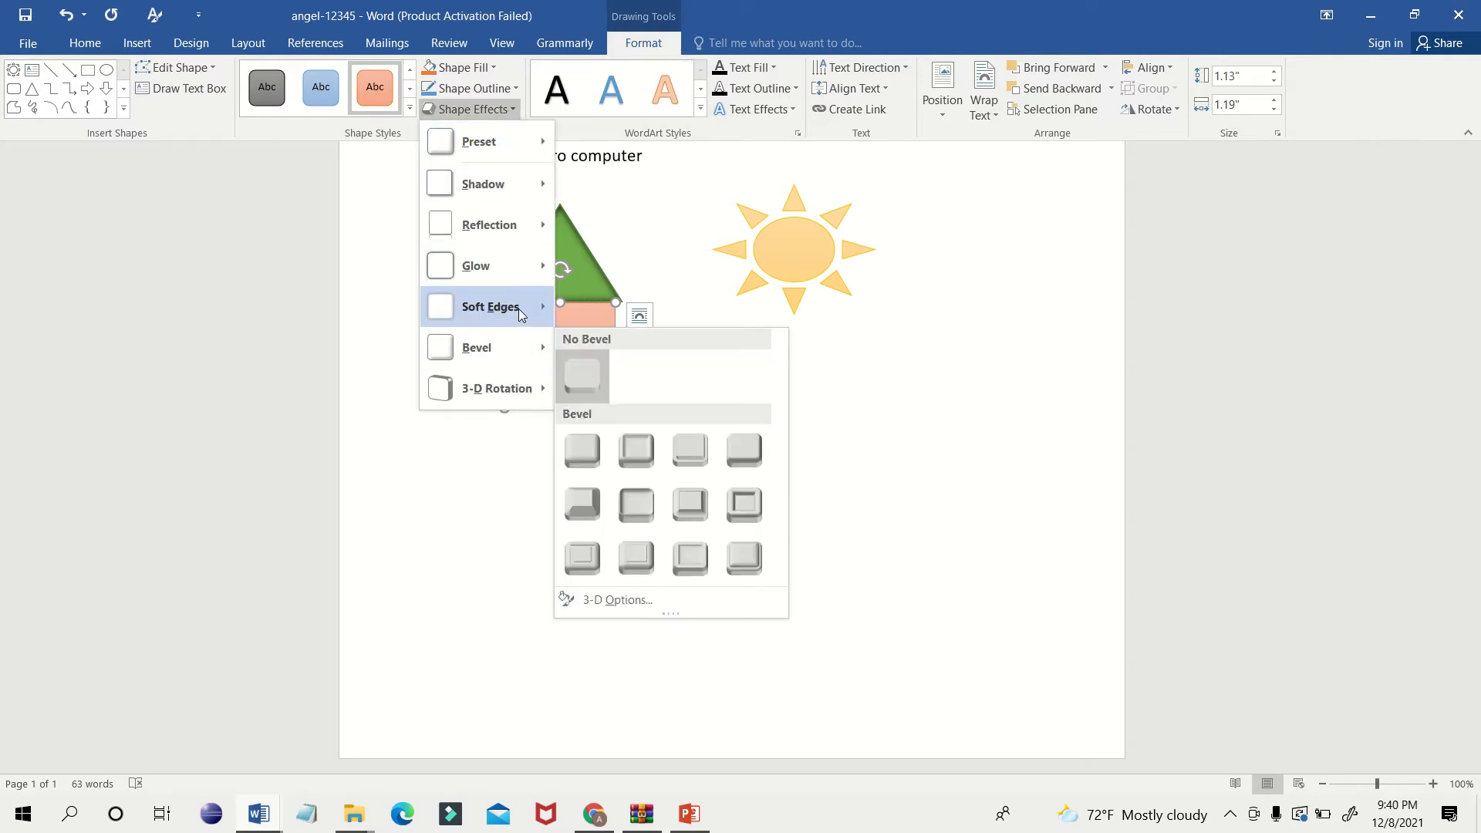
mouse_move(502, 274)
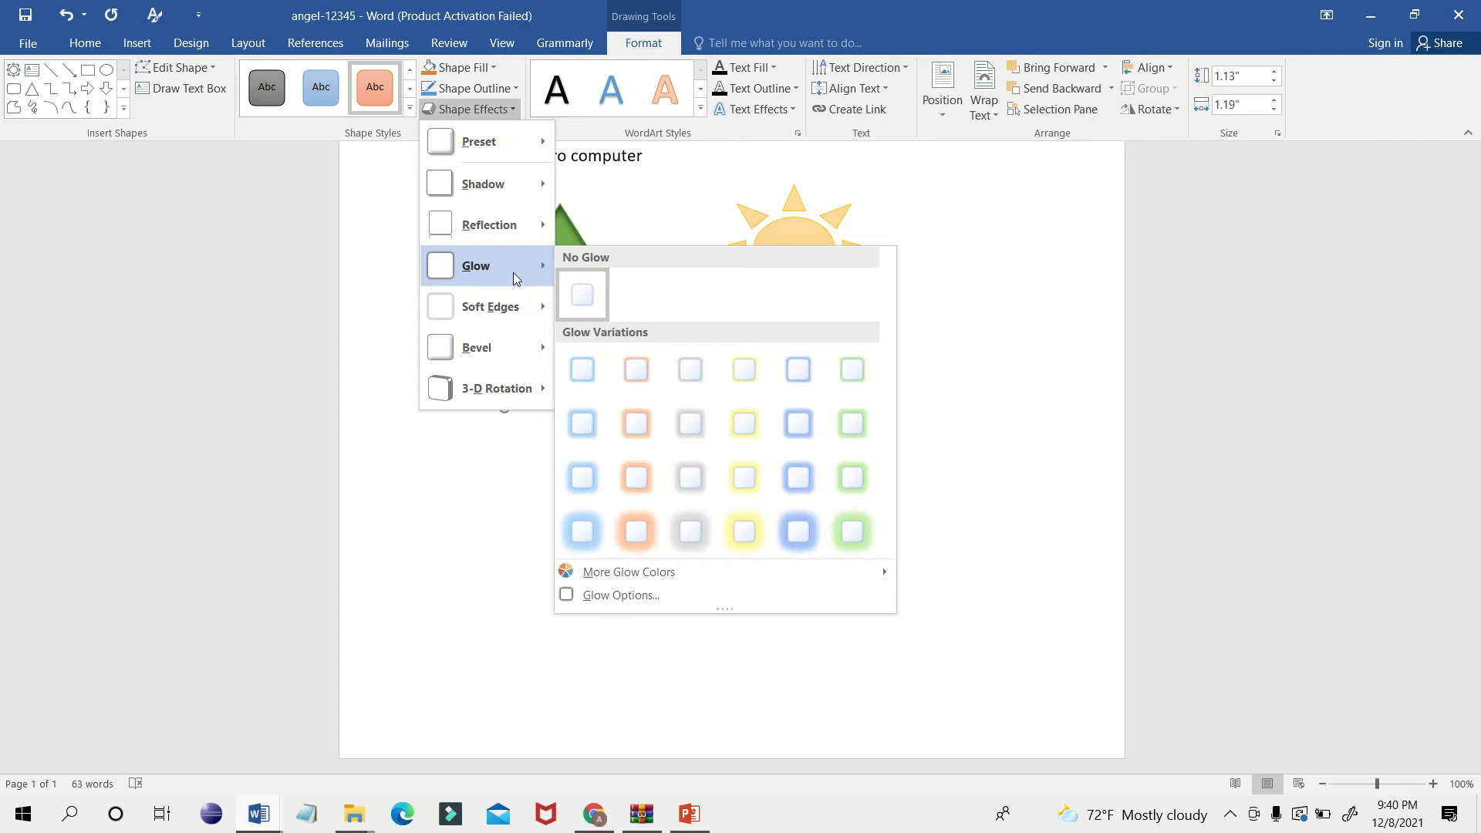
click(616, 192)
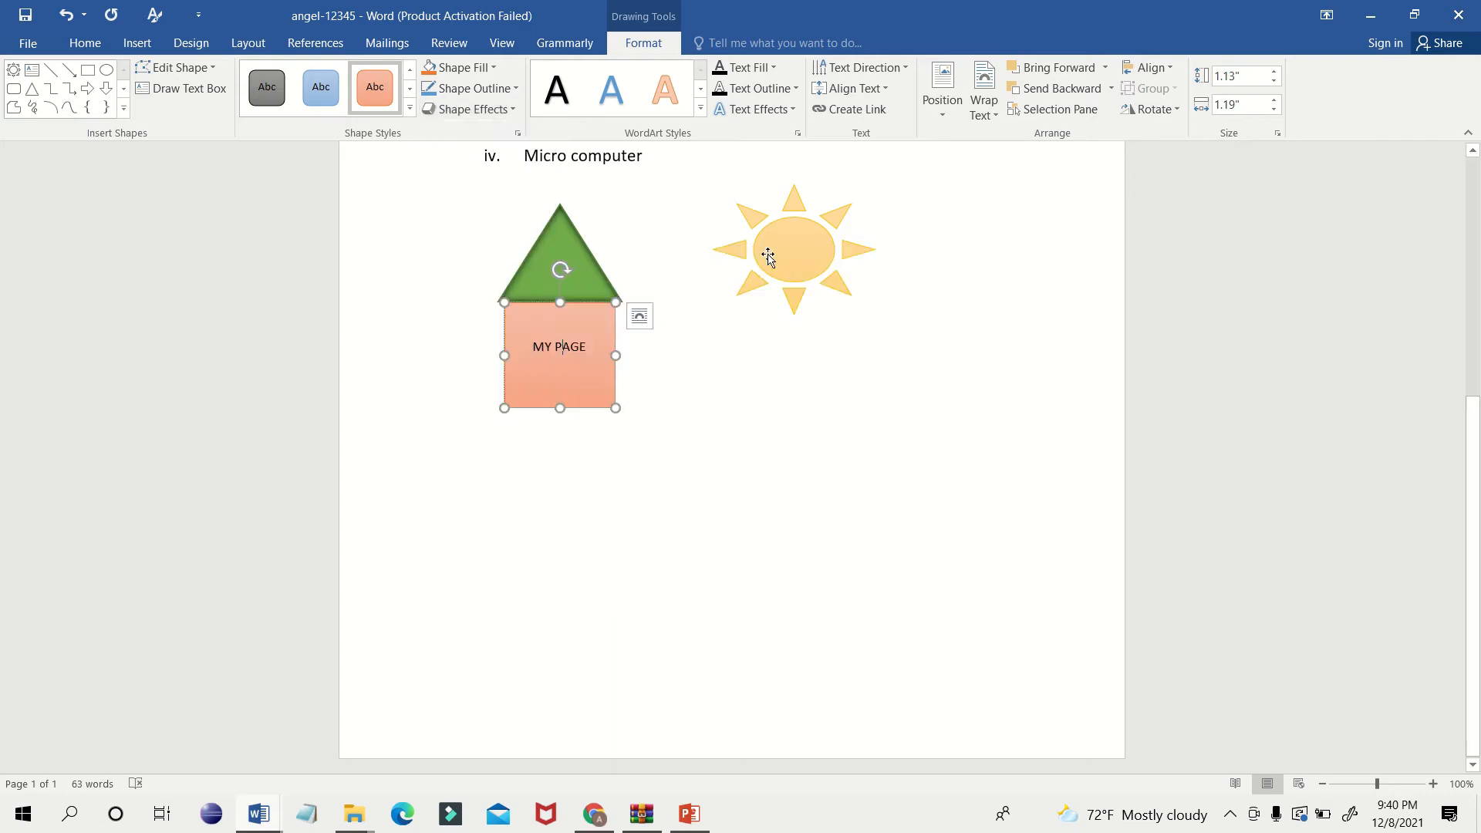
Add the largest yellow glow variation to the sun shape.
click(768, 257)
click(502, 110)
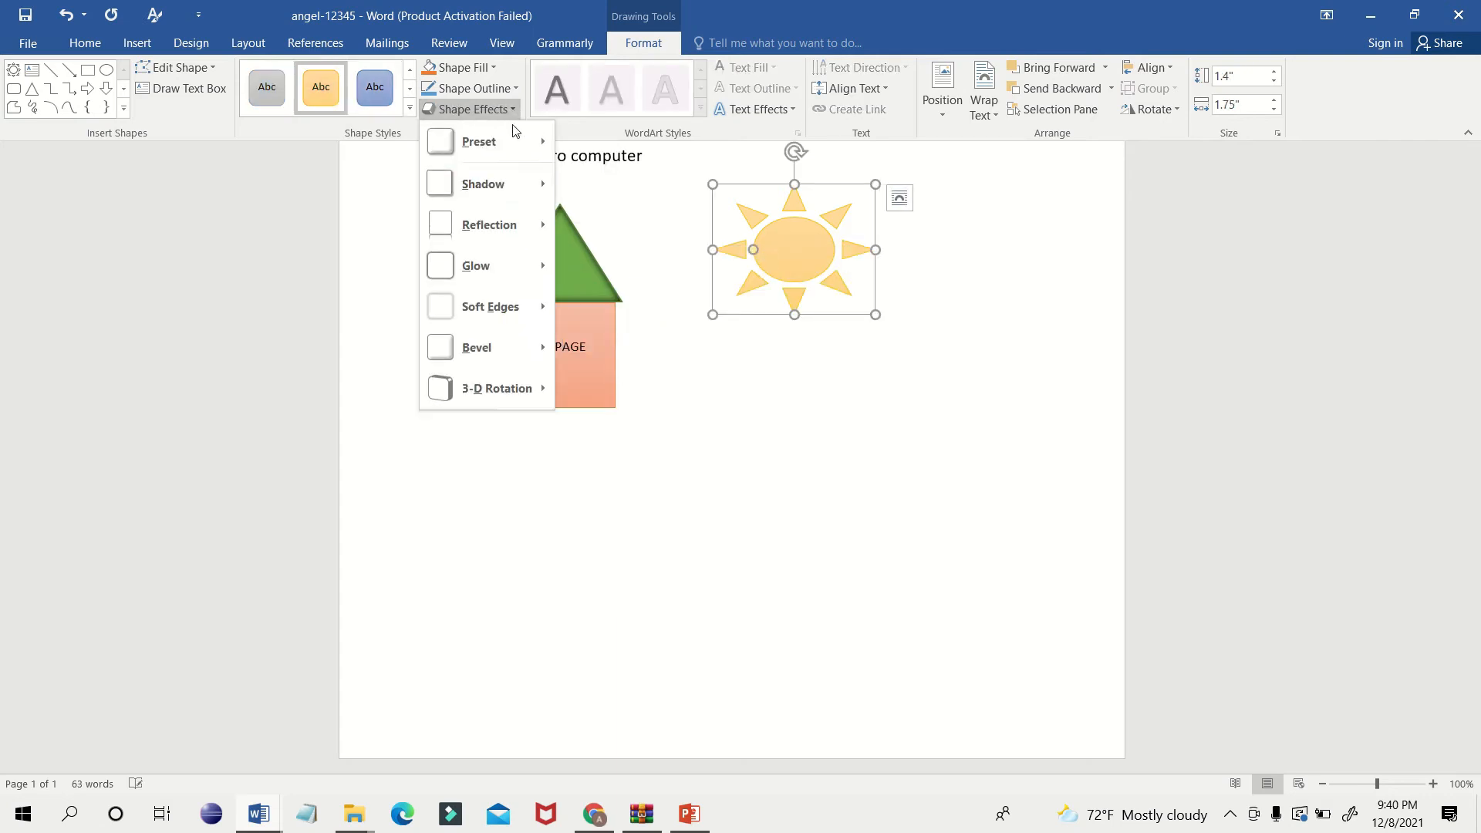
mouse_move(473, 270)
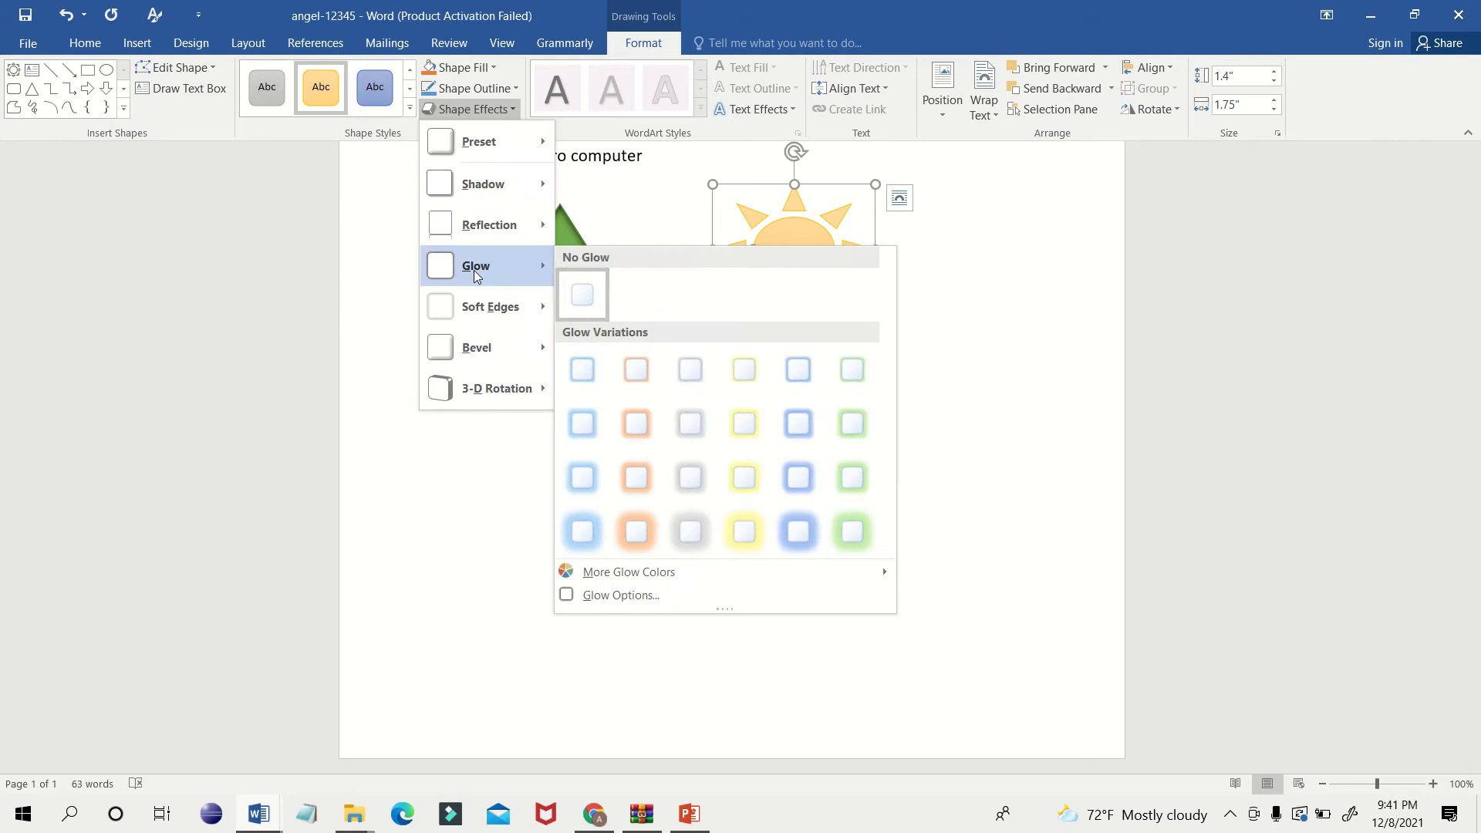
click(752, 522)
click(858, 398)
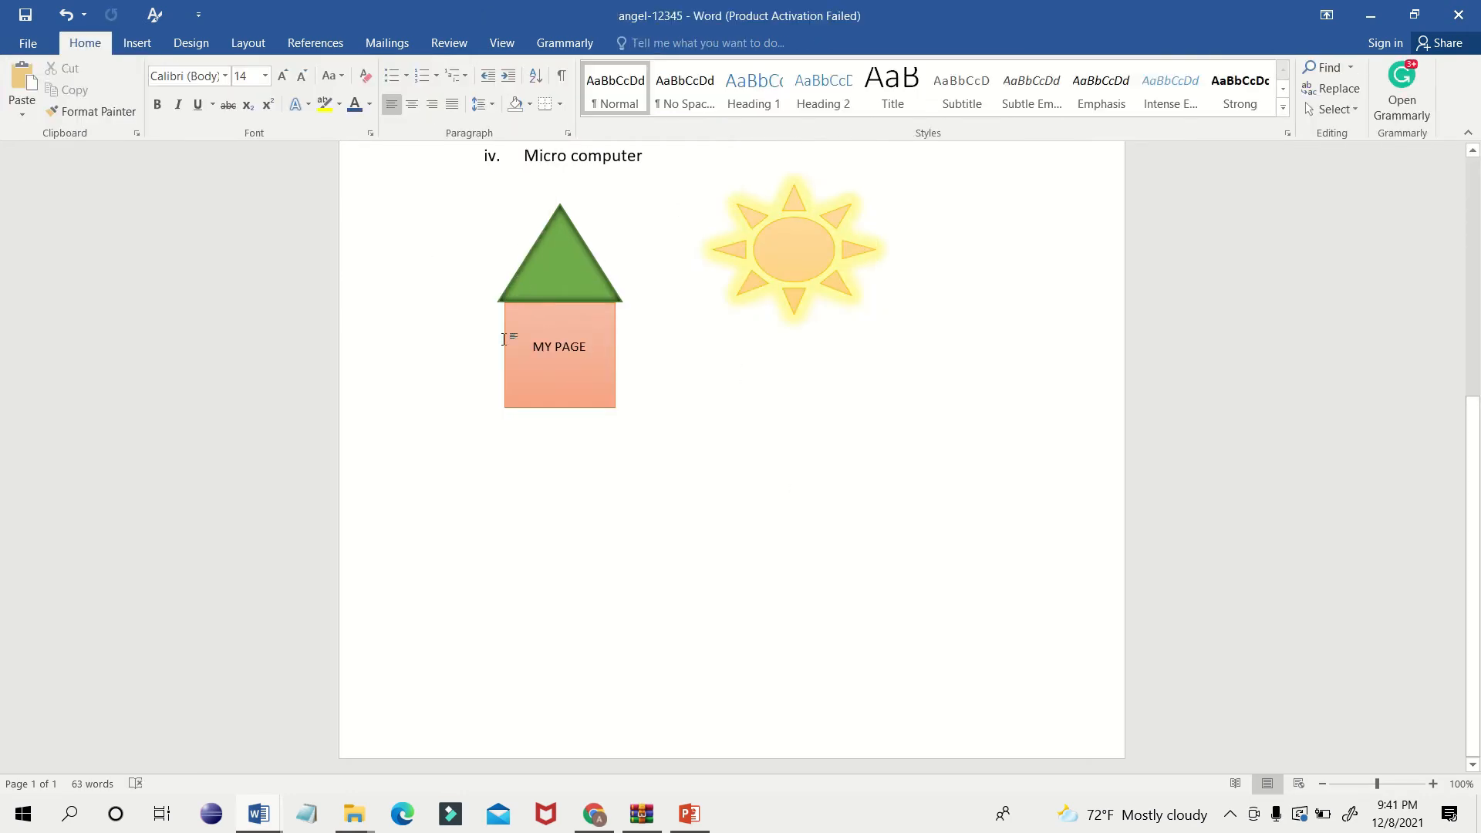
Following the assignment's outline instruction, give the triangle an outline in the standard purple color.
key(alt+Tab)
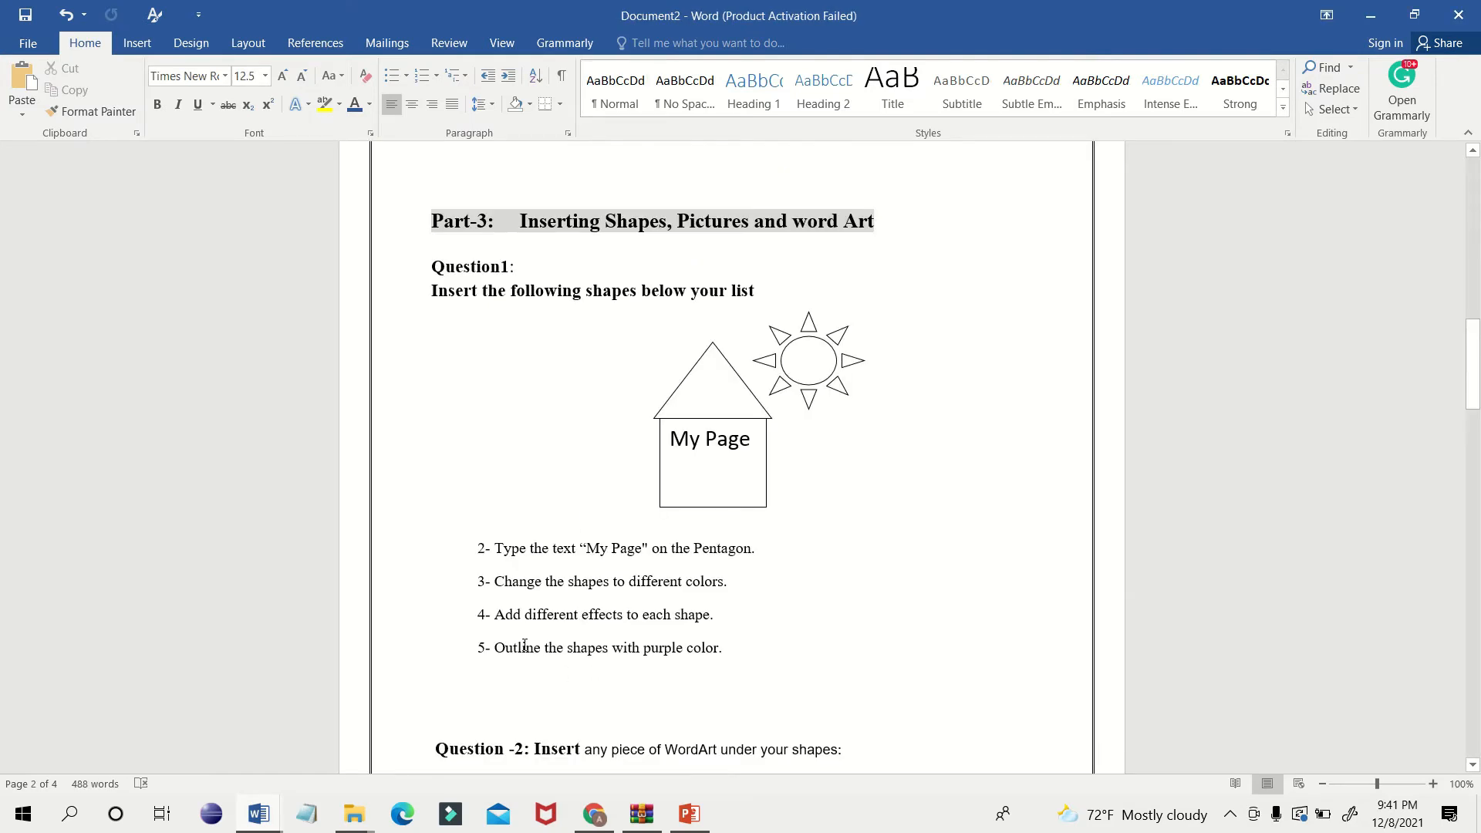
key(alt+Tab)
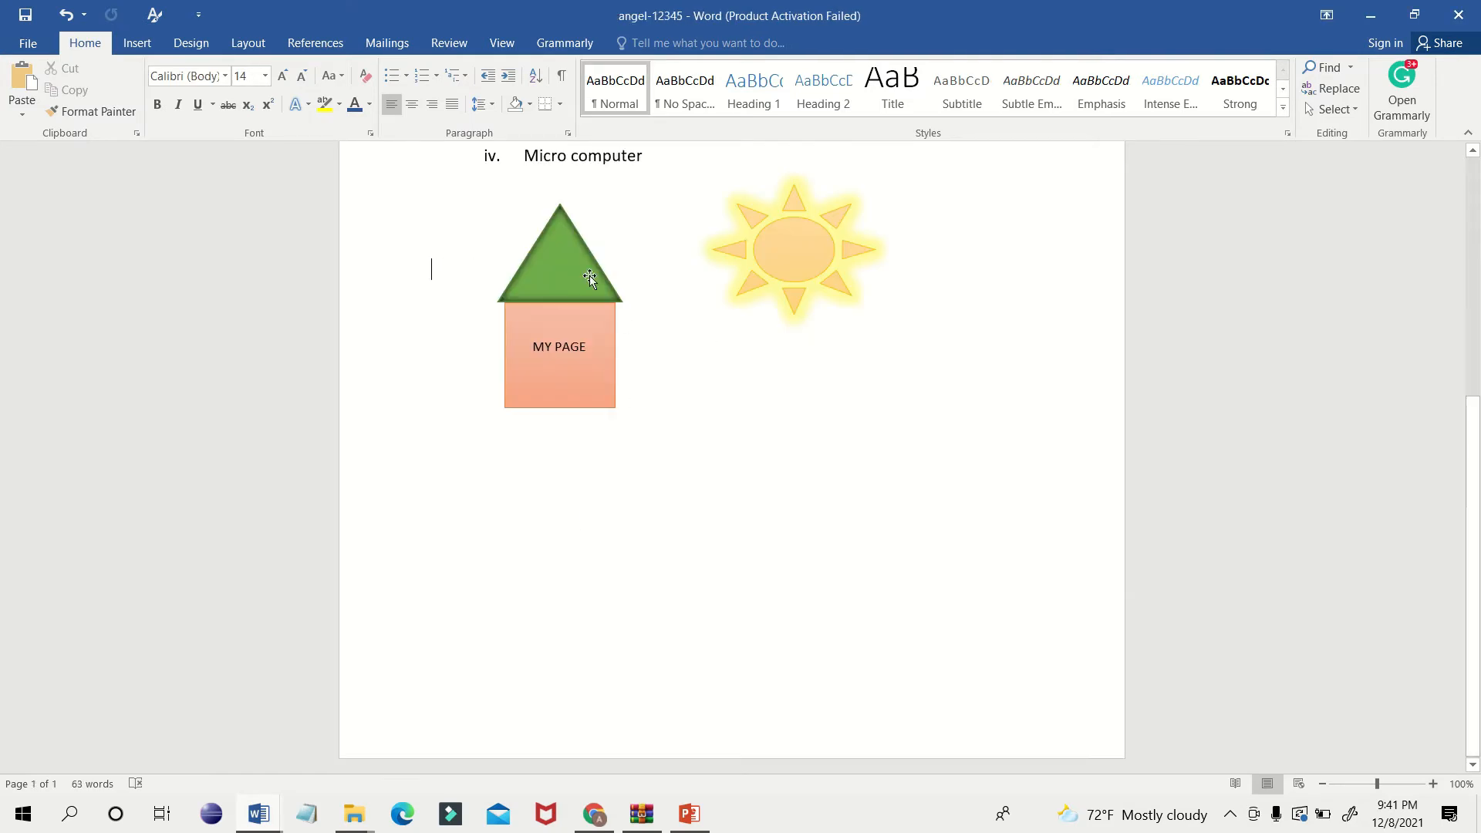
click(572, 254)
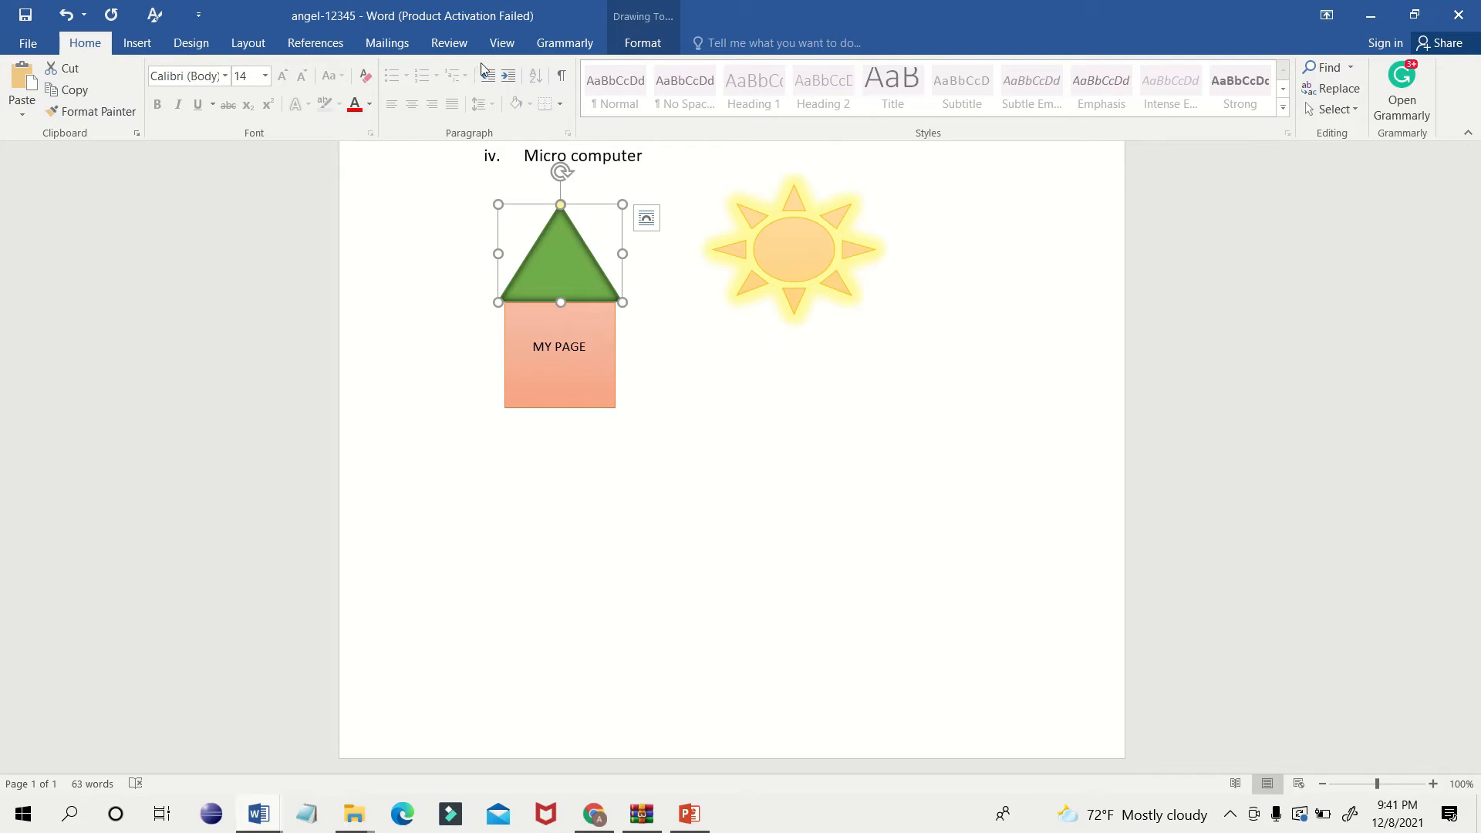
click(626, 45)
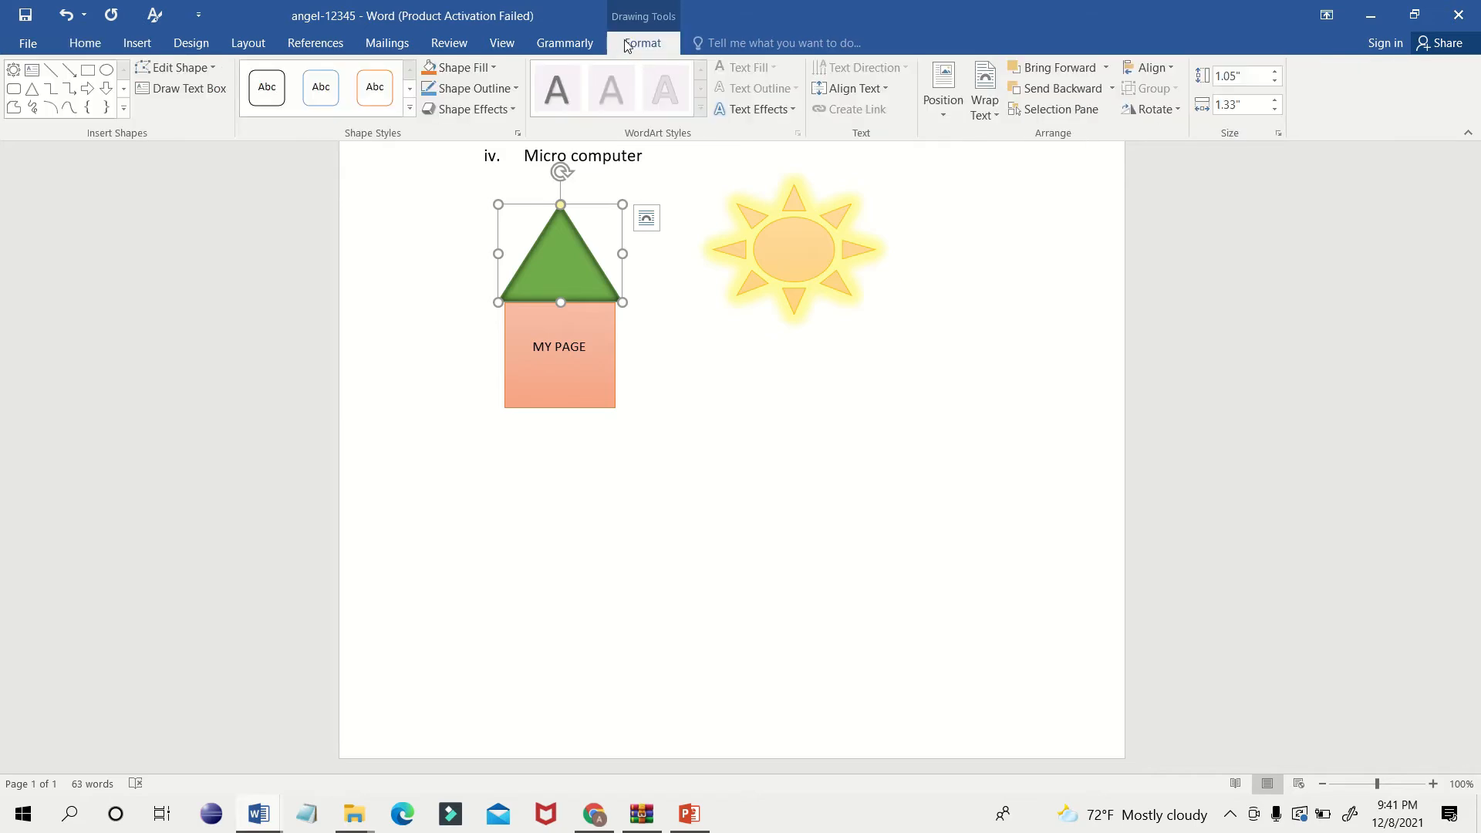
click(520, 89)
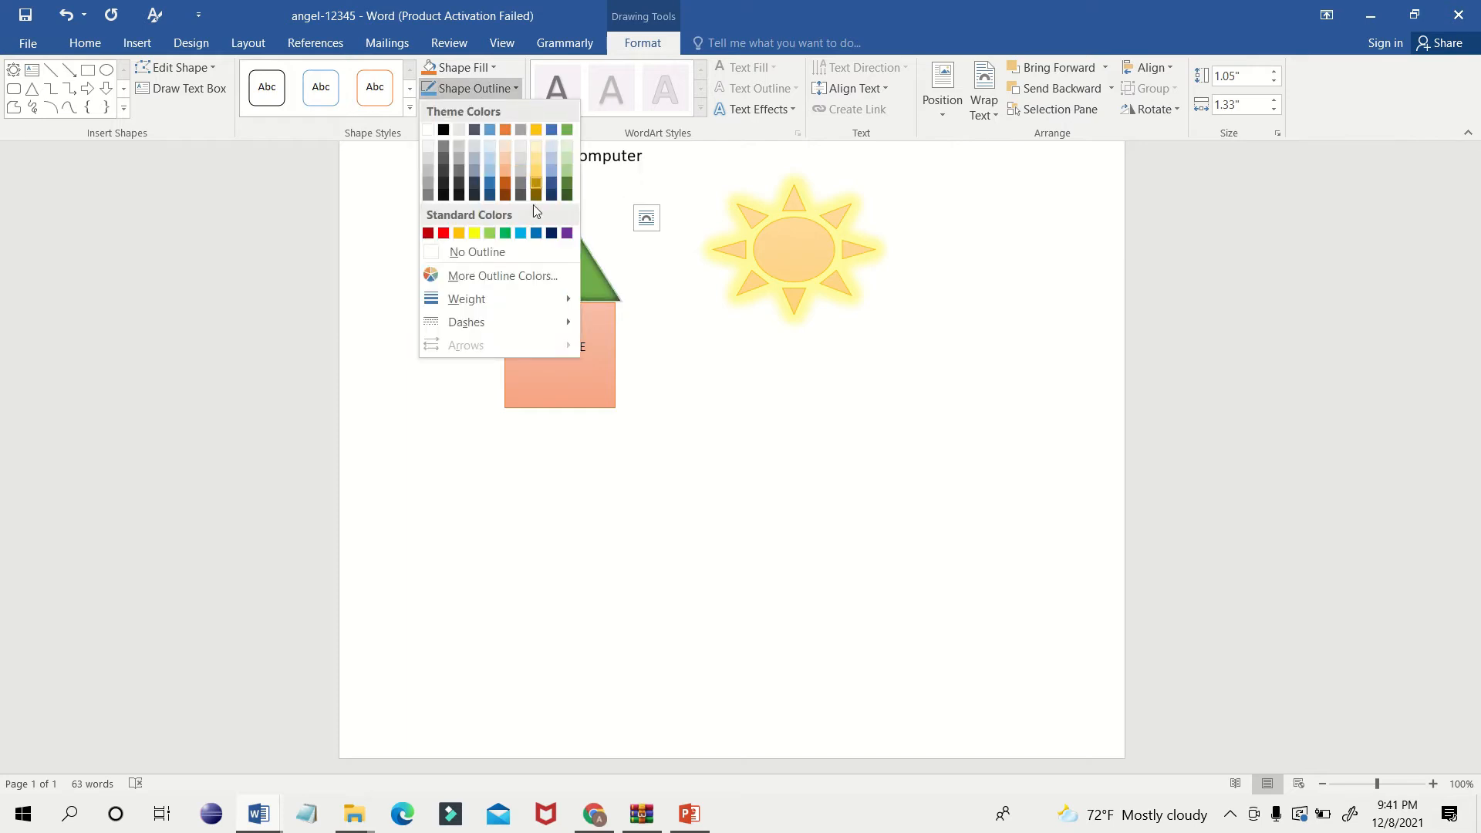
click(568, 242)
Set the outline of the house's rectangle to the standard purple color.
click(584, 347)
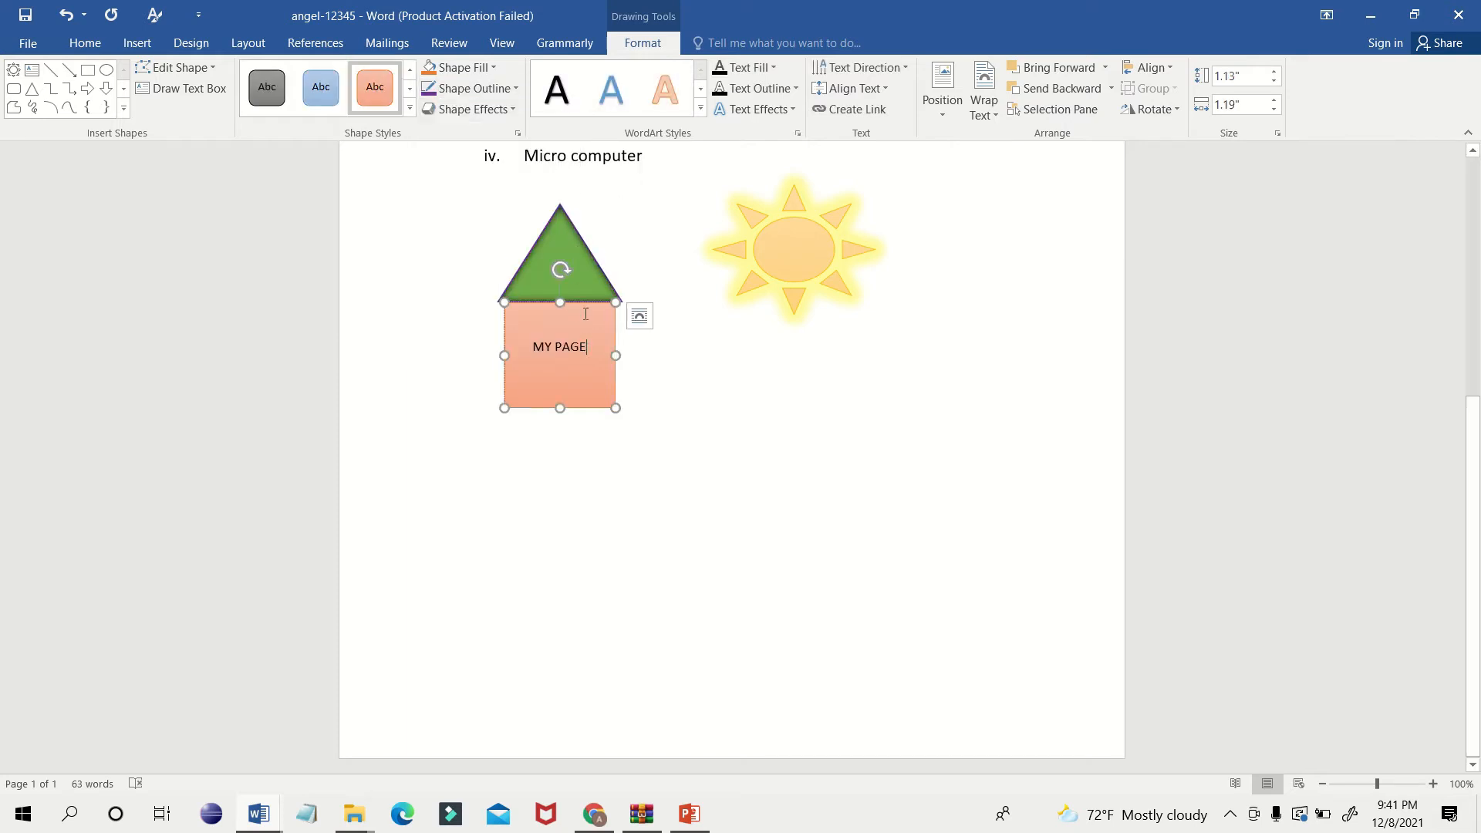
click(514, 89)
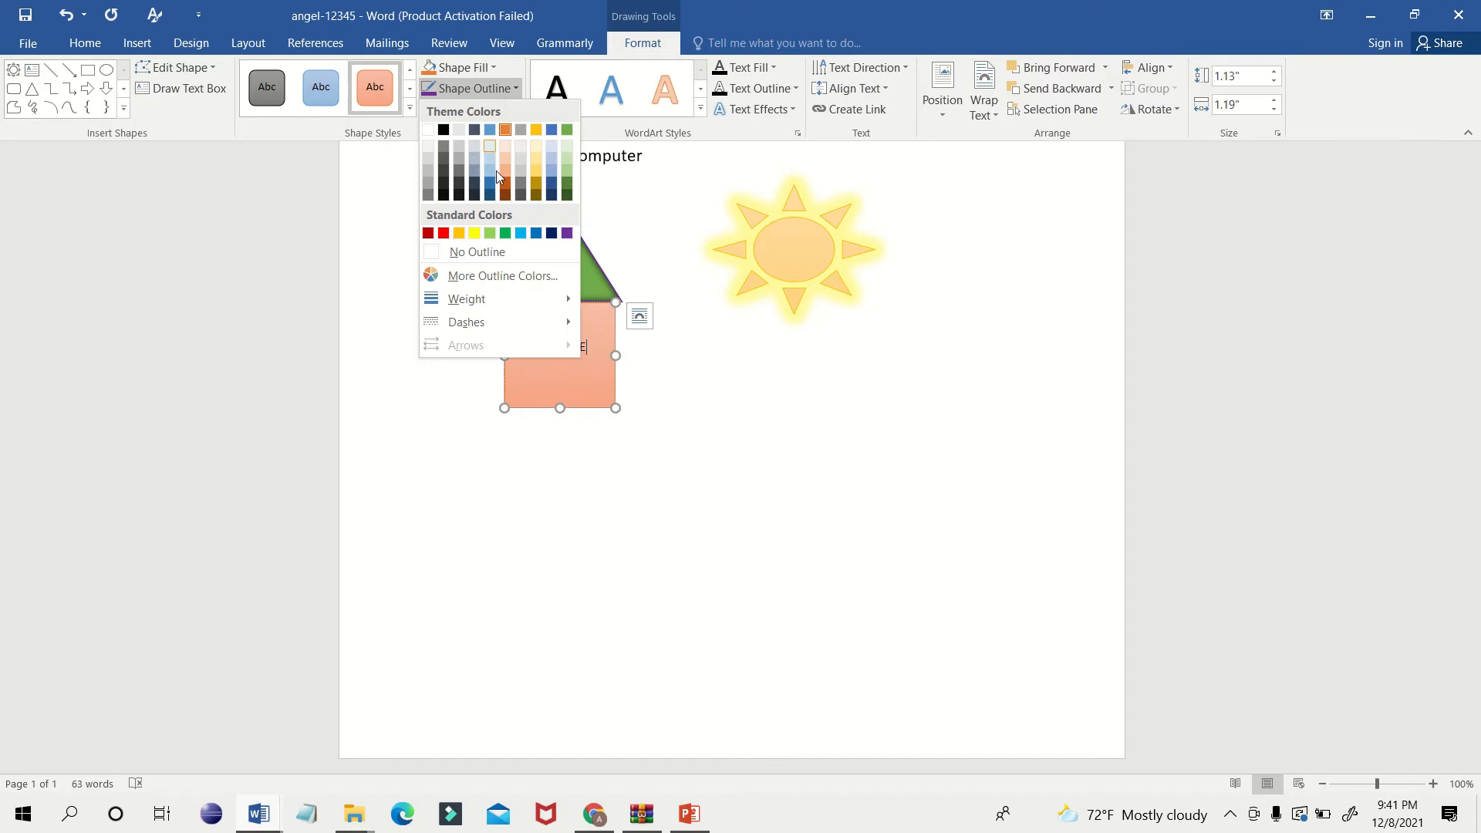
click(567, 233)
Outline the sun shape with the standard purple color.
click(764, 239)
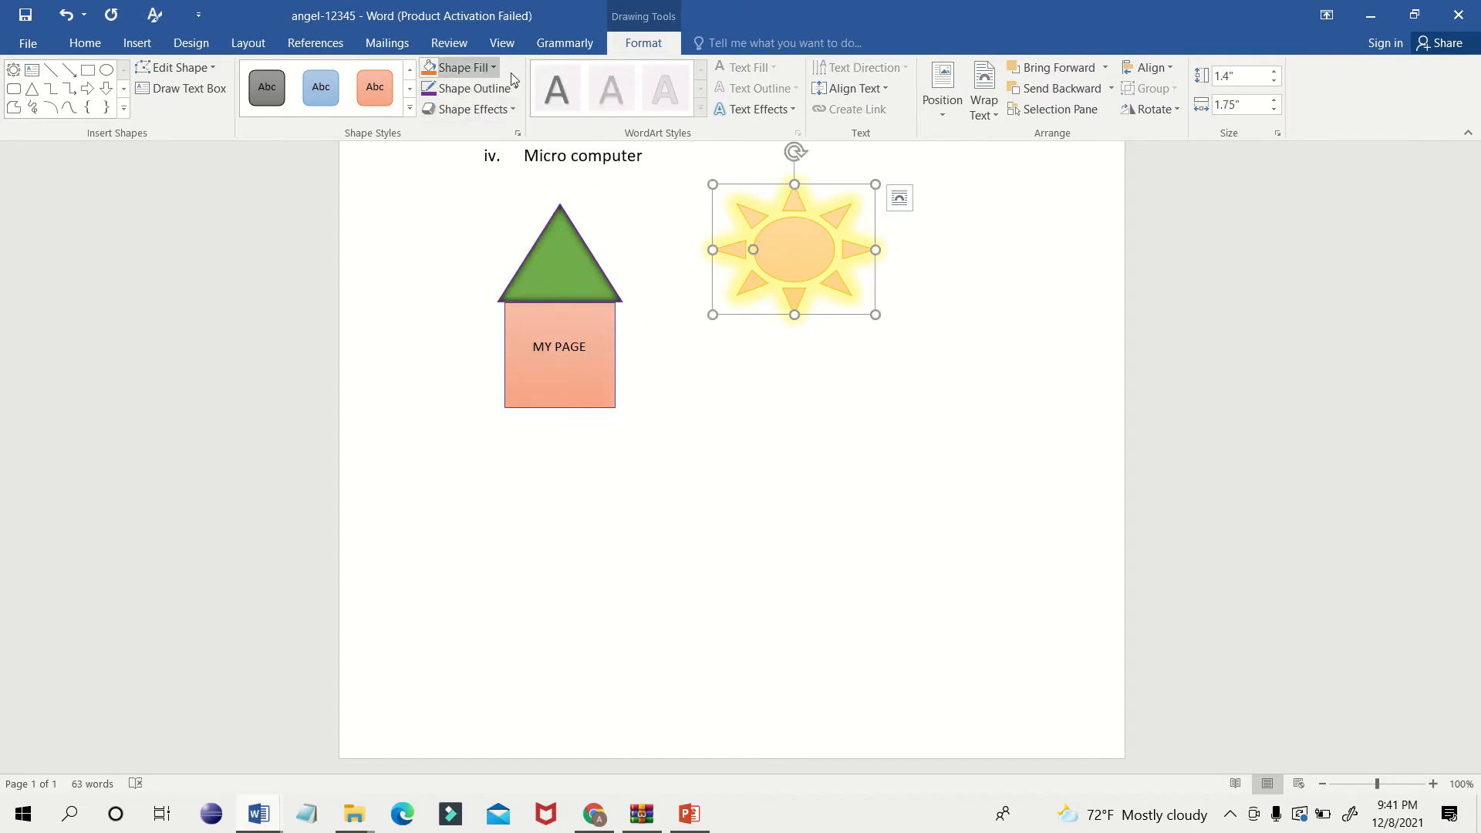
click(520, 88)
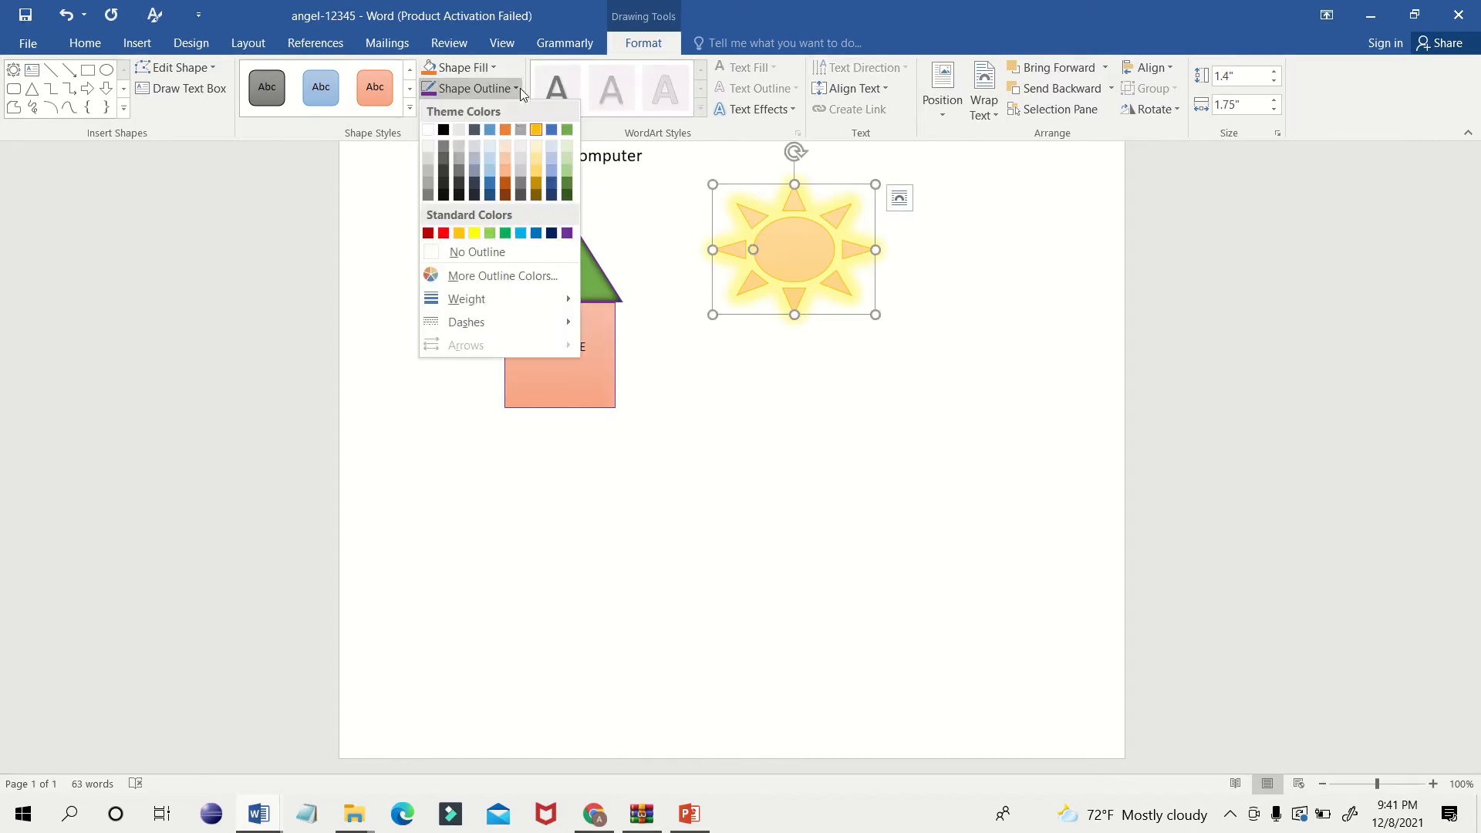
click(568, 233)
click(810, 432)
Read the assignment's Question 2 instructions on the text, alignment and font of the WordArt under the shapes.
key(alt+Tab)
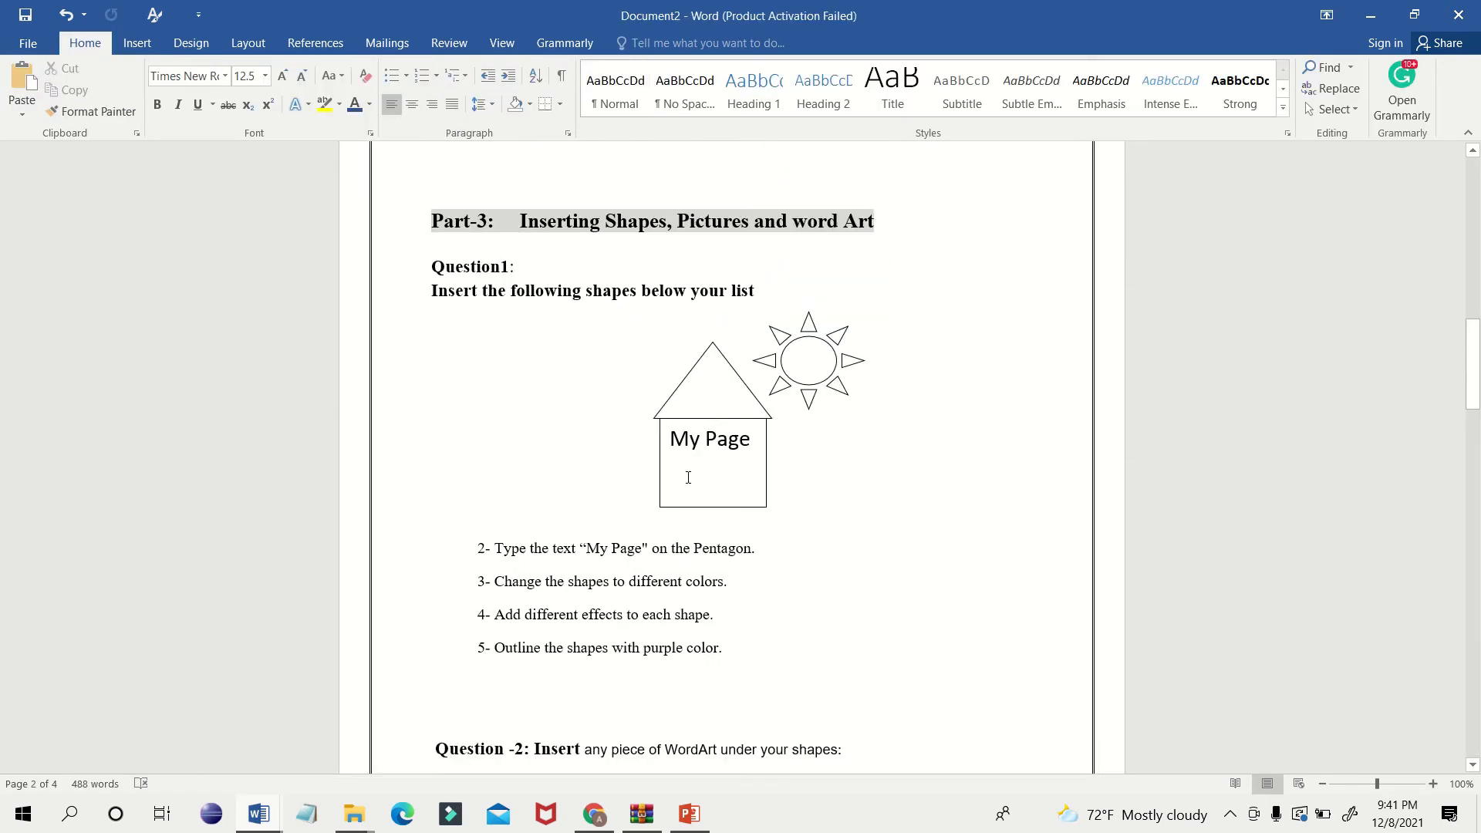
scroll(688, 477, down, 3)
scroll(682, 487, up, 3)
scroll(682, 487, down, 3)
scroll(682, 488, down, 1)
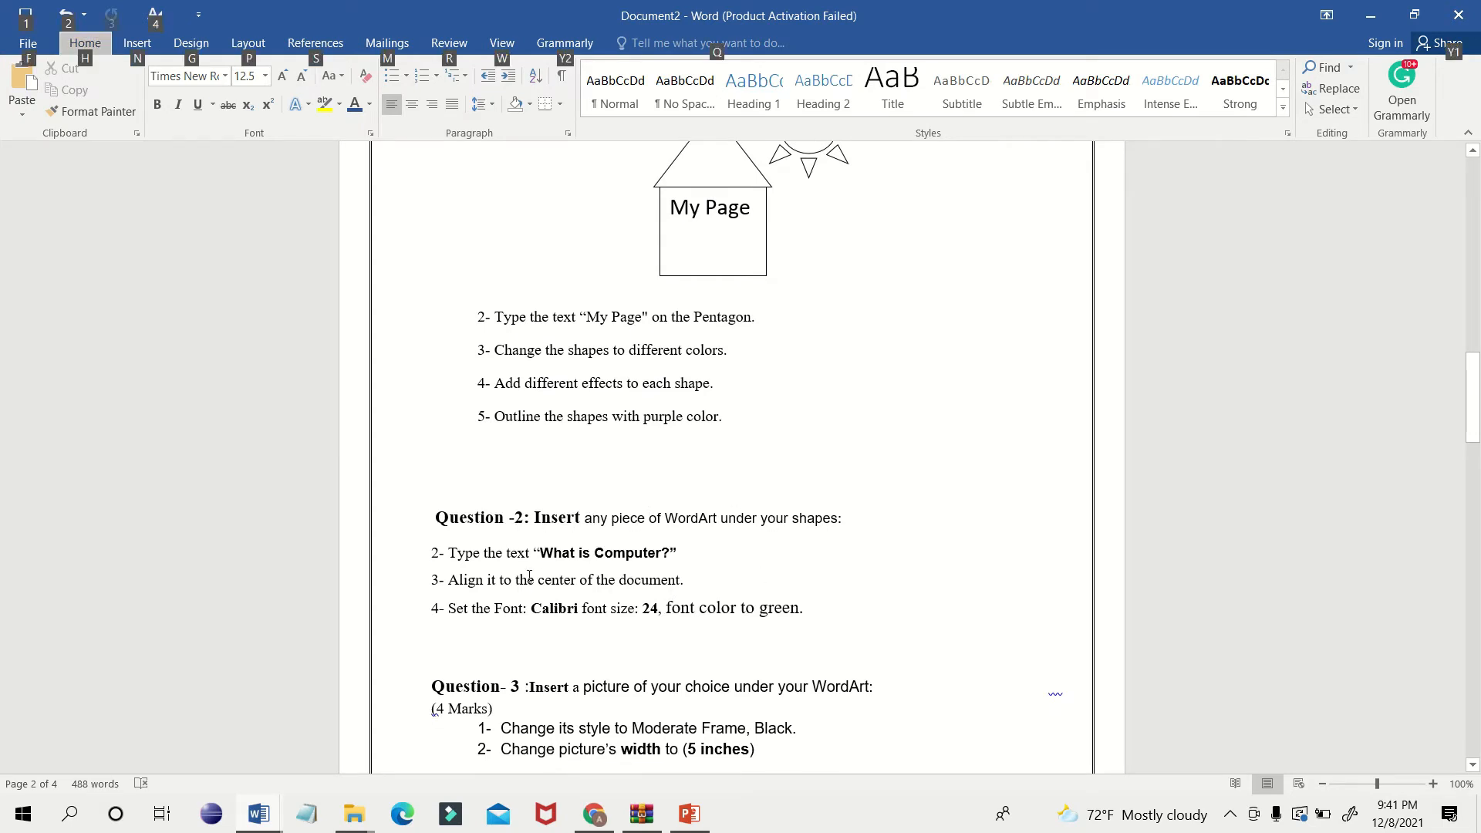
key(alt+Tab)
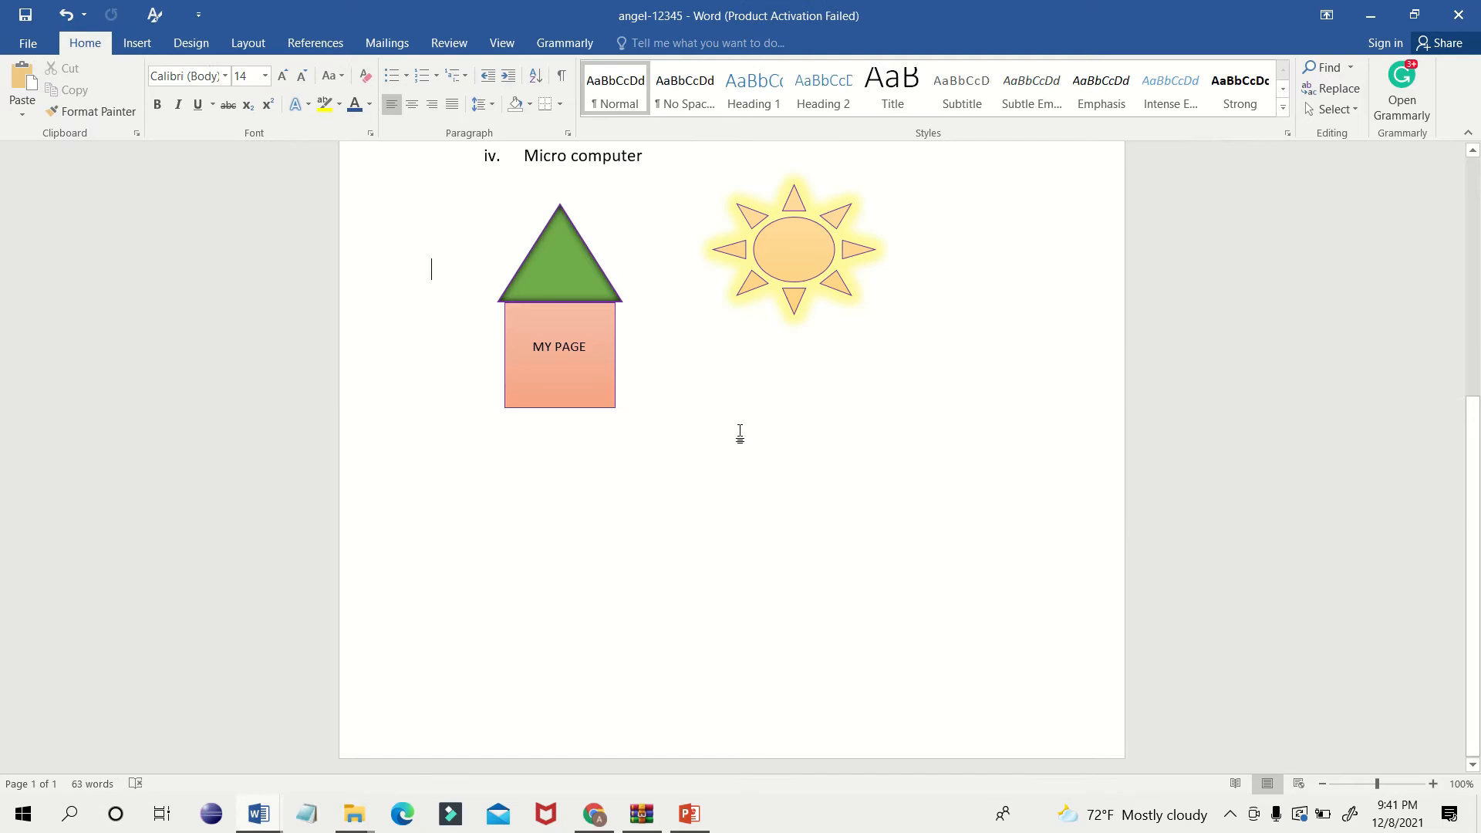
key(Return)
key(Return)
key(Return)
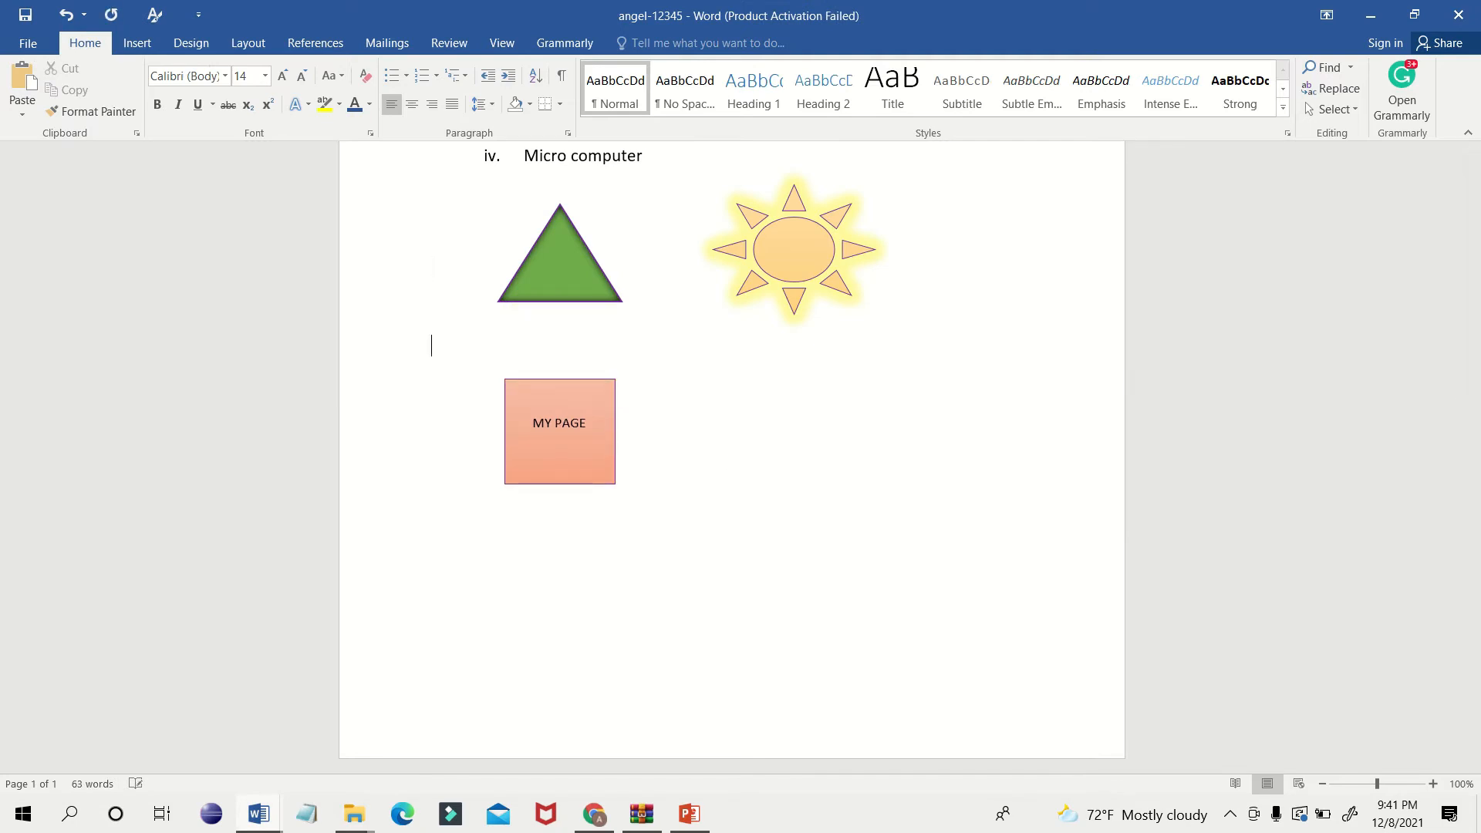
key(ctrl+z)
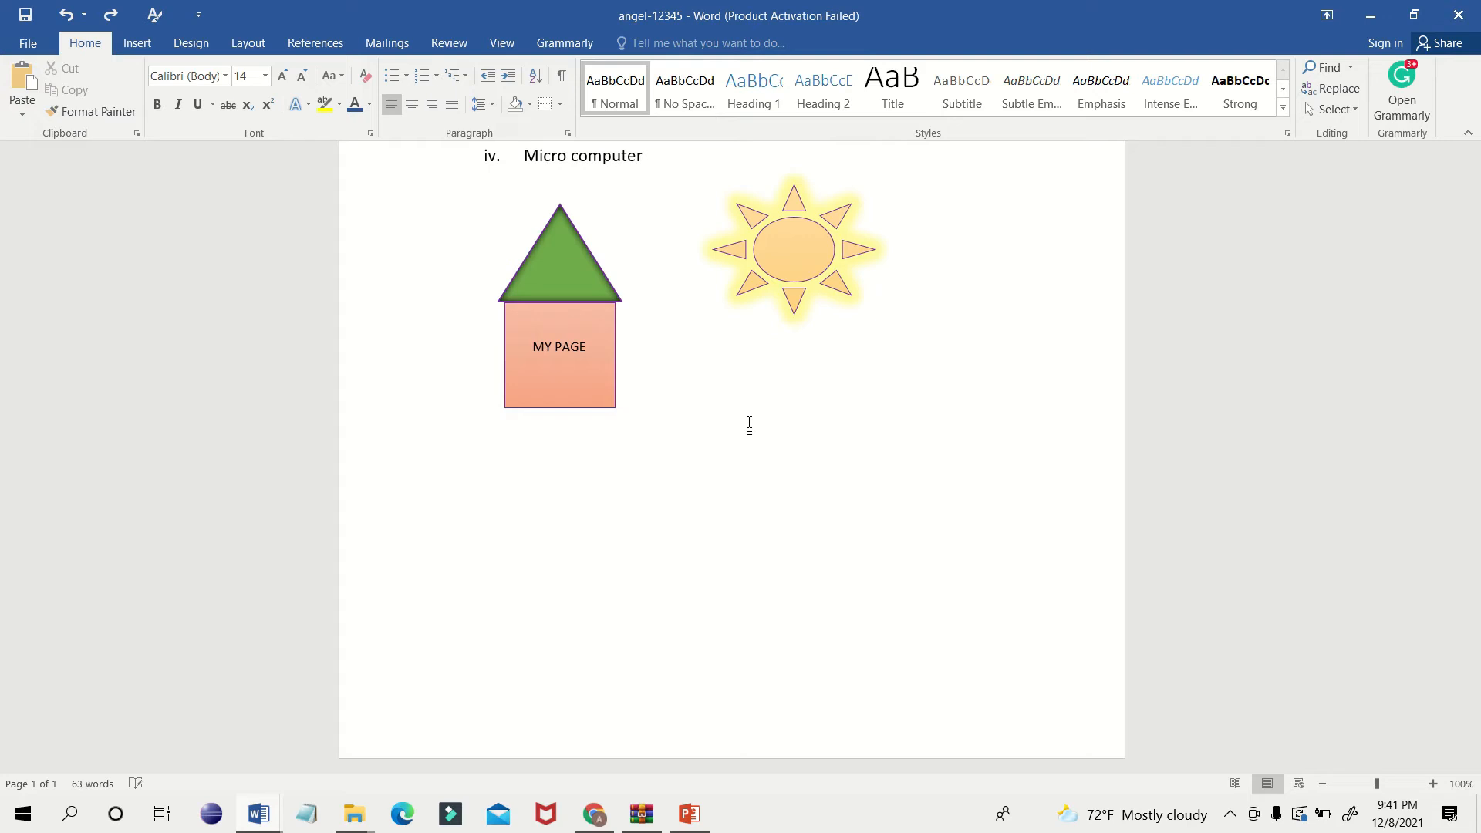
Try to place the insertion point in the empty area below the house shapes.
double_click(819, 400)
click(488, 540)
double_click(485, 542)
double_click(457, 543)
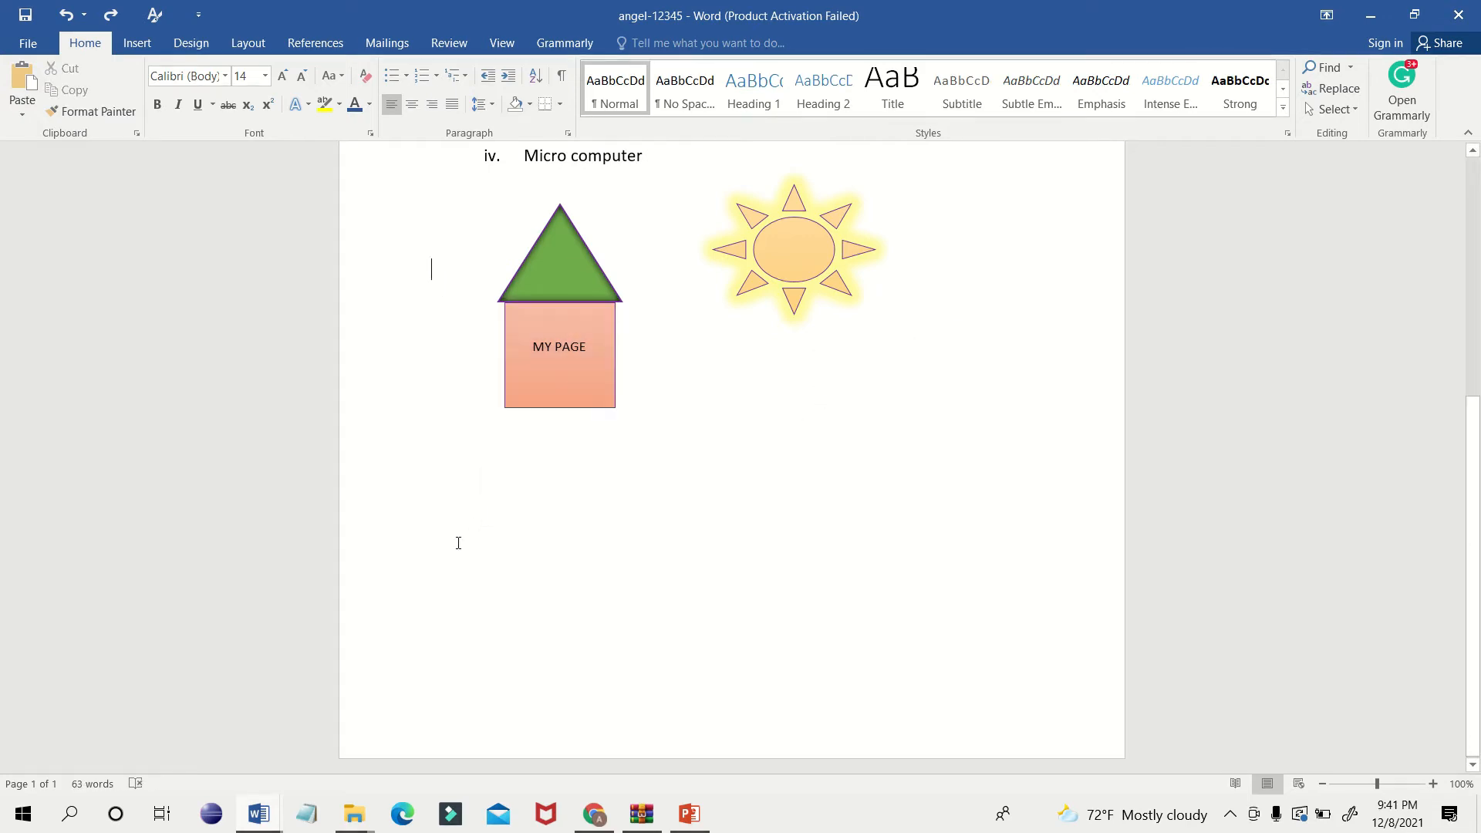
click(459, 466)
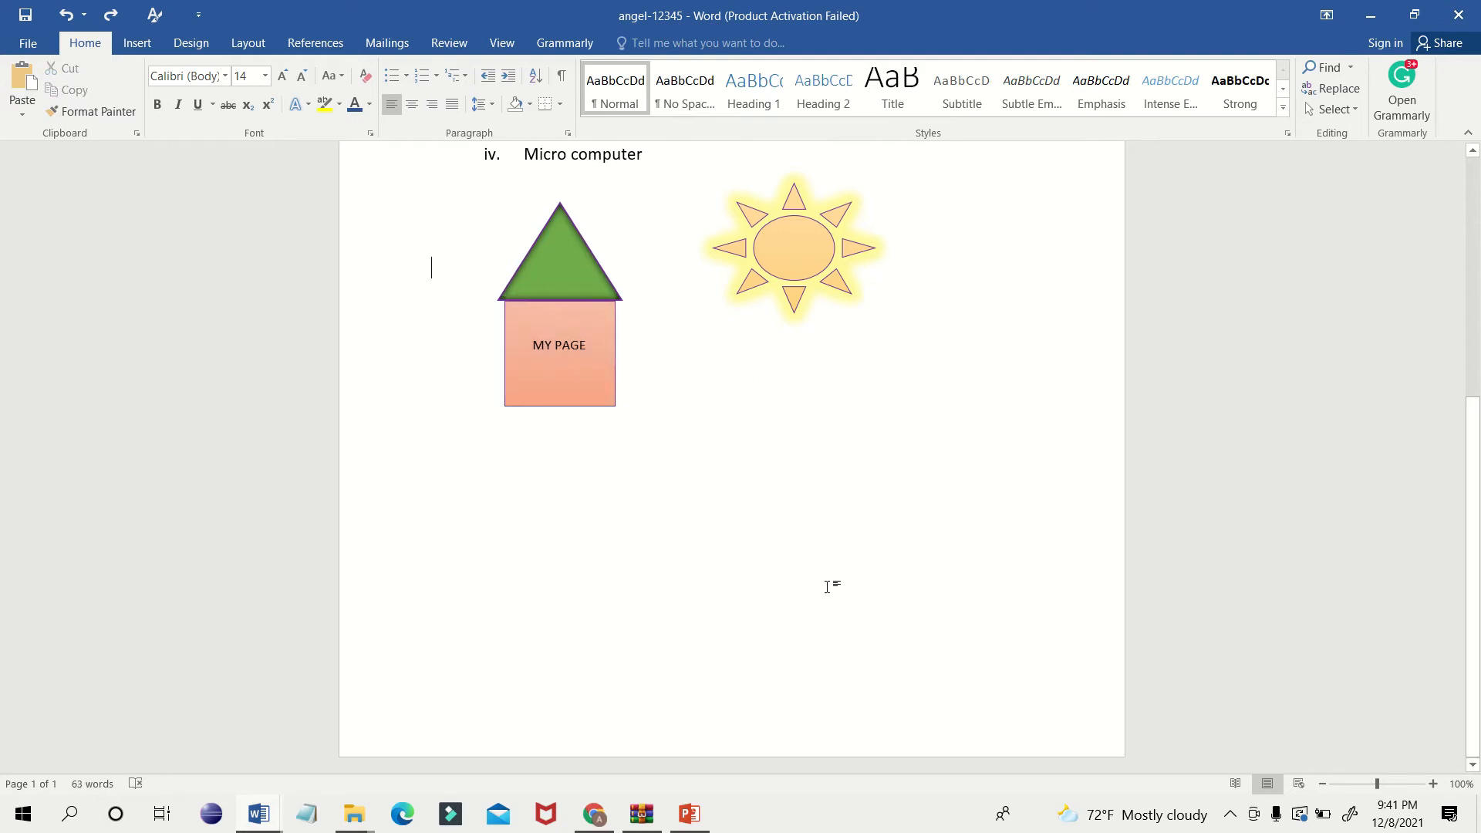
double_click(537, 731)
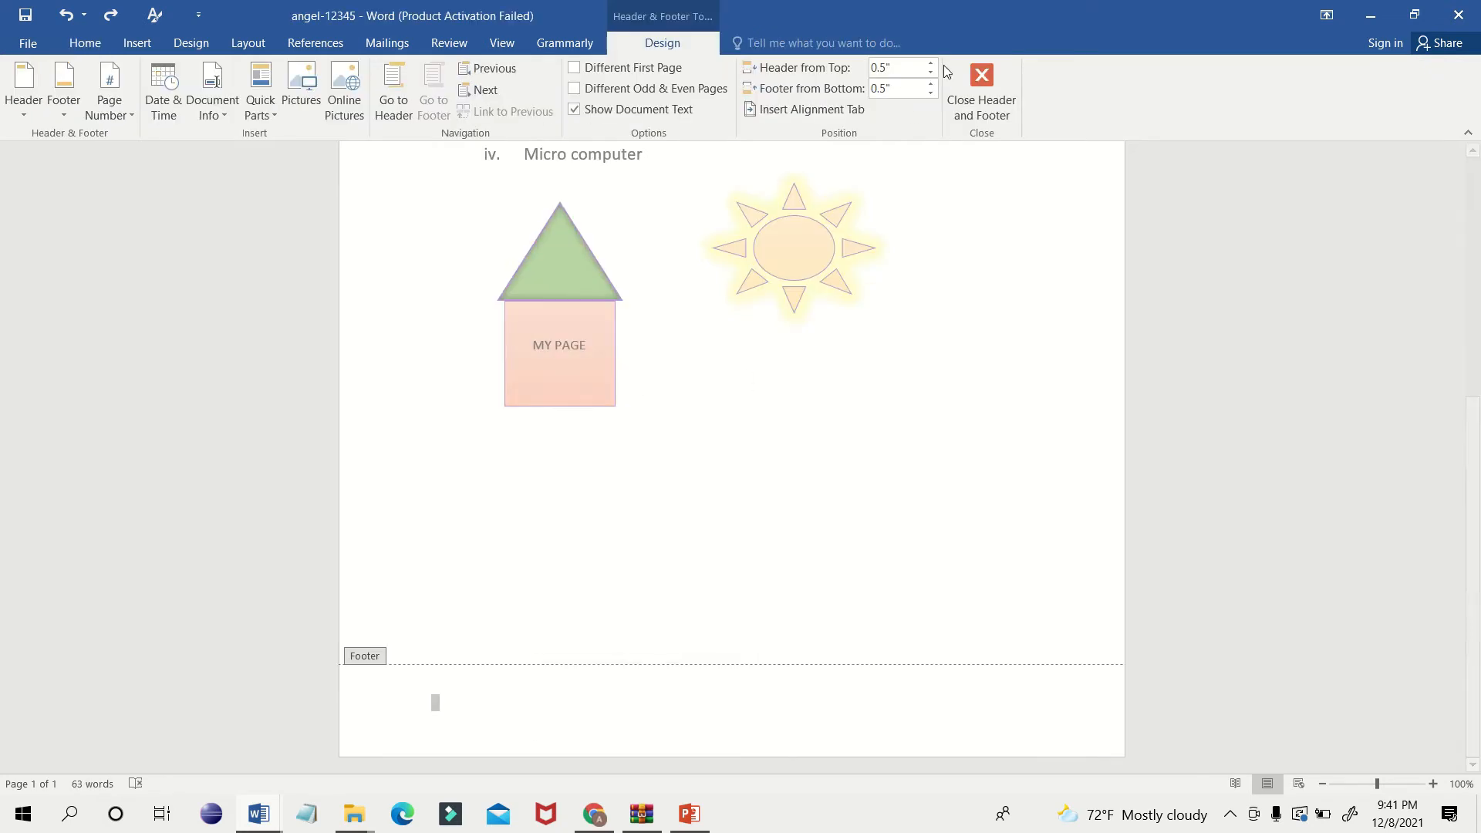
double_click(413, 509)
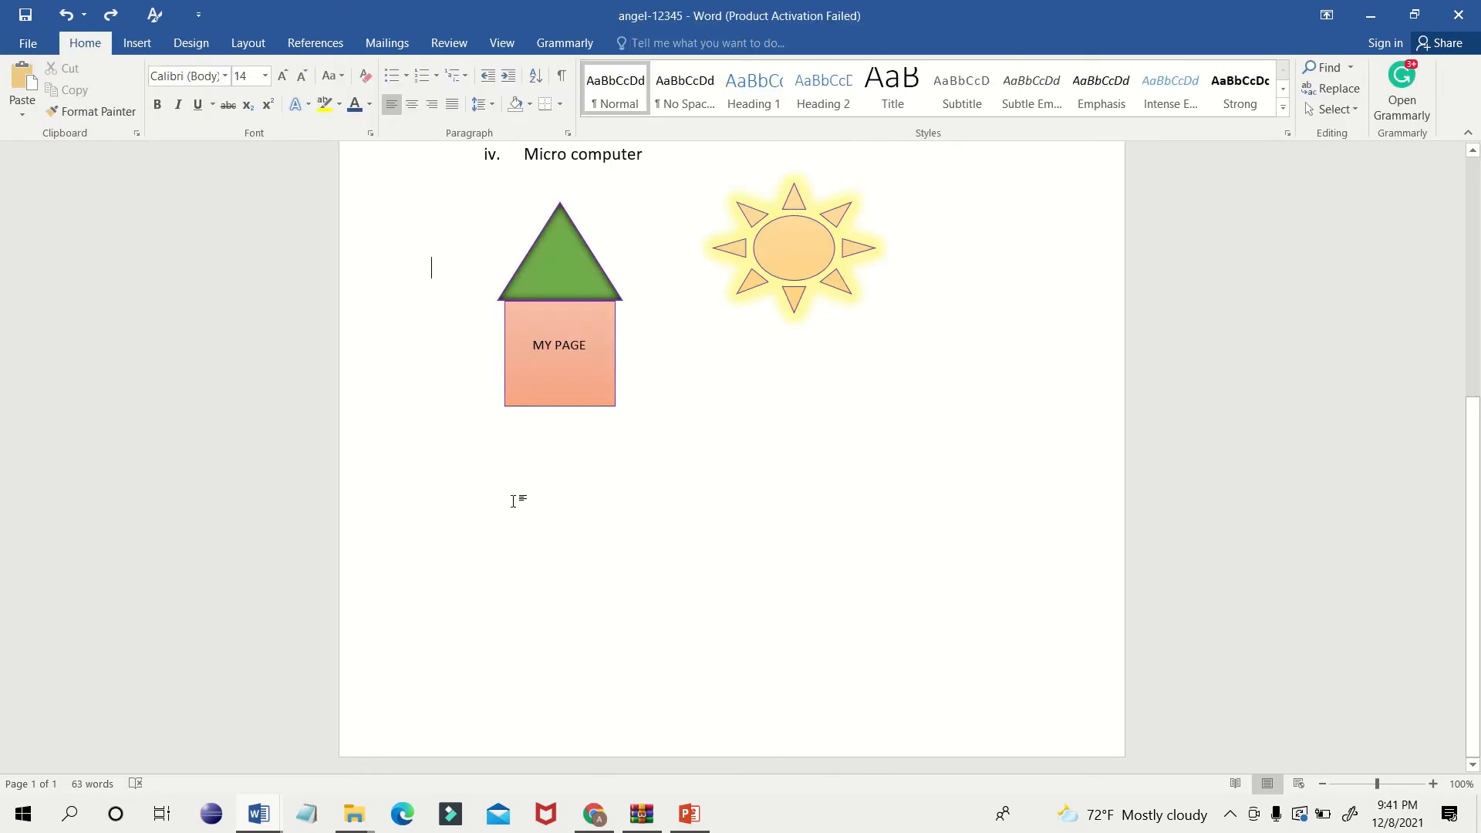
Move the sun shape closer to the house and place the insertion point in the empty area below the shapes.
drag(848, 244, 784, 242)
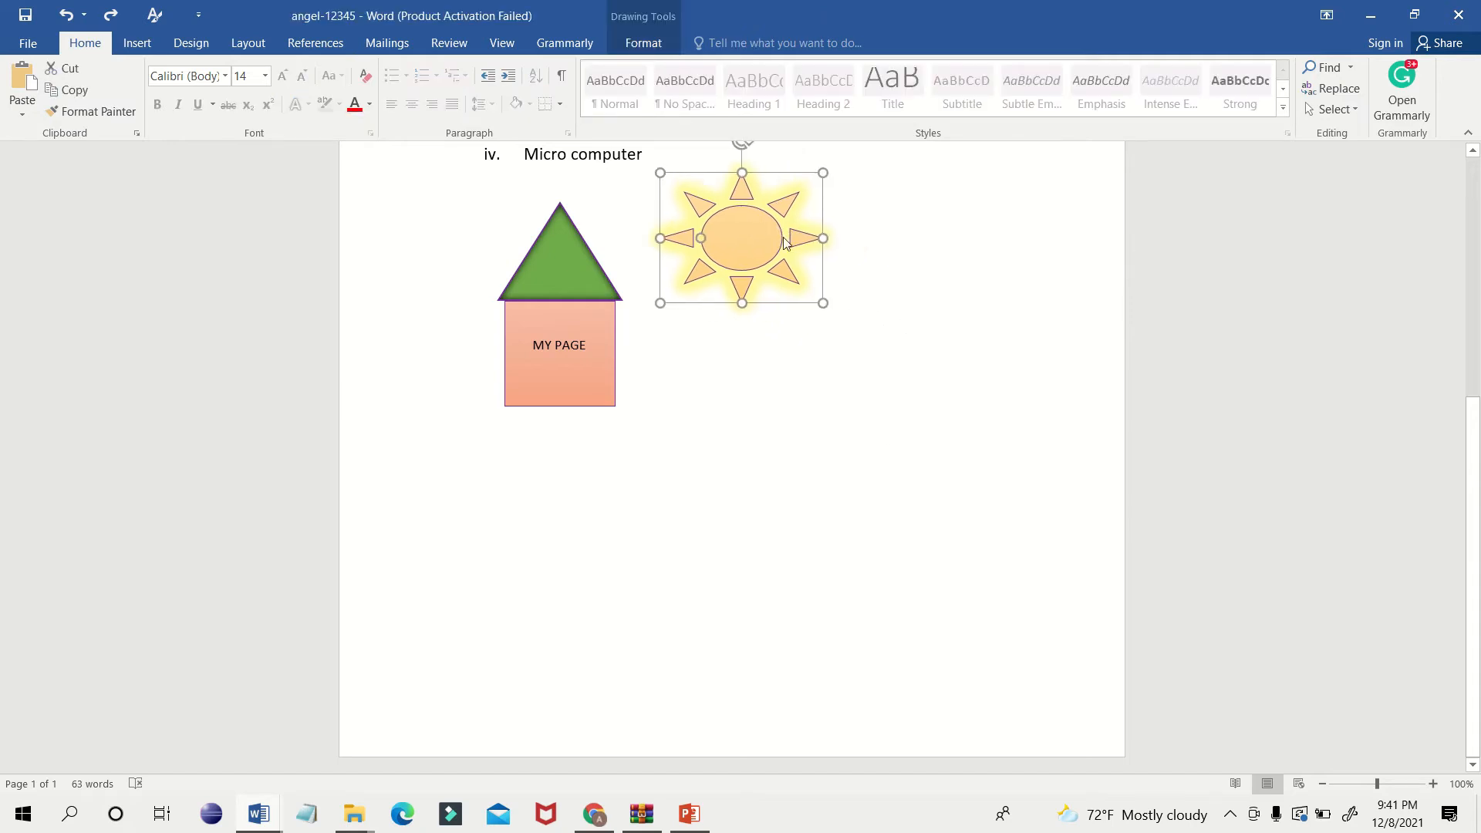
click(590, 630)
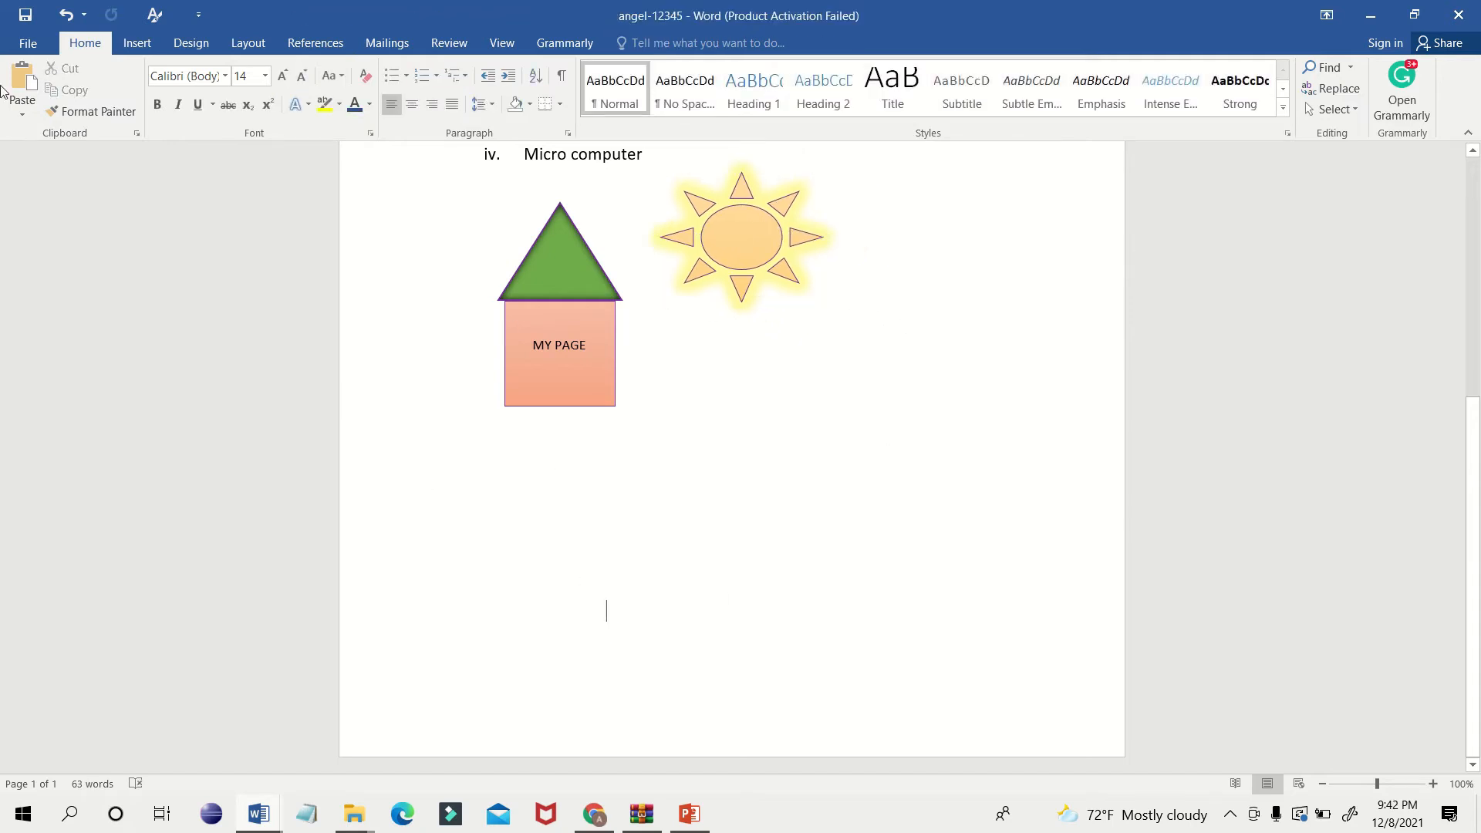
click(148, 45)
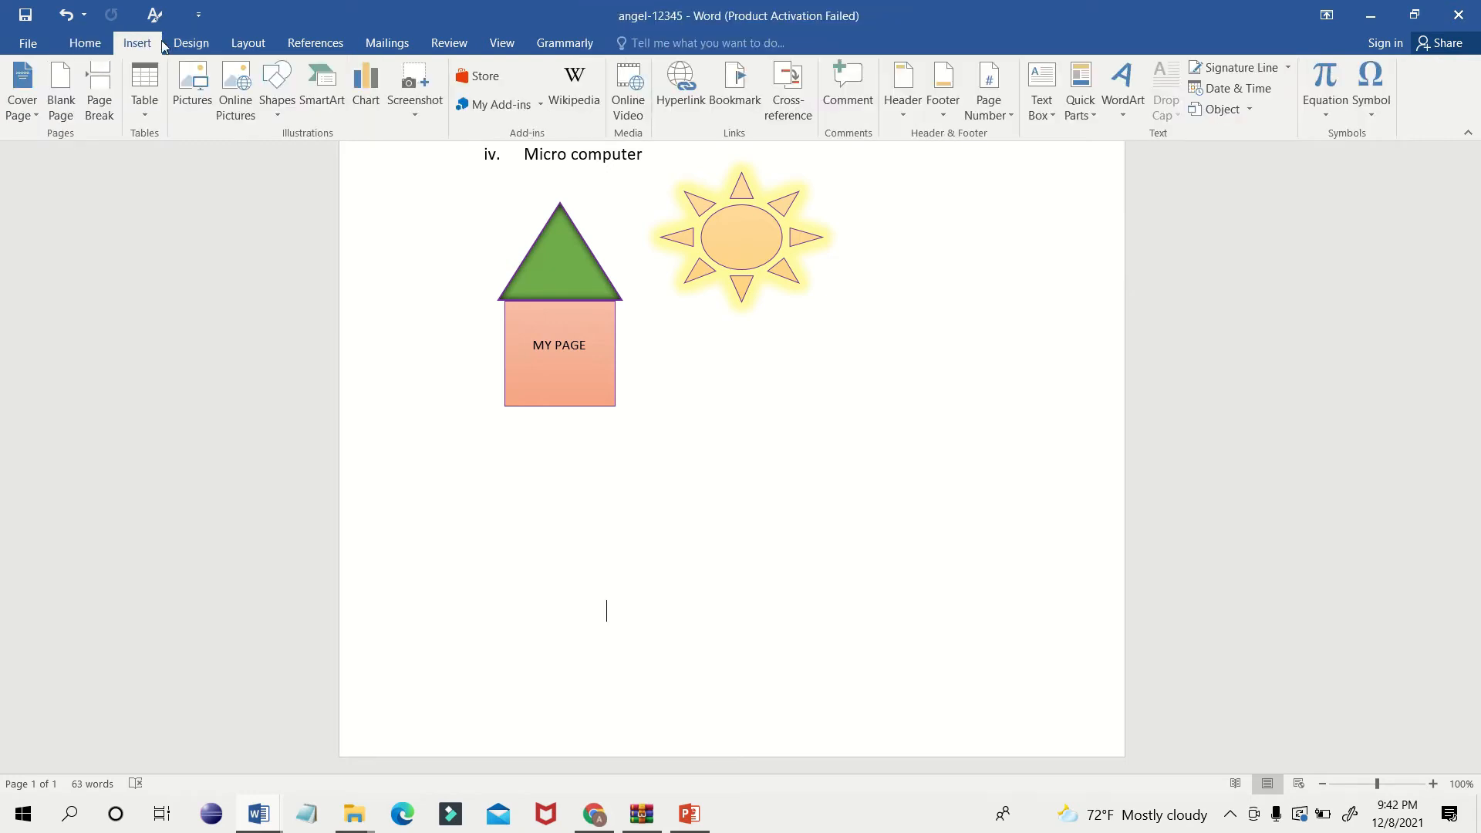
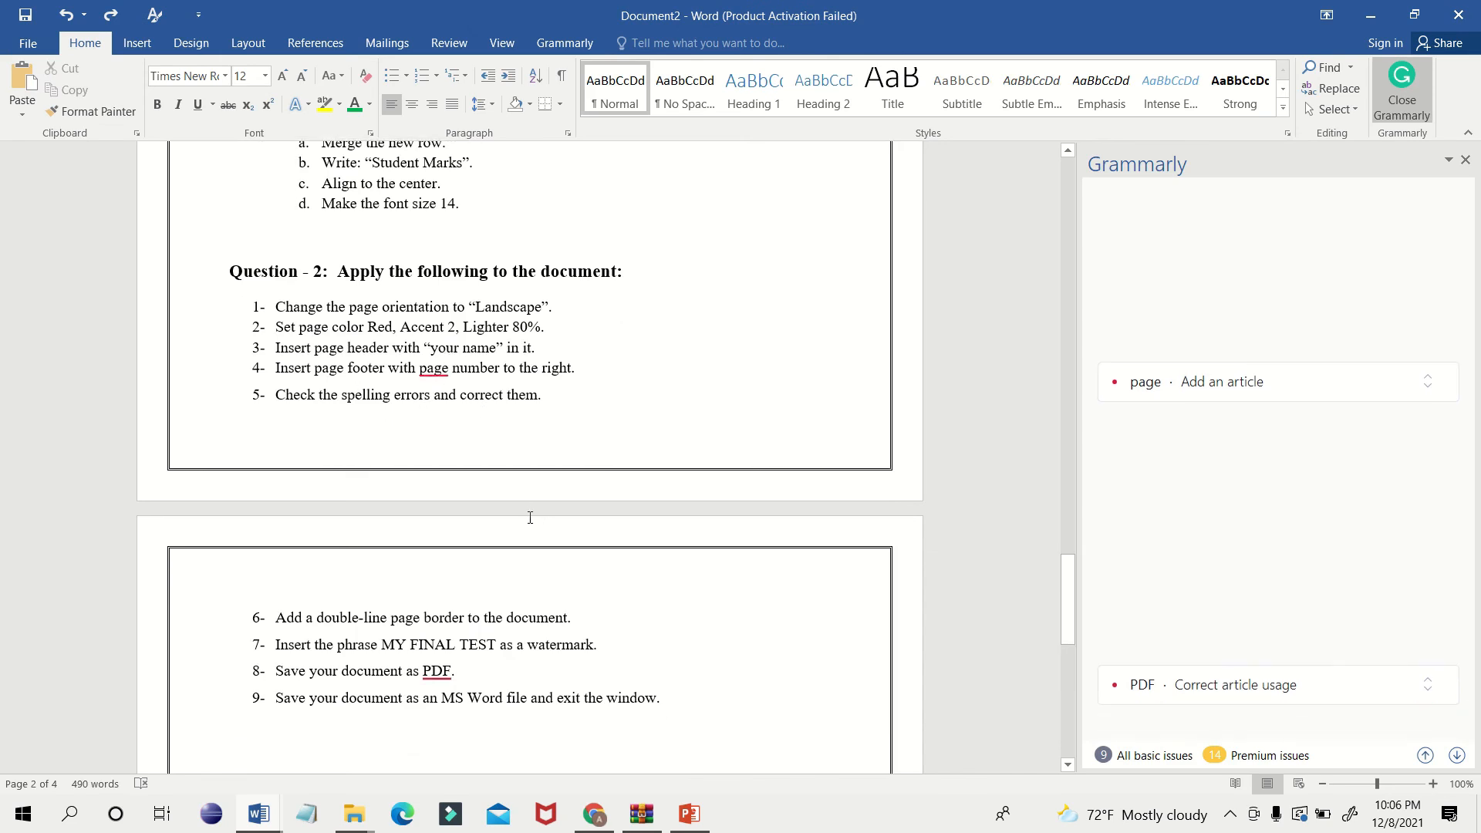
Switch from the instructions back to the angel-12345 document and leave footer editing.
key(alt+Tab)
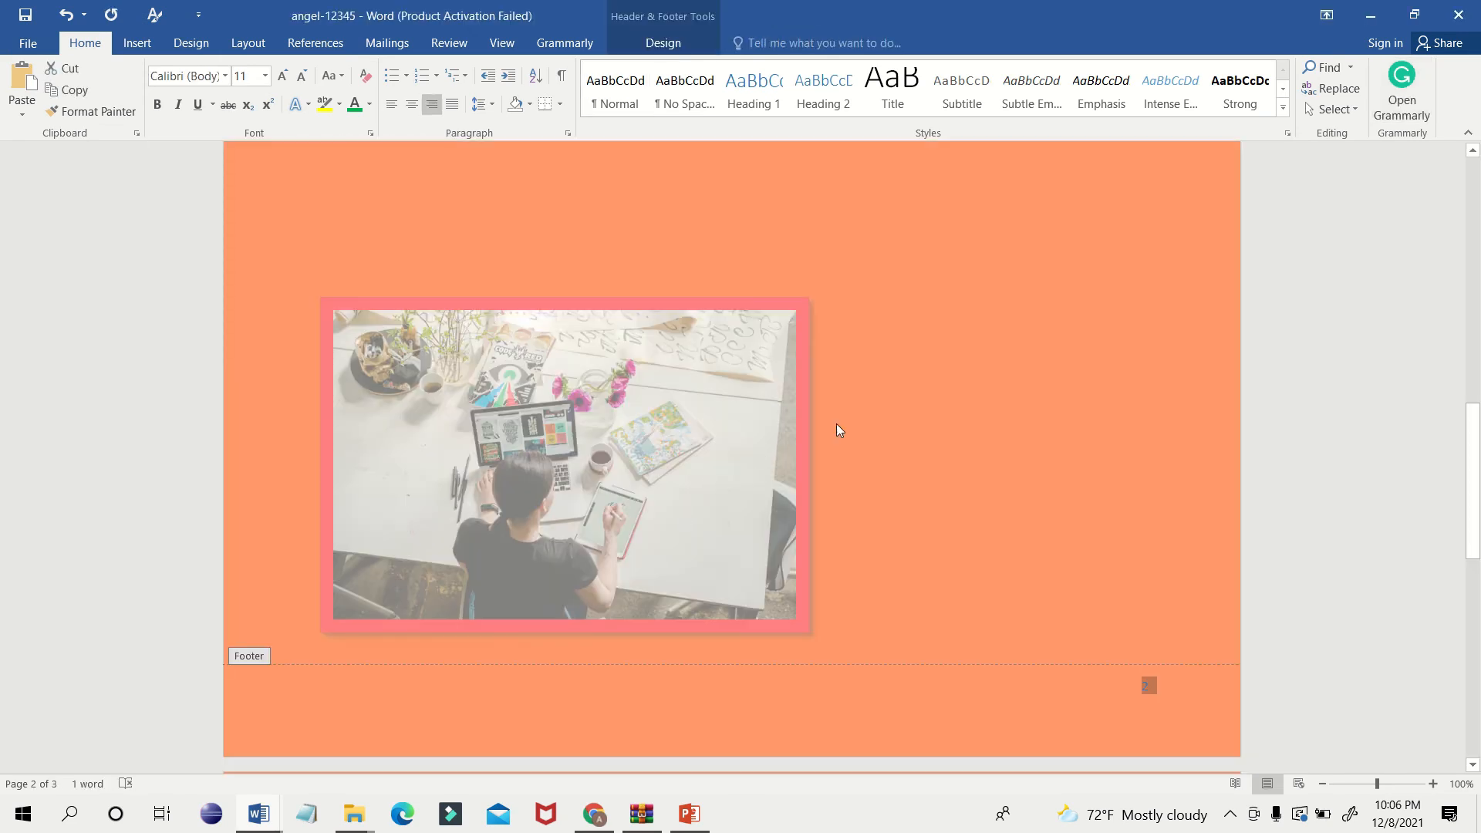
double_click(892, 370)
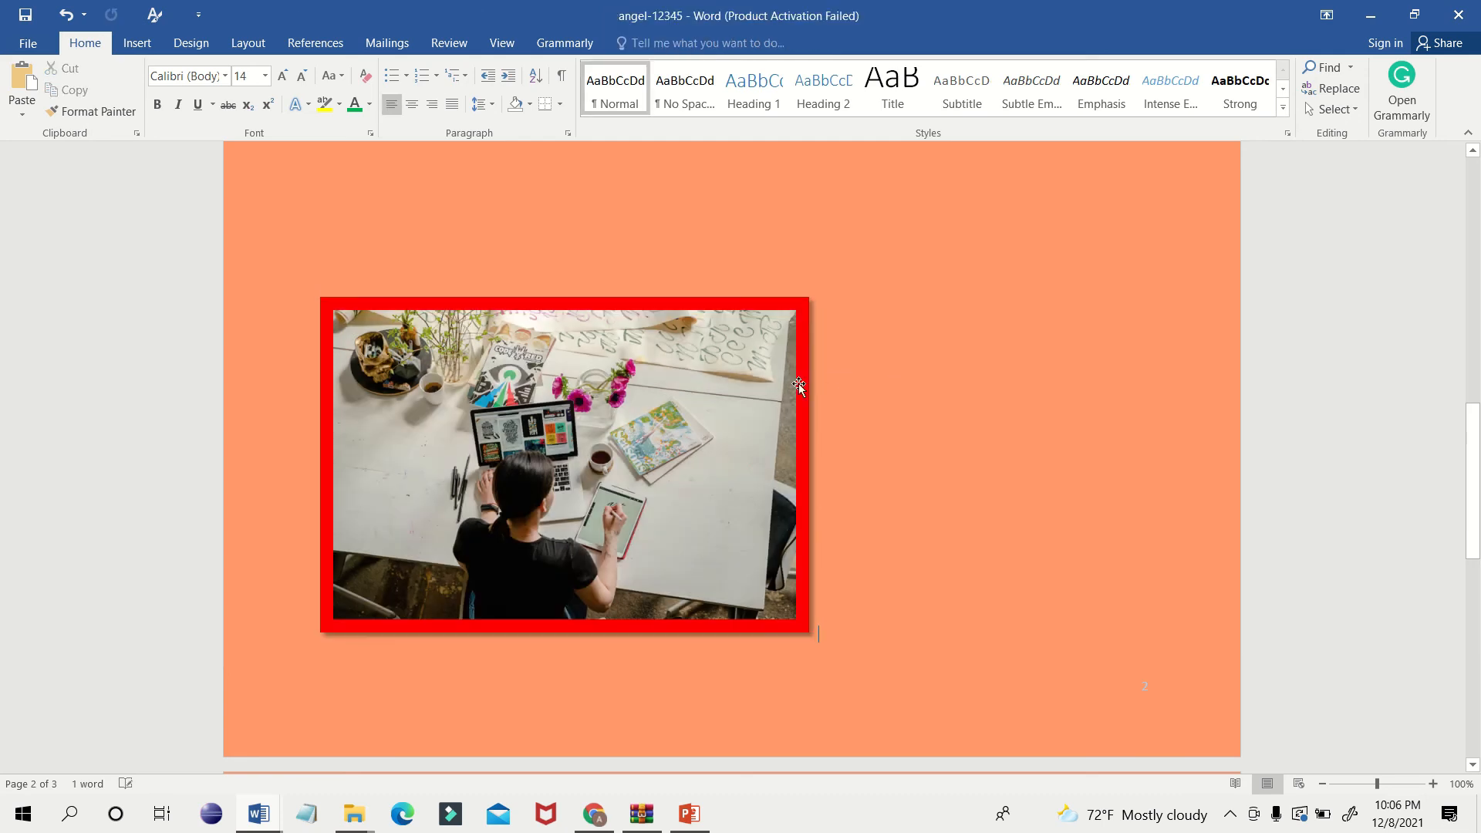
scroll(766, 270, up, 5)
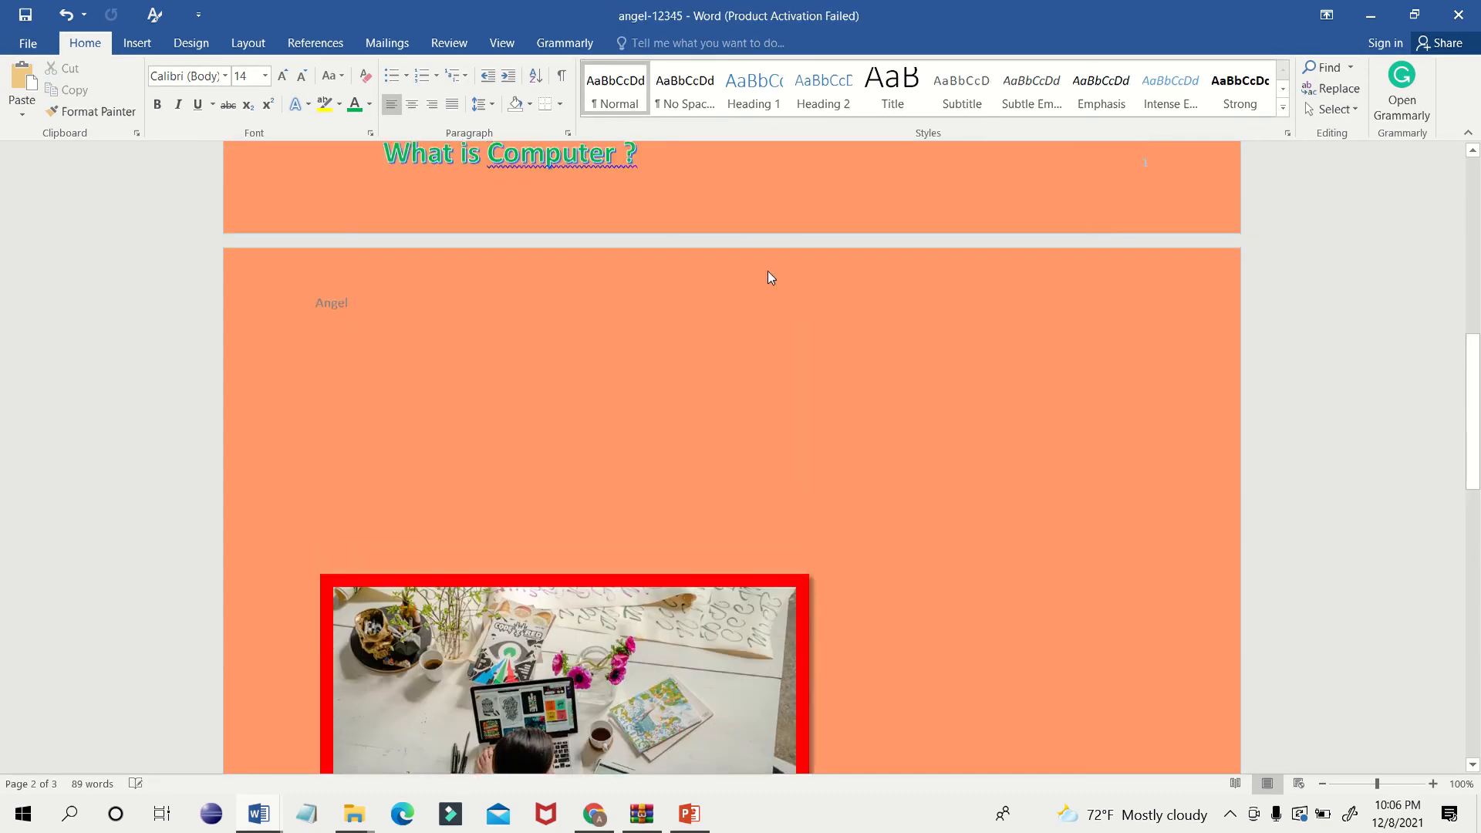
Run a spelling and grammar check on the text from the heading through the computer types list, accepting each suggested capitalization and spacing correction.
drag(544, 322, 577, 529)
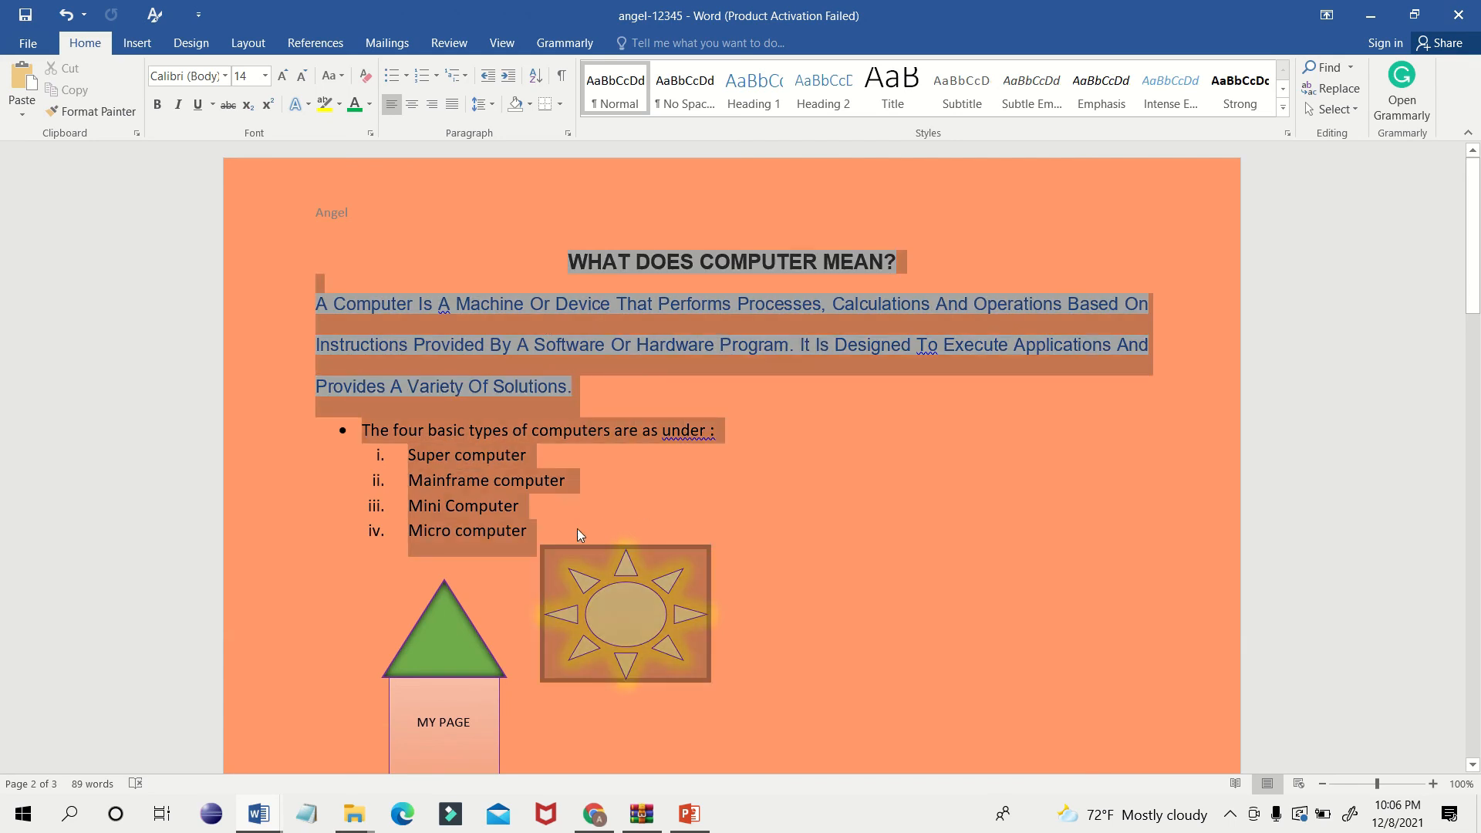
click(449, 43)
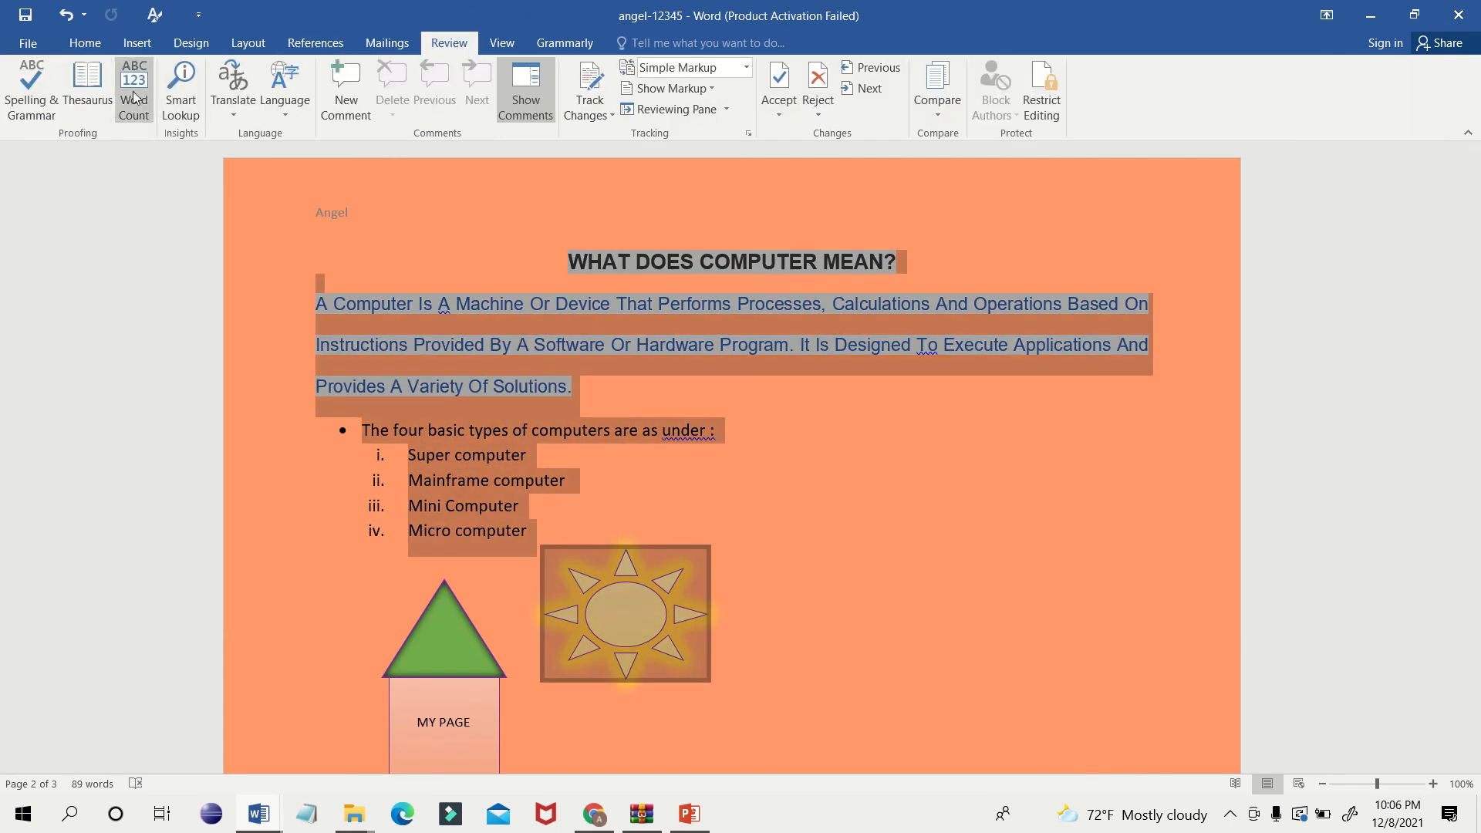
click(32, 100)
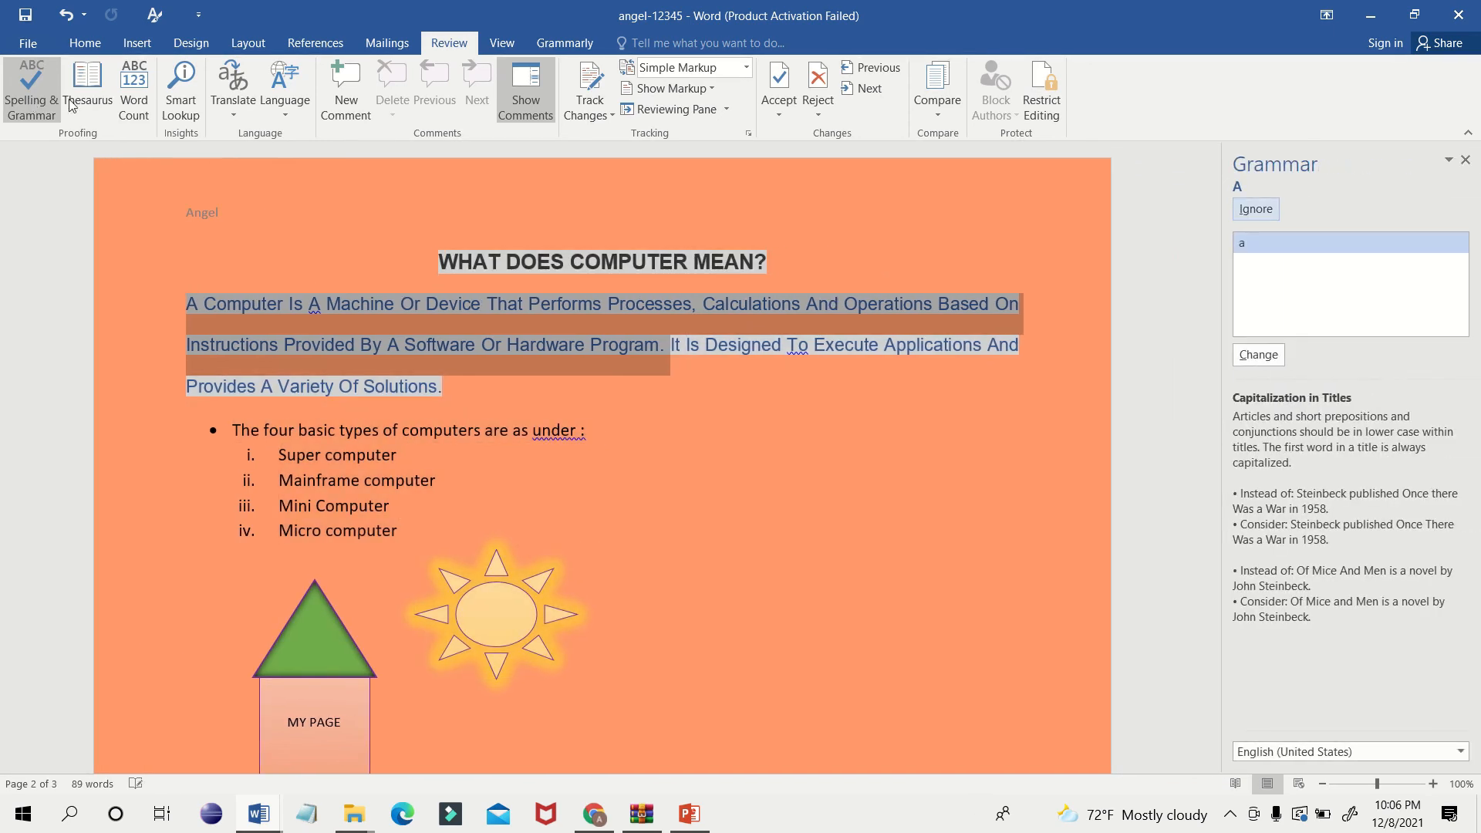
click(1260, 361)
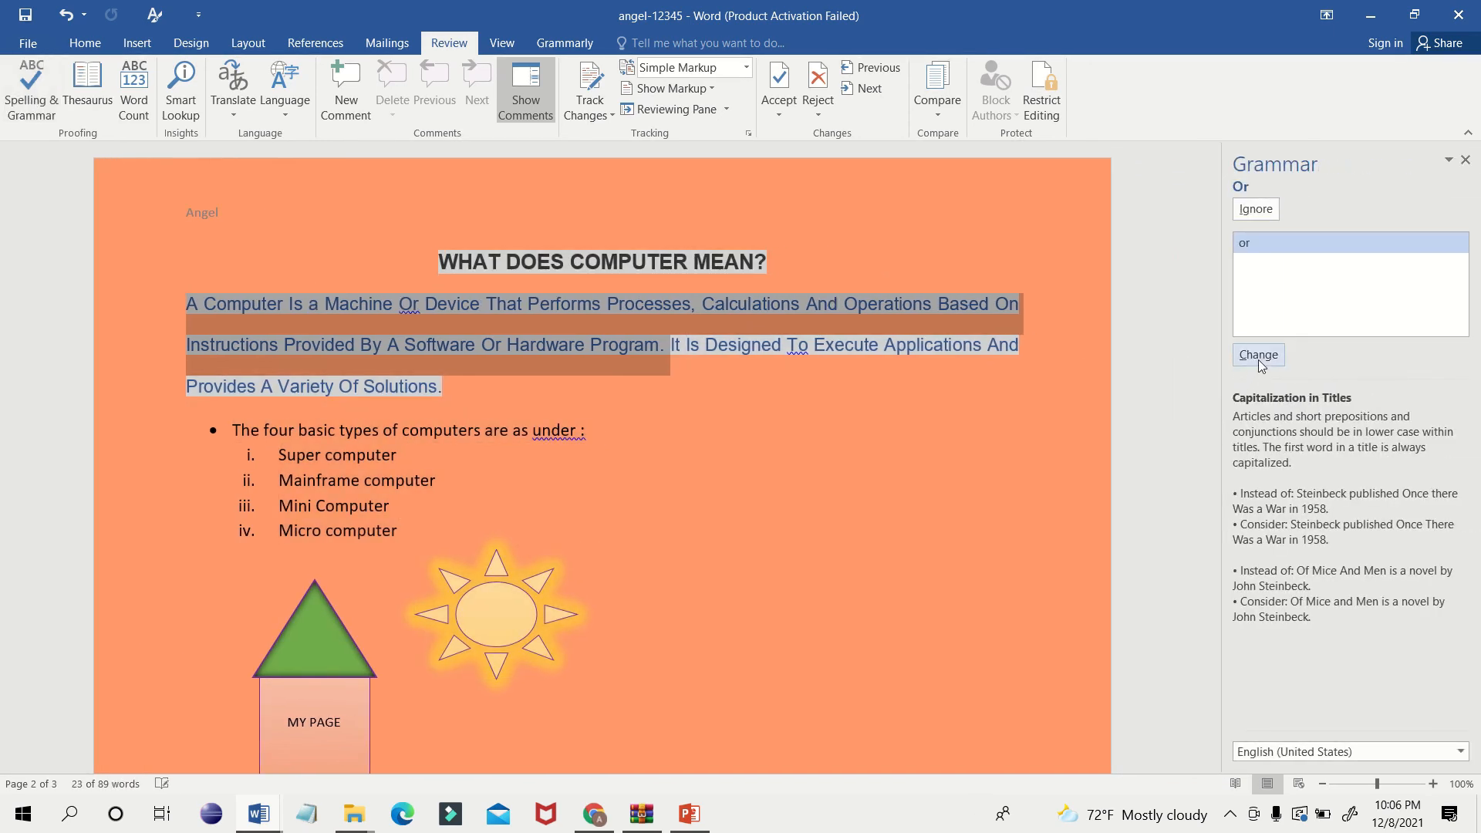
click(1260, 356)
click(1260, 356)
click(1260, 356)
click(1260, 356)
click(1260, 357)
click(1260, 356)
click(1260, 356)
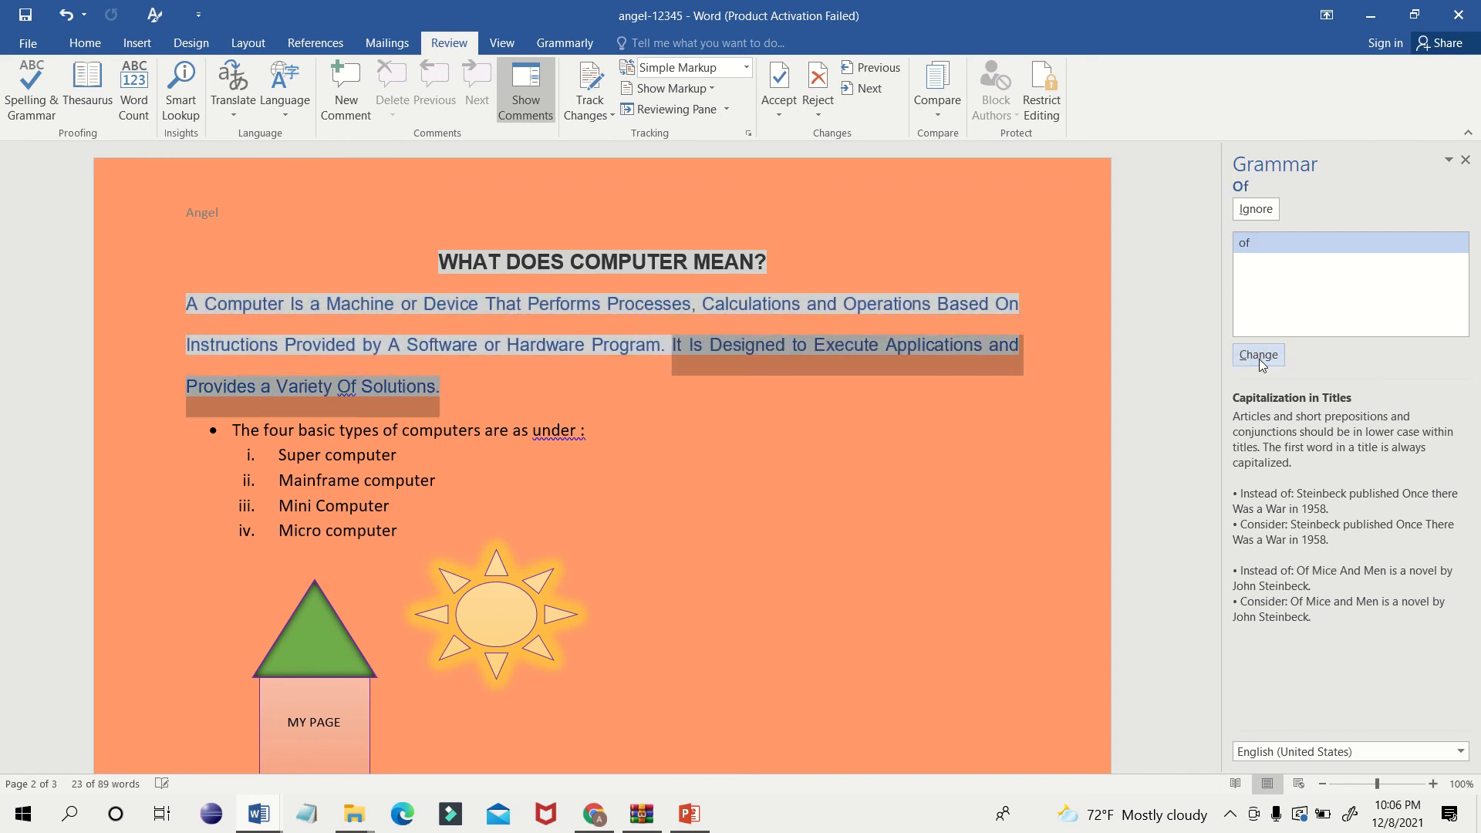
click(1260, 356)
click(1260, 356)
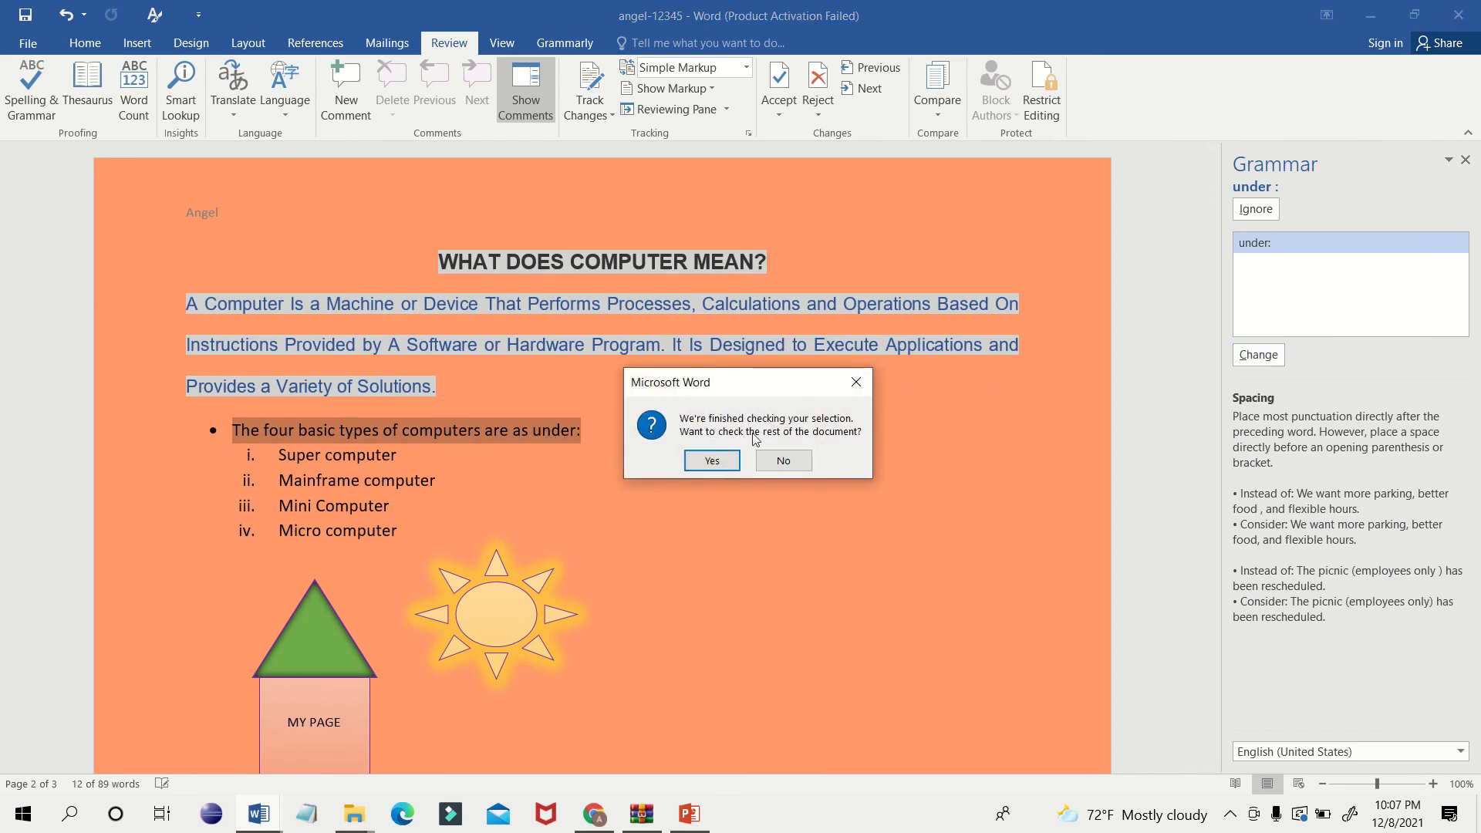
Extend the check to the rest of the document, accept the suggested corrections in the table and WordArt, and run the check once more.
click(737, 460)
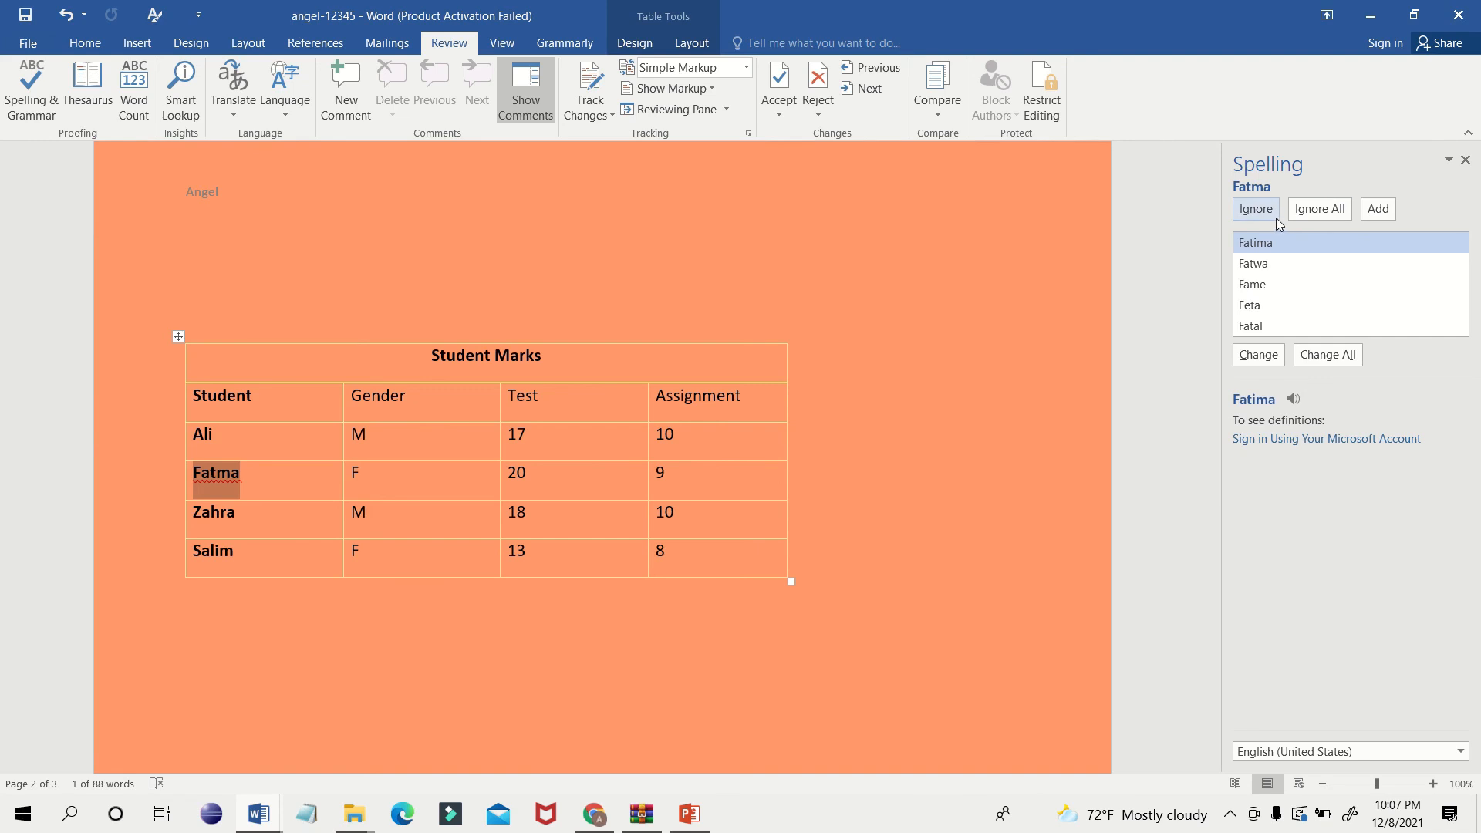
click(1261, 356)
click(1267, 365)
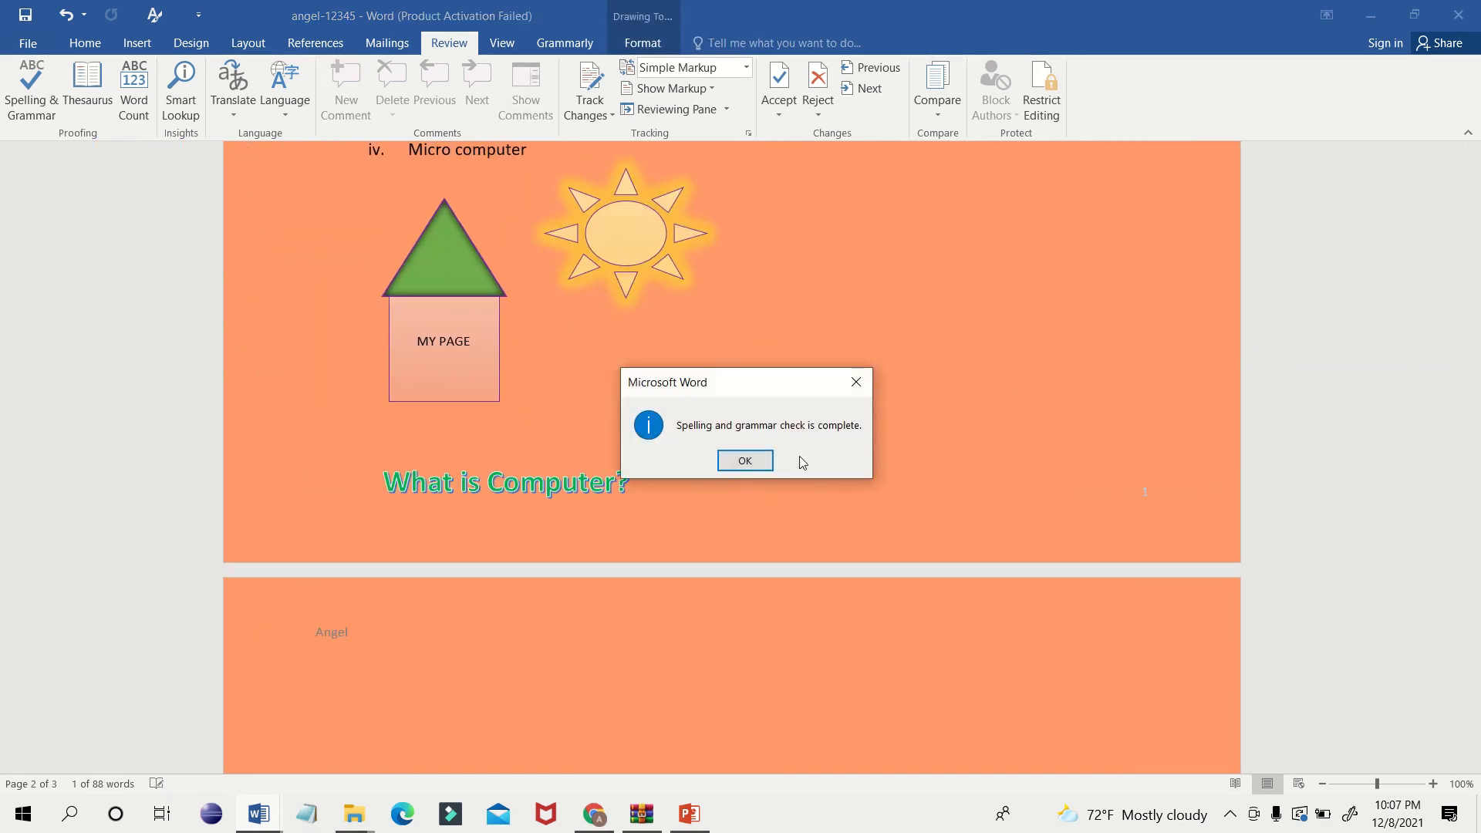
click(745, 461)
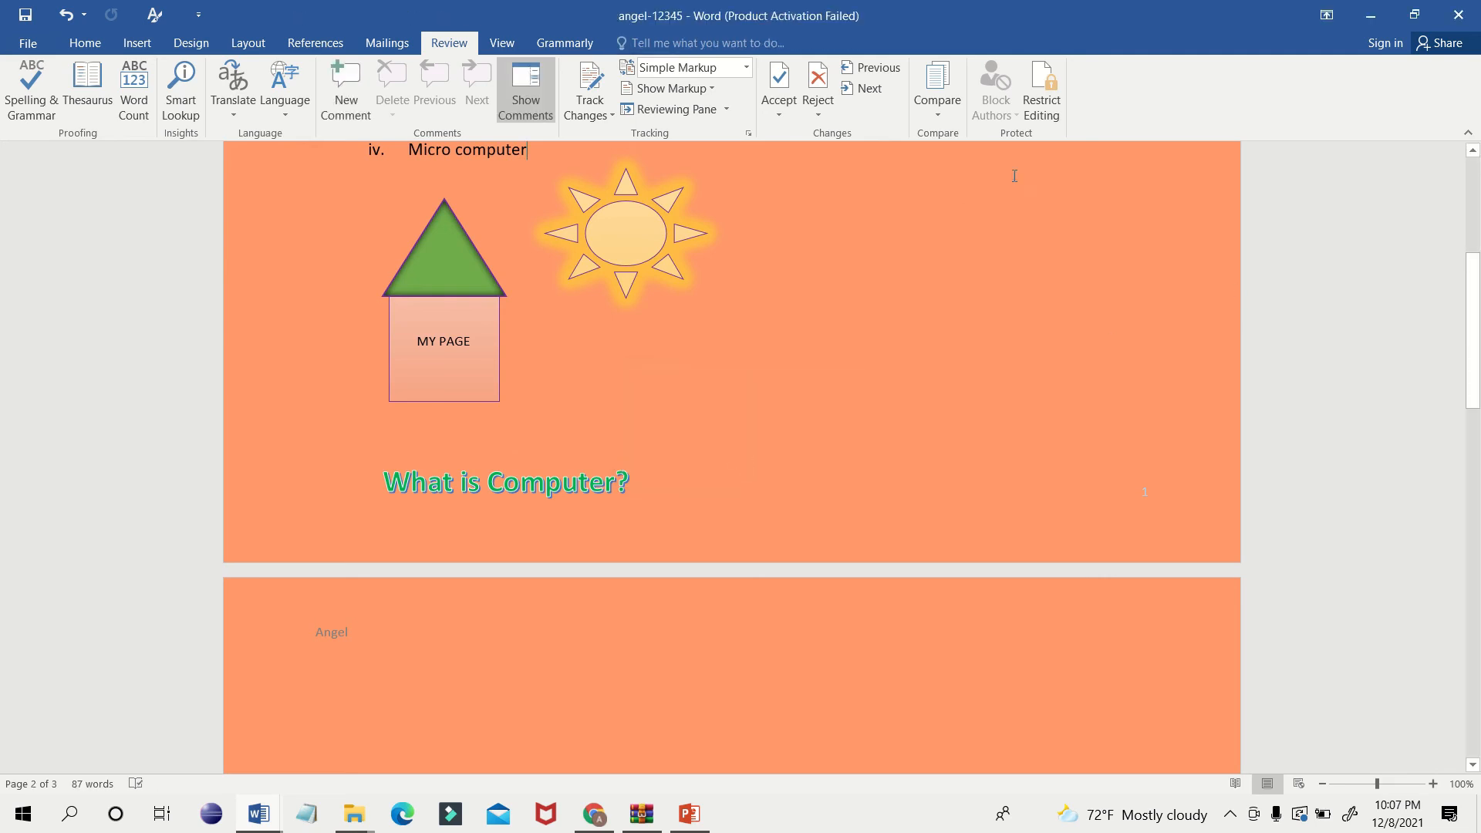
click(36, 93)
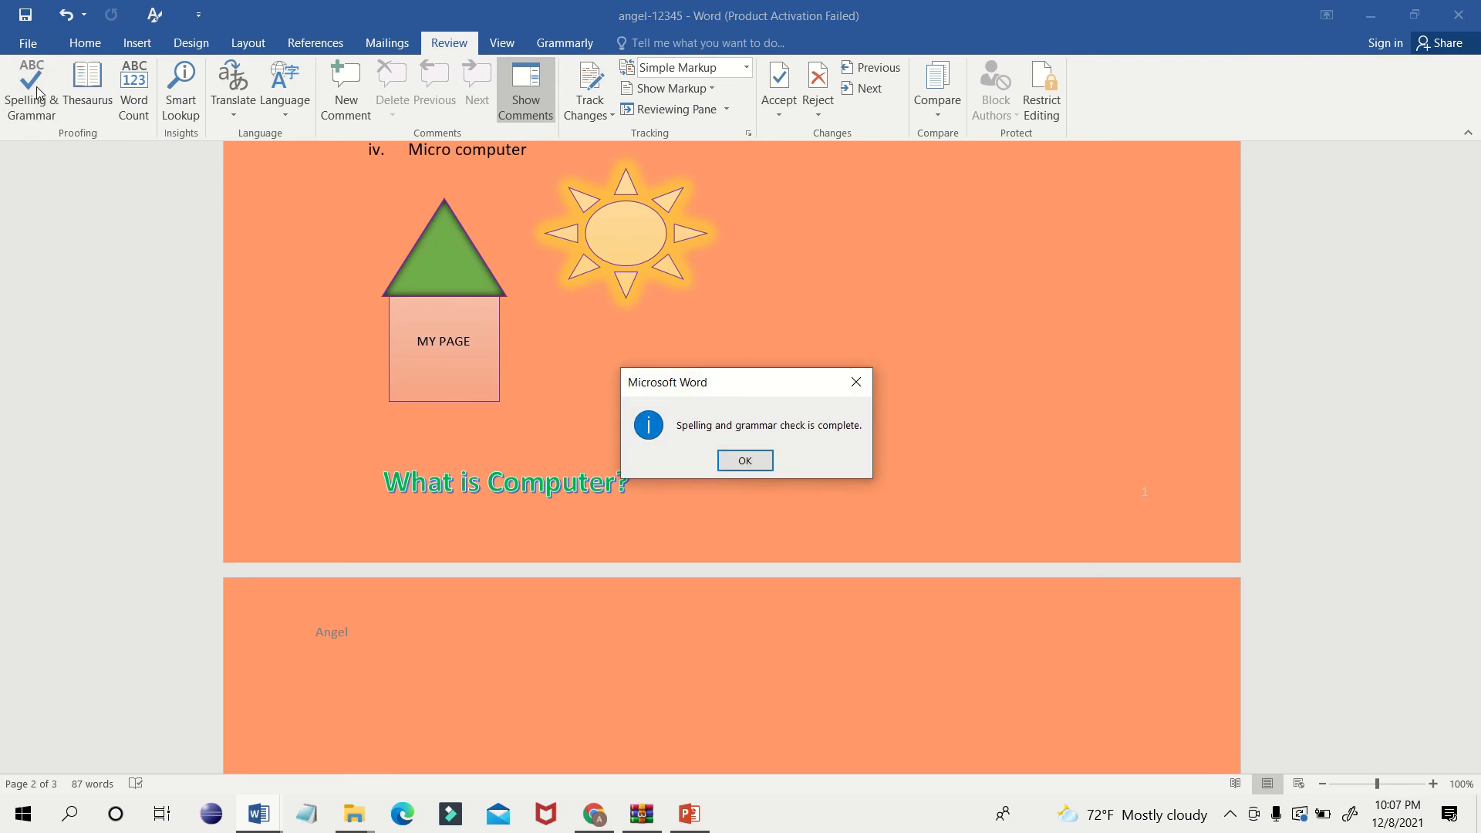
click(740, 462)
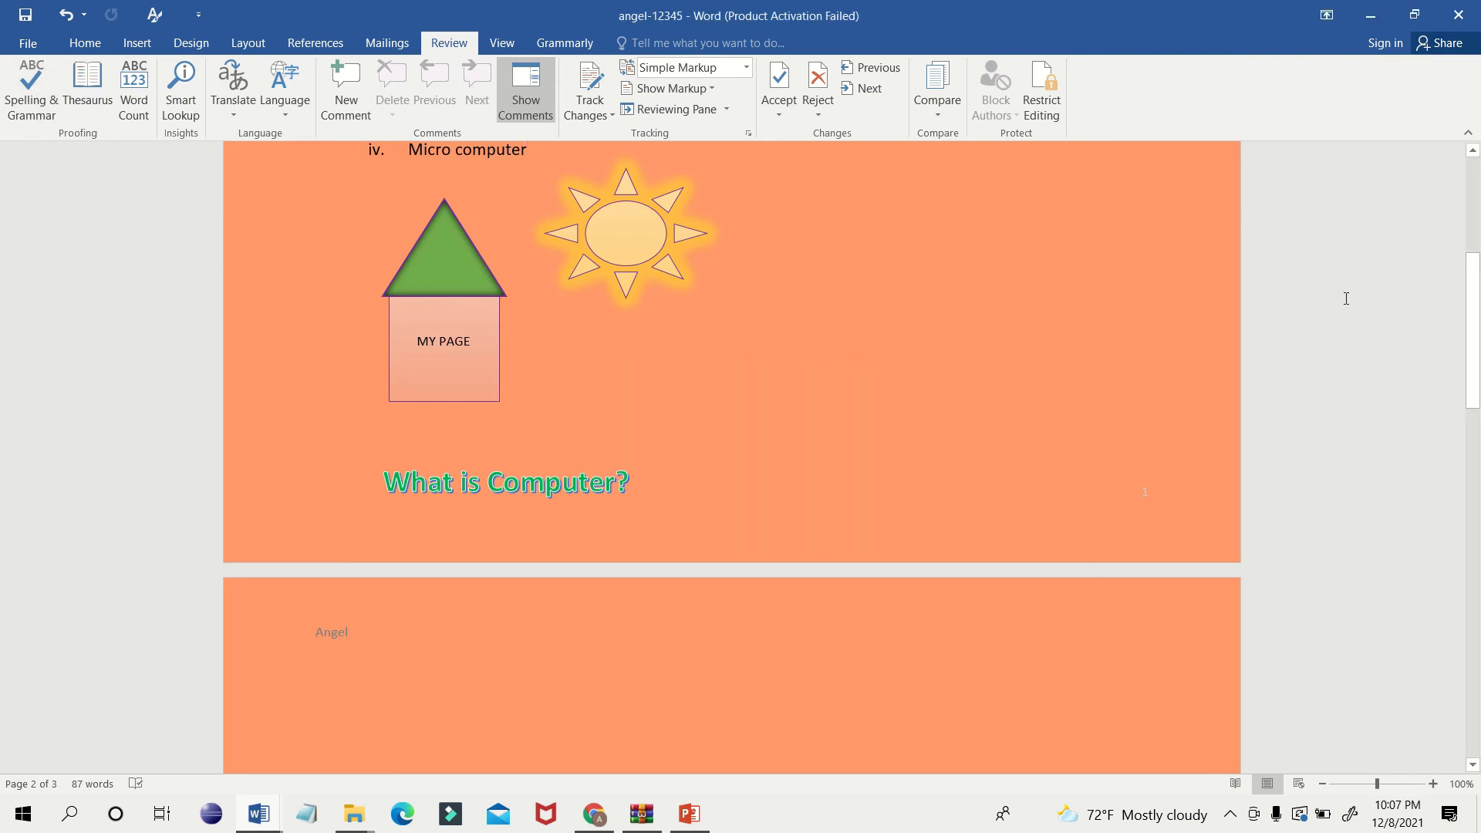
Read the page border and watermark instructions under Question 2 in Document2.
key(alt+Tab)
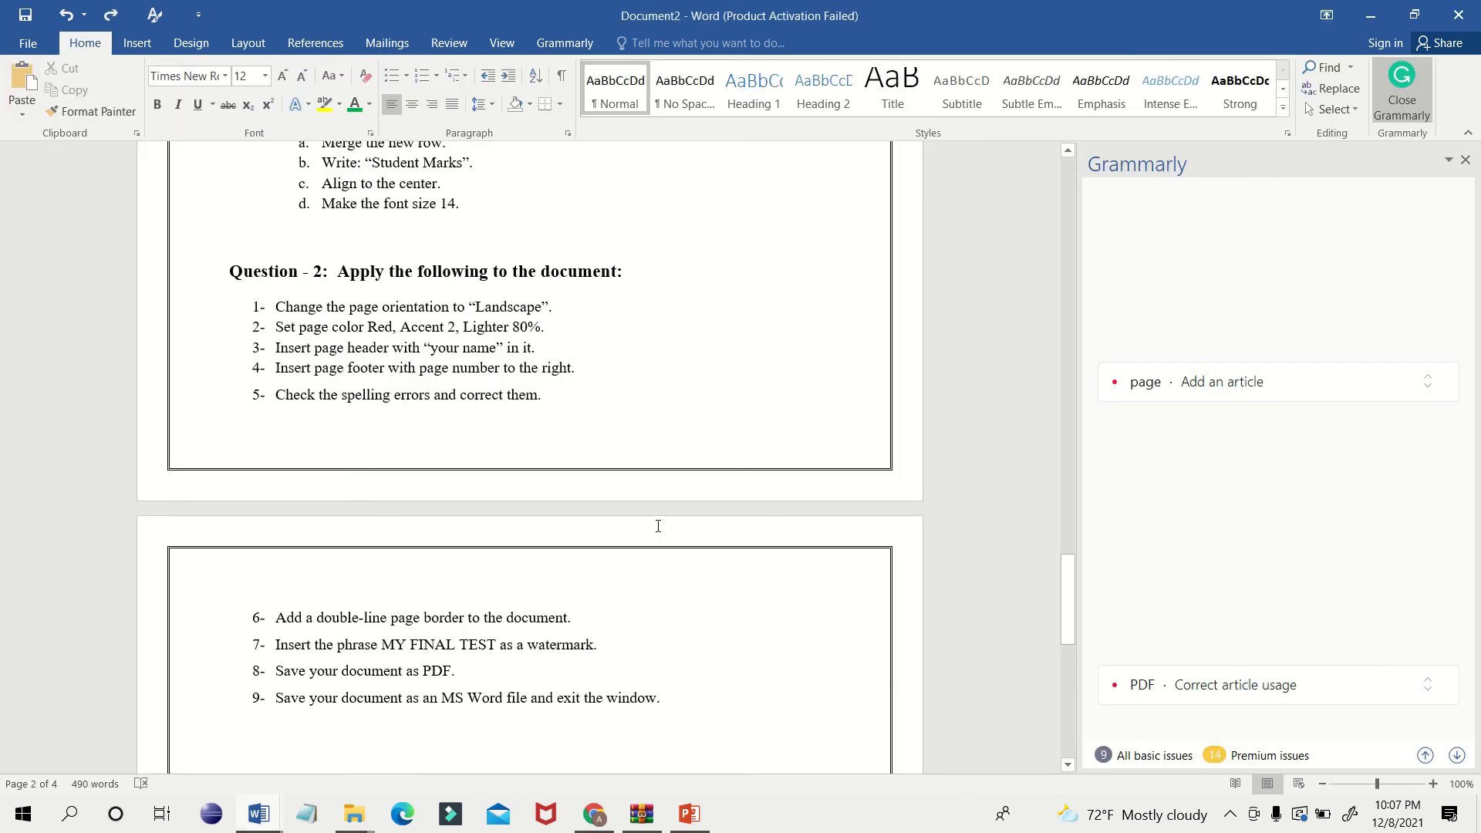
drag(296, 647, 596, 658)
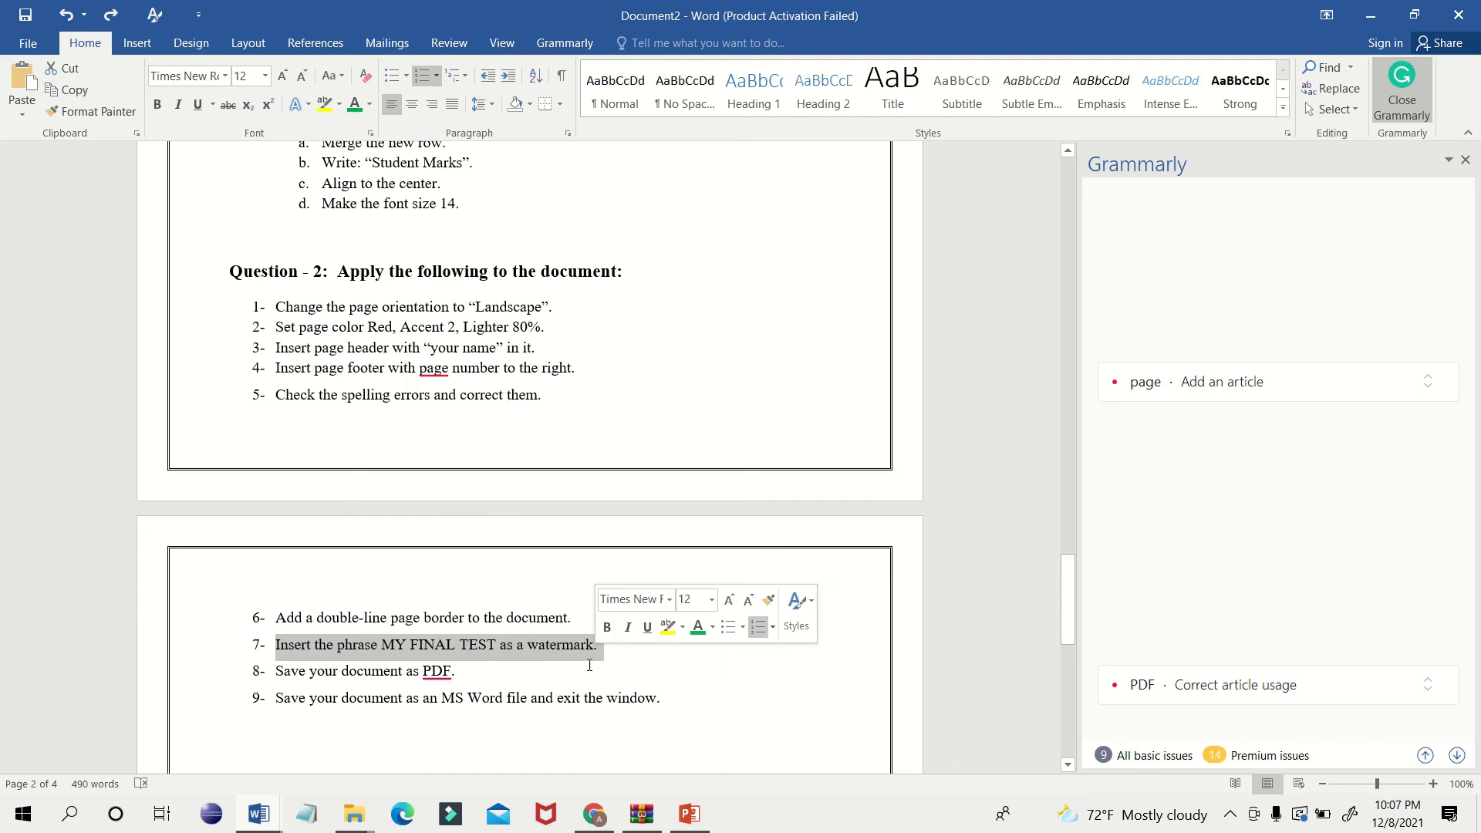
click(522, 617)
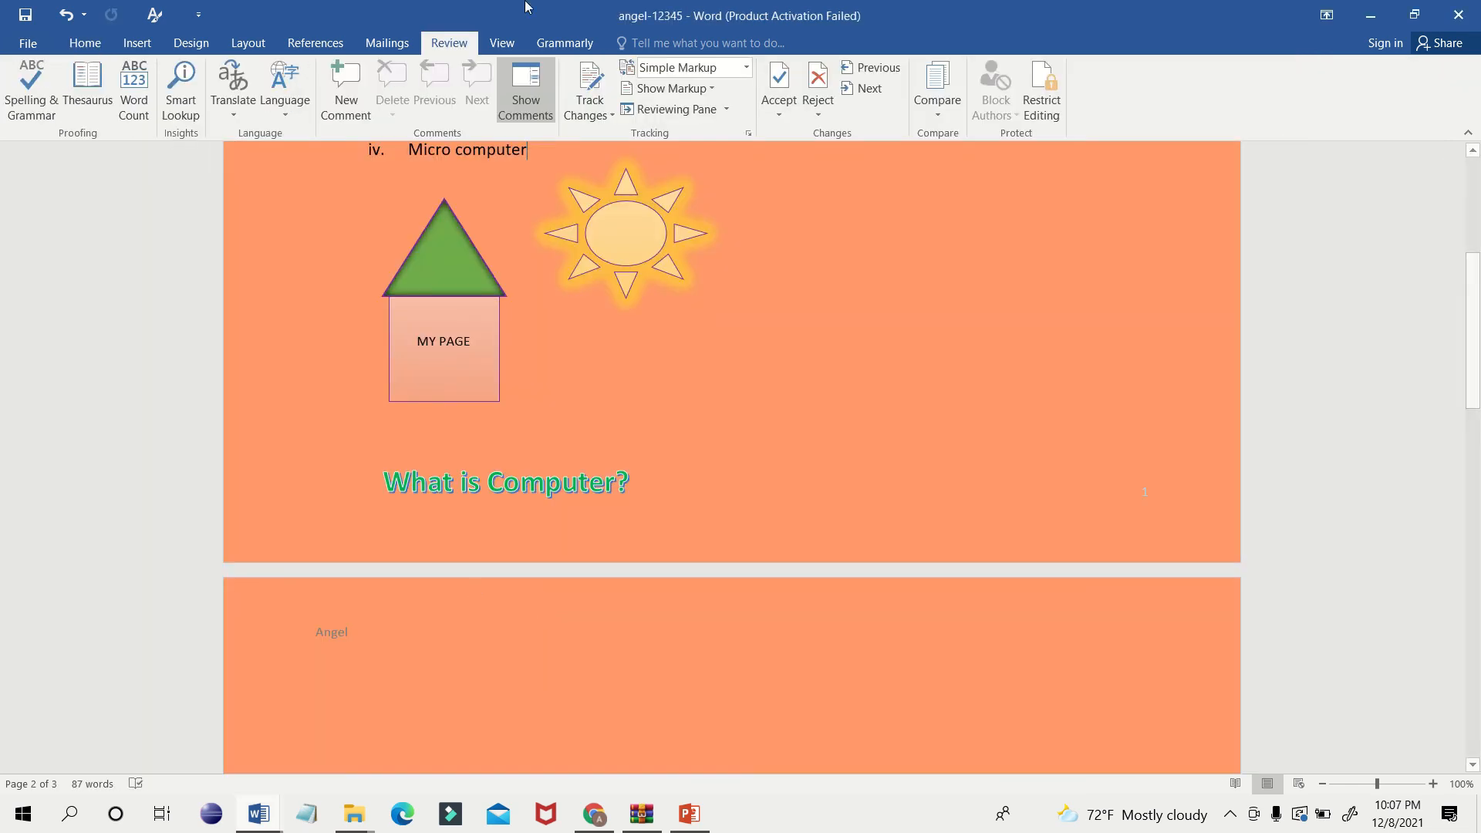
click(205, 46)
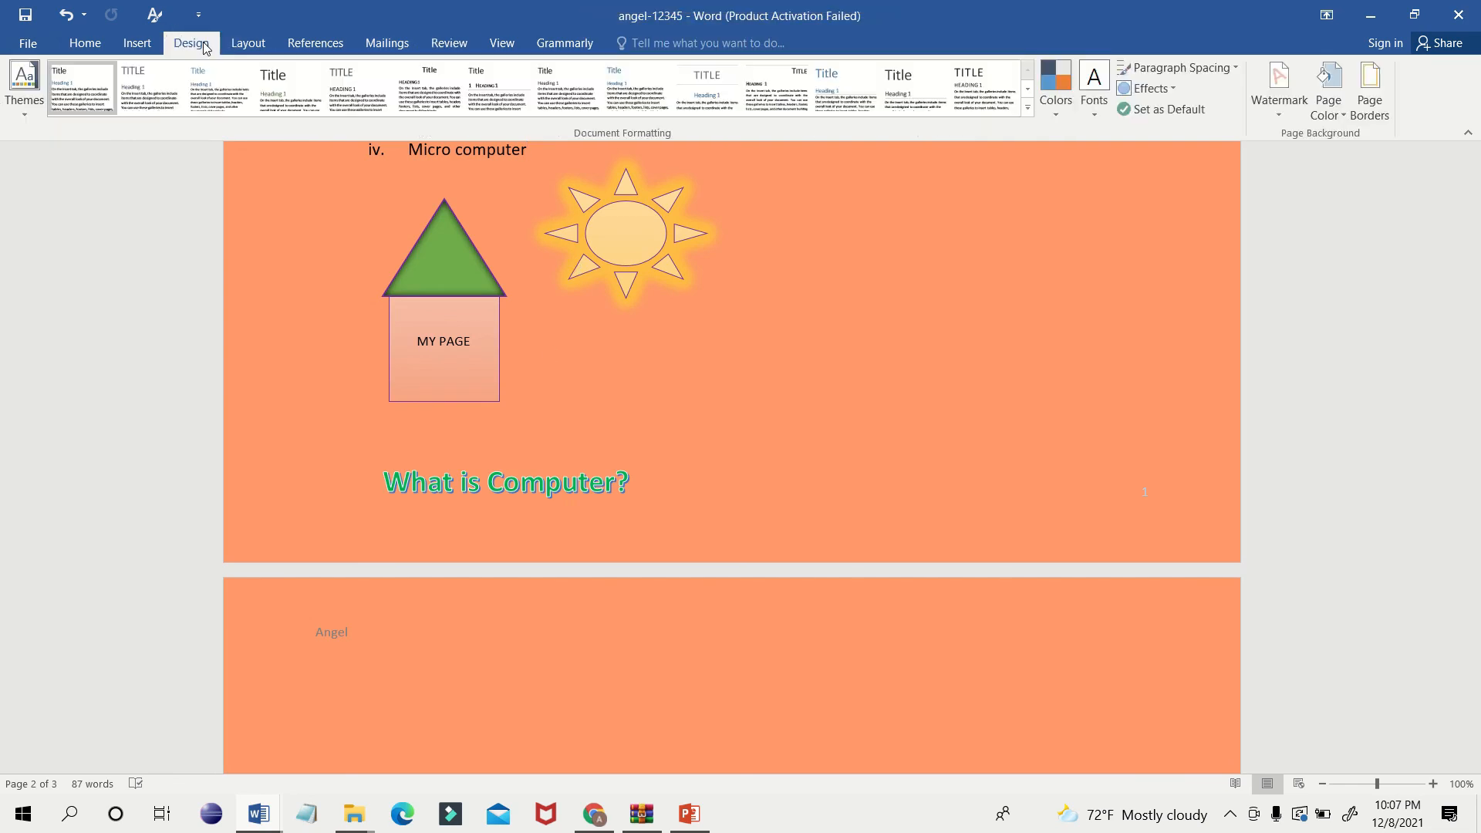
click(1280, 112)
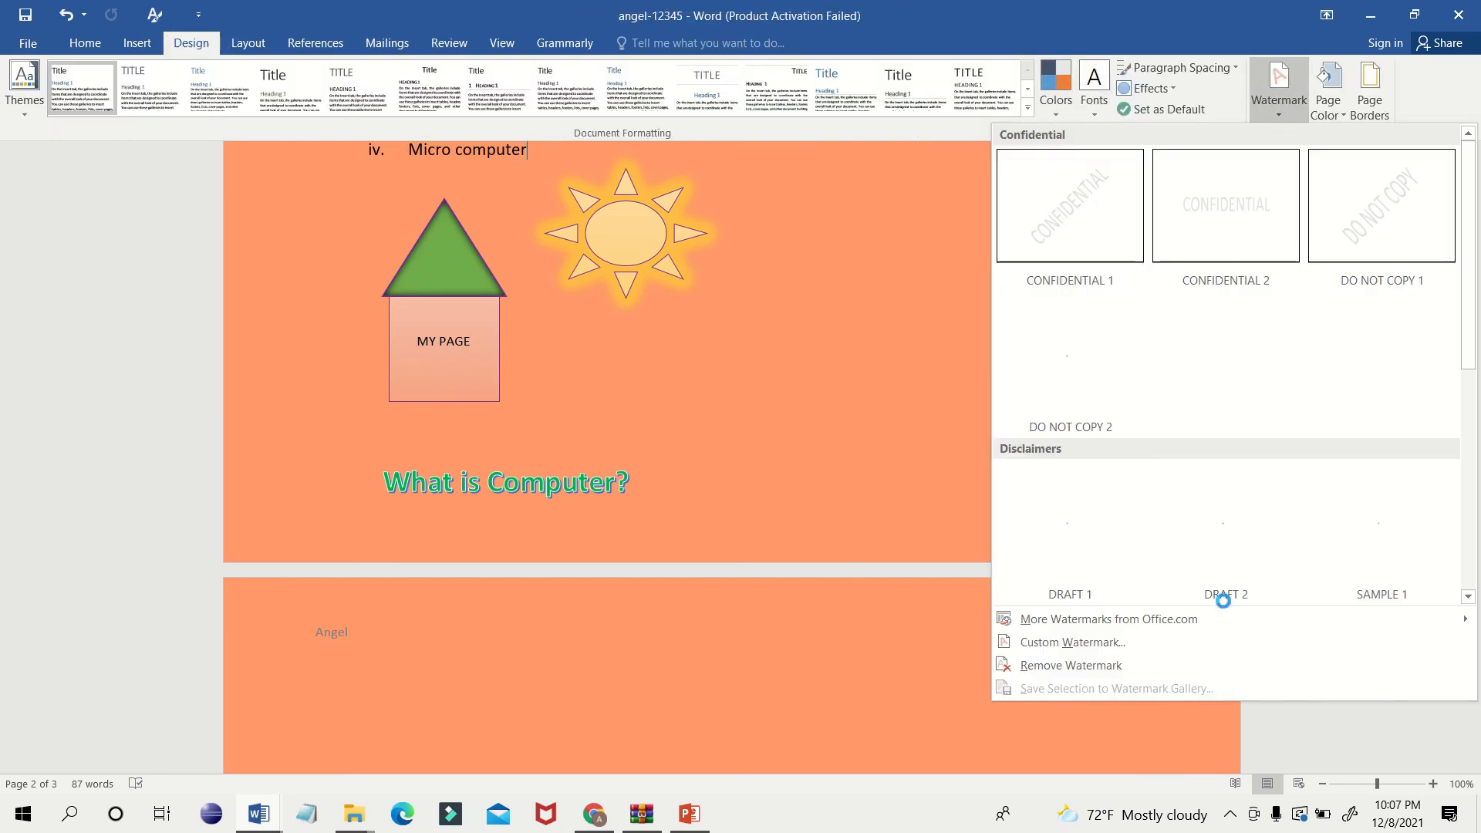
click(1075, 644)
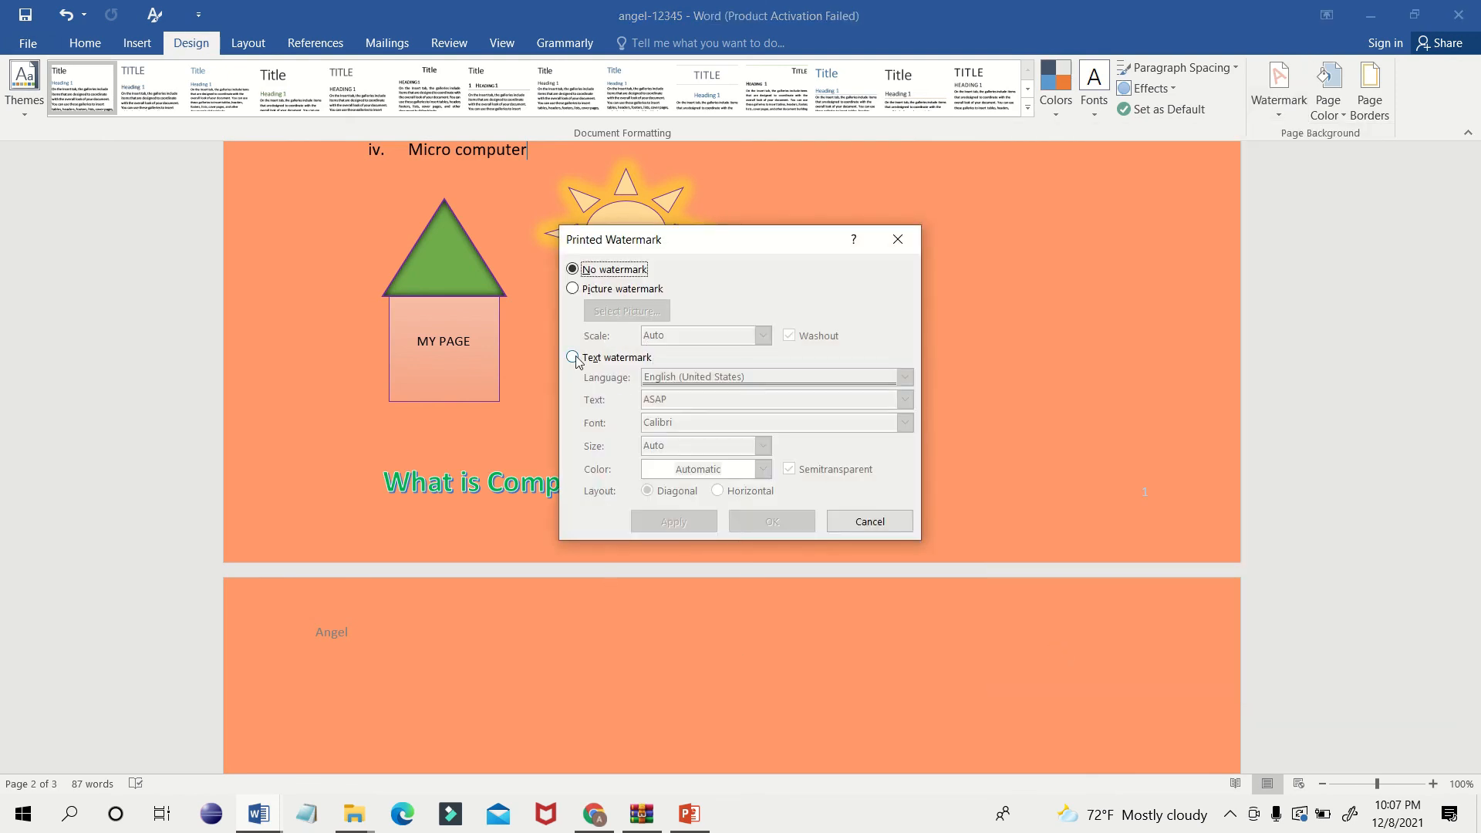
click(574, 358)
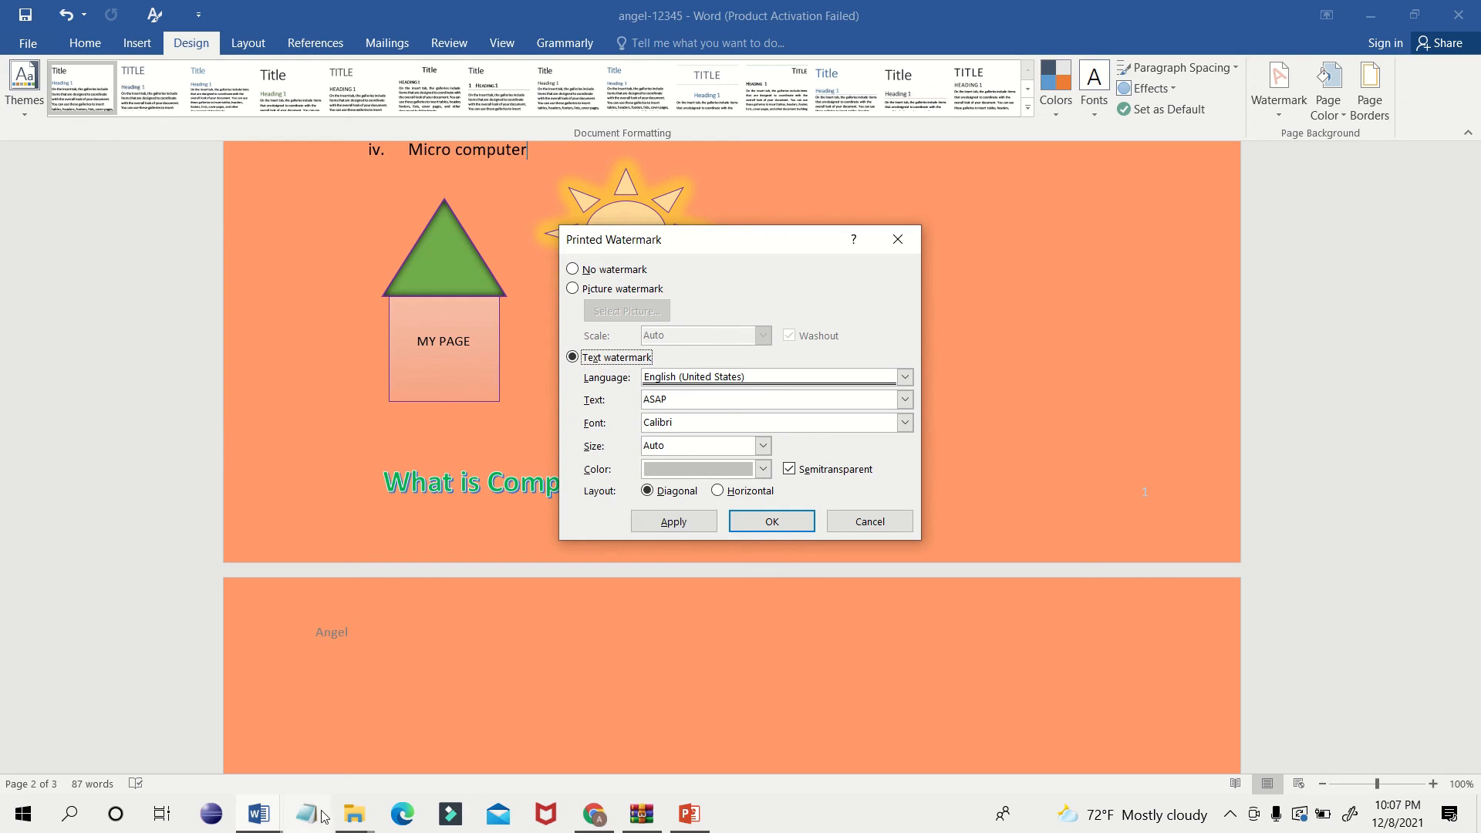
mouse_move(354, 814)
click(259, 814)
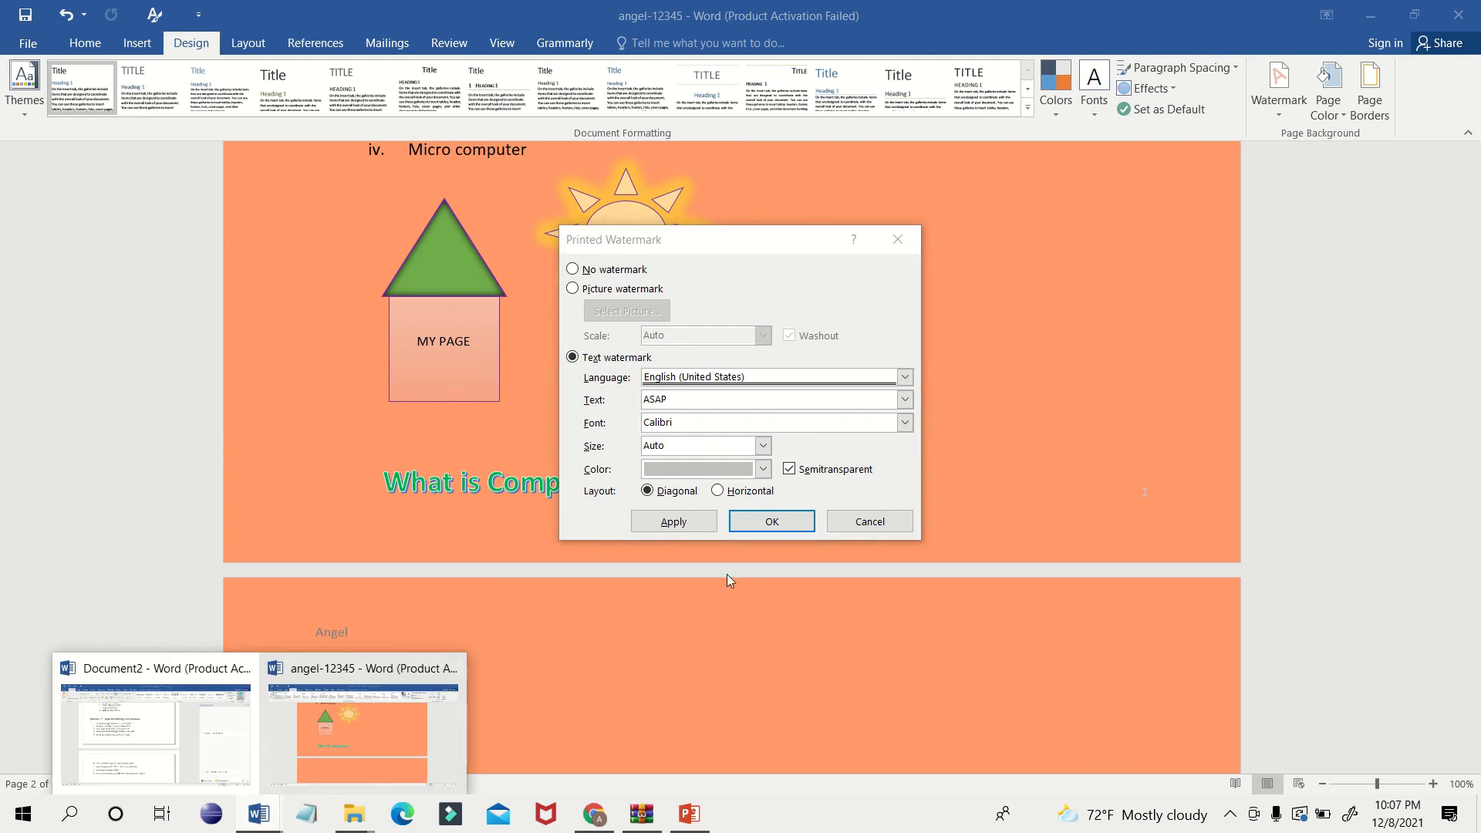
click(897, 239)
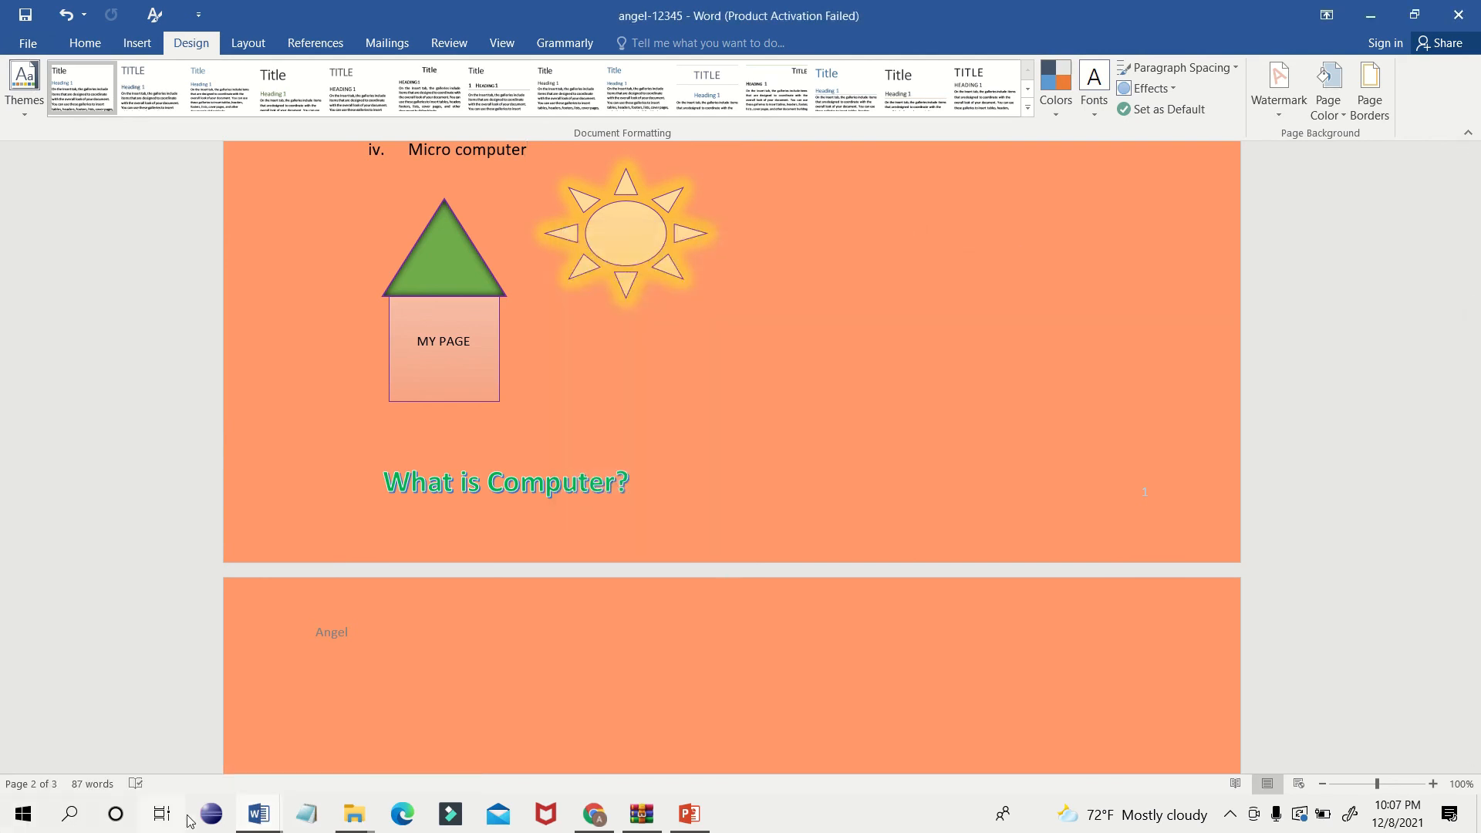
Look up the required watermark phrase in Document2 and return to the angel-12345 document.
click(261, 816)
click(193, 728)
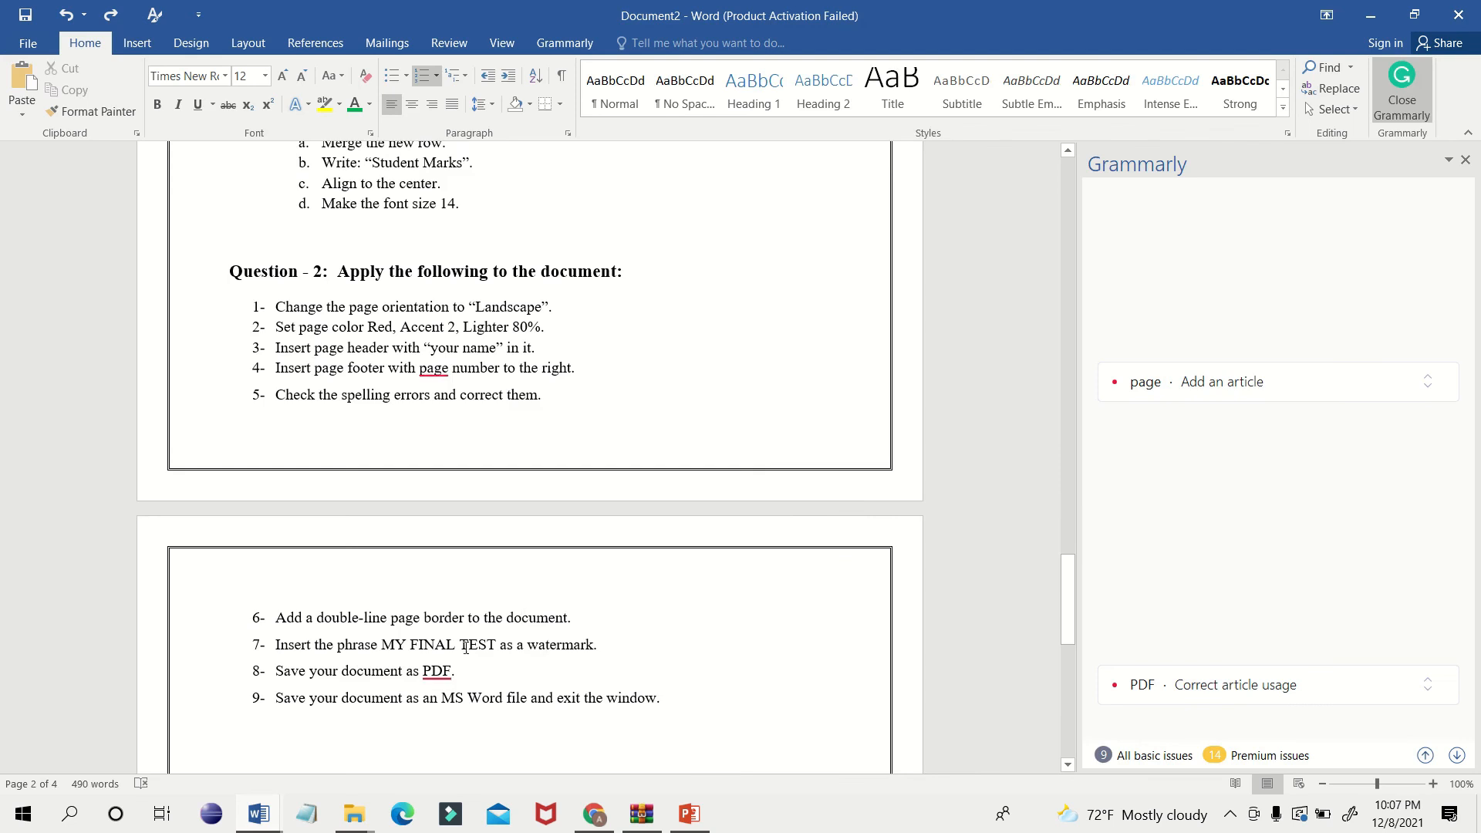
key(alt+Tab)
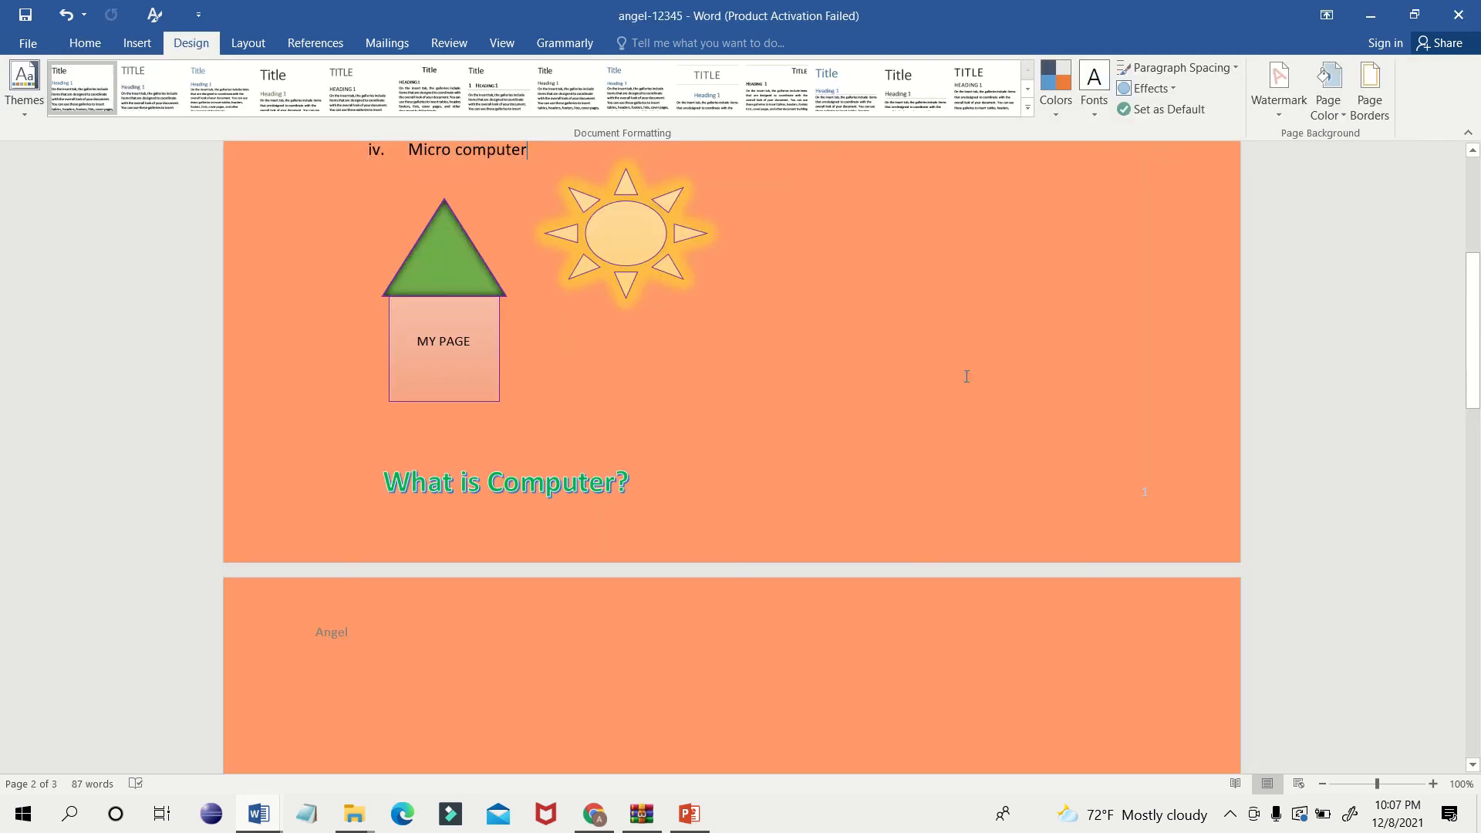
Set up a custom text watermark for the document with the text "MY Final TEST".
click(1294, 122)
click(1095, 665)
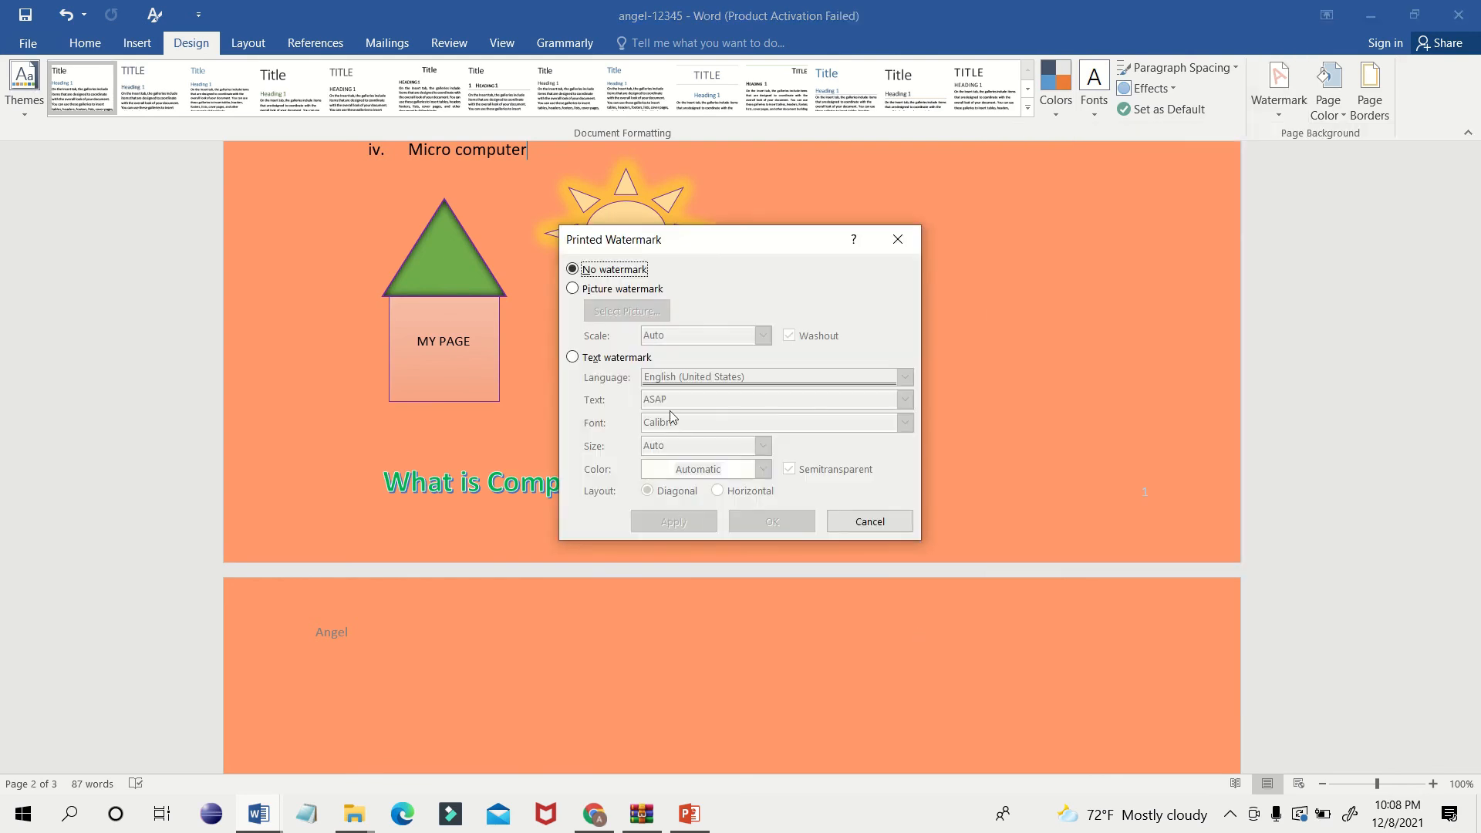
click(578, 360)
drag(697, 402, 638, 405)
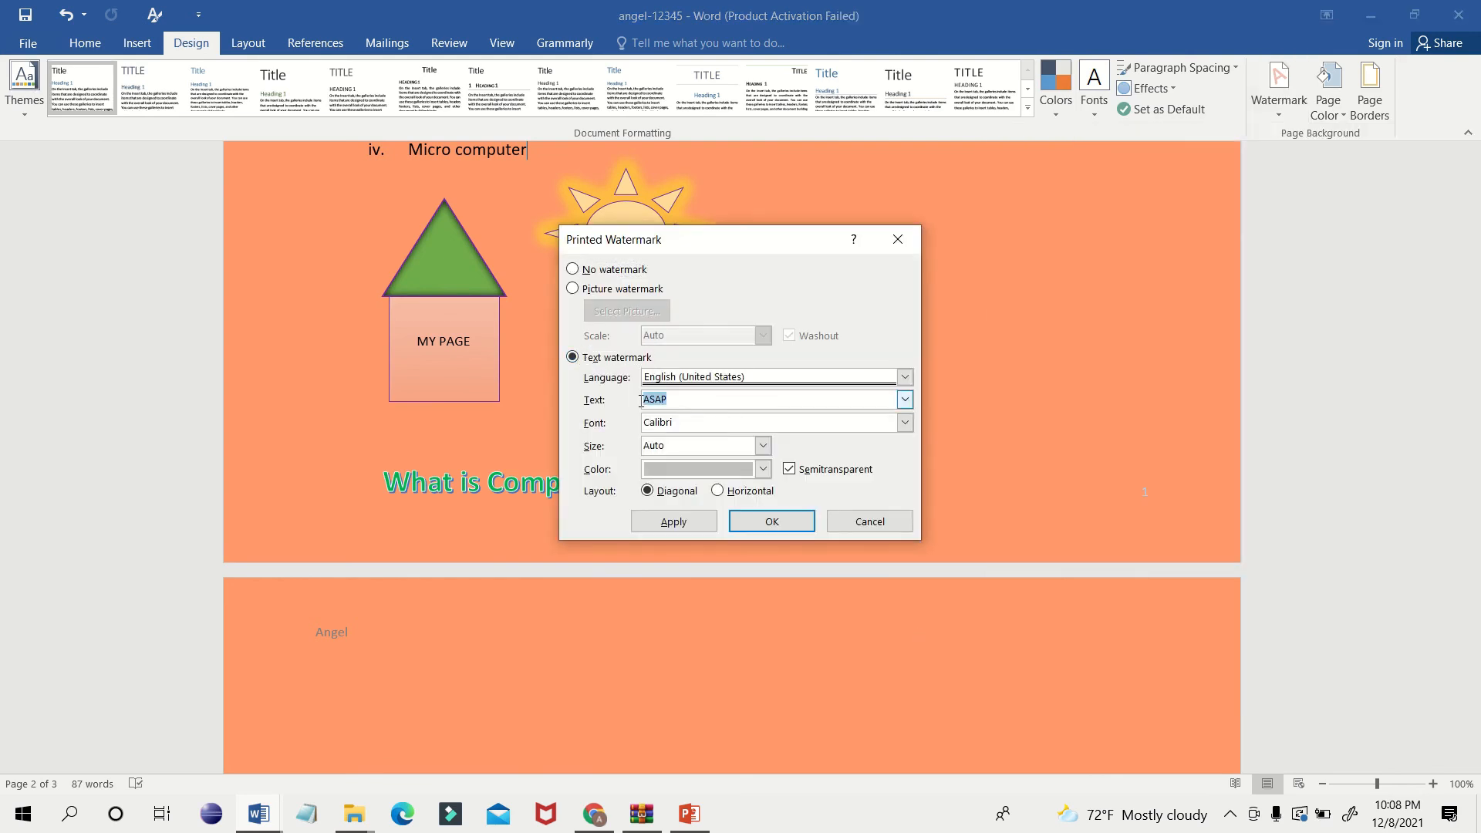
text(MY Final TEST)
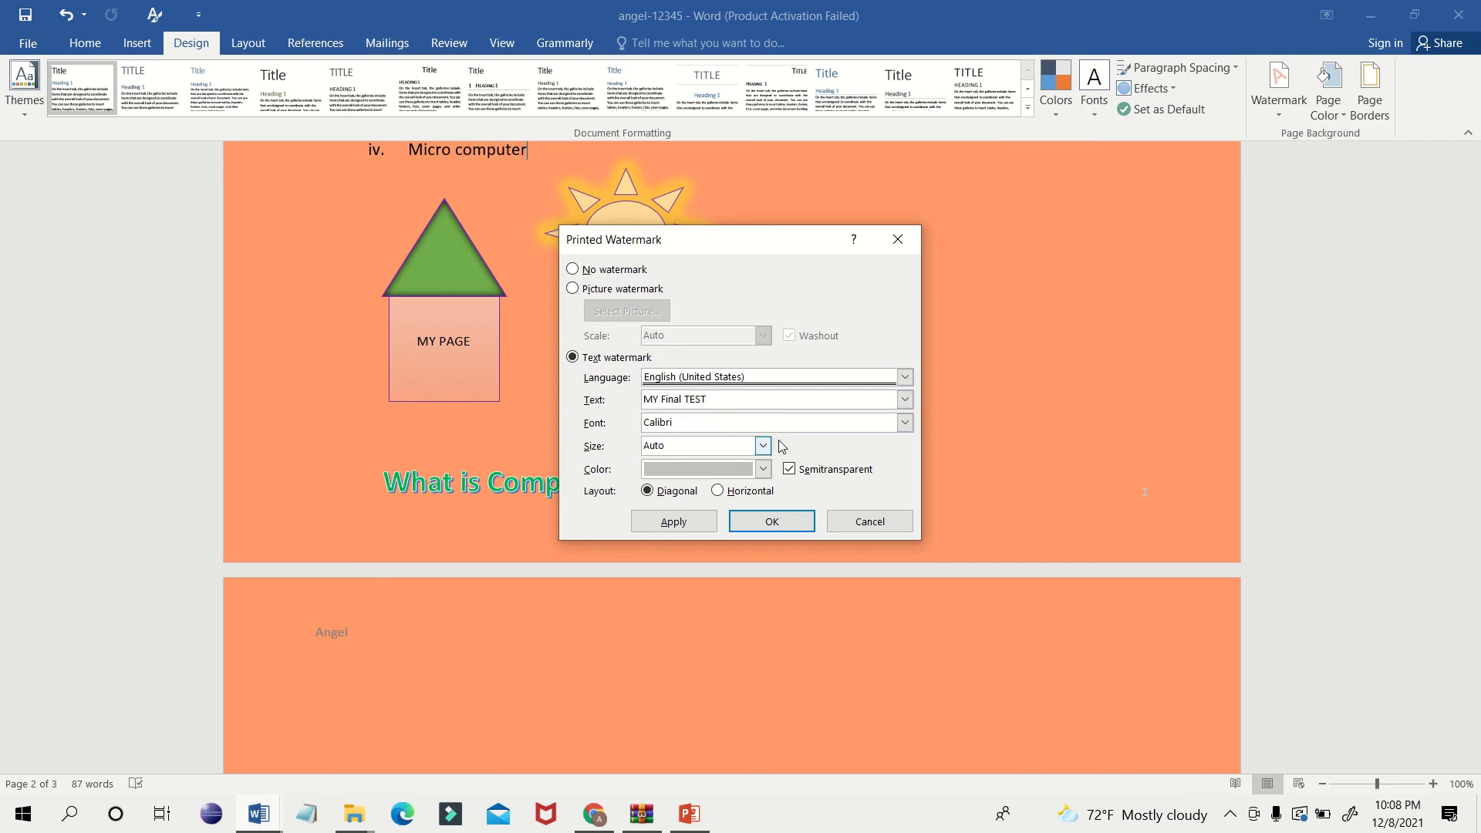
Keep the watermark font at Calibri, size at Auto and layout at Diagonal, and apply it to the document.
click(904, 422)
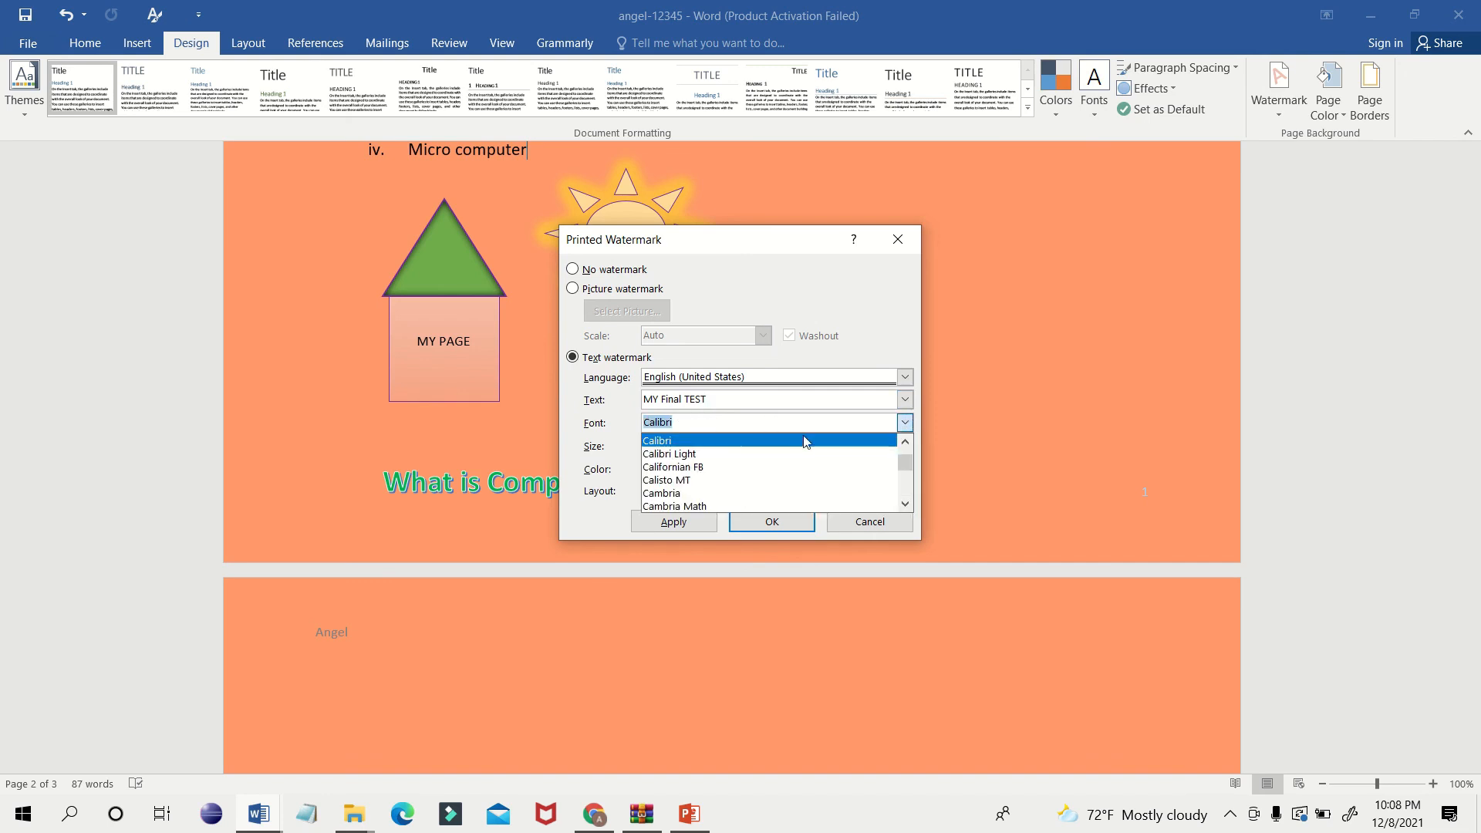
click(691, 441)
click(761, 446)
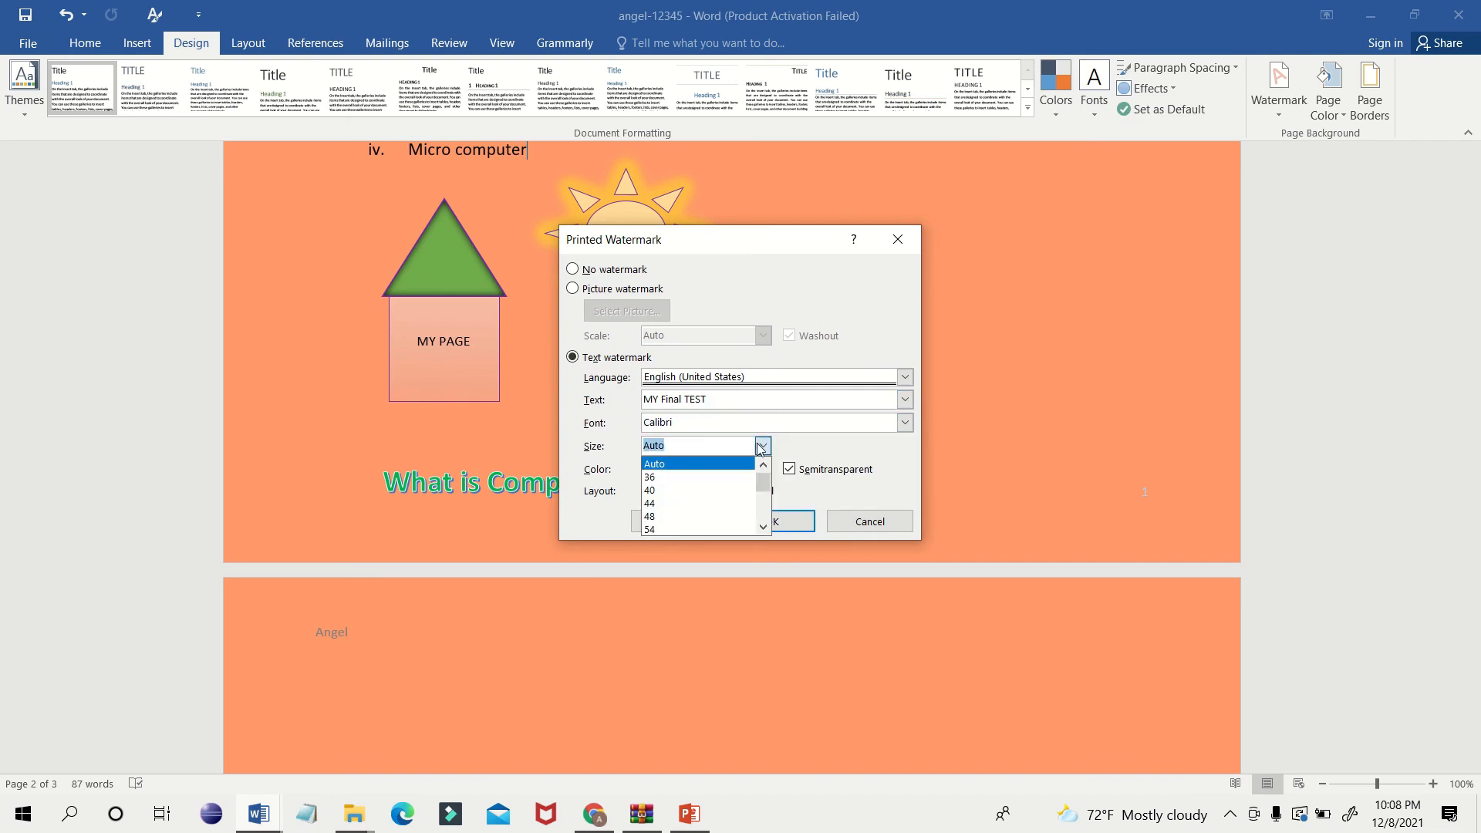
click(852, 460)
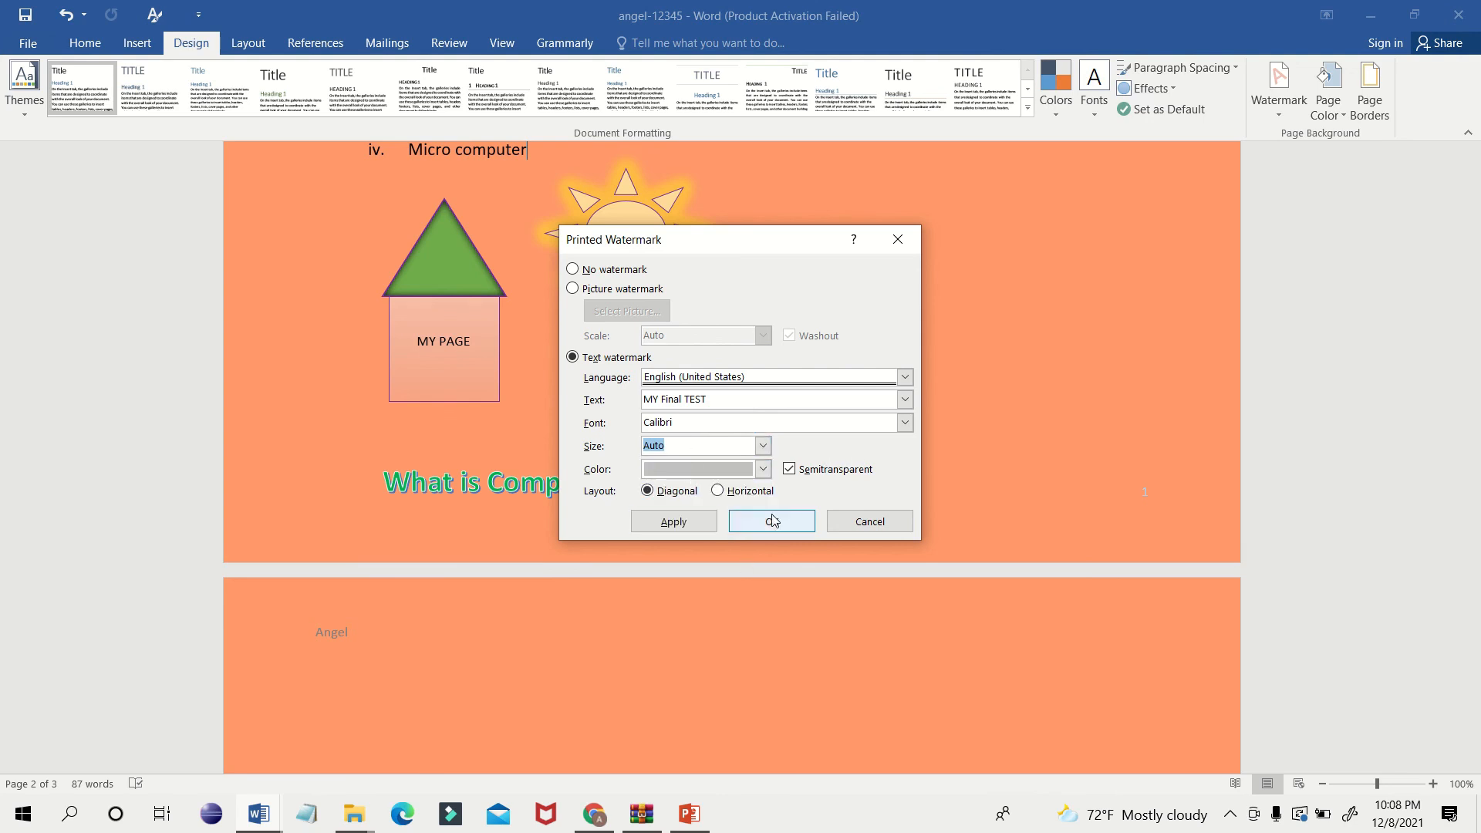
click(717, 490)
click(646, 491)
click(675, 519)
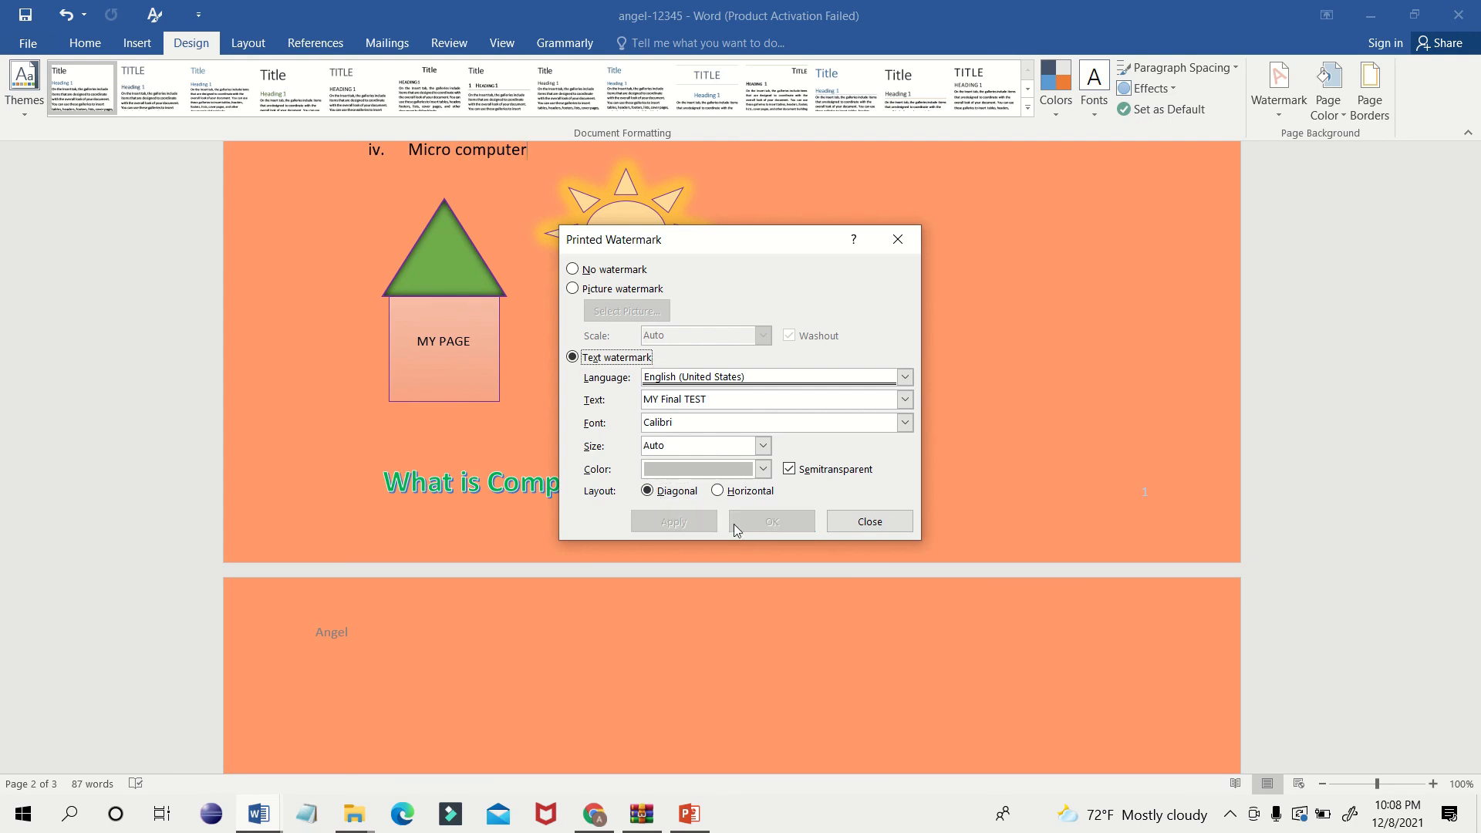
click(854, 520)
Review the watermark on the picture and table pages, and read the saving instructions in Document2 before returning to the assignment document.
scroll(874, 519, down, 10)
scroll(836, 544, down, 1)
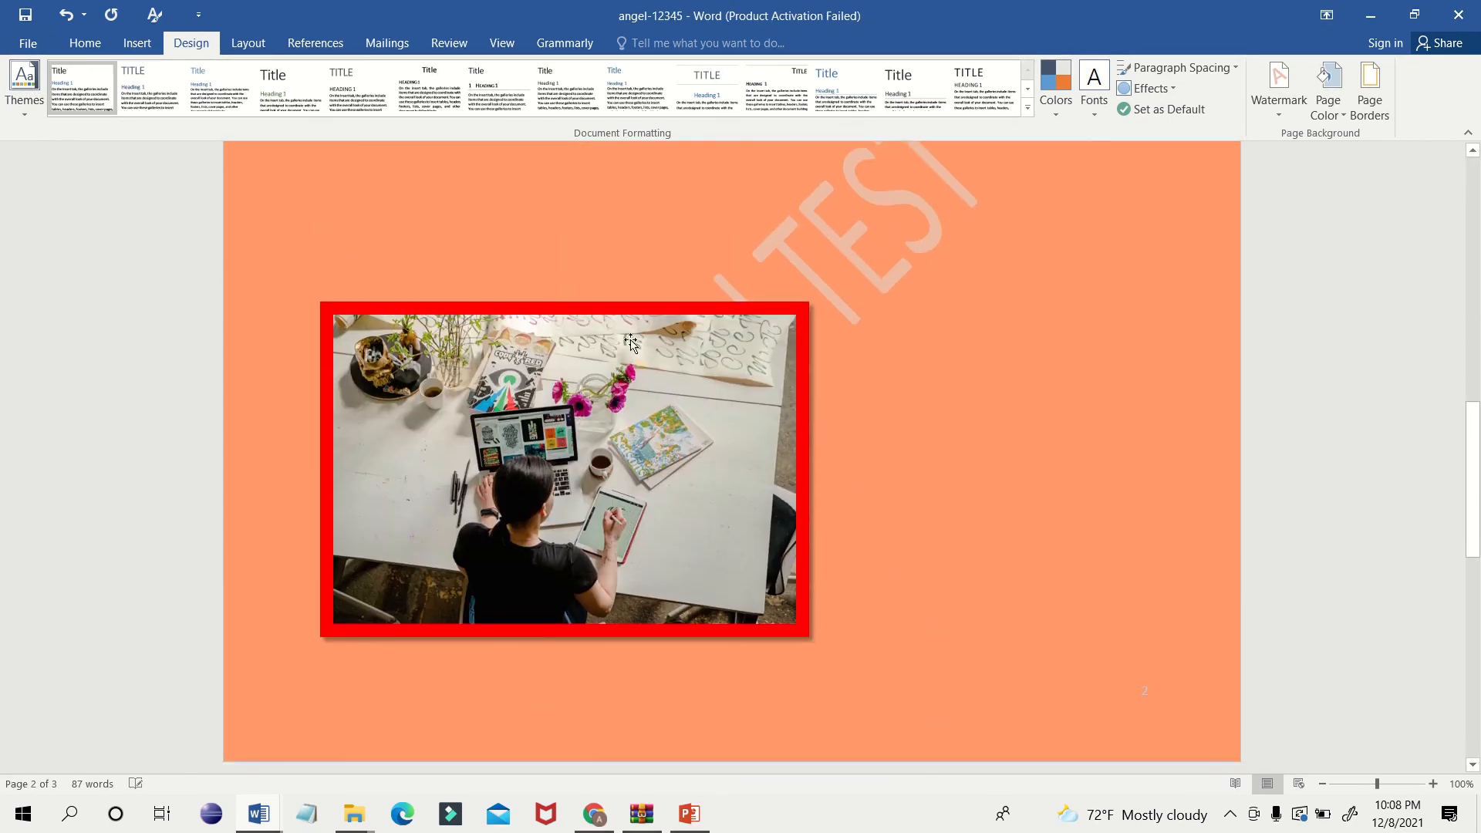
scroll(868, 485, down, 11)
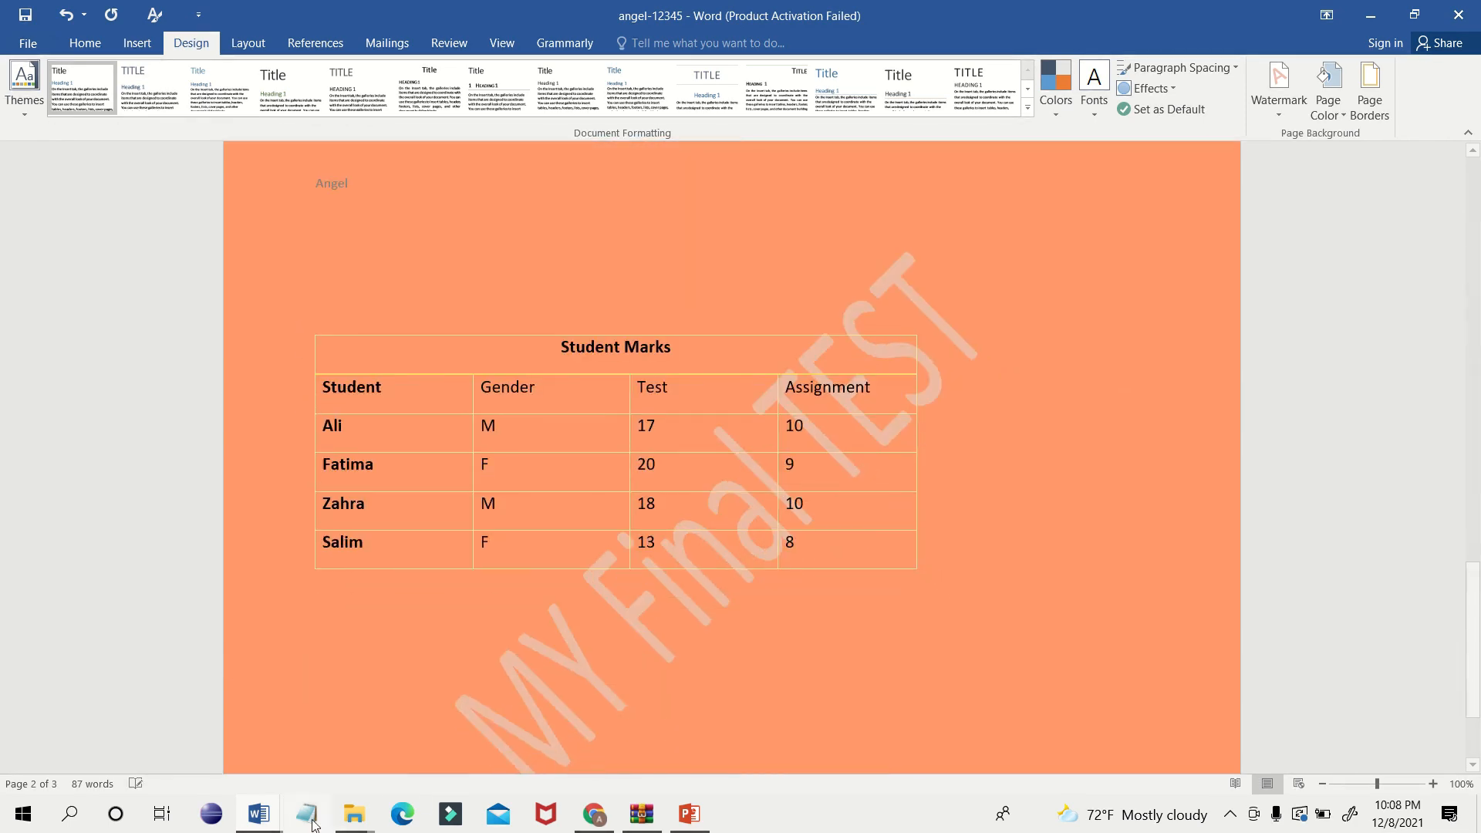
key(alt+Tab)
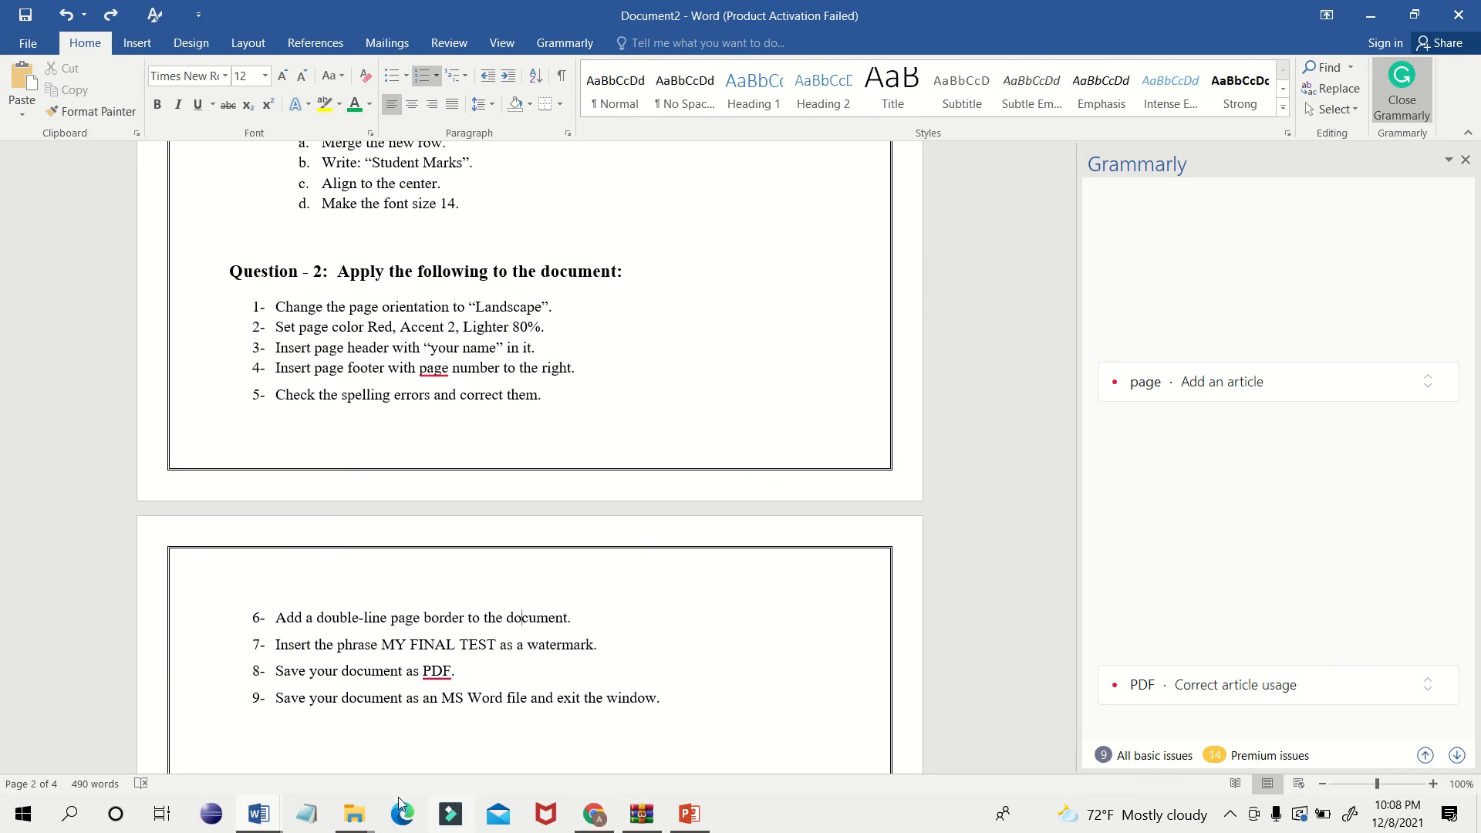
mouse_move(255, 817)
click(350, 759)
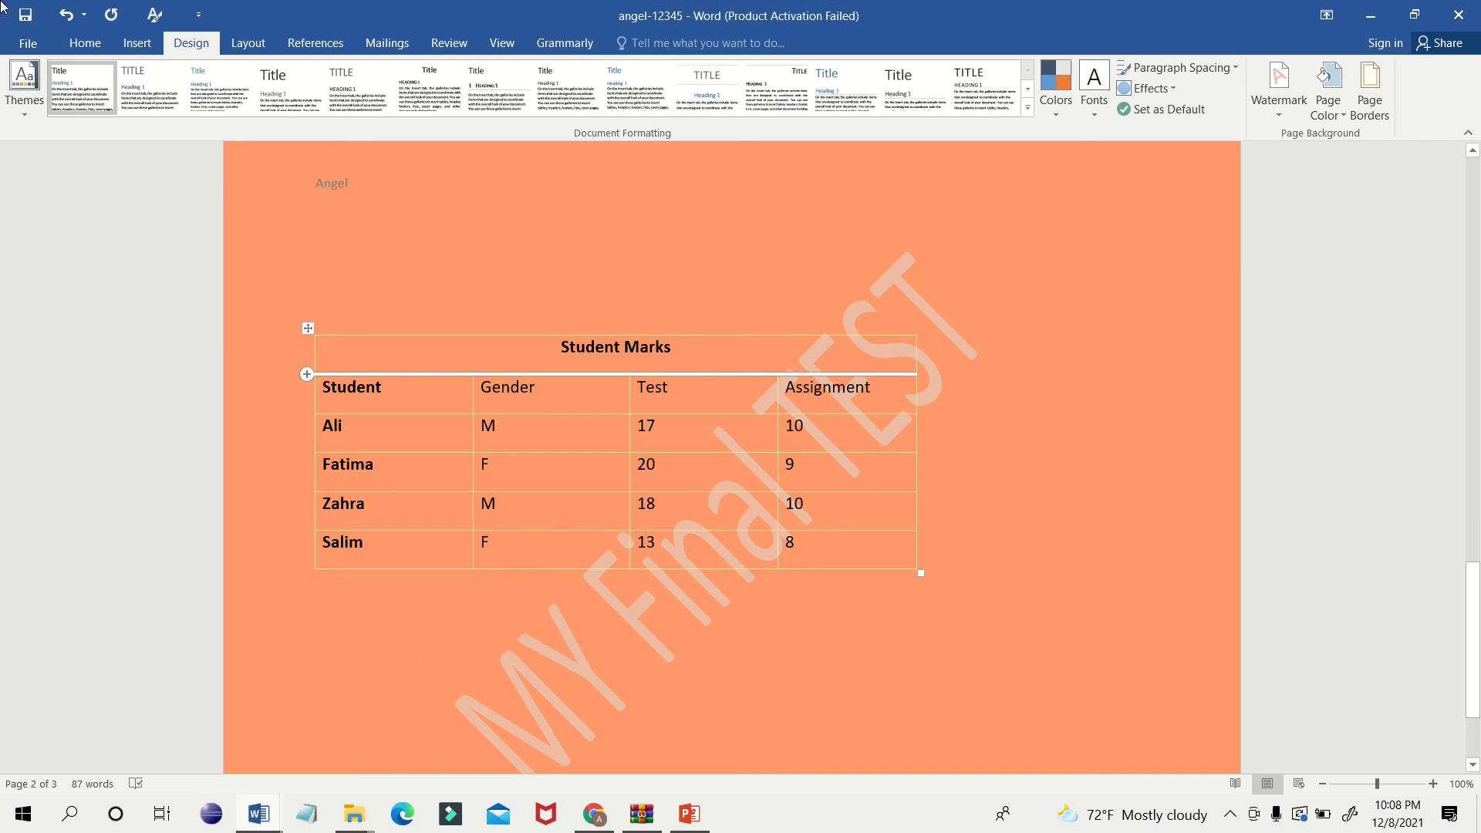
Save a PDF copy of the document in the sample 123 folder under the same file name.
click(35, 48)
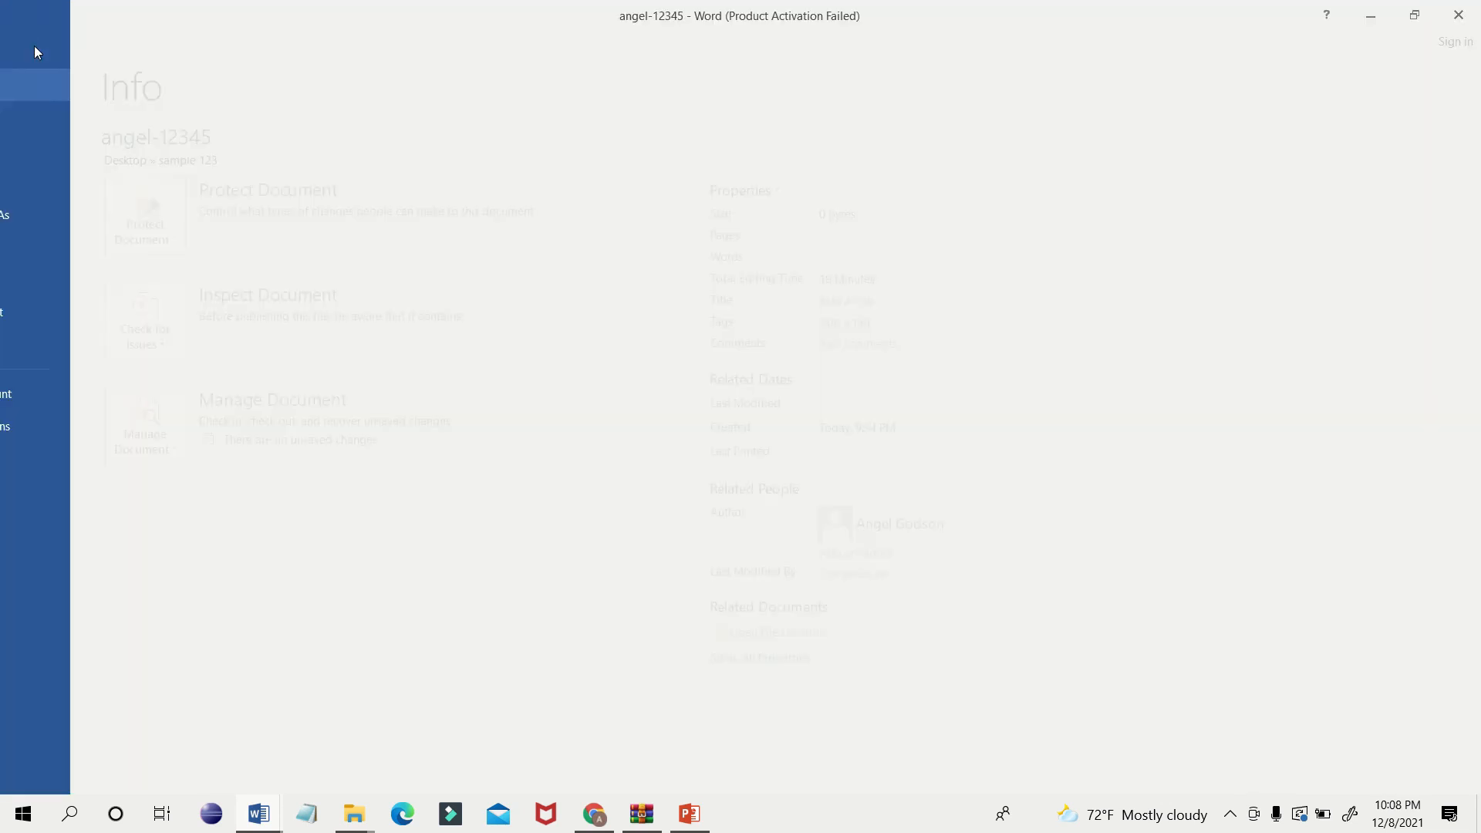
click(56, 215)
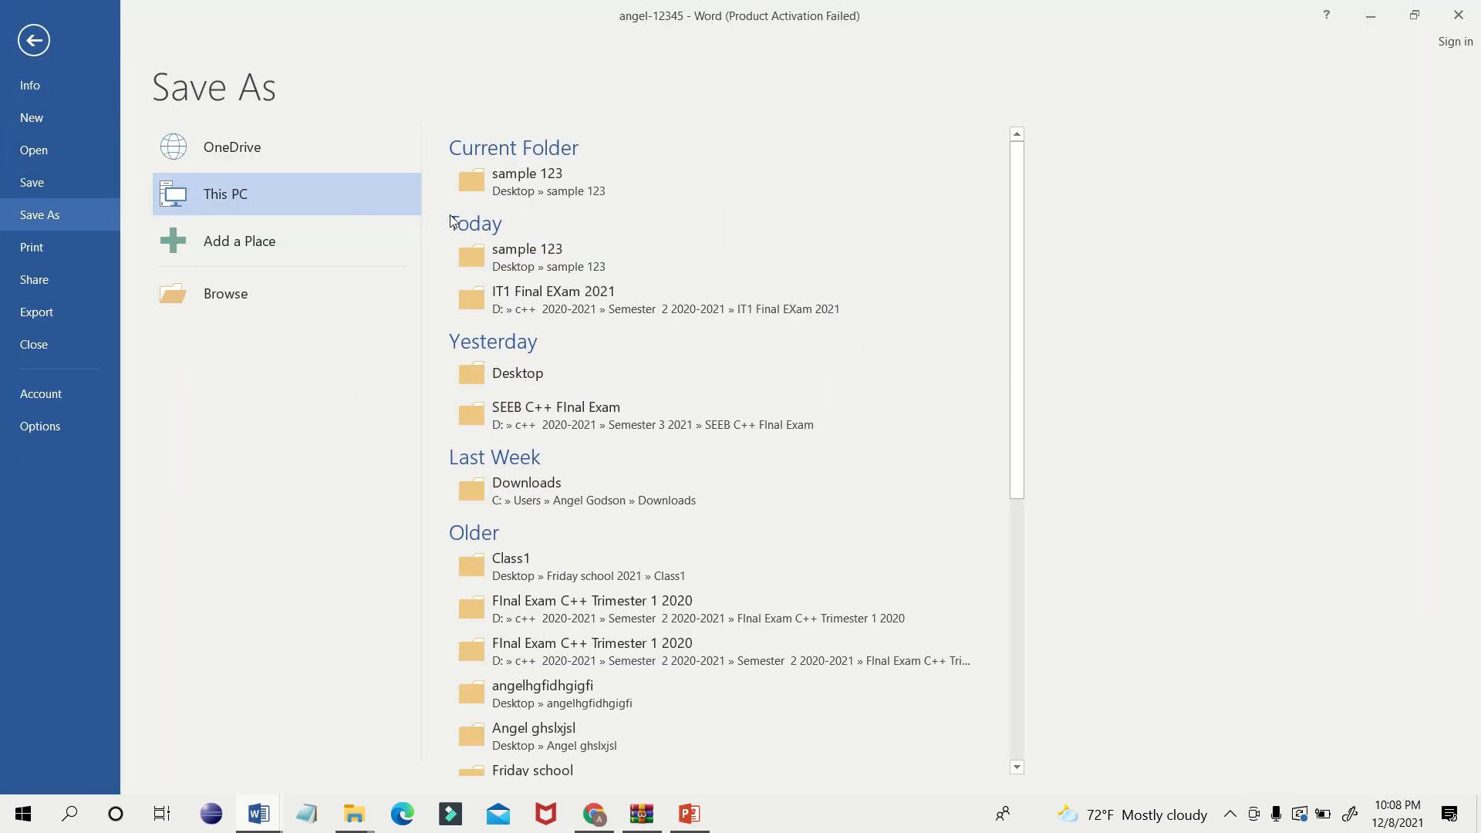
click(515, 179)
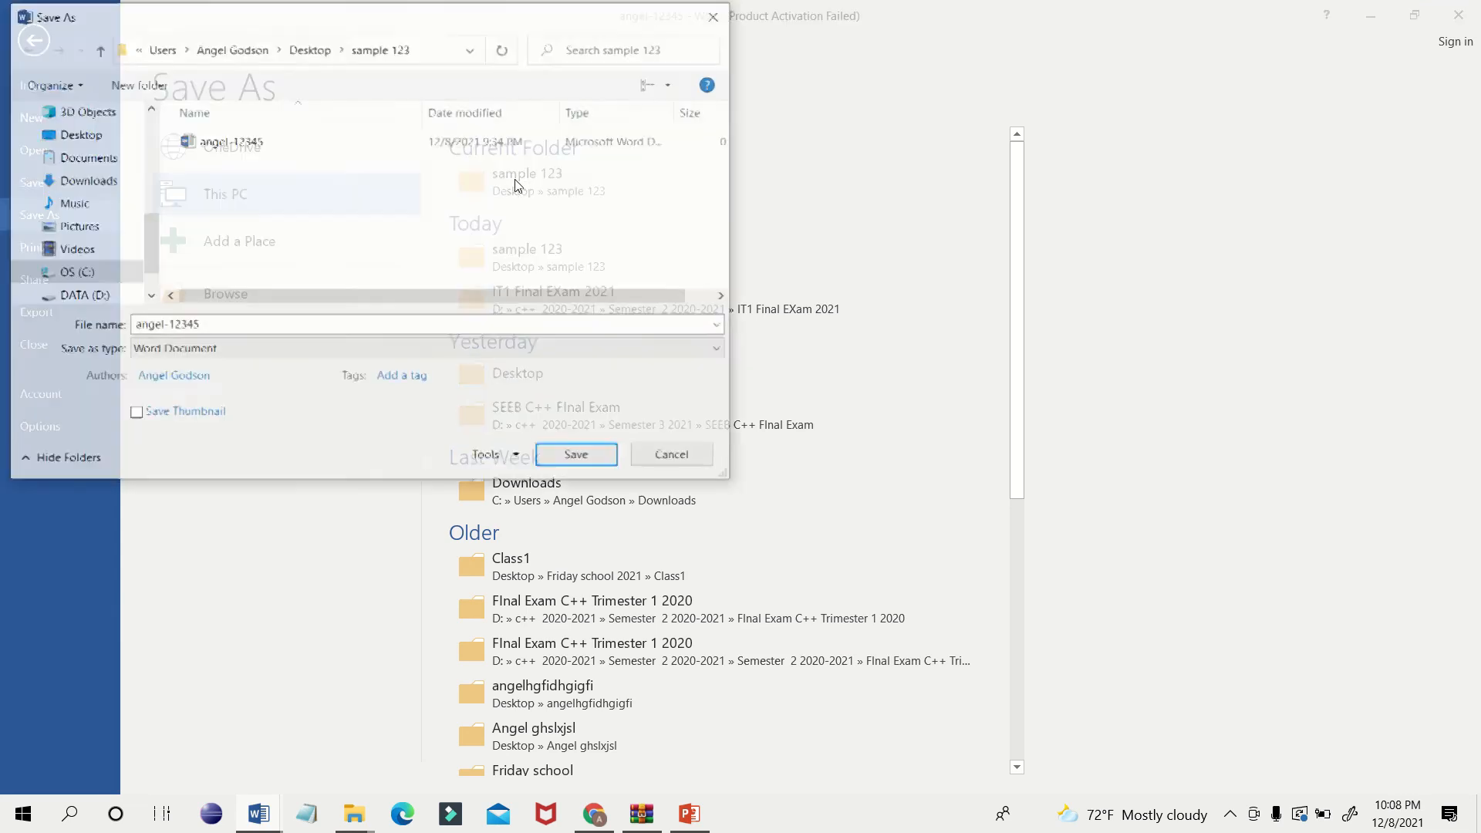
click(206, 352)
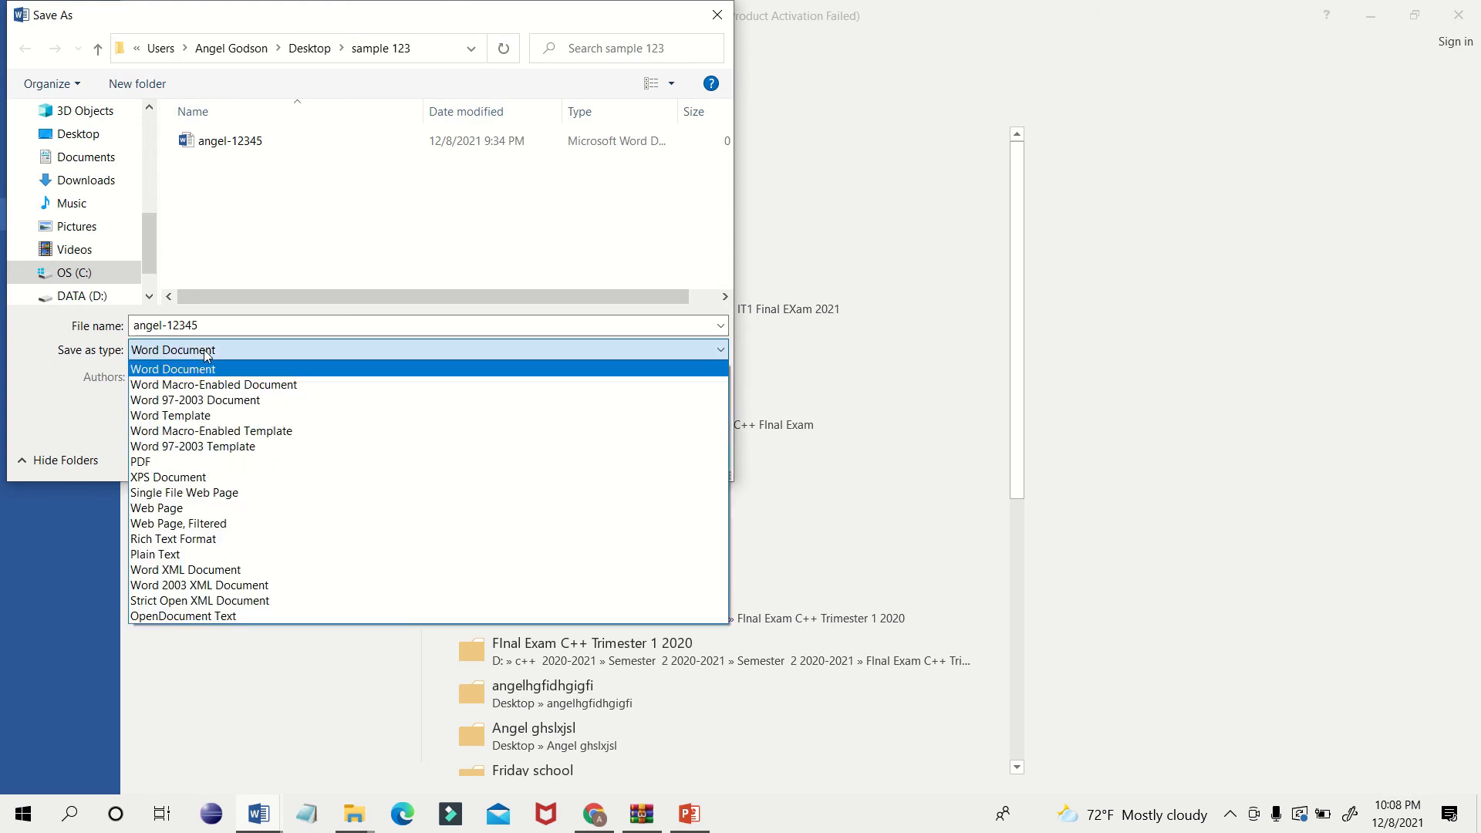
click(175, 463)
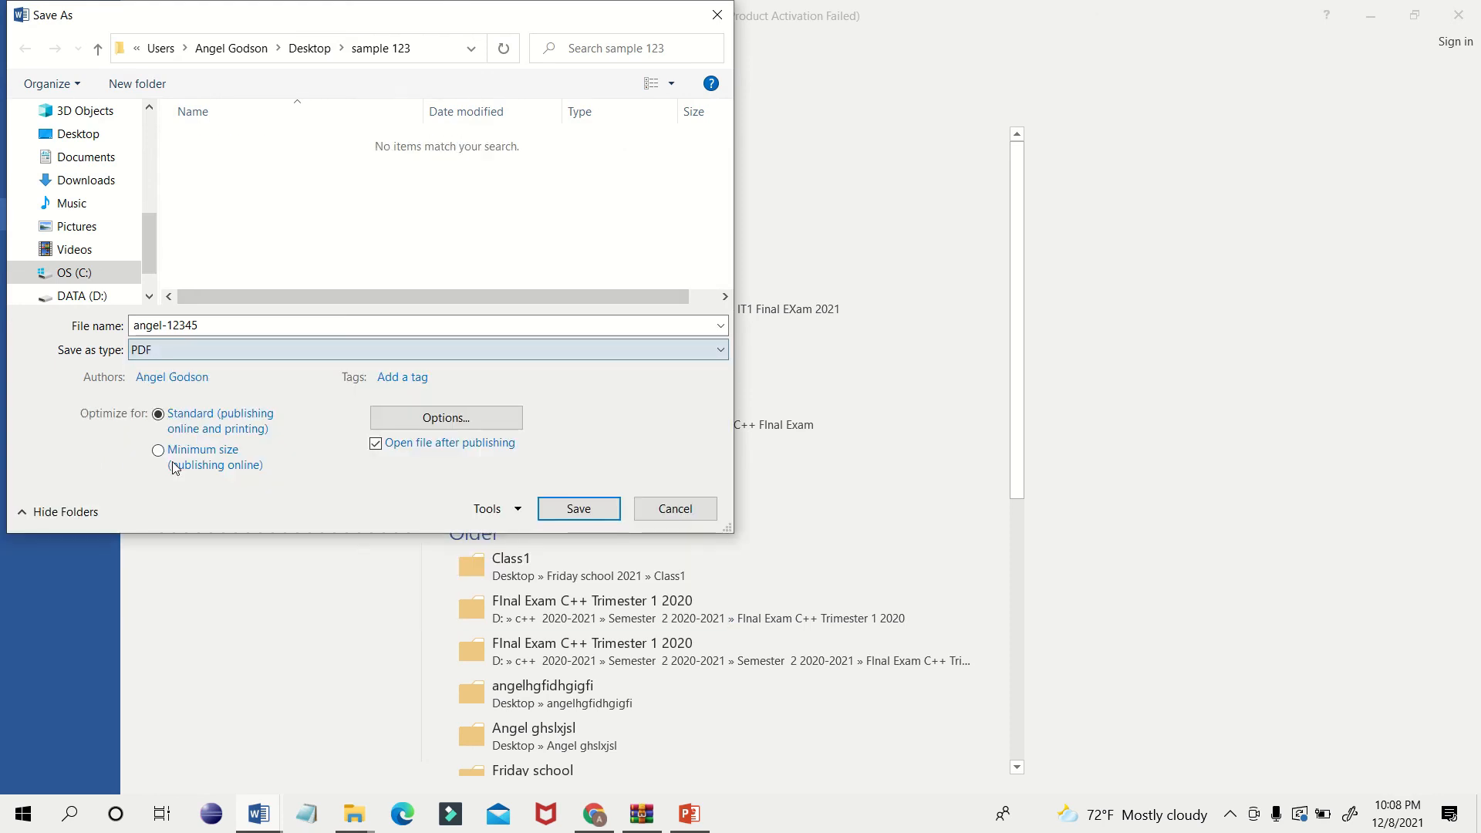
click(584, 512)
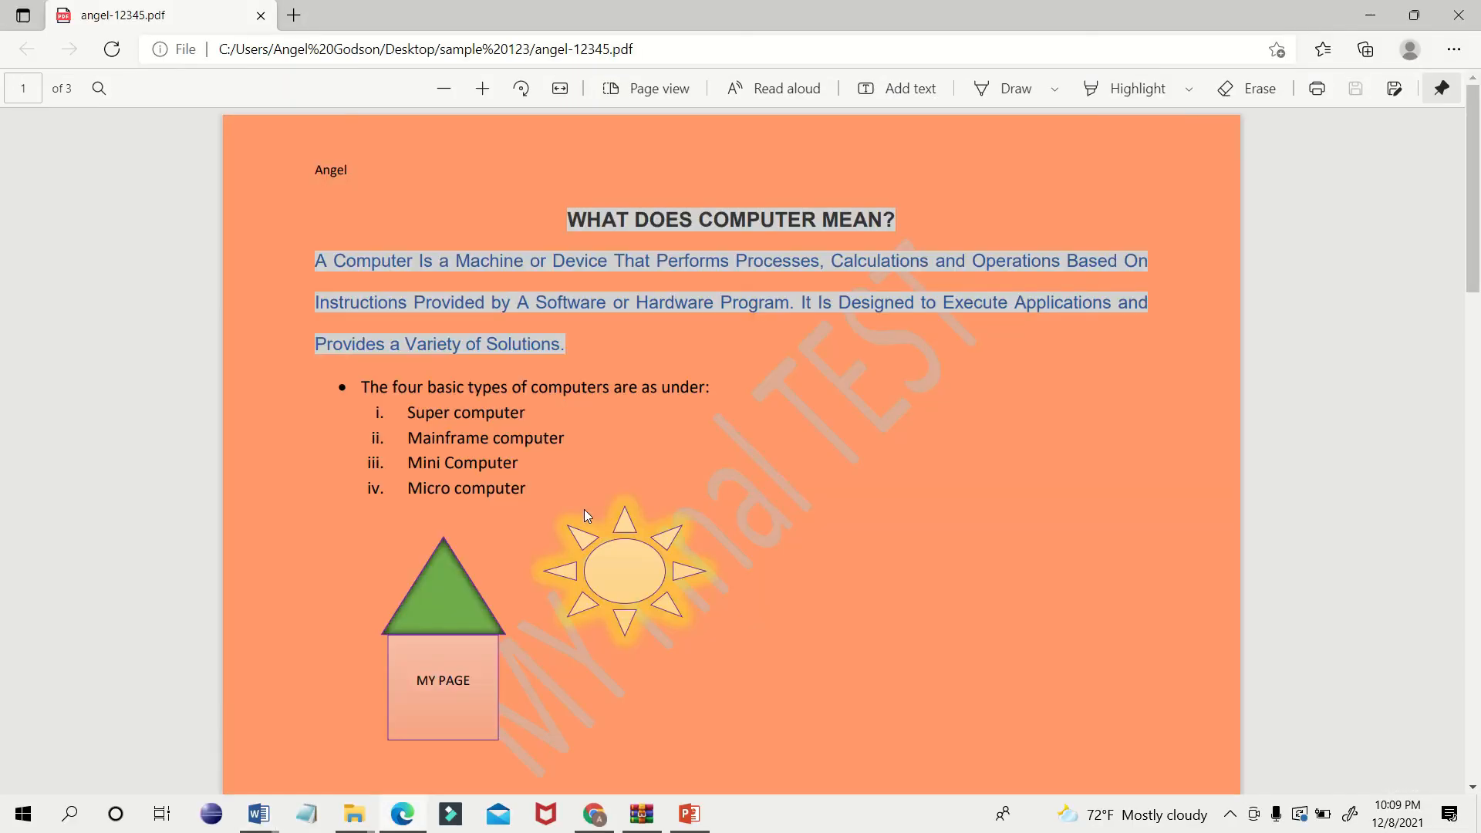
Look through the exported PDF to its last page and return to the assignment document in Word.
scroll(630, 250, down, 15)
scroll(630, 250, down, 10)
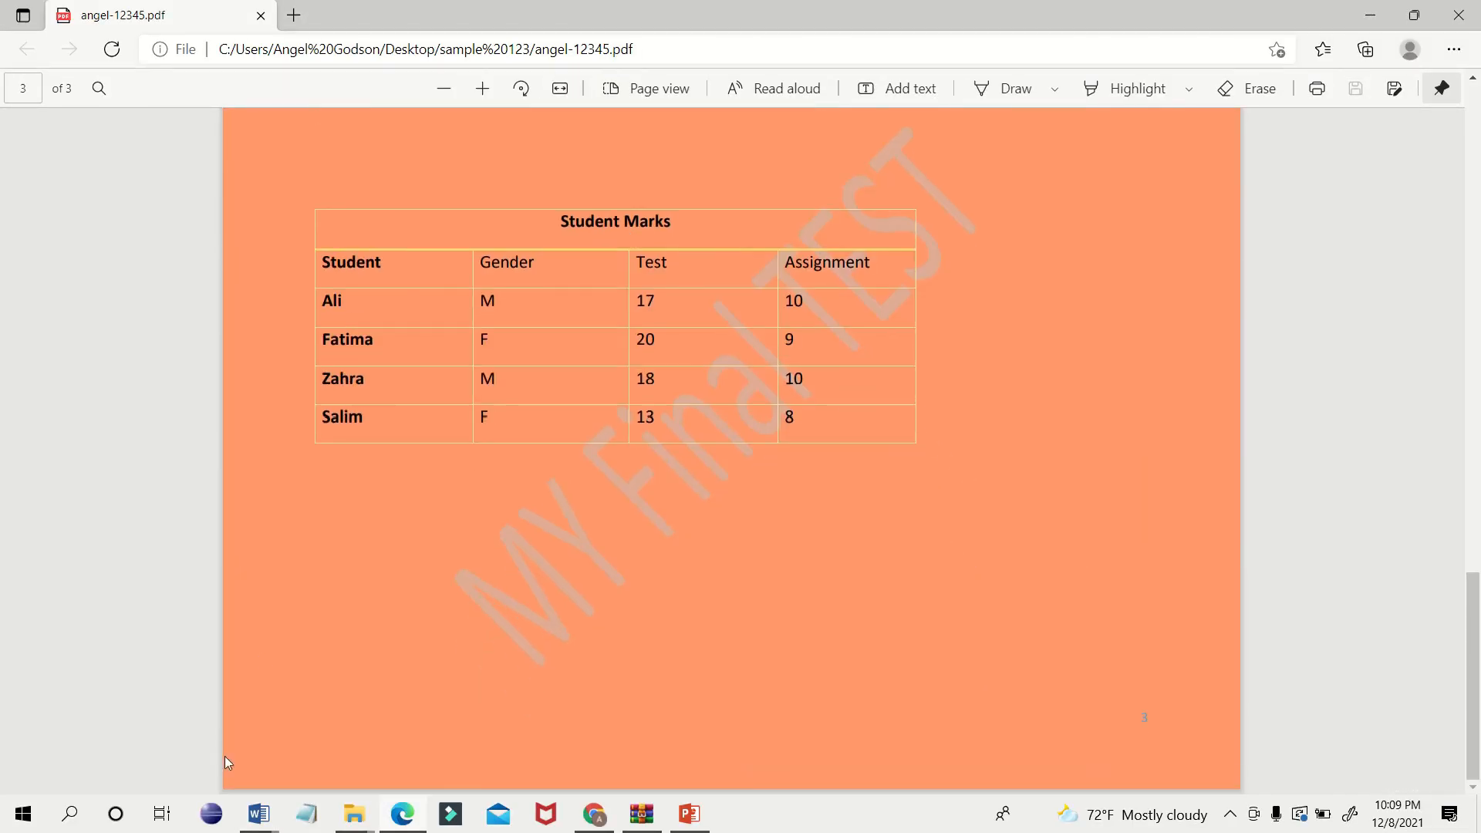
mouse_move(260, 815)
click(333, 757)
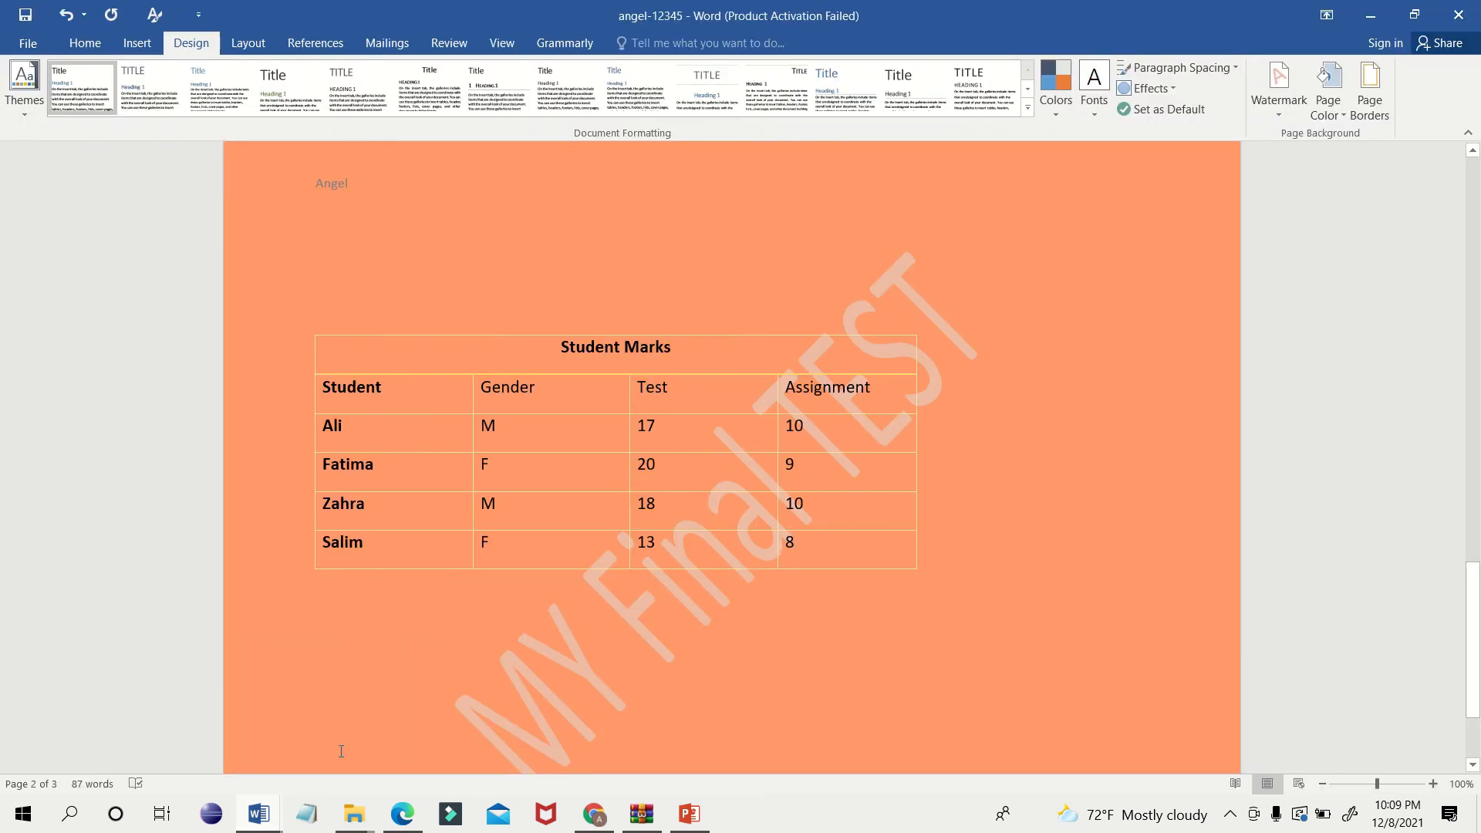
Save the assignment as a Word Document in the sample 123 folder, and close its window and the PDF viewer.
click(28, 44)
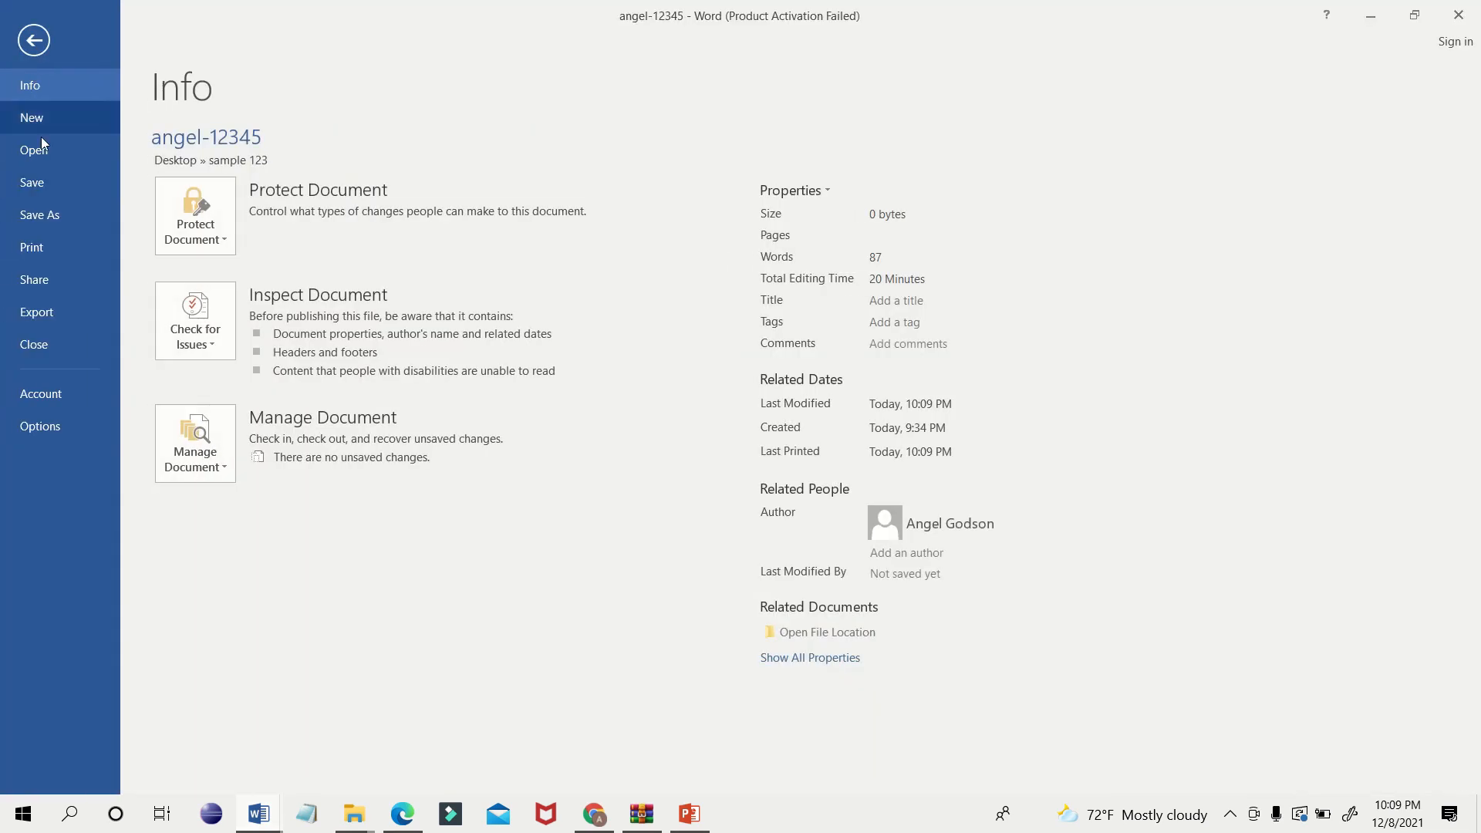
click(48, 218)
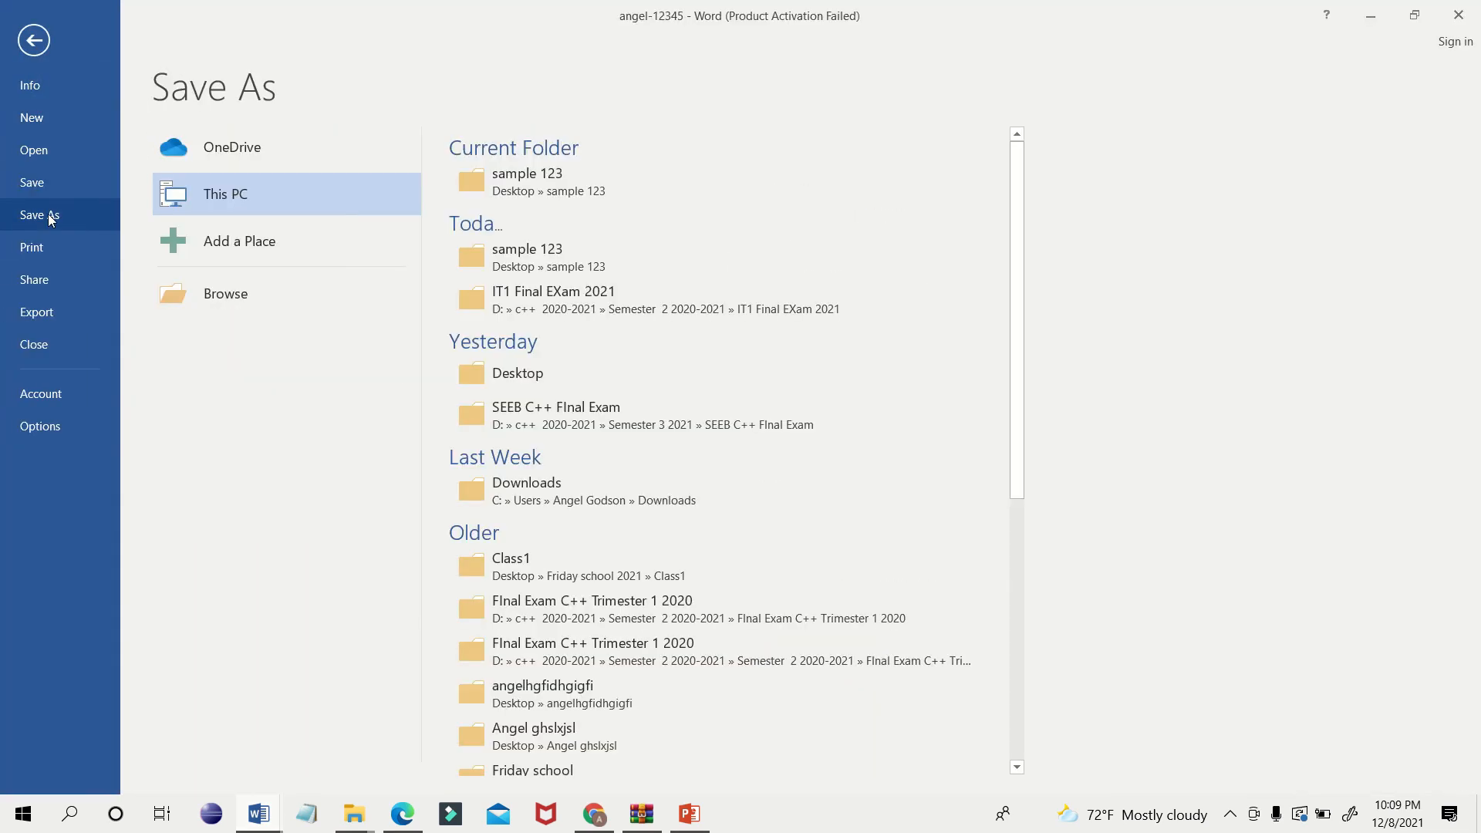
click(517, 191)
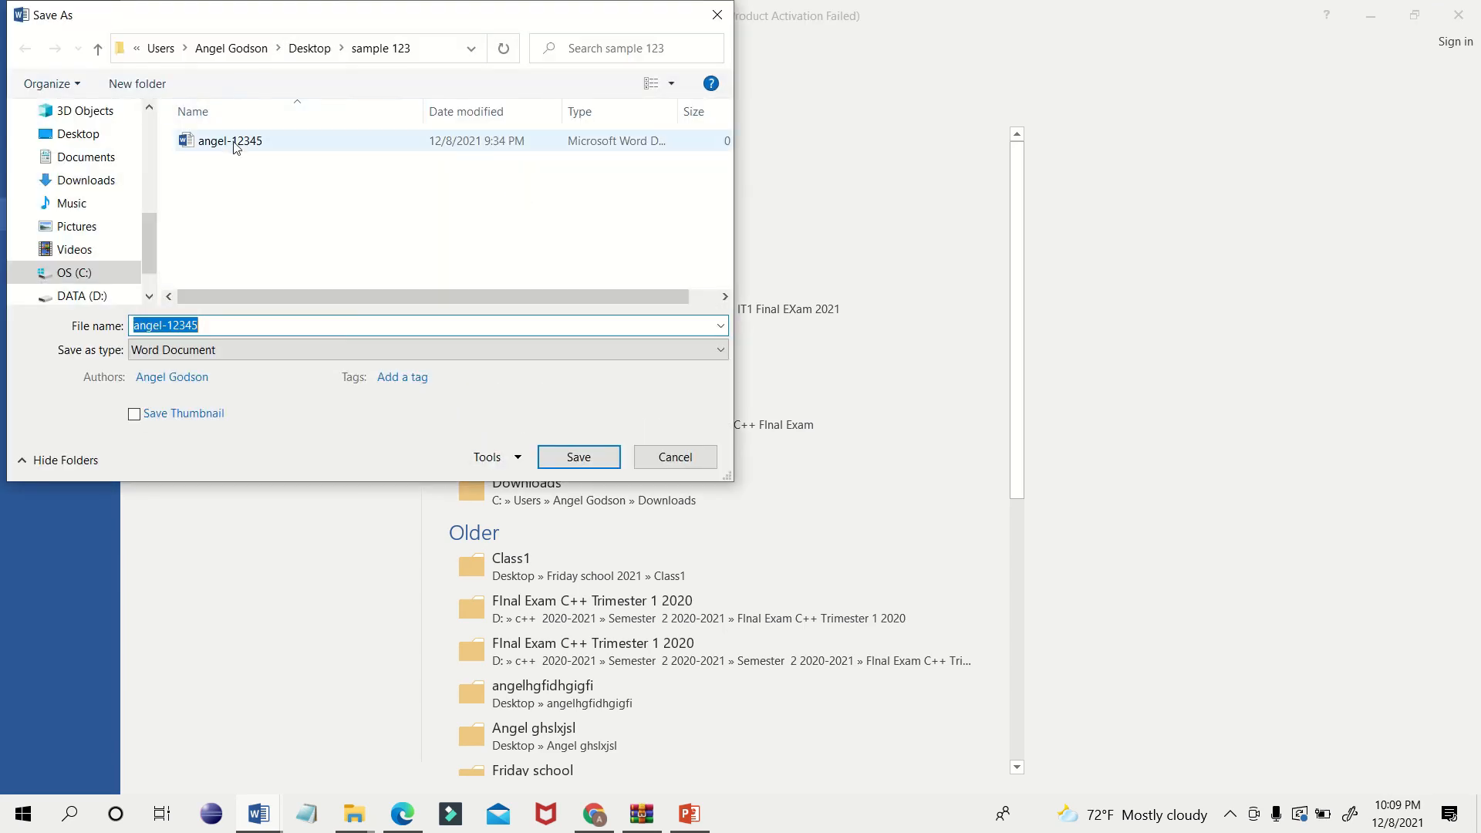
click(579, 457)
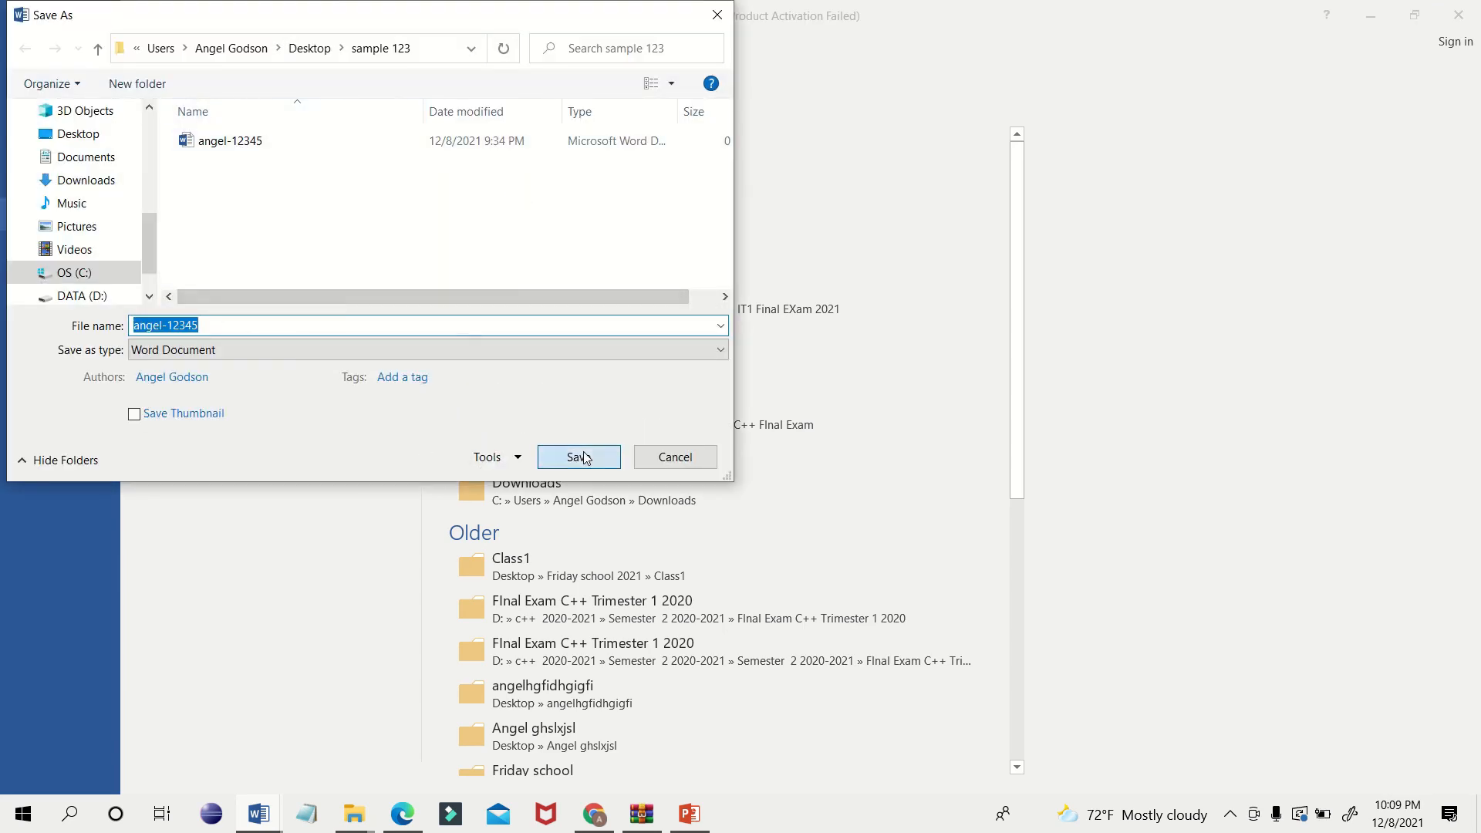
click(1461, 19)
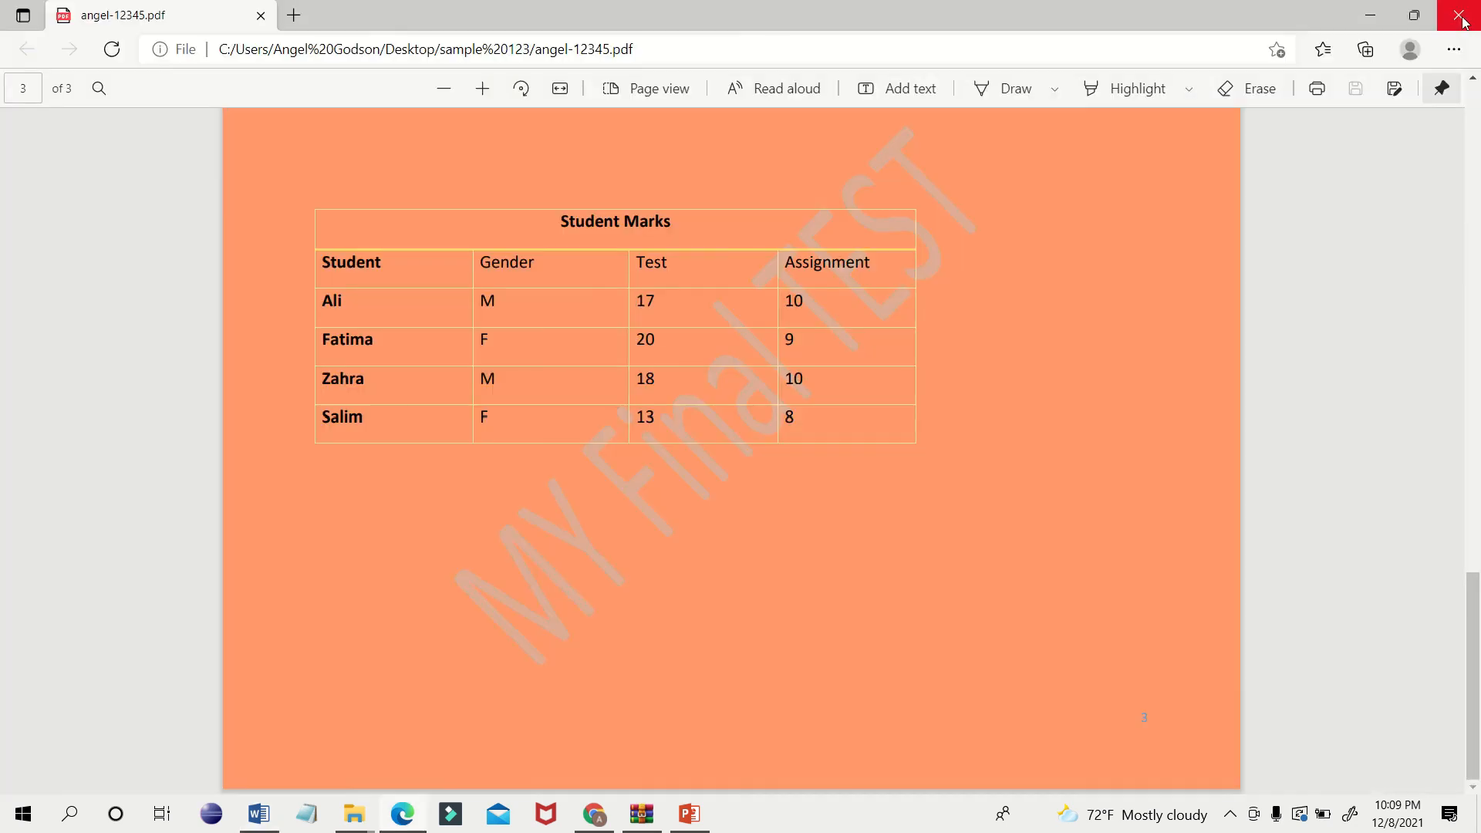
click(1457, 20)
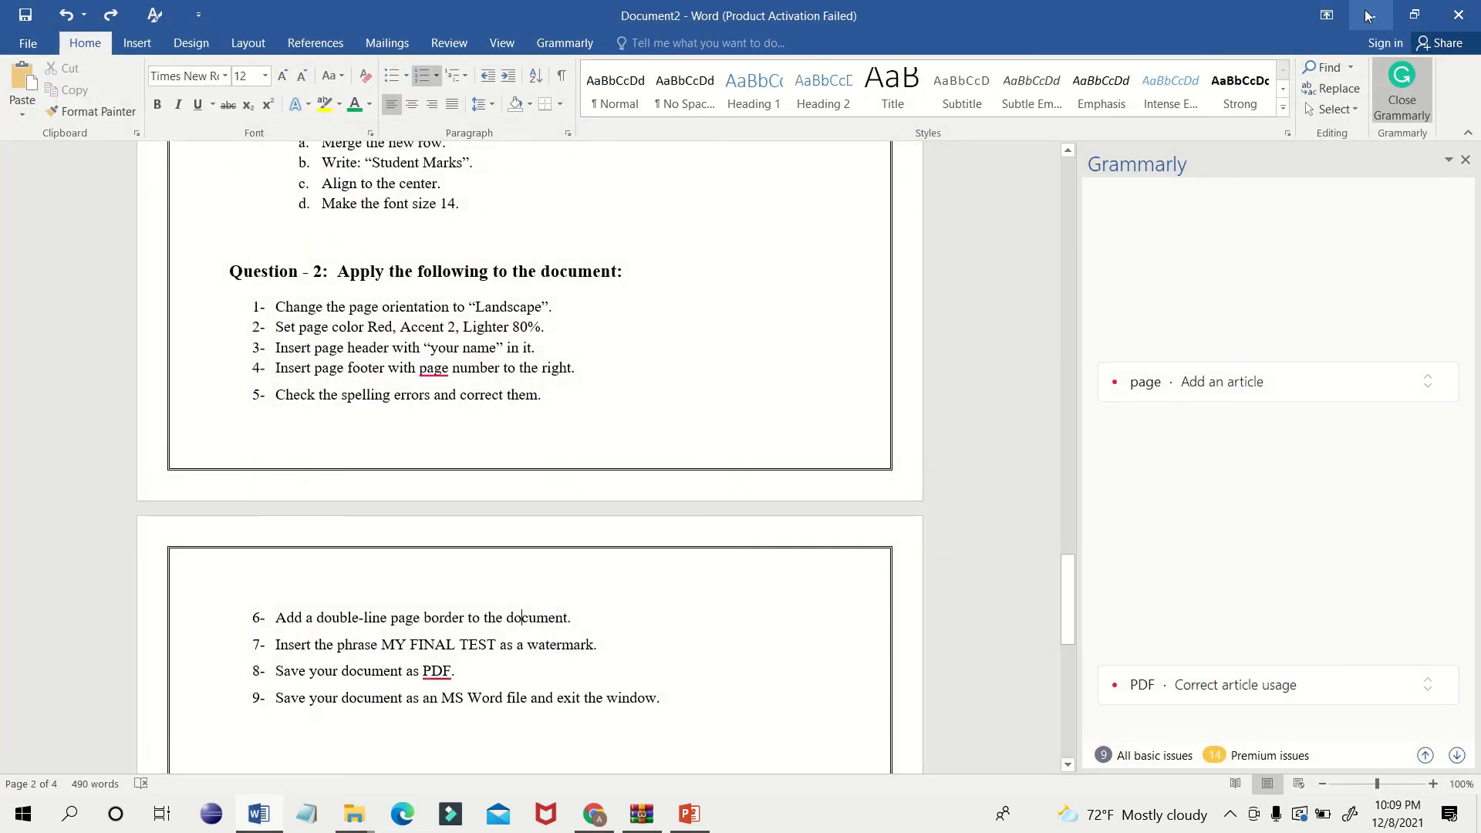
Minimize the open windows and open the sample 123 folder on the desktop to check the saved files.
click(1363, 9)
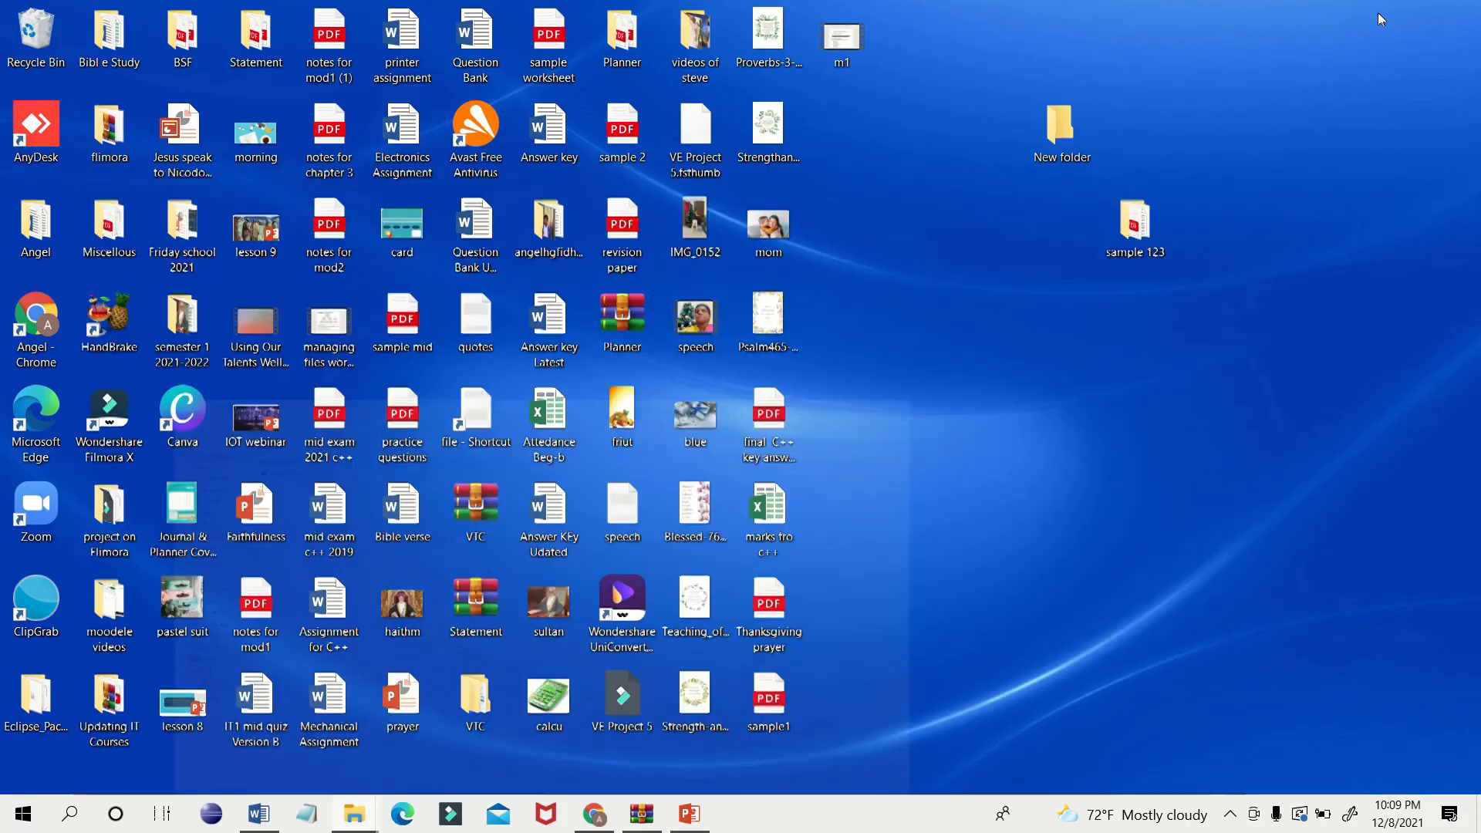
click(1364, 11)
double_click(1133, 227)
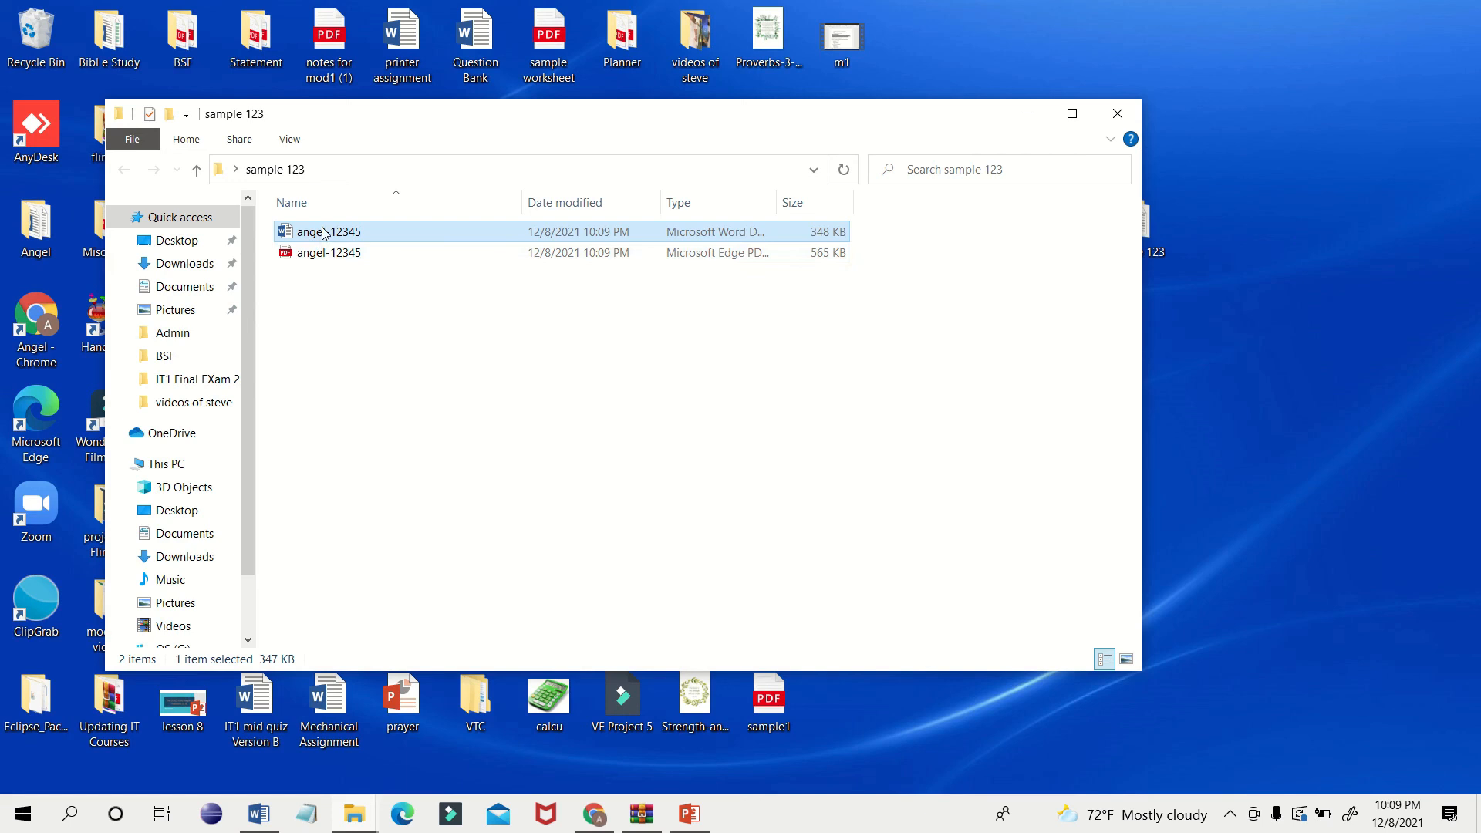
click(262, 810)
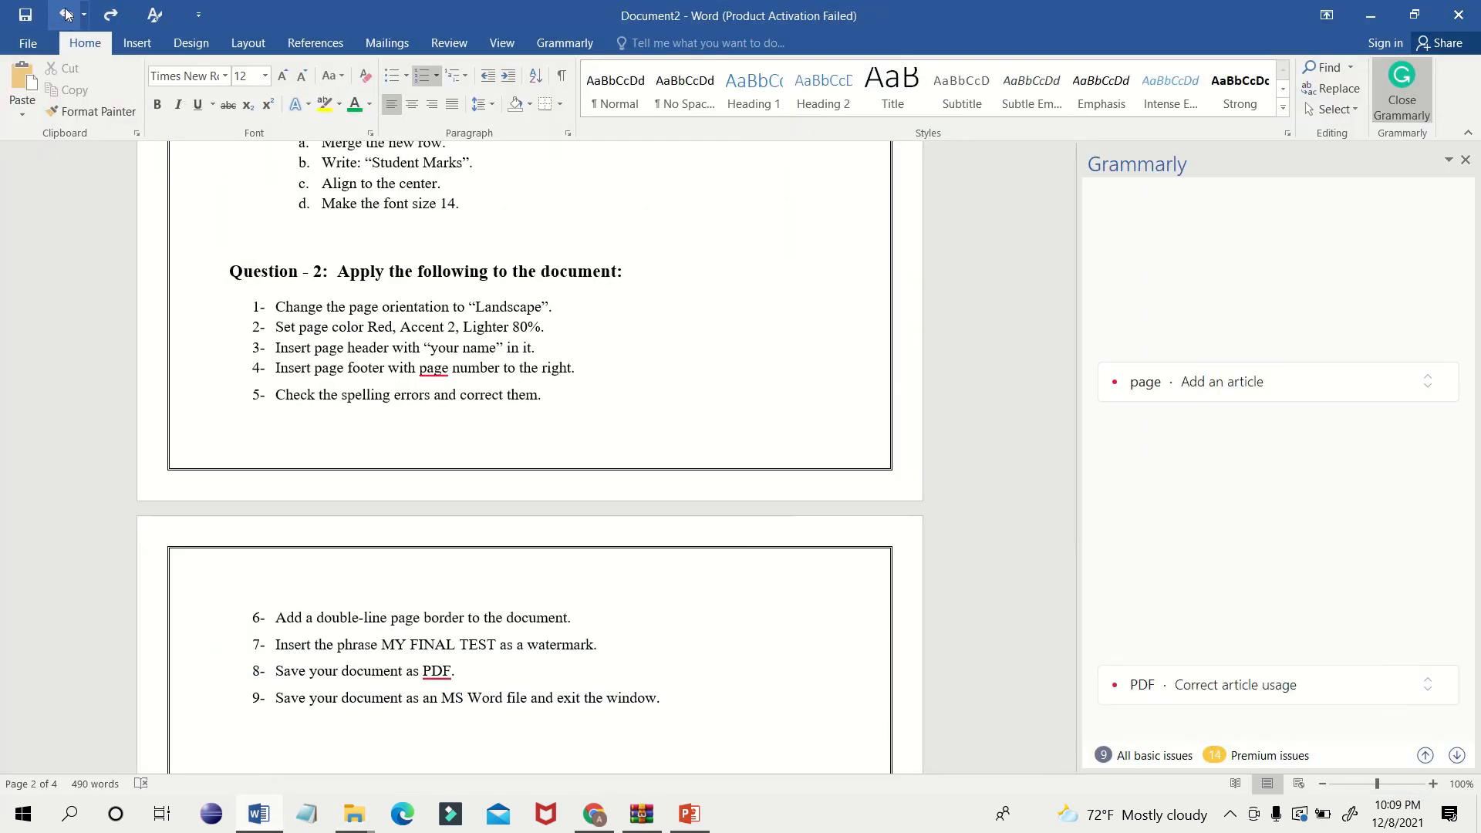
click(27, 42)
click(38, 215)
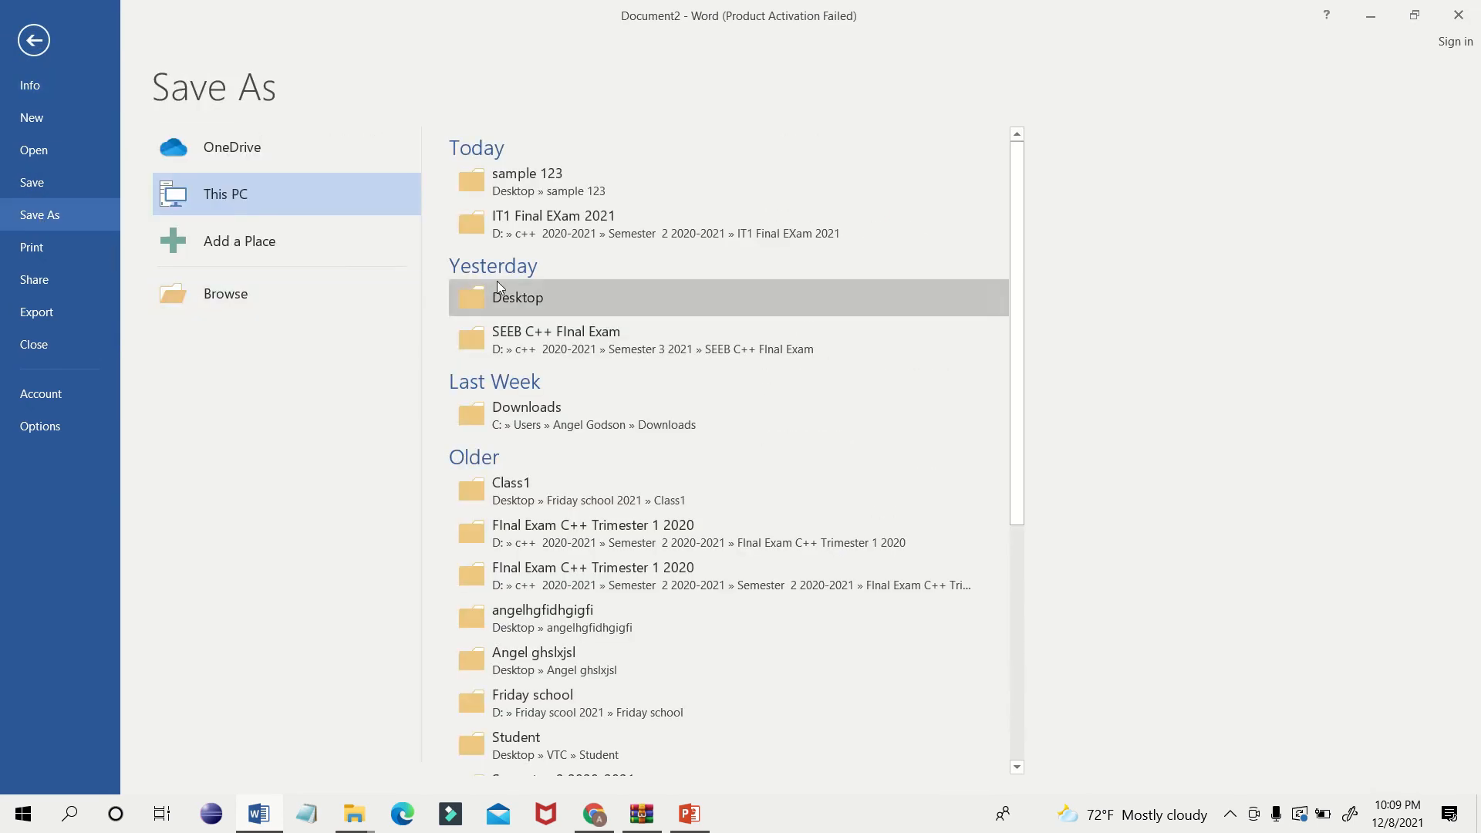
click(548, 184)
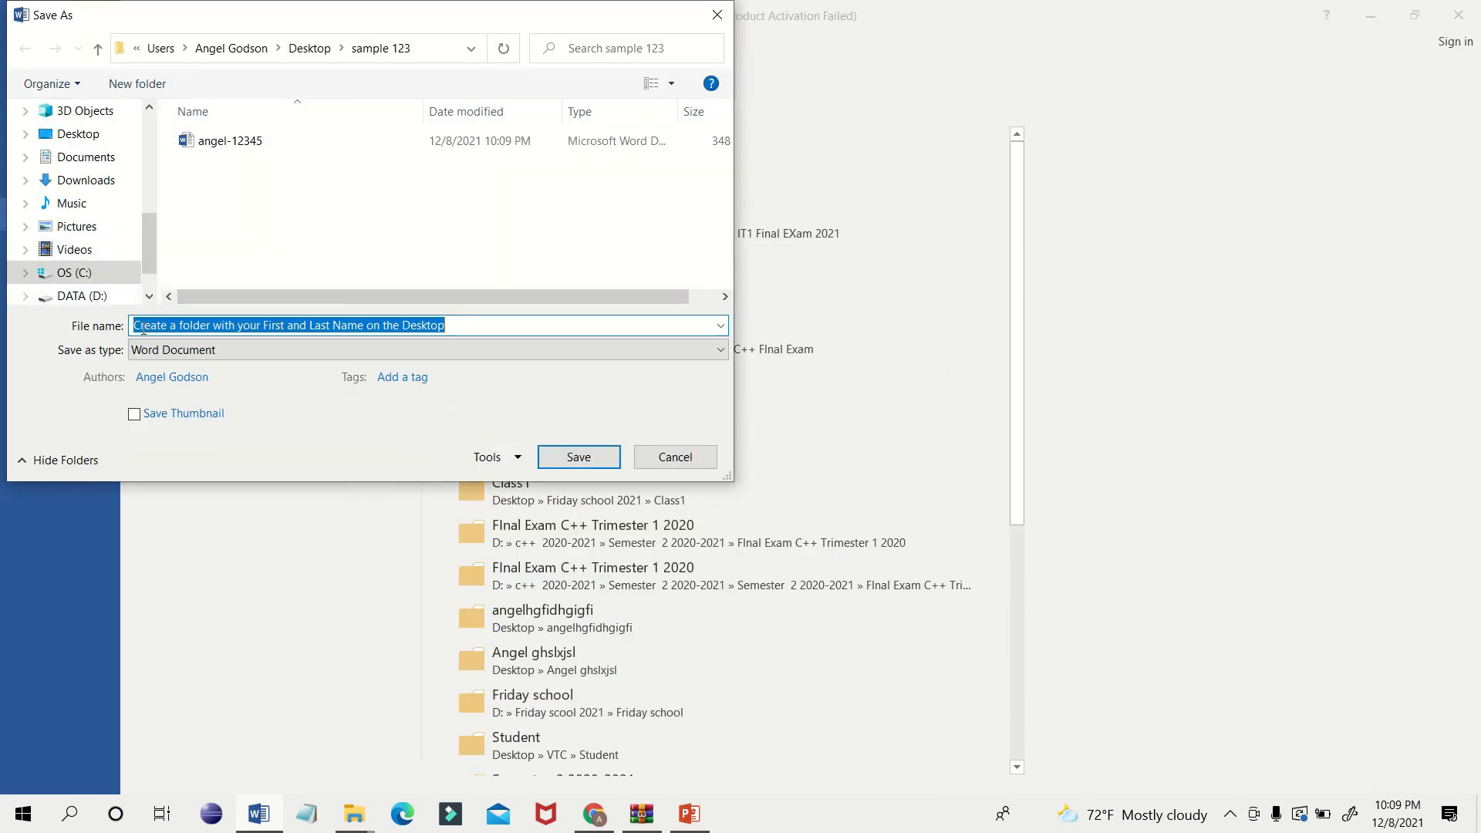
click(178, 351)
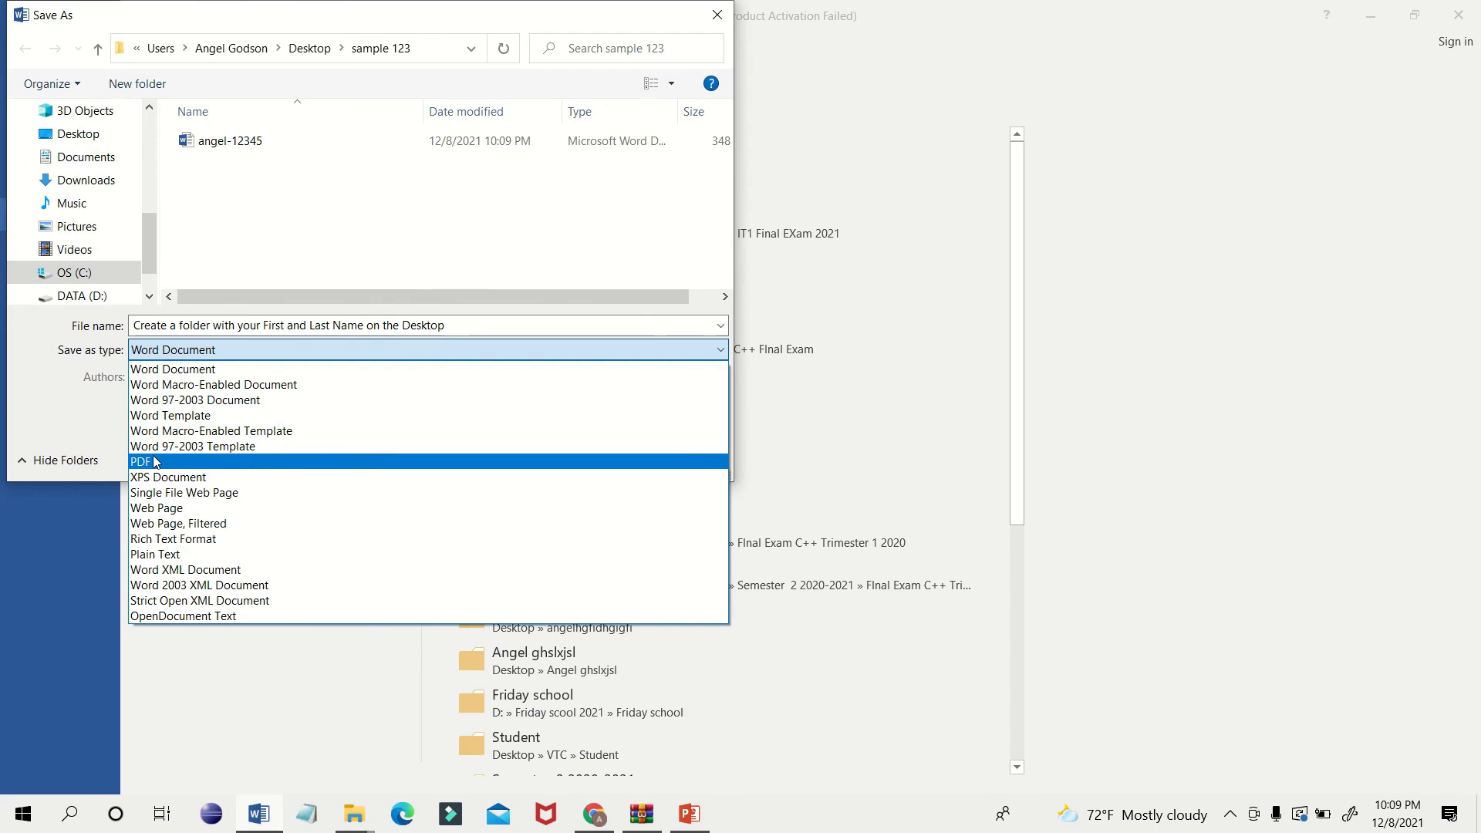
click(600, 174)
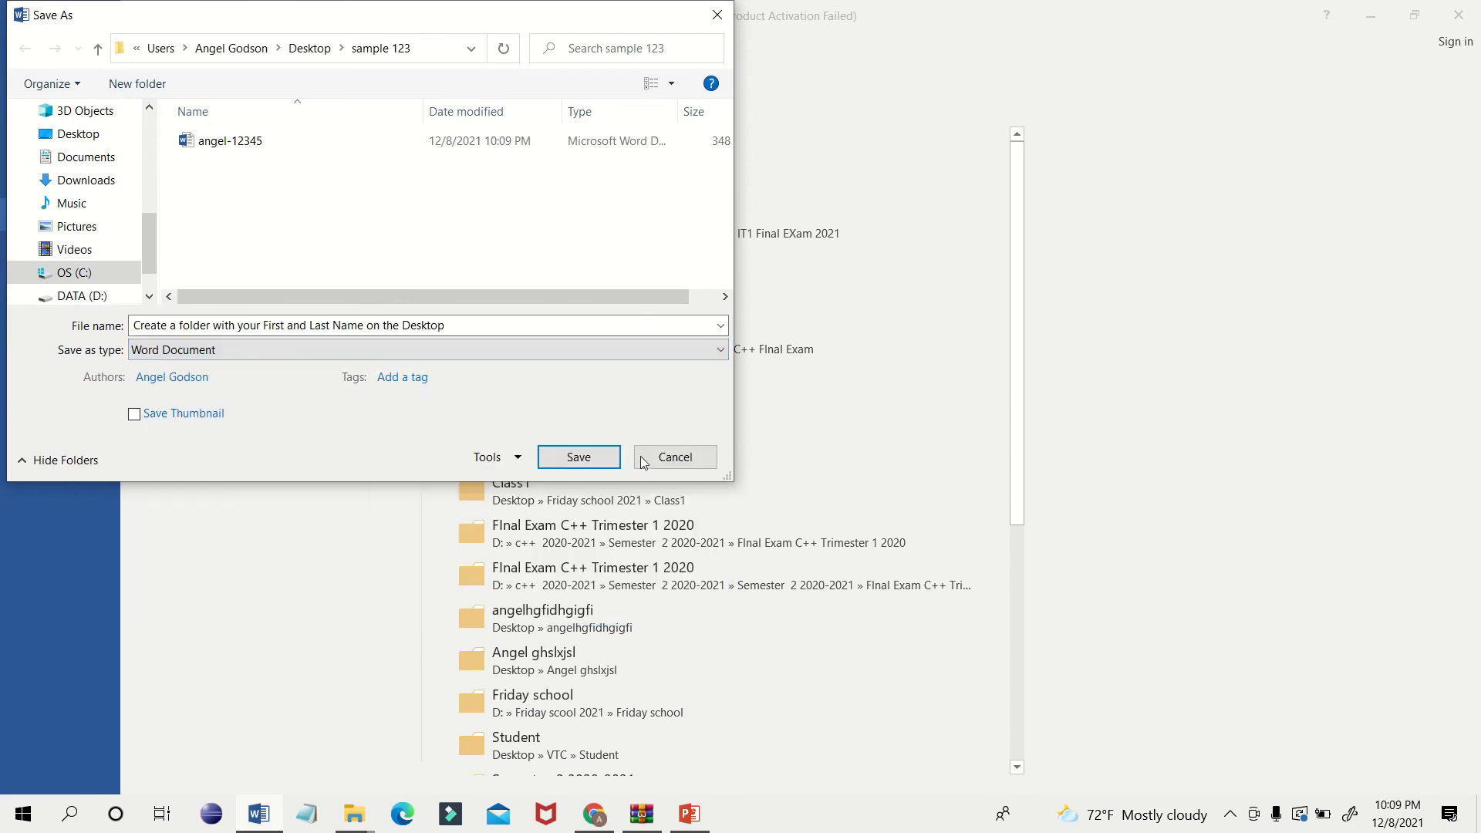
click(672, 457)
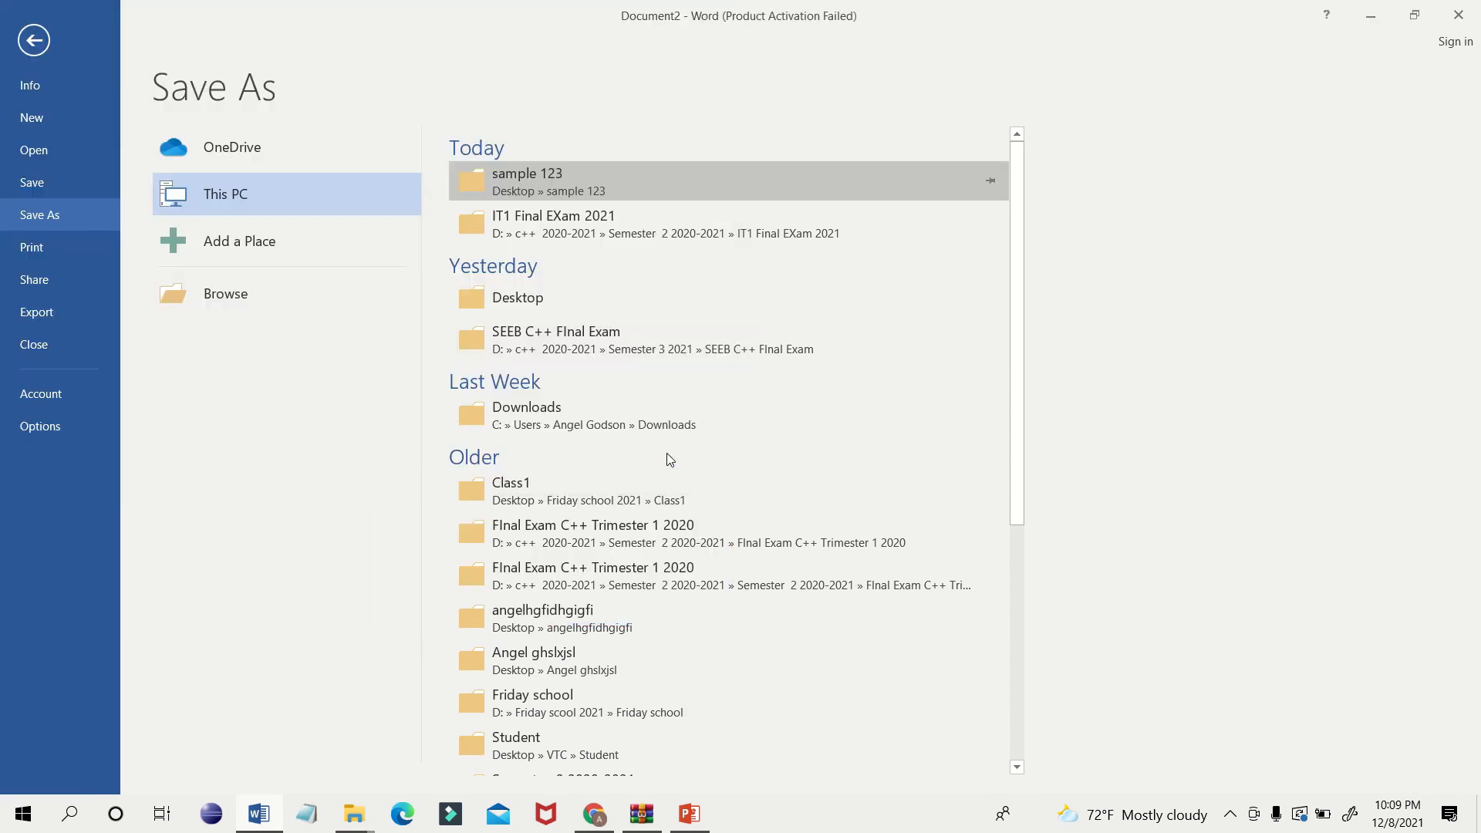
Minimize Document2 and the sample 123 folder window to return to the desktop.
click(1370, 17)
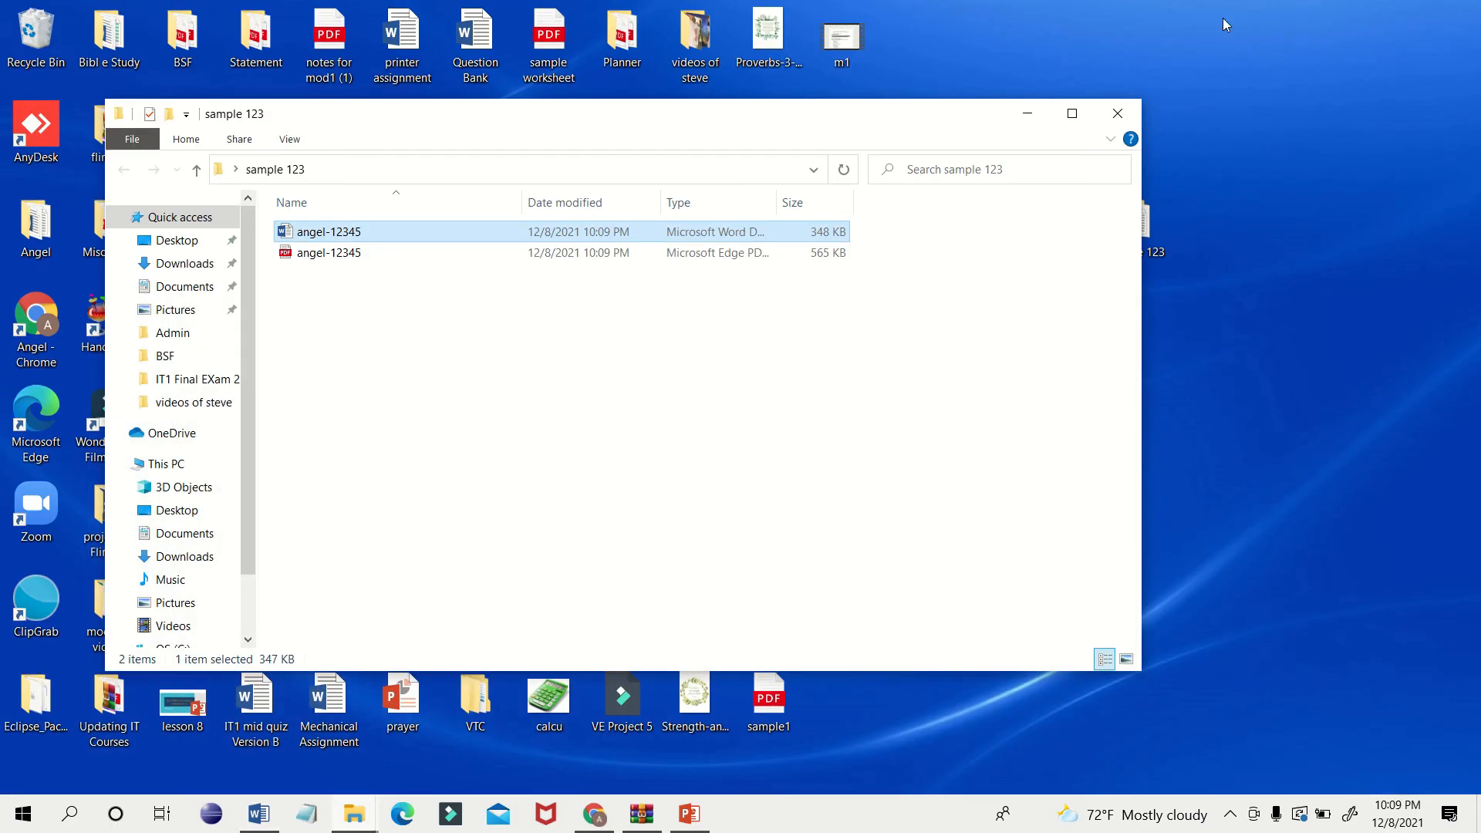
click(1037, 115)
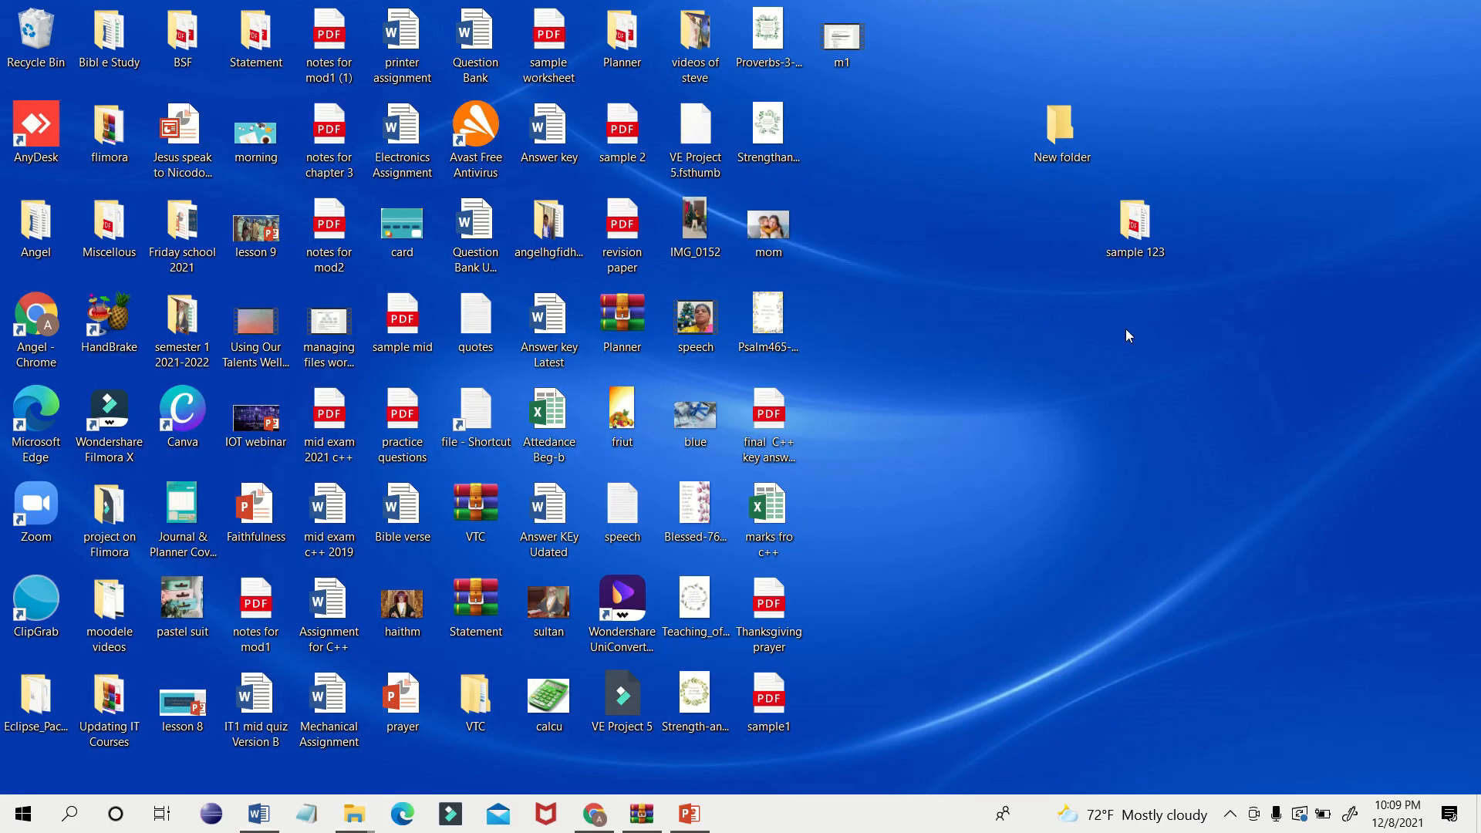